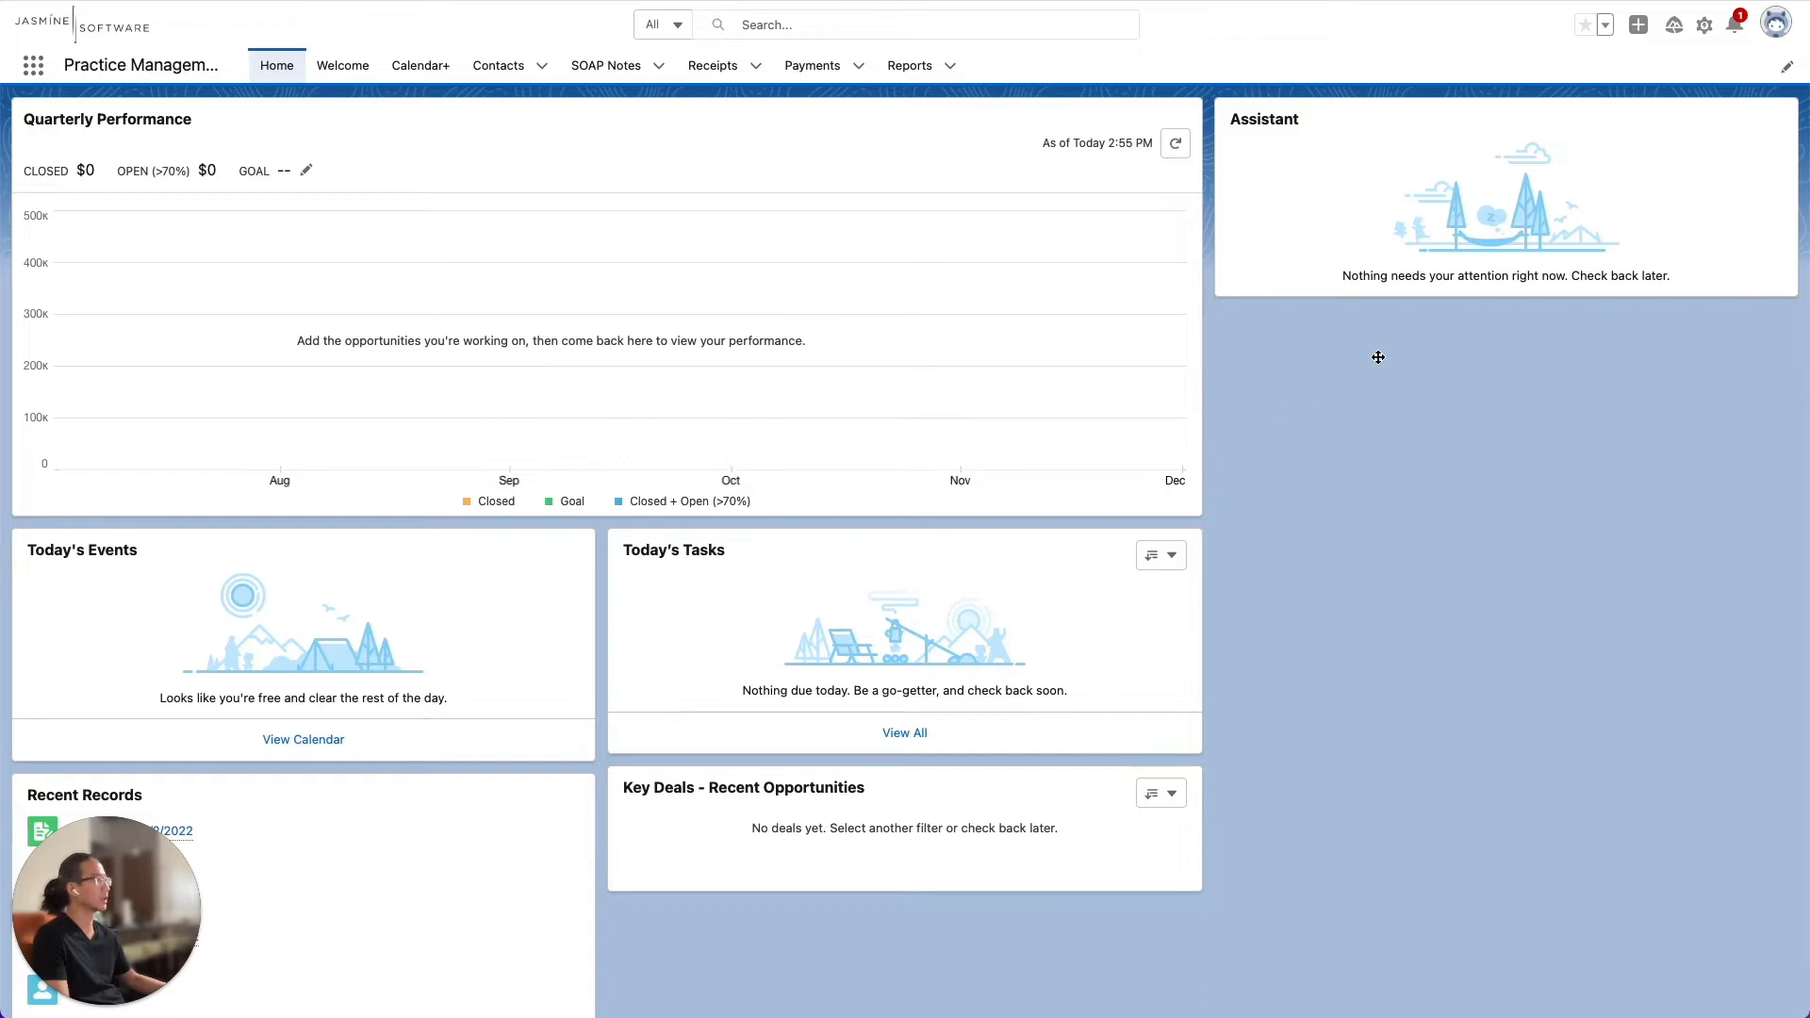
Find the Flows list in Setup and open the SOAP Note Template Screen Flow Template
{"action": "left_click", "coordinate": [1704, 26]}
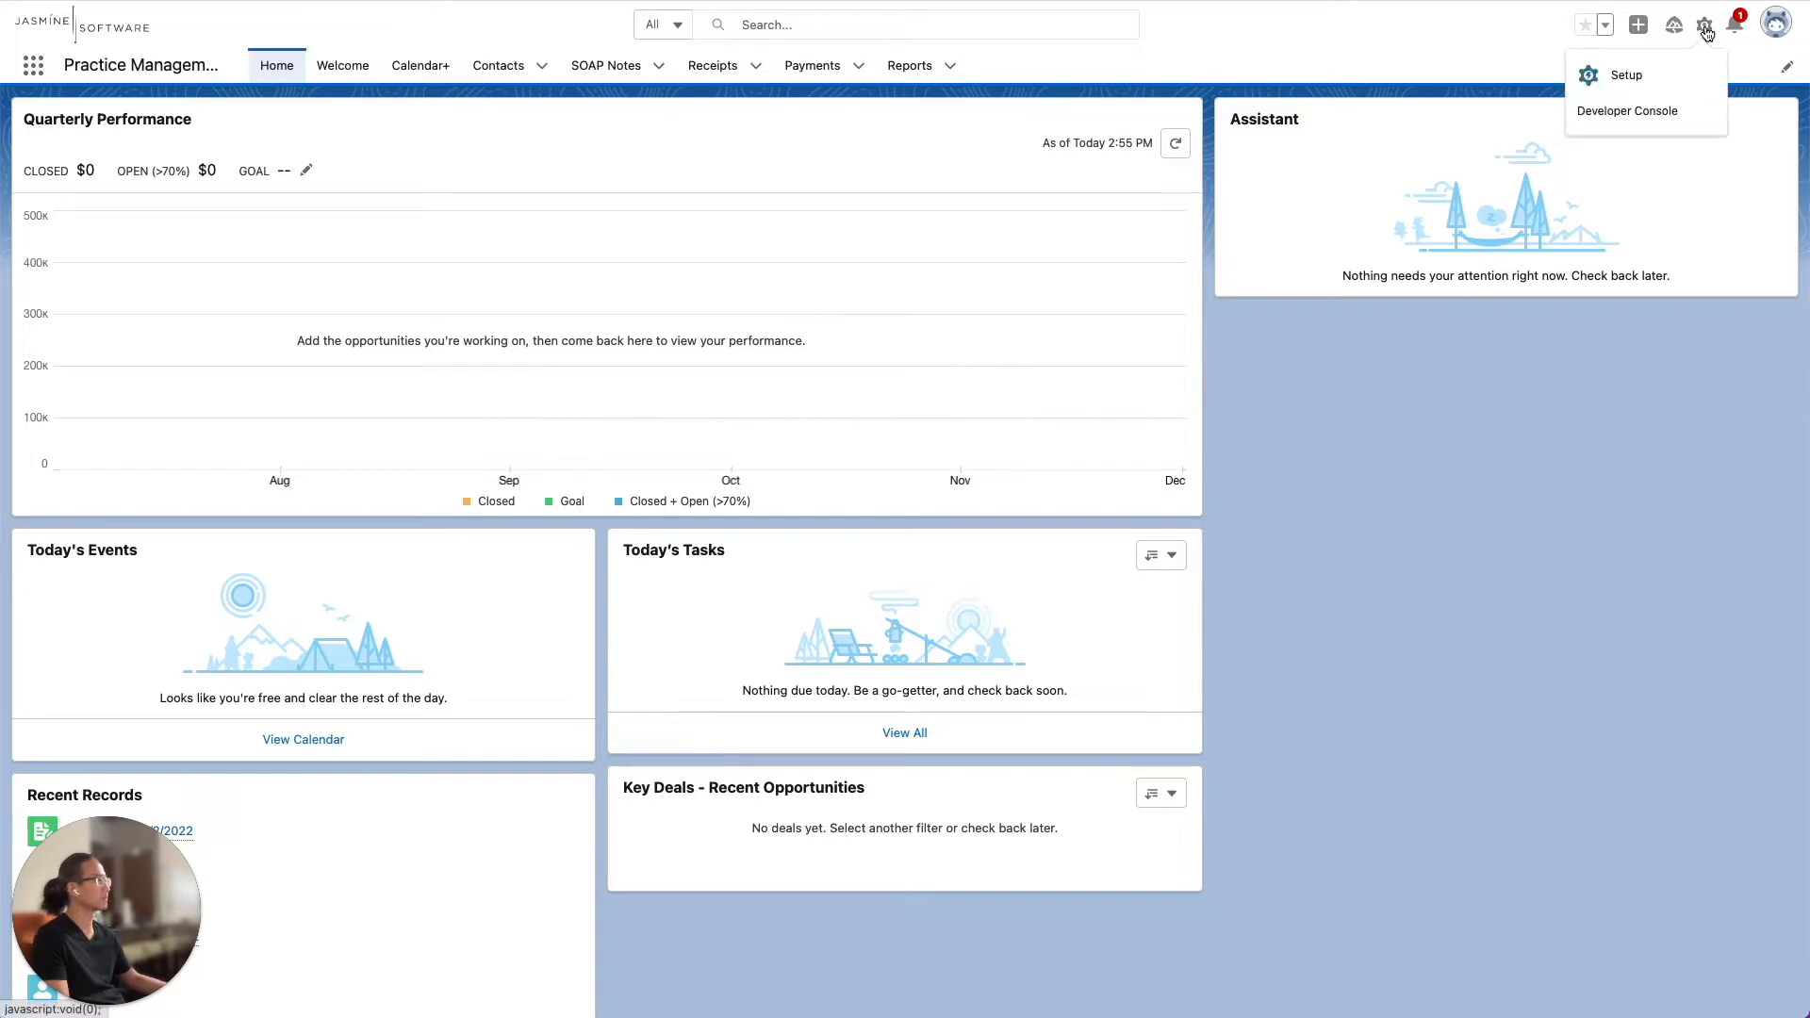
{"action": "left_click", "coordinate": [1649, 72]}
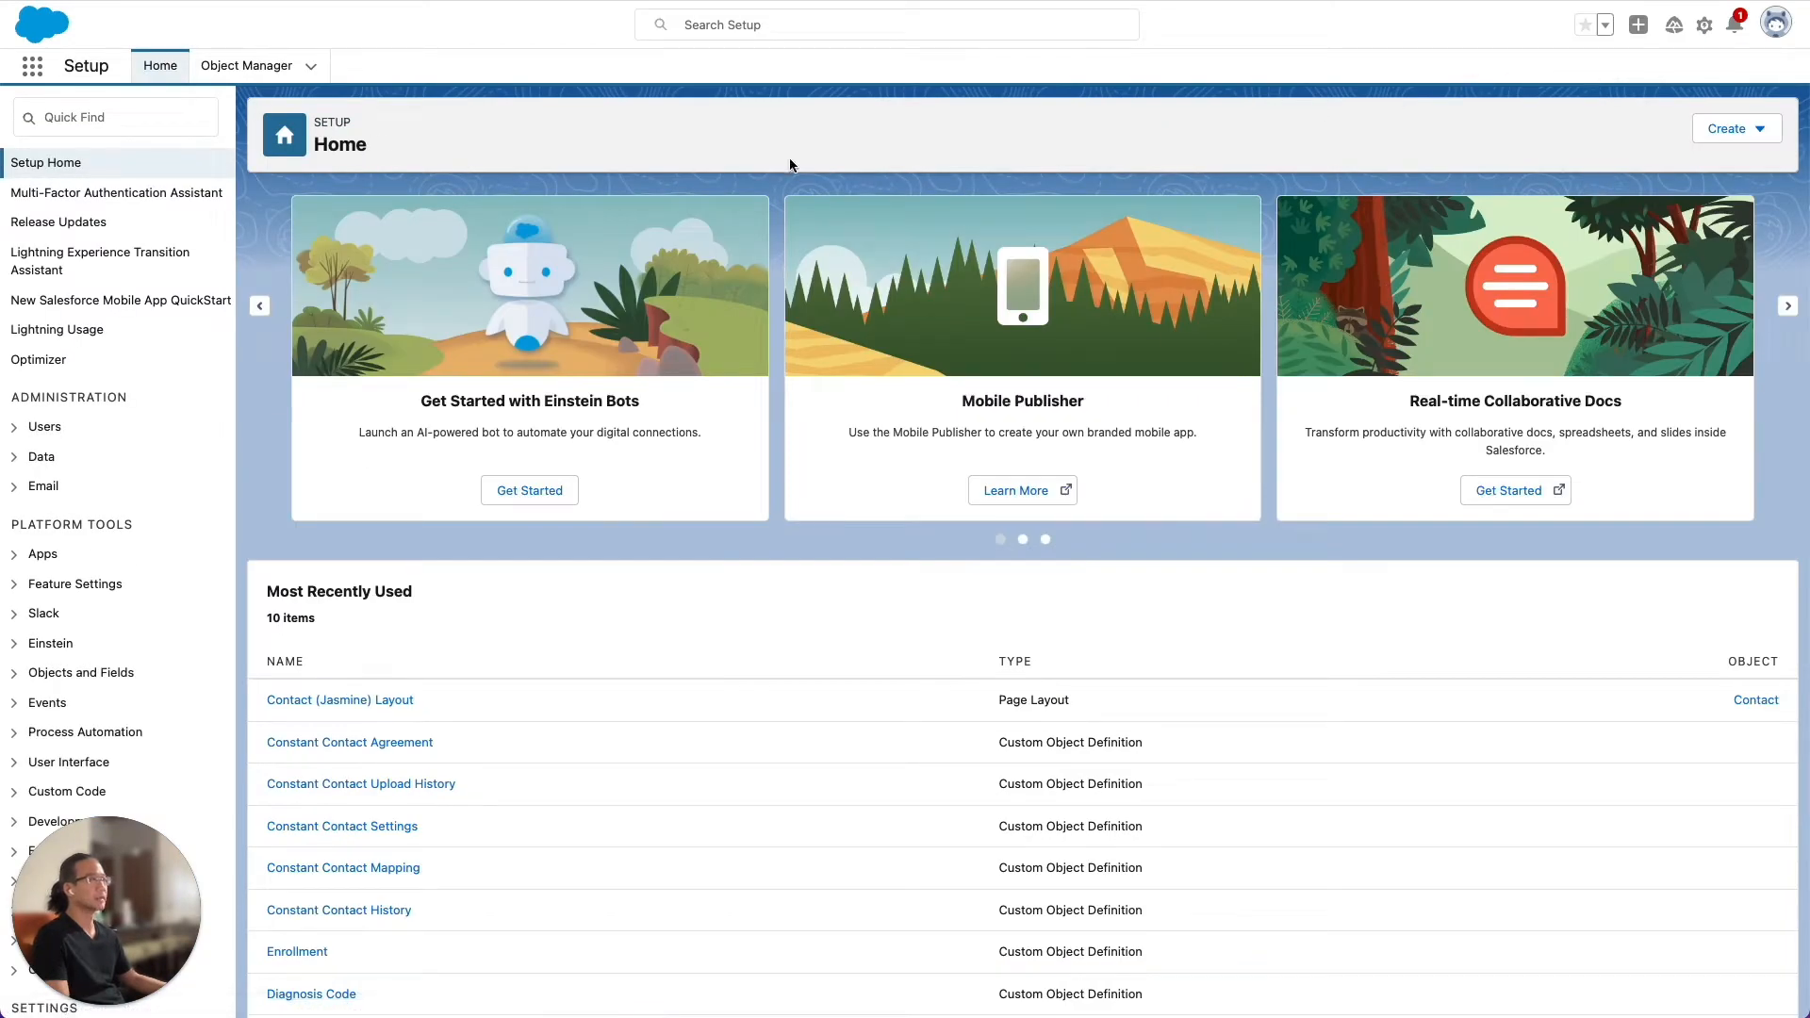
{"action": "left_click", "coordinate": [129, 121]}
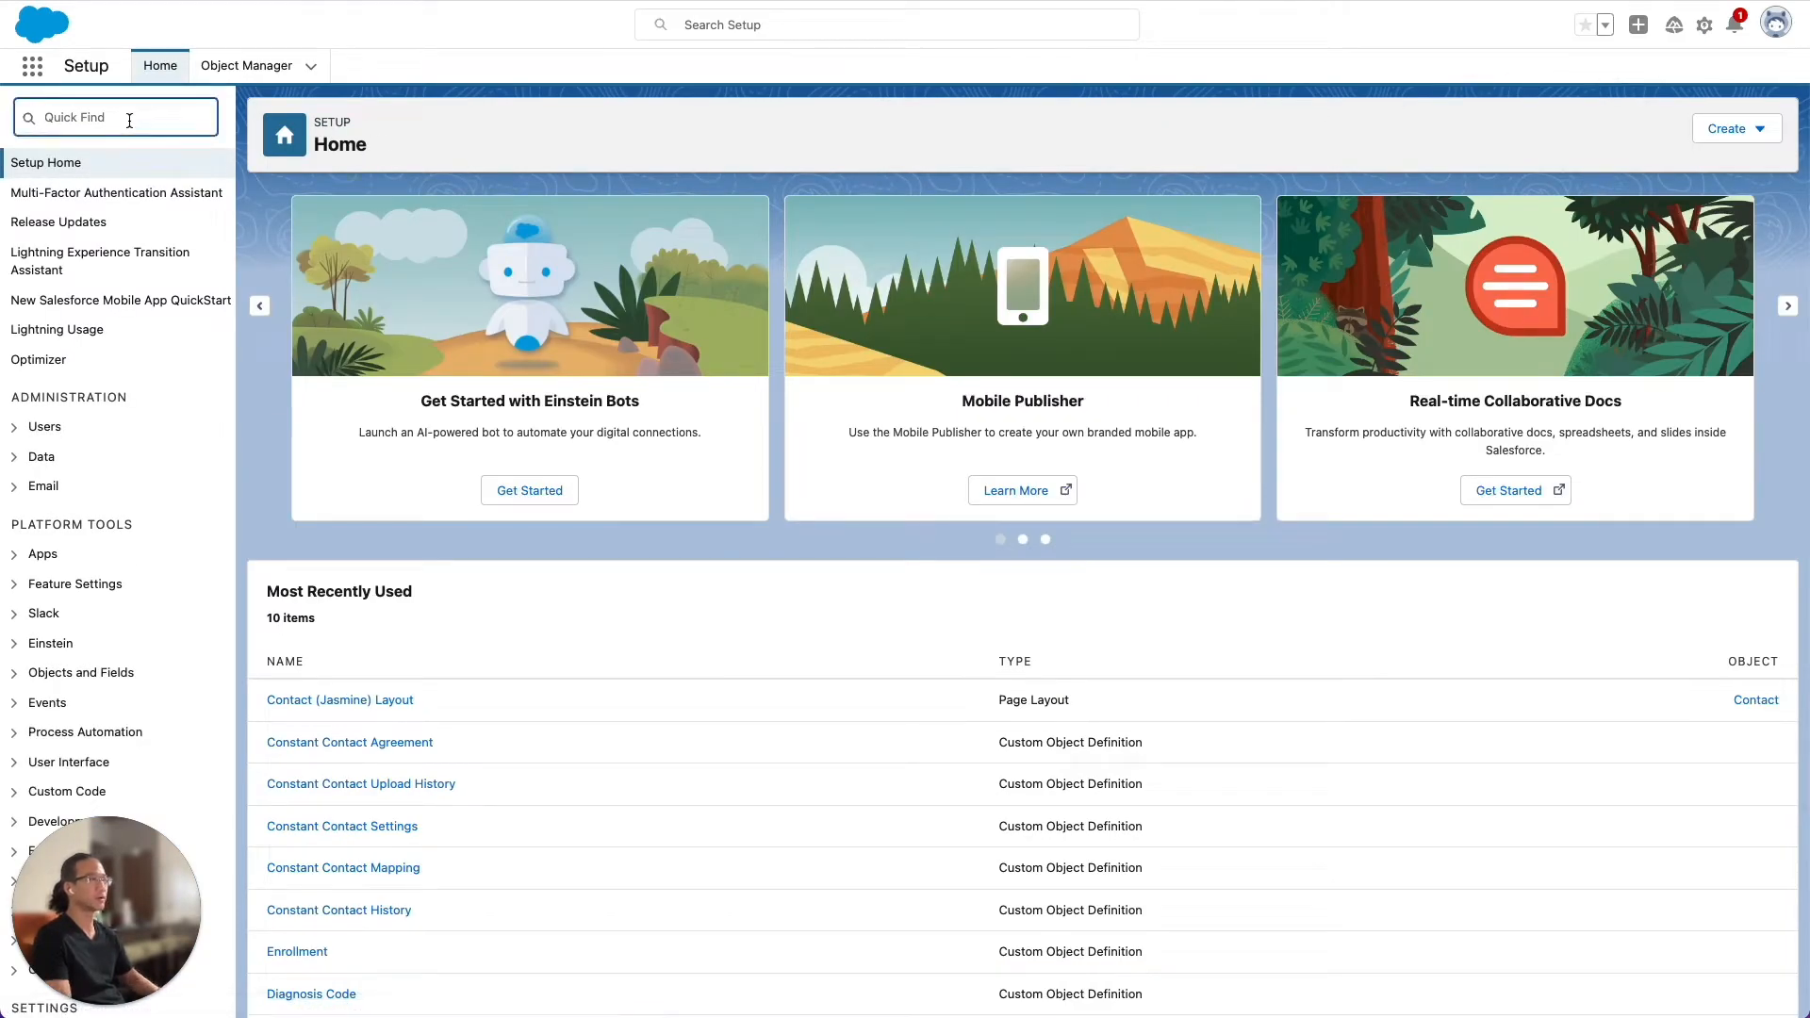
{"action": "type", "text": "flows"}
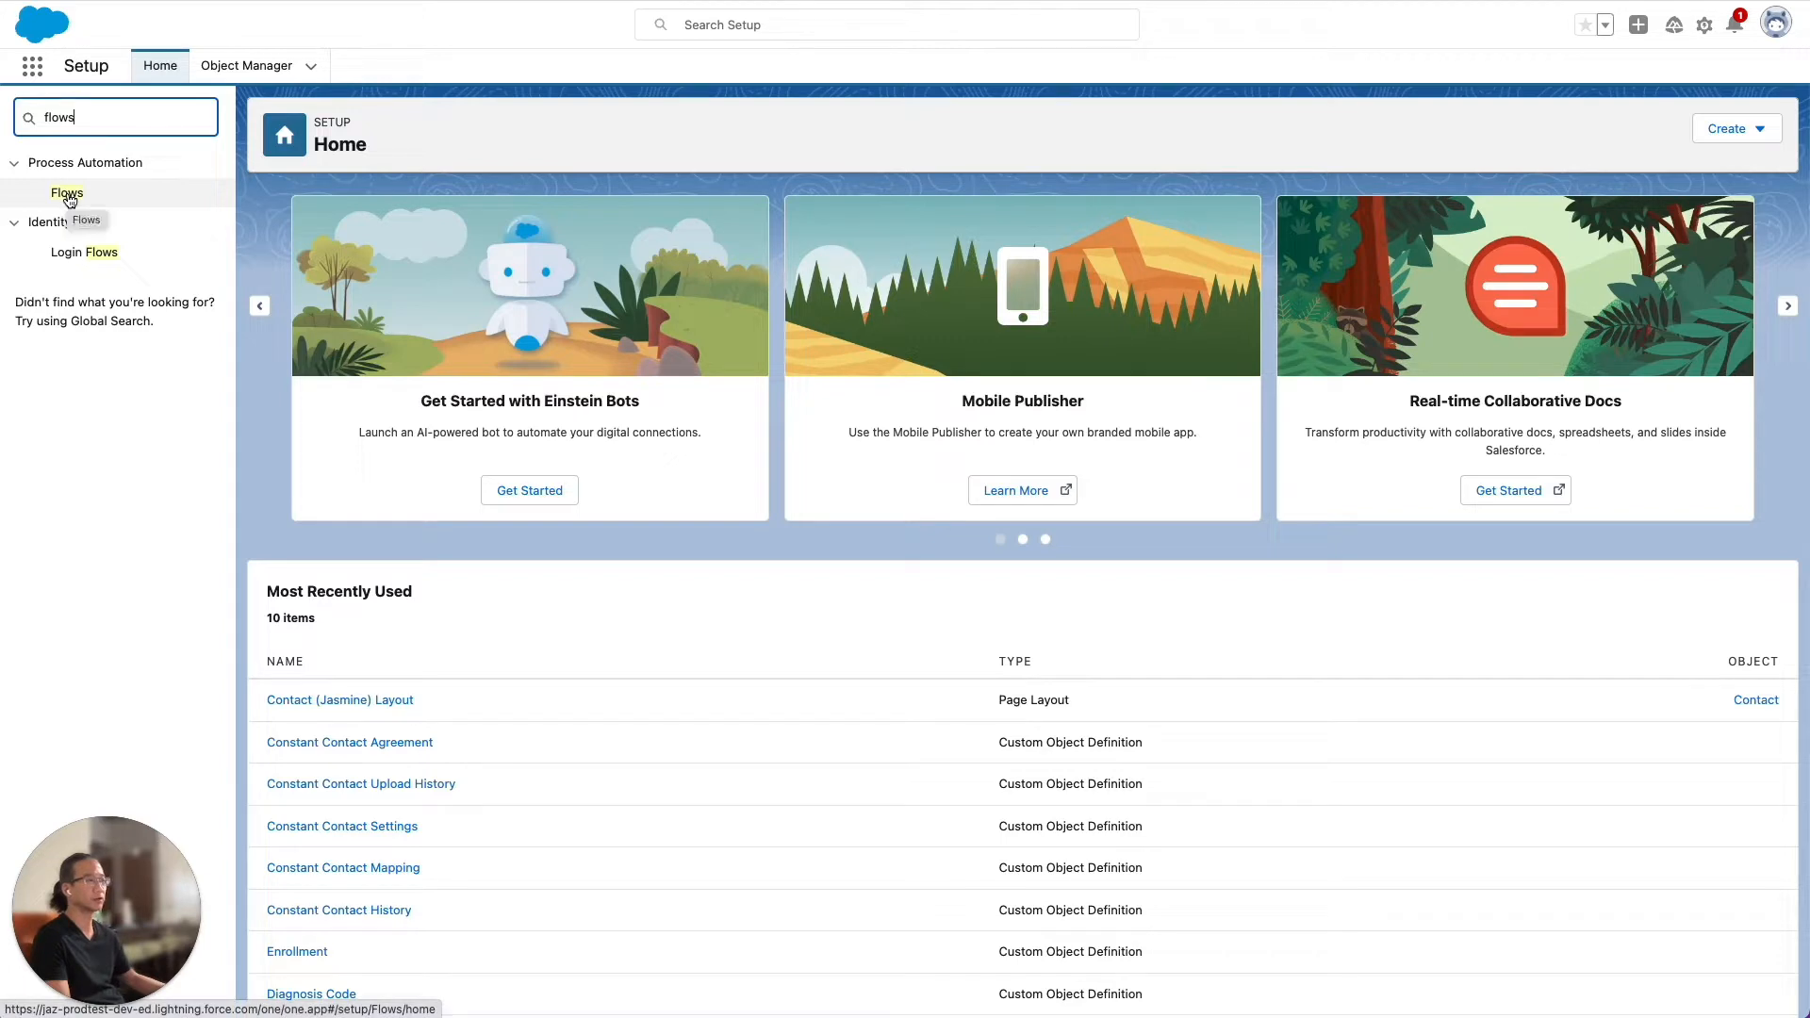
{"action": "left_click", "coordinate": [68, 194]}
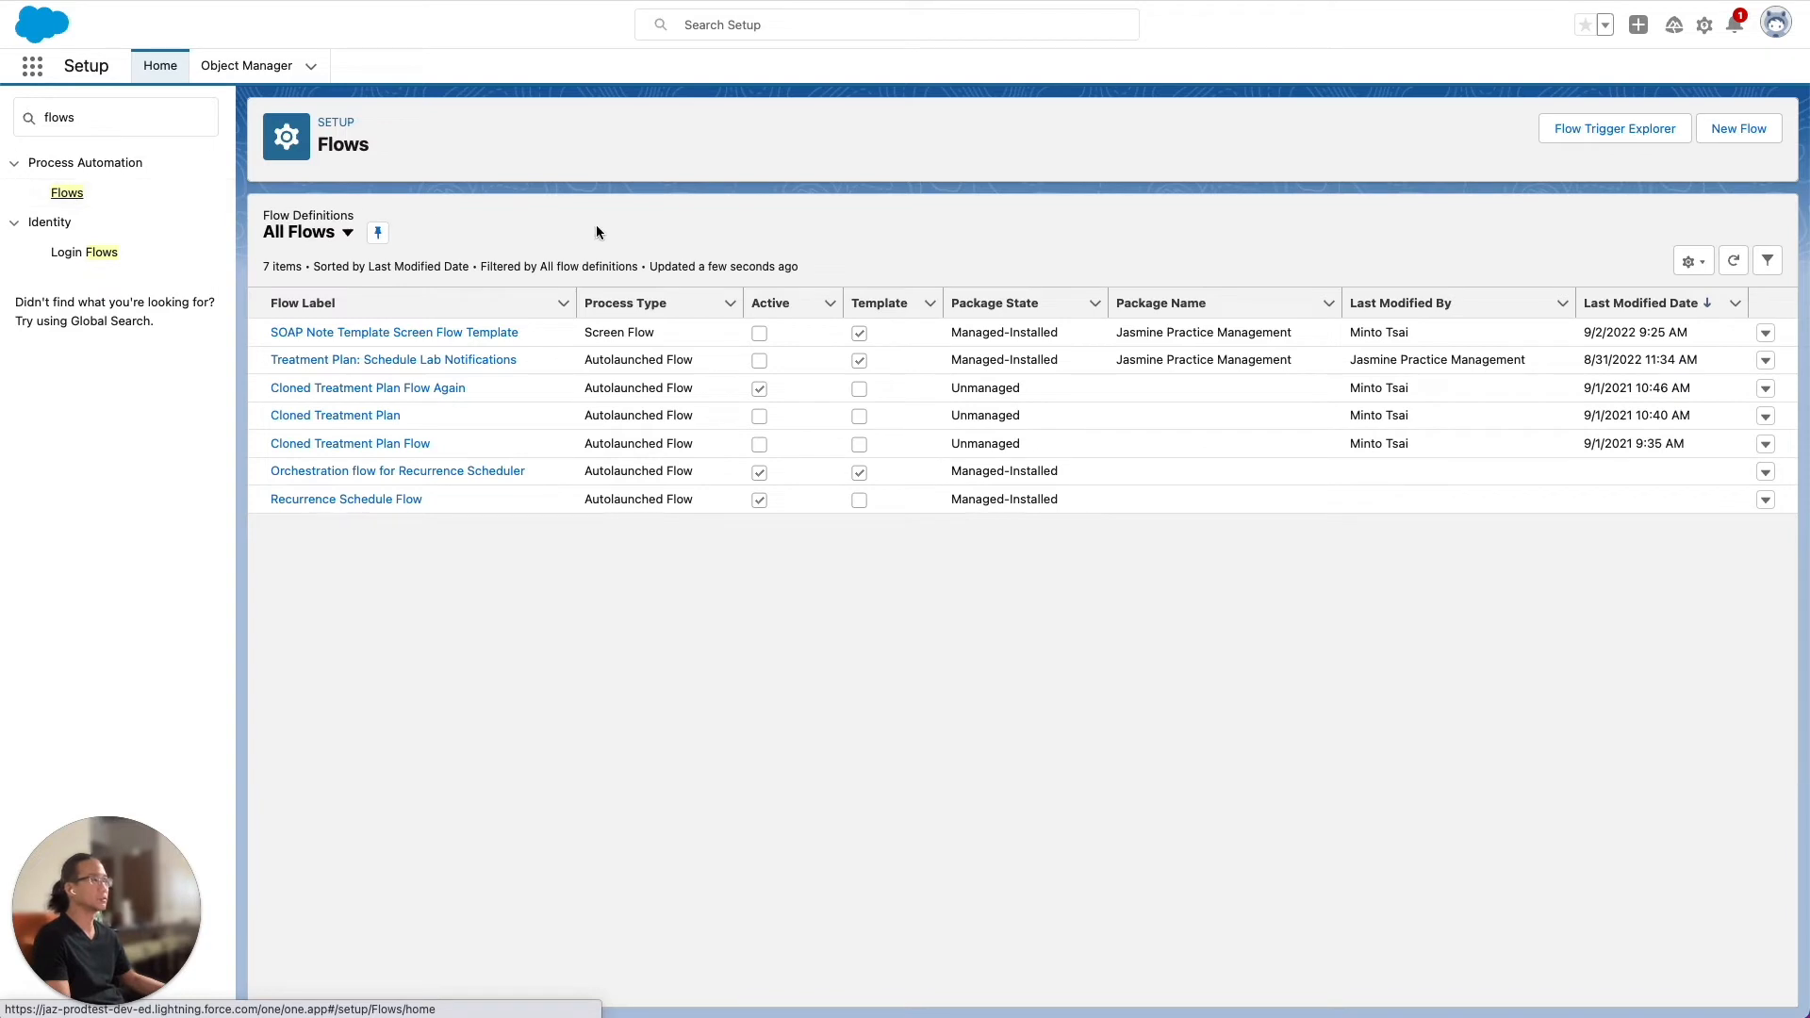
{"action": "left_click", "coordinate": [383, 335]}
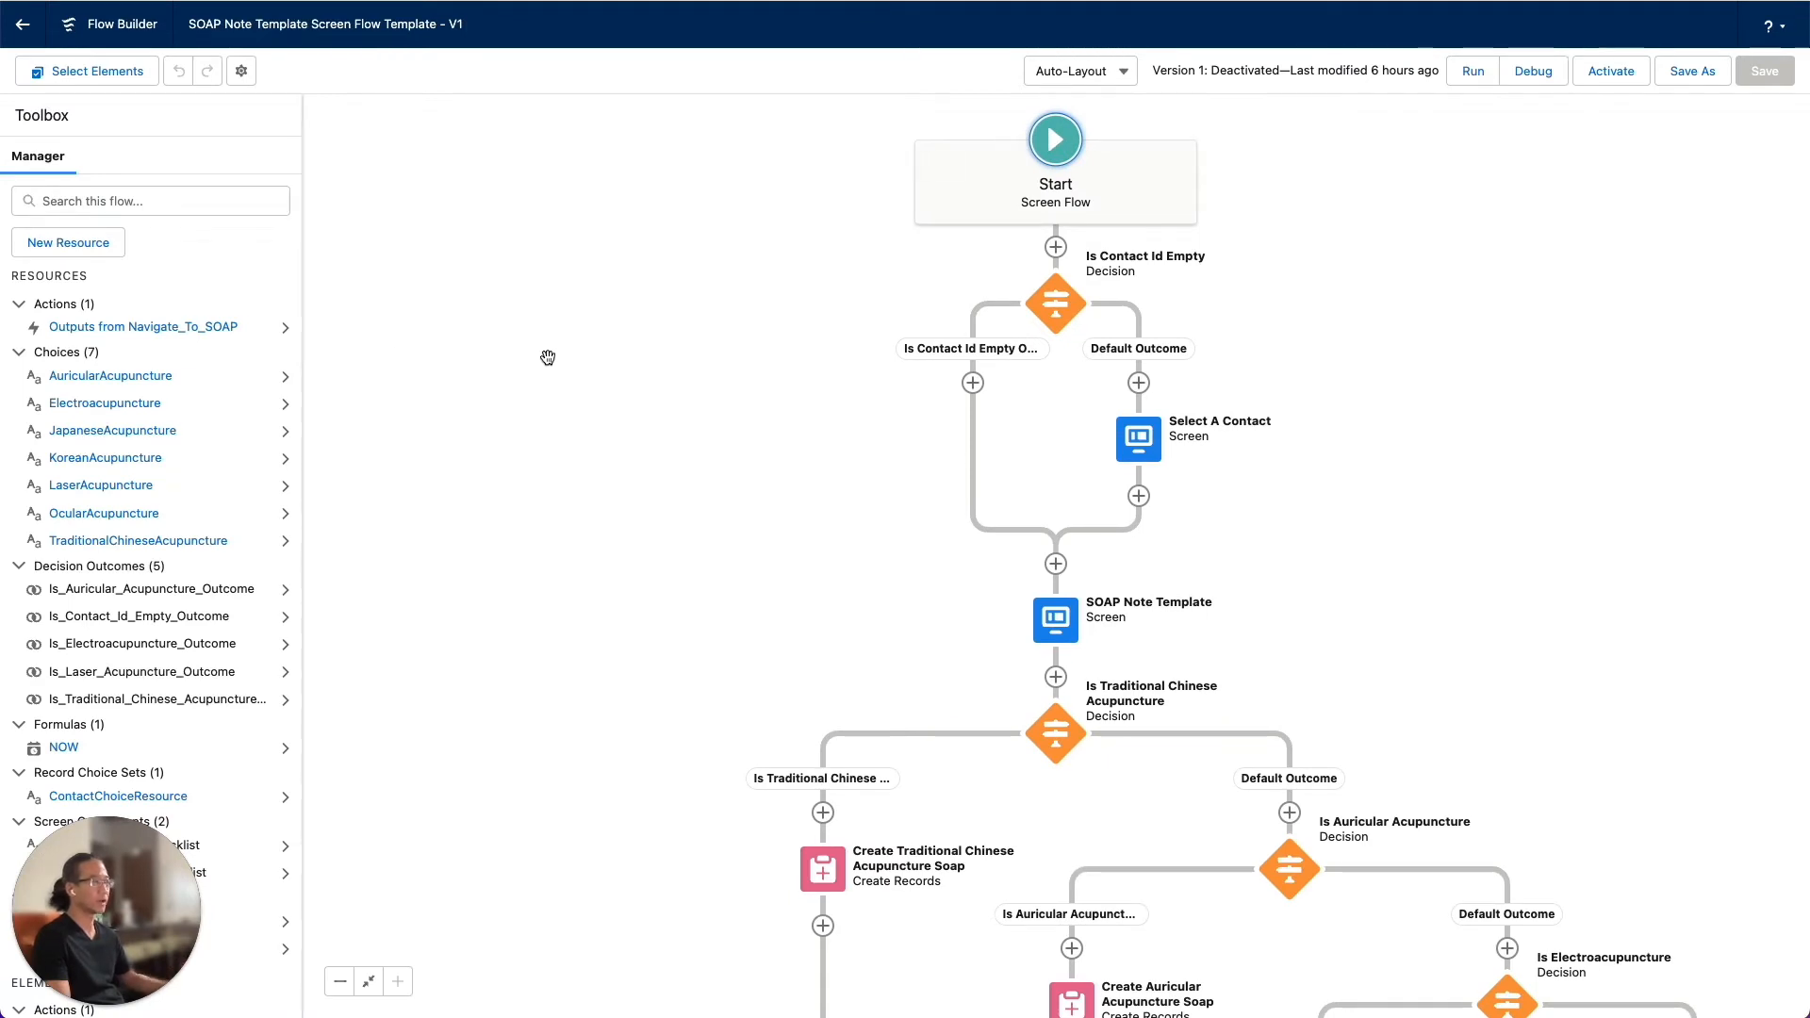
Save the template as a new flow labelled "My SOAP Templates"
{"action": "left_click", "coordinate": [1692, 73]}
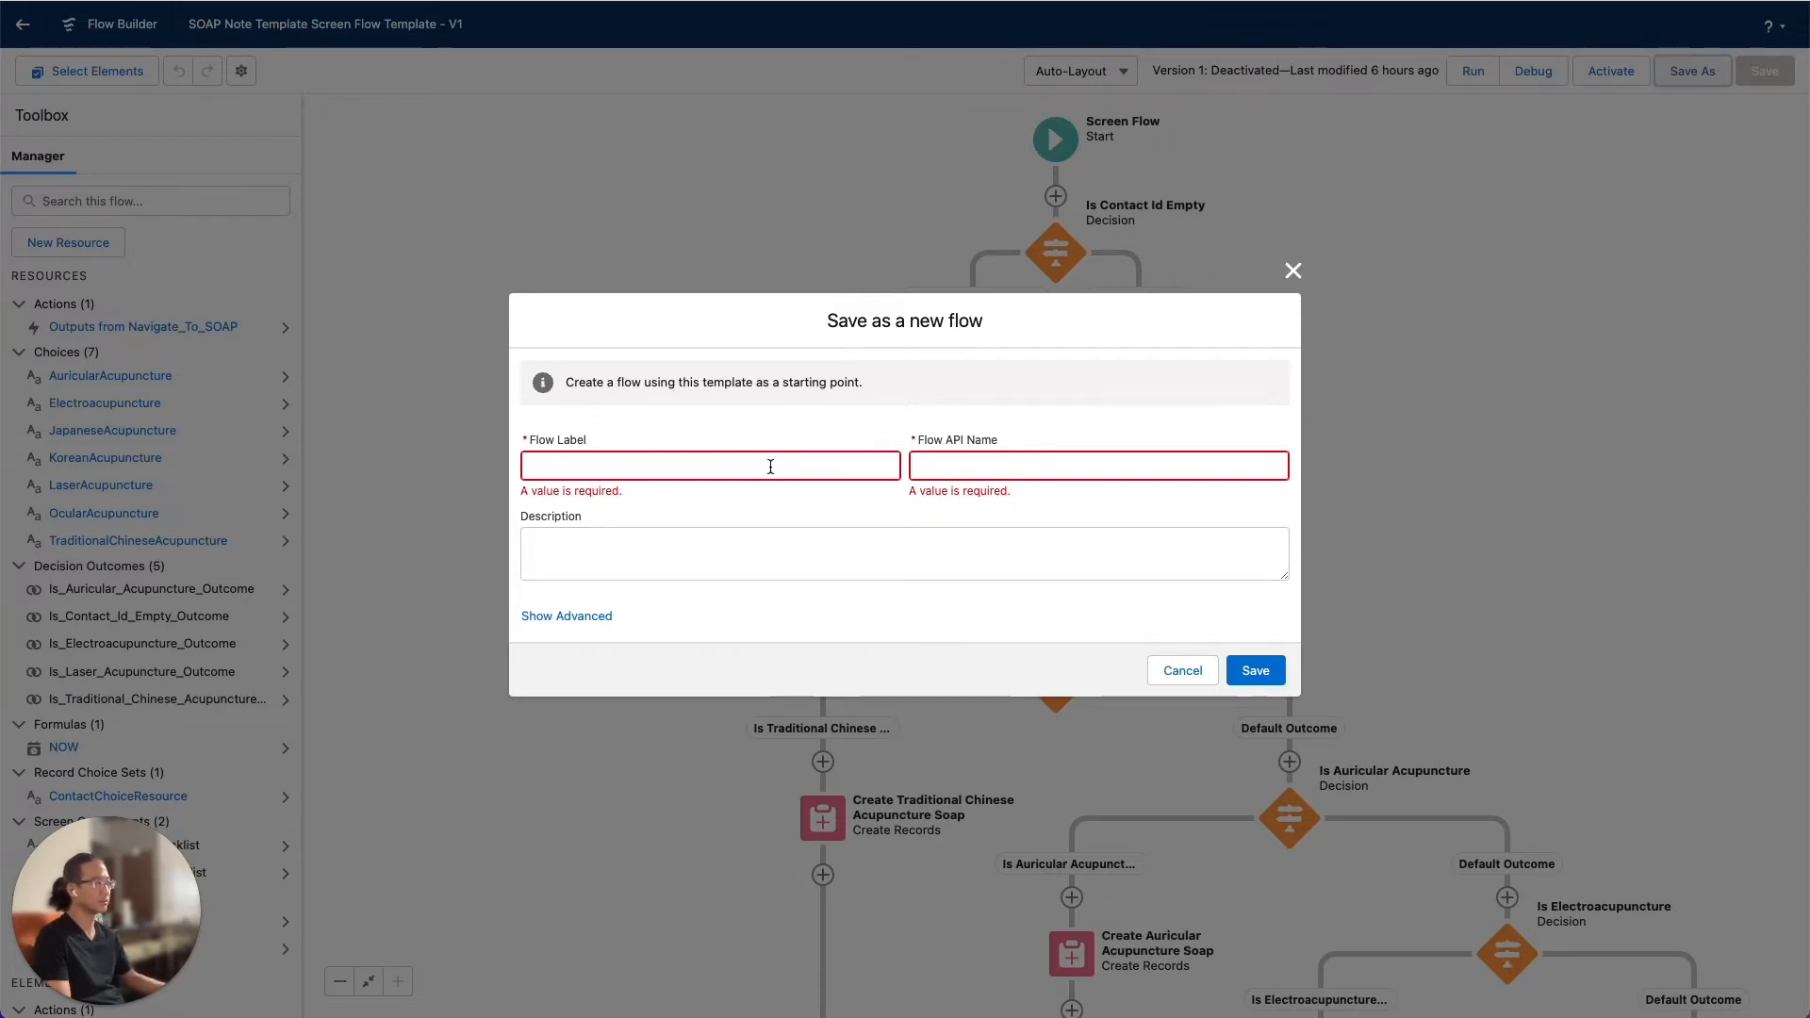
{"action": "left_click", "coordinate": [771, 465]}
{"action": "type", "text": "My SOAP "}
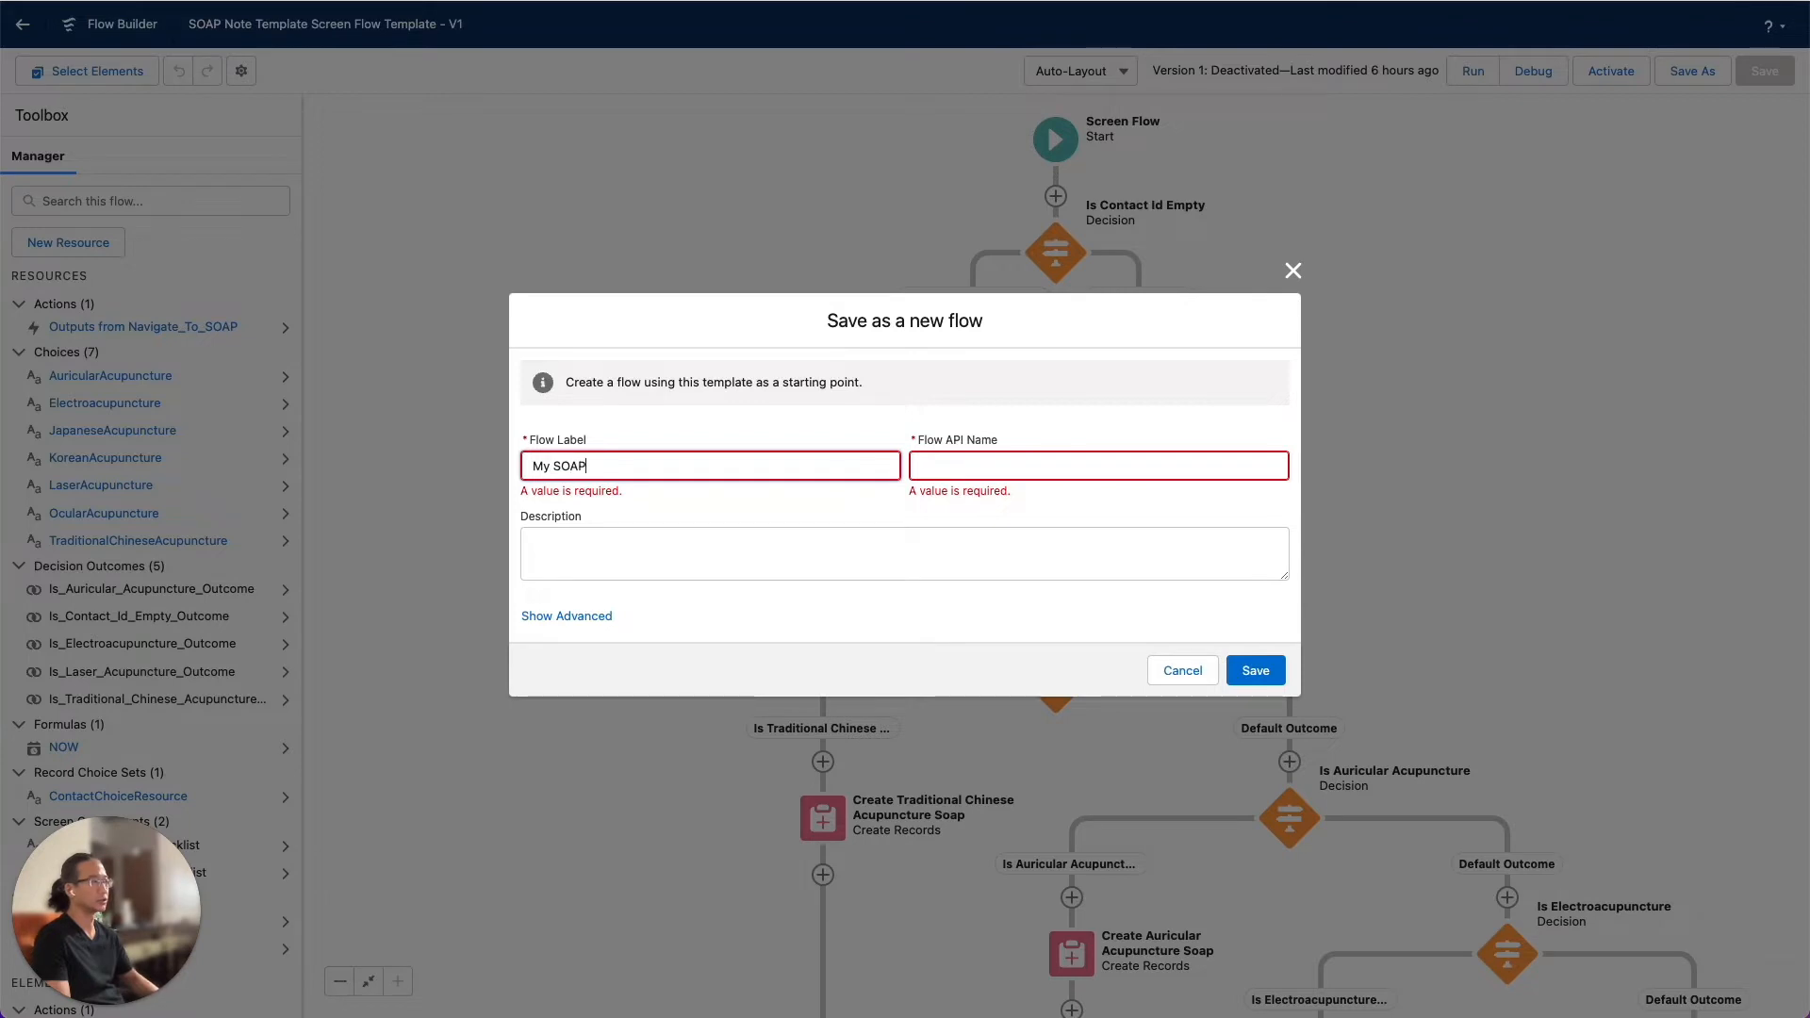
{"action": "type", "text": "Templates"}
{"action": "key", "text": "Tab"}
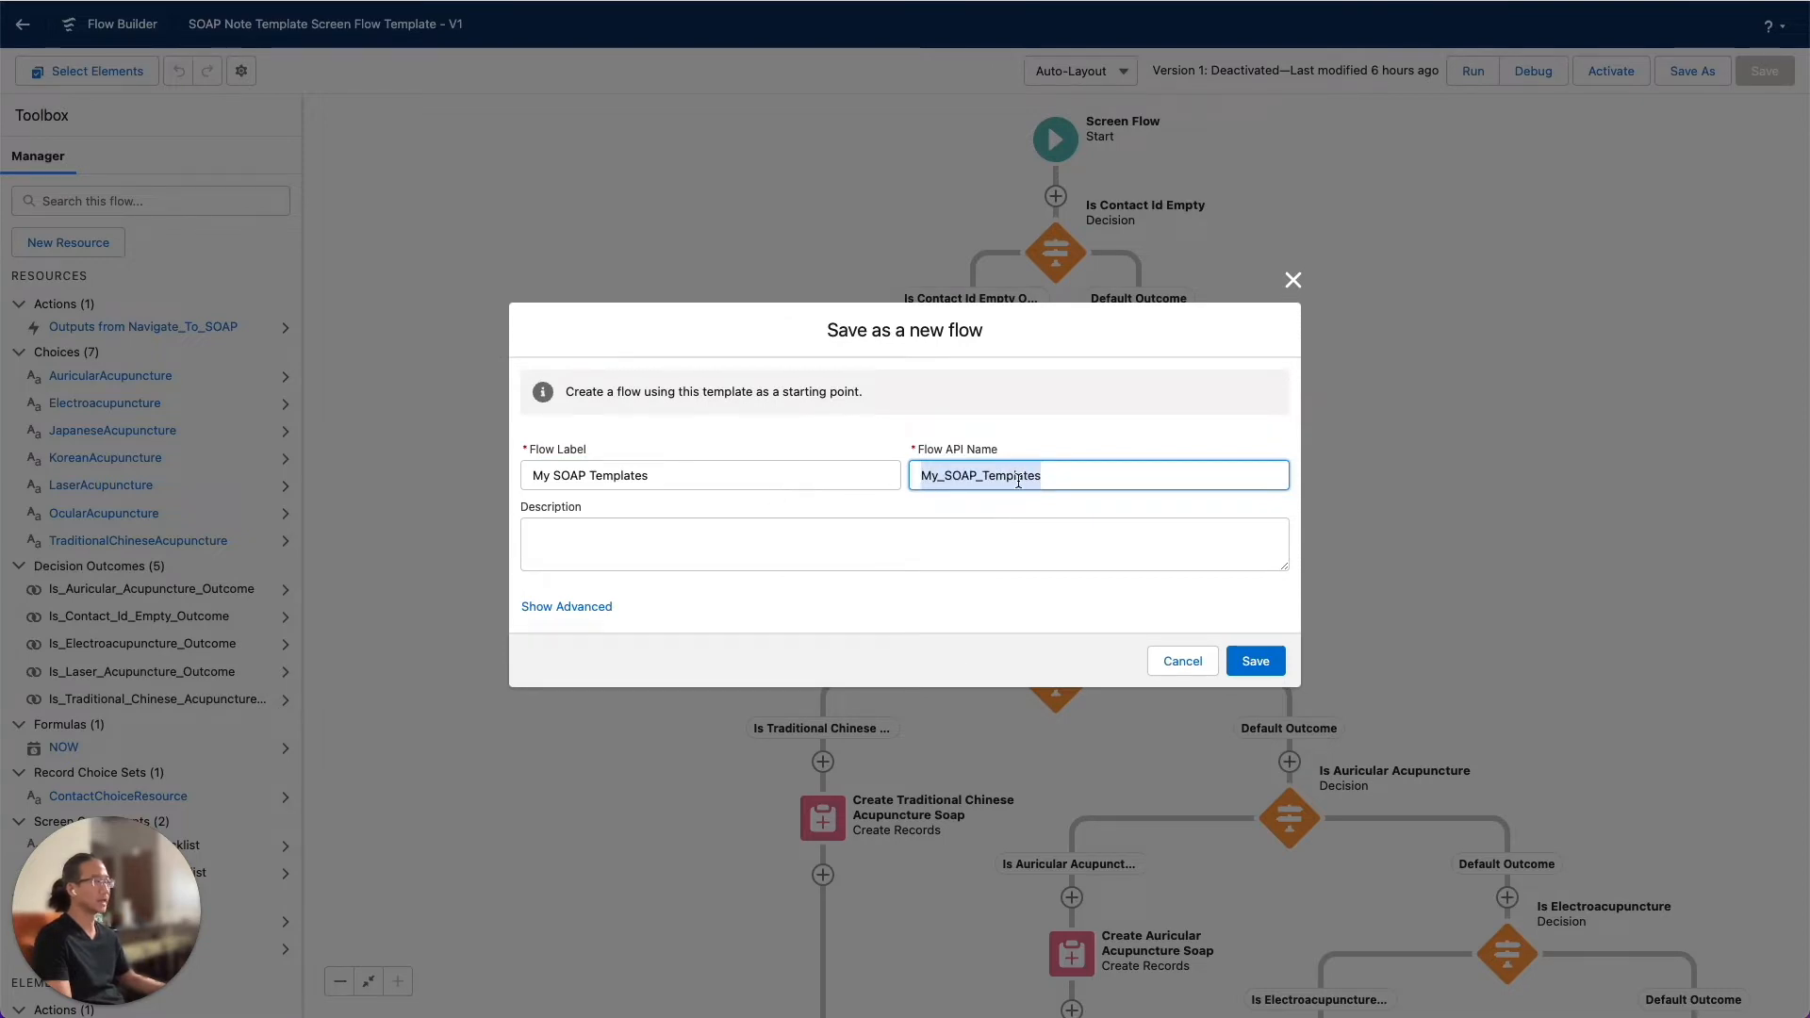
{"action": "left_click", "coordinate": [1254, 662]}
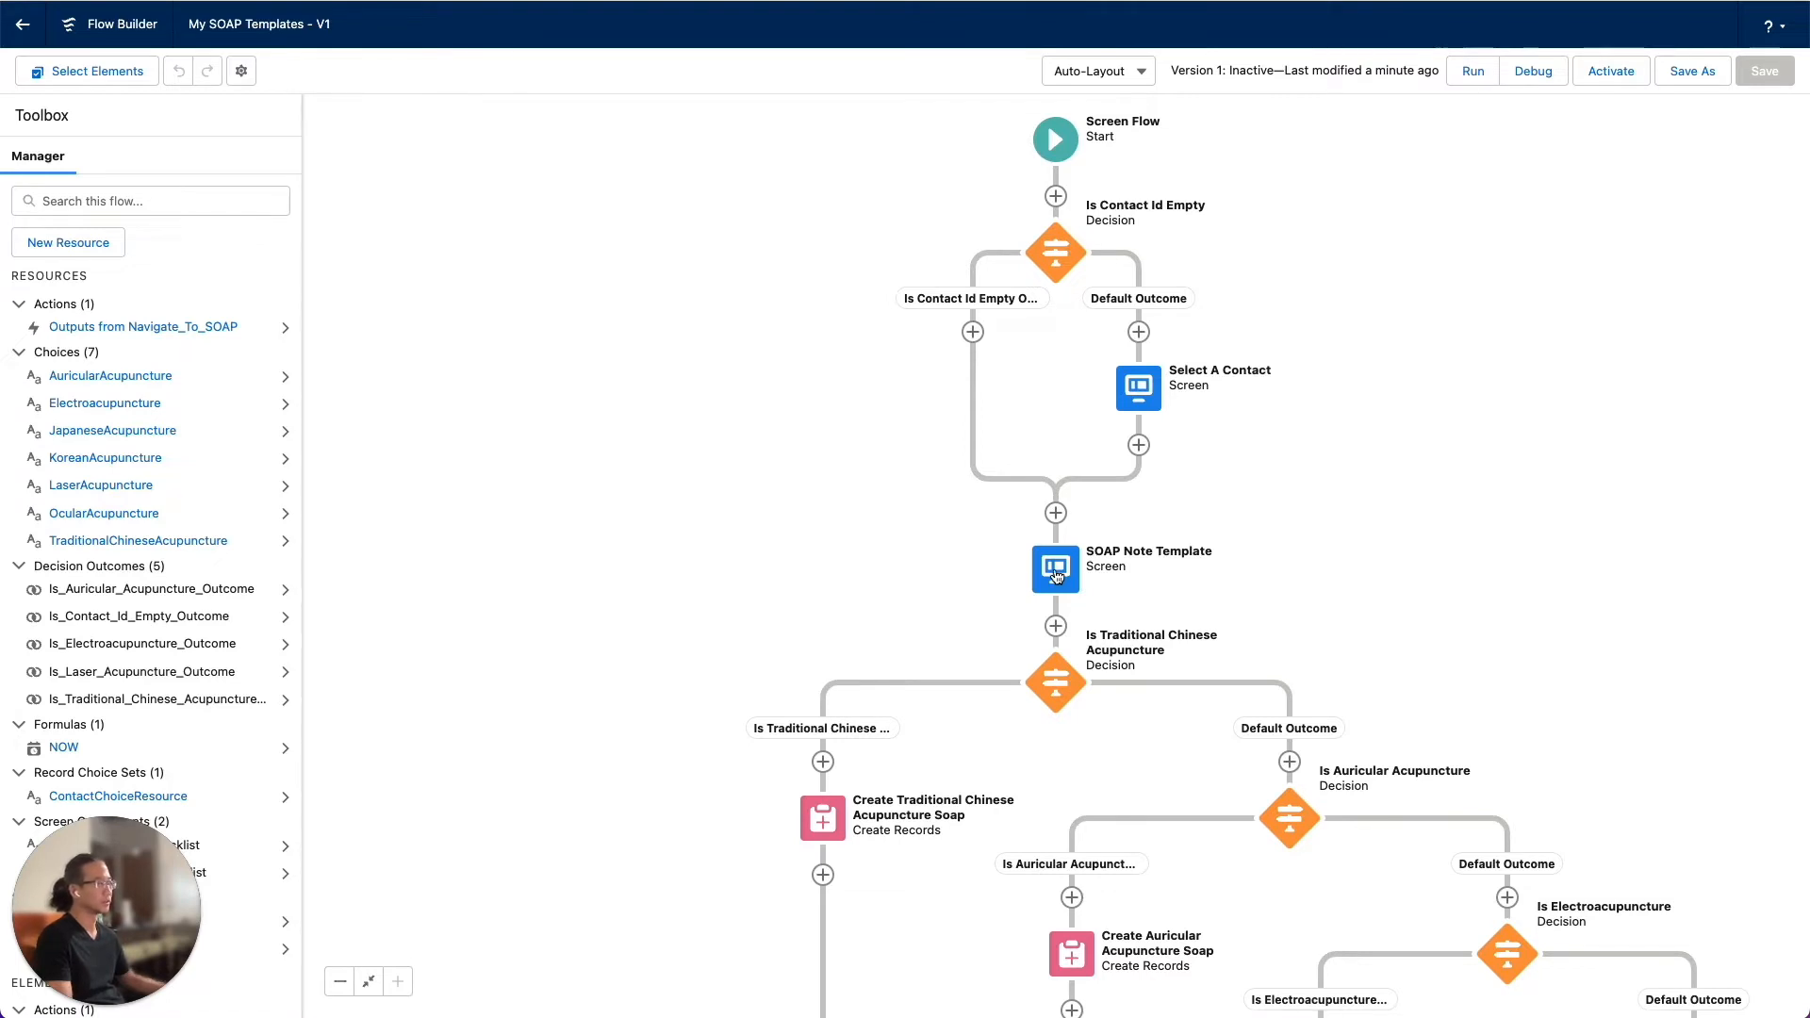
Review the choices of the Select A Template picklist in the SOAP Note Template screen, leaving without changes
{"action": "double_click", "coordinate": [1056, 573]}
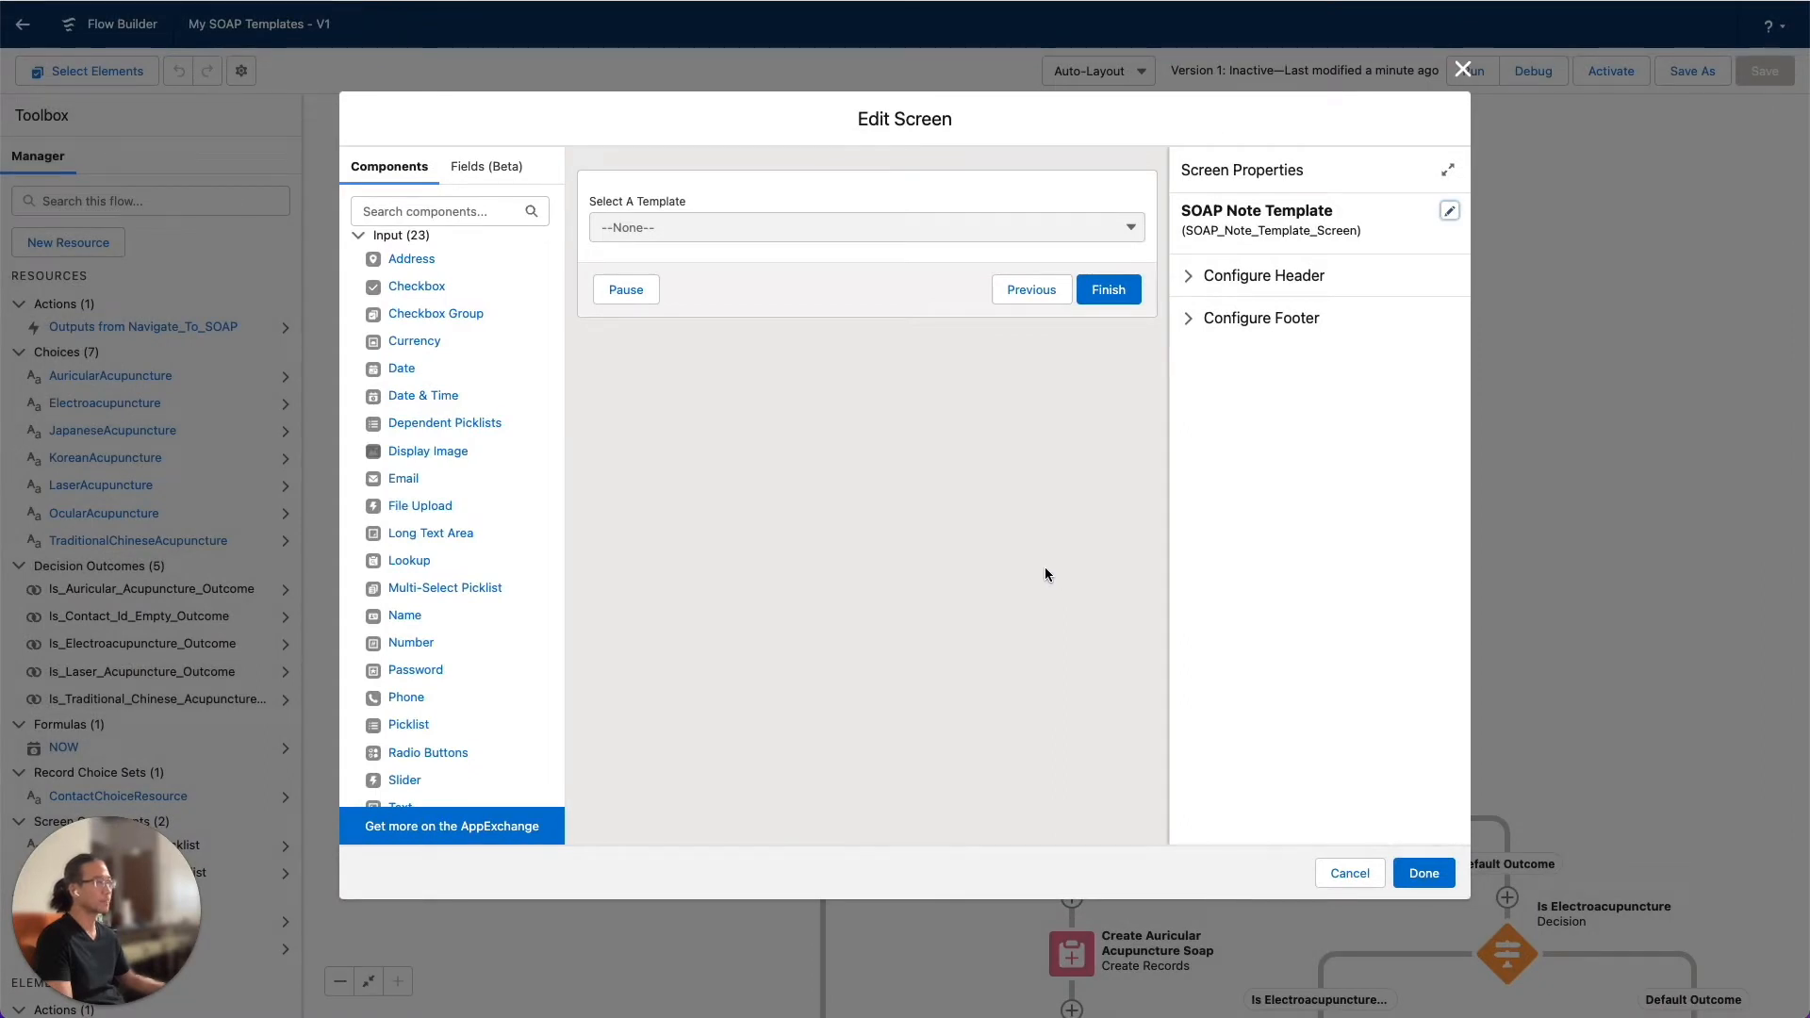
{"action": "left_click", "coordinate": [769, 203]}
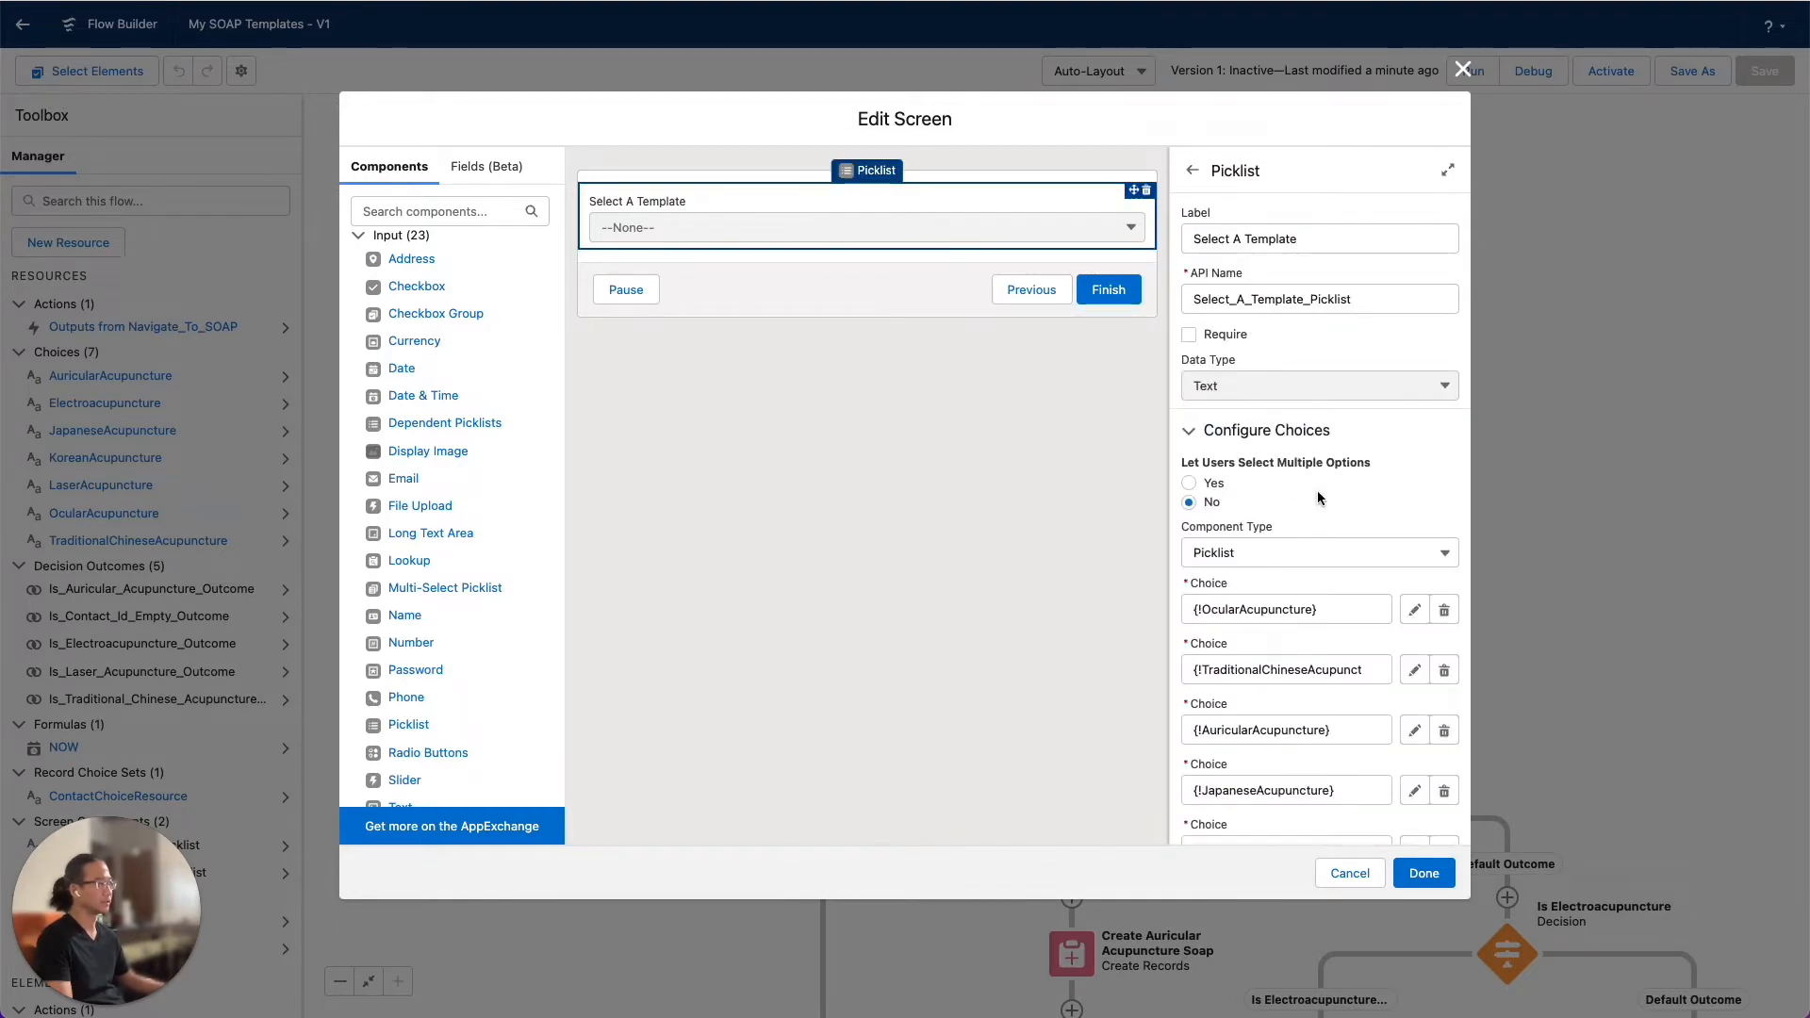
{"action": "scroll", "coordinate": [1332, 489], "scroll_direction": "down", "scroll_amount": 2}
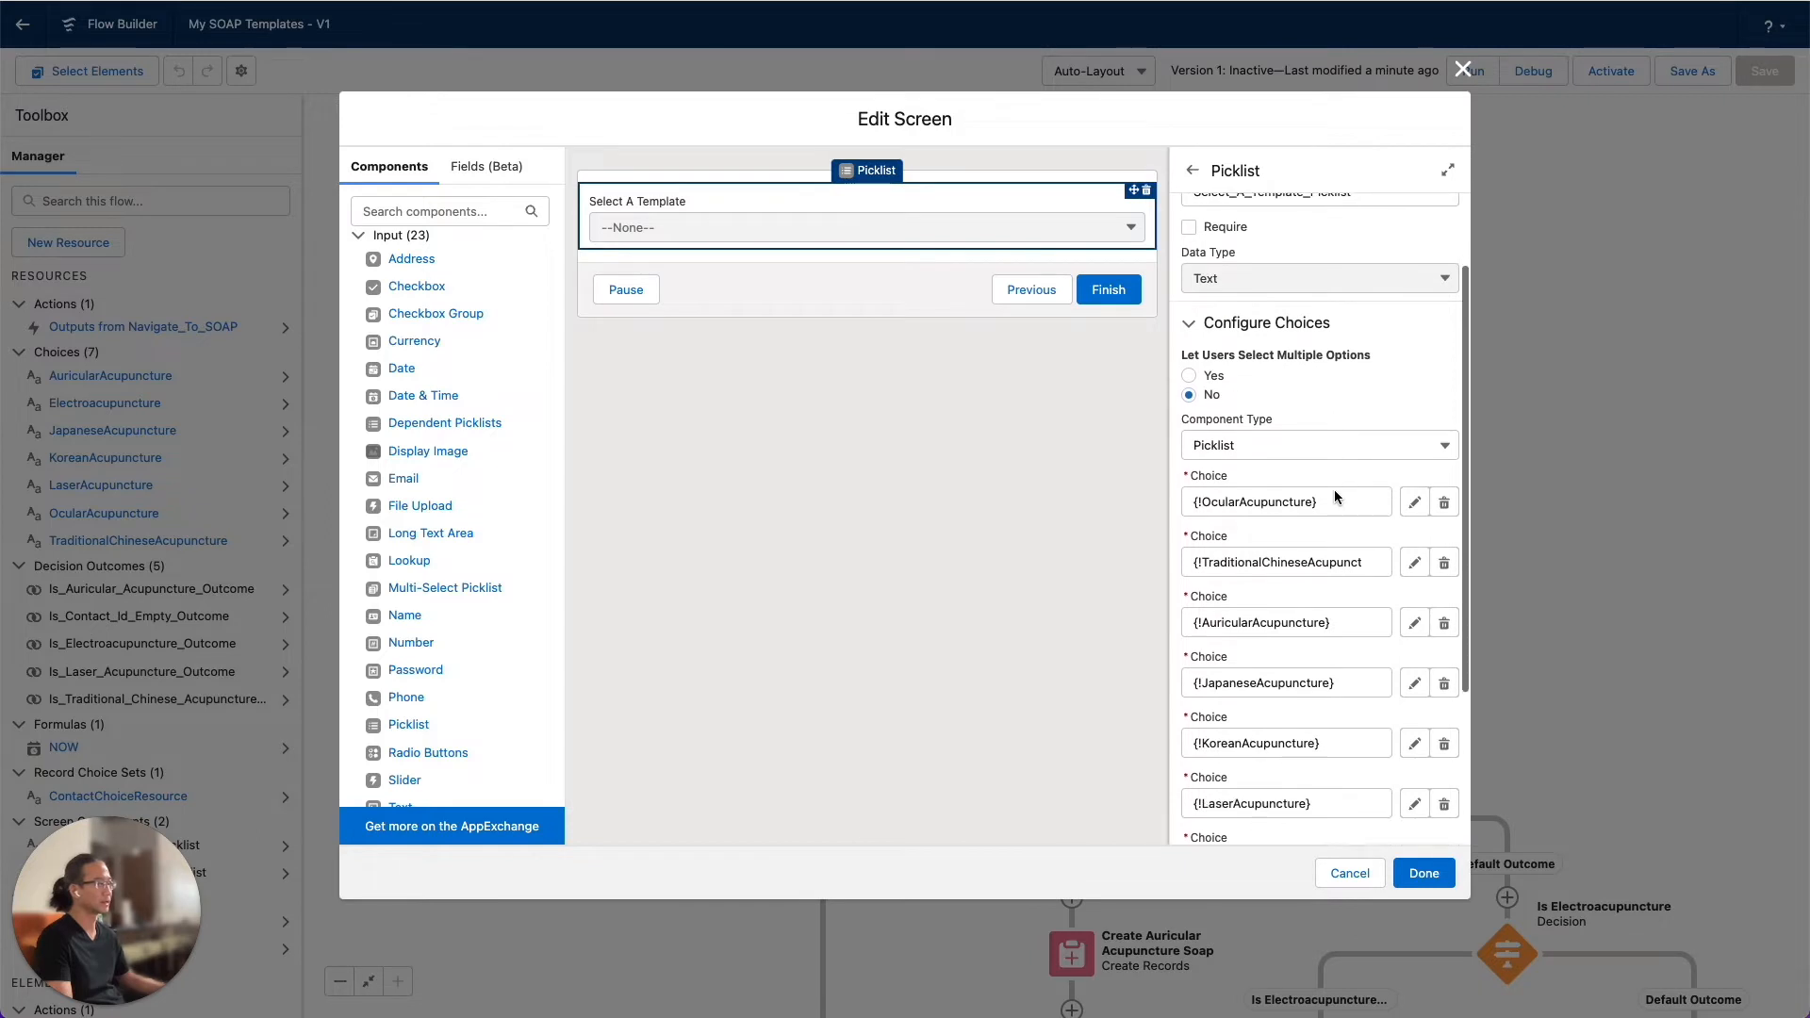
{"action": "scroll", "coordinate": [1333, 497], "scroll_direction": "down", "scroll_amount": 1}
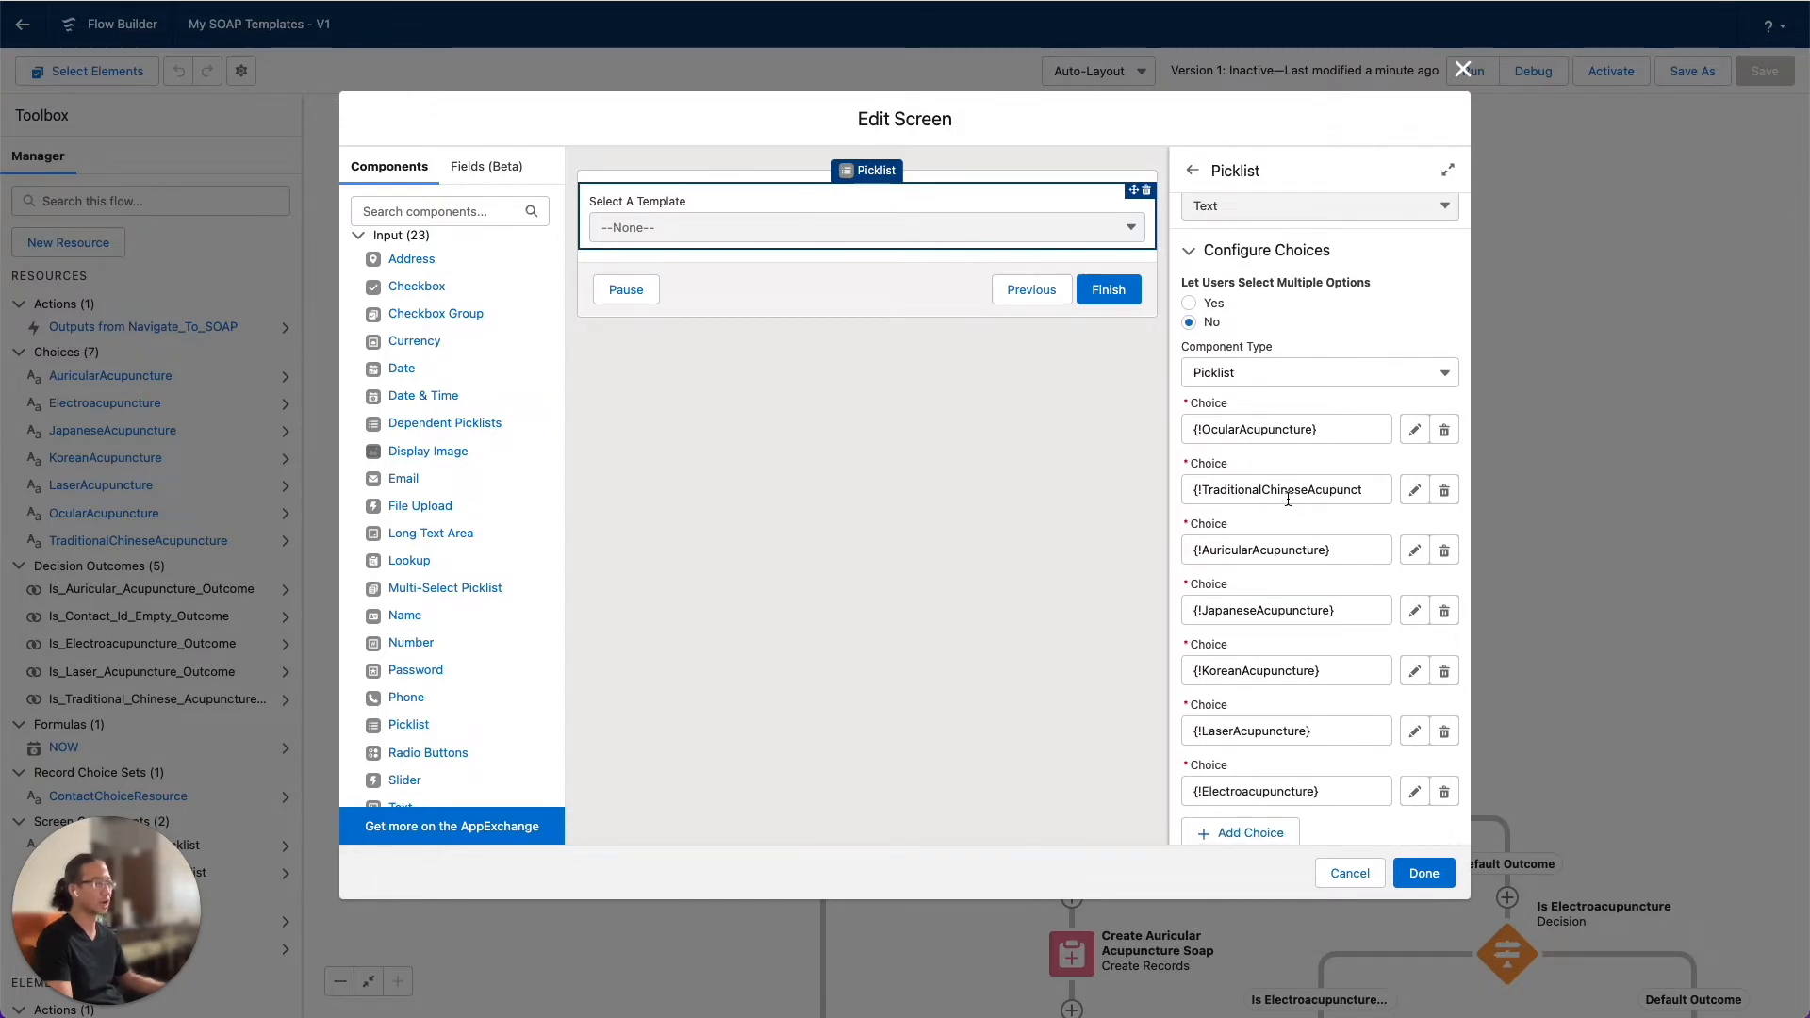
{"action": "scroll", "coordinate": [1291, 497], "scroll_direction": "down", "scroll_amount": 1}
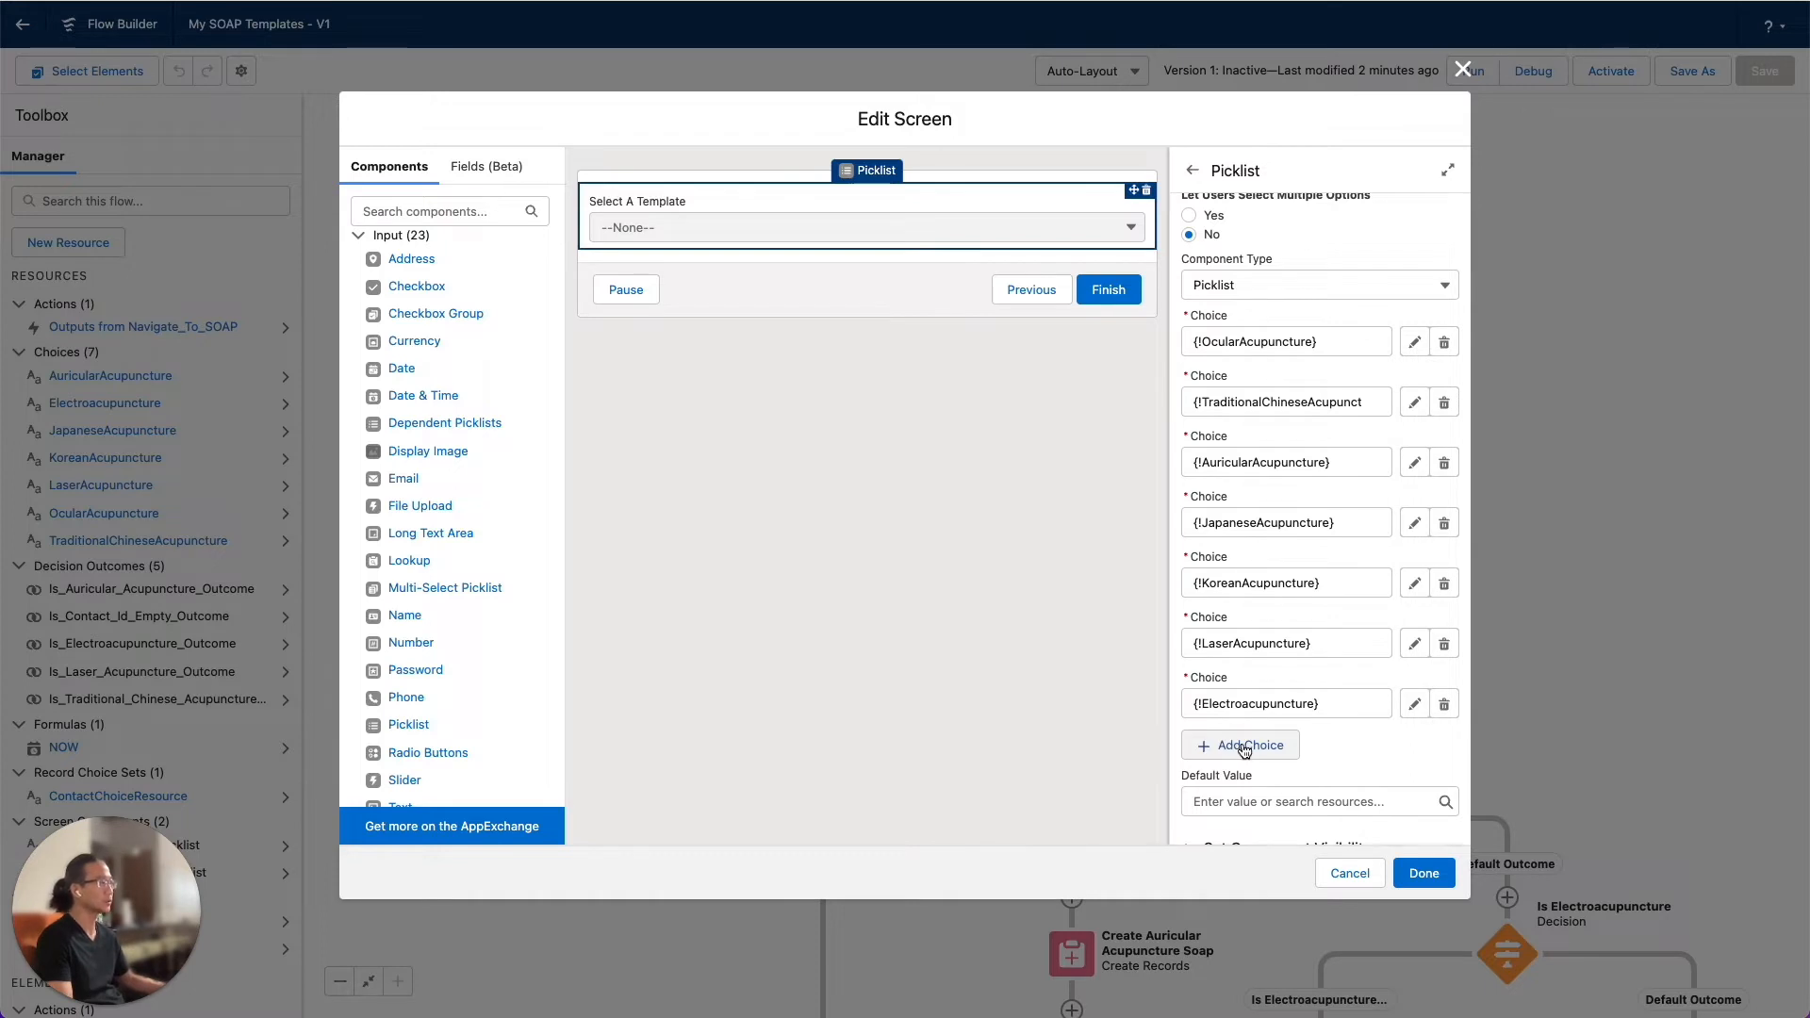
{"action": "left_click", "coordinate": [1350, 874]}
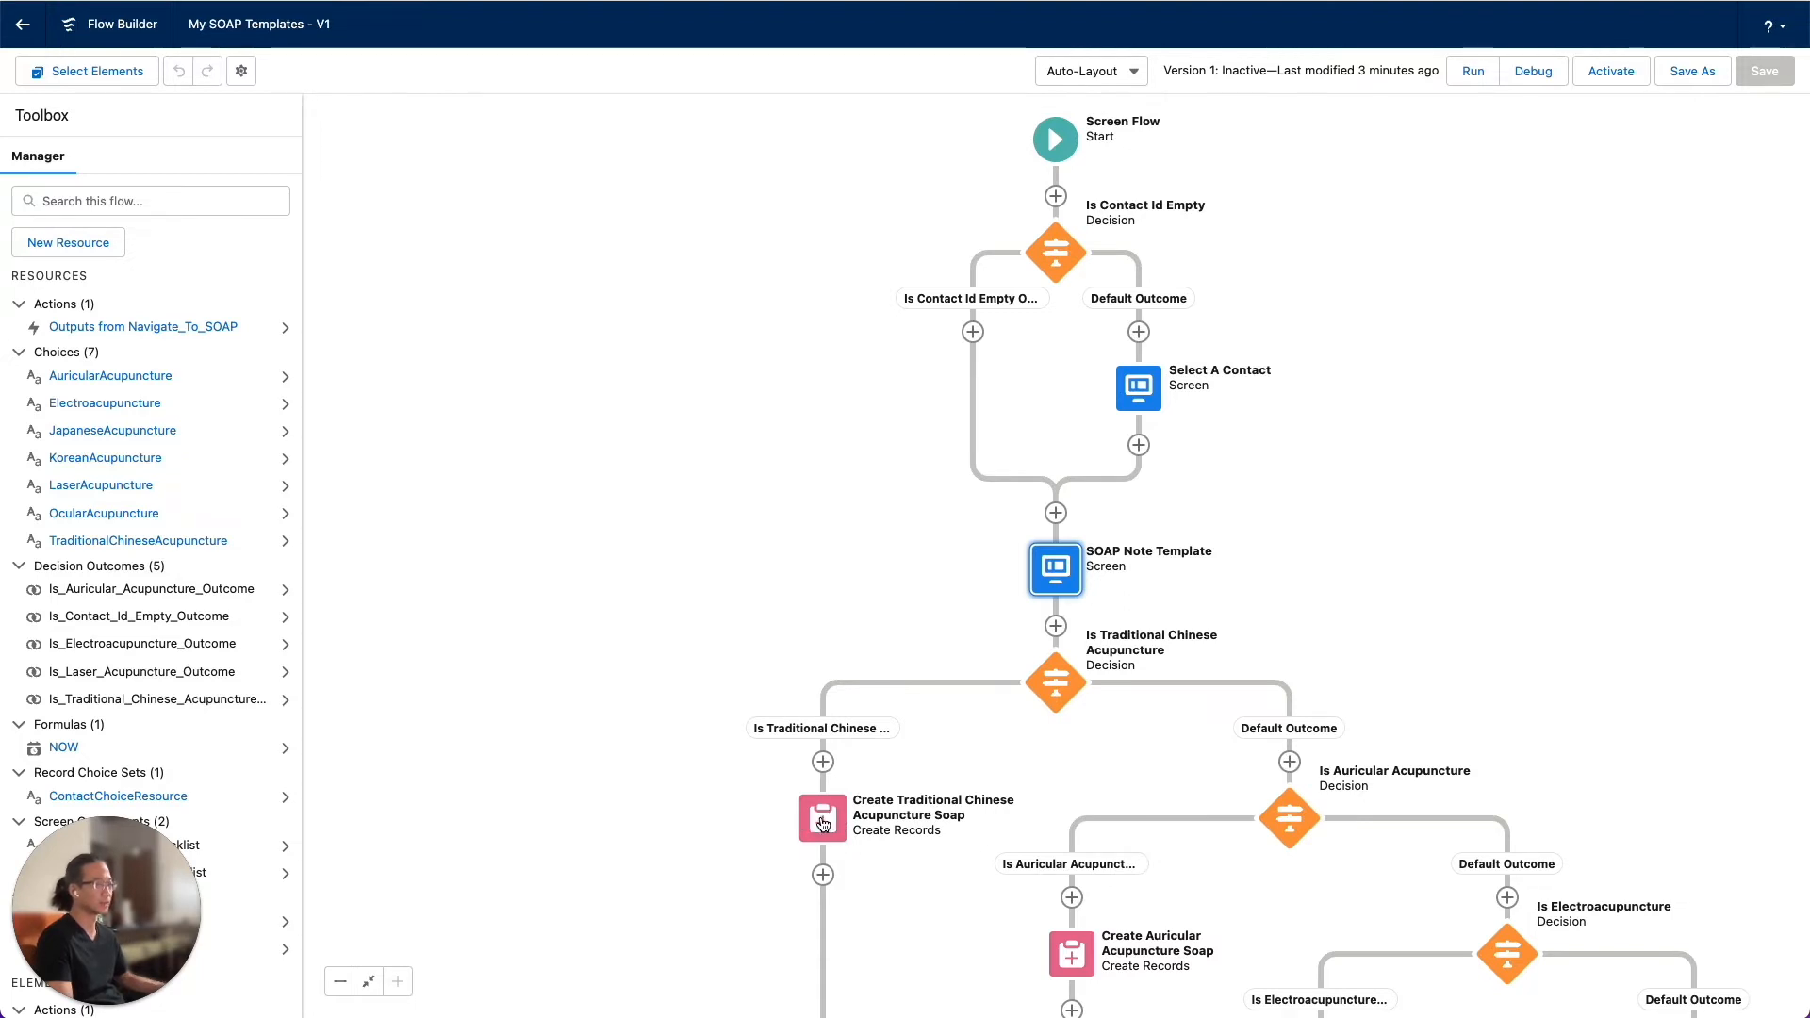
Add the jaz__Complaints__c field to the field values of the Create Traditional Chinese Acupuncture Soap element
{"action": "left_click", "coordinate": [823, 823]}
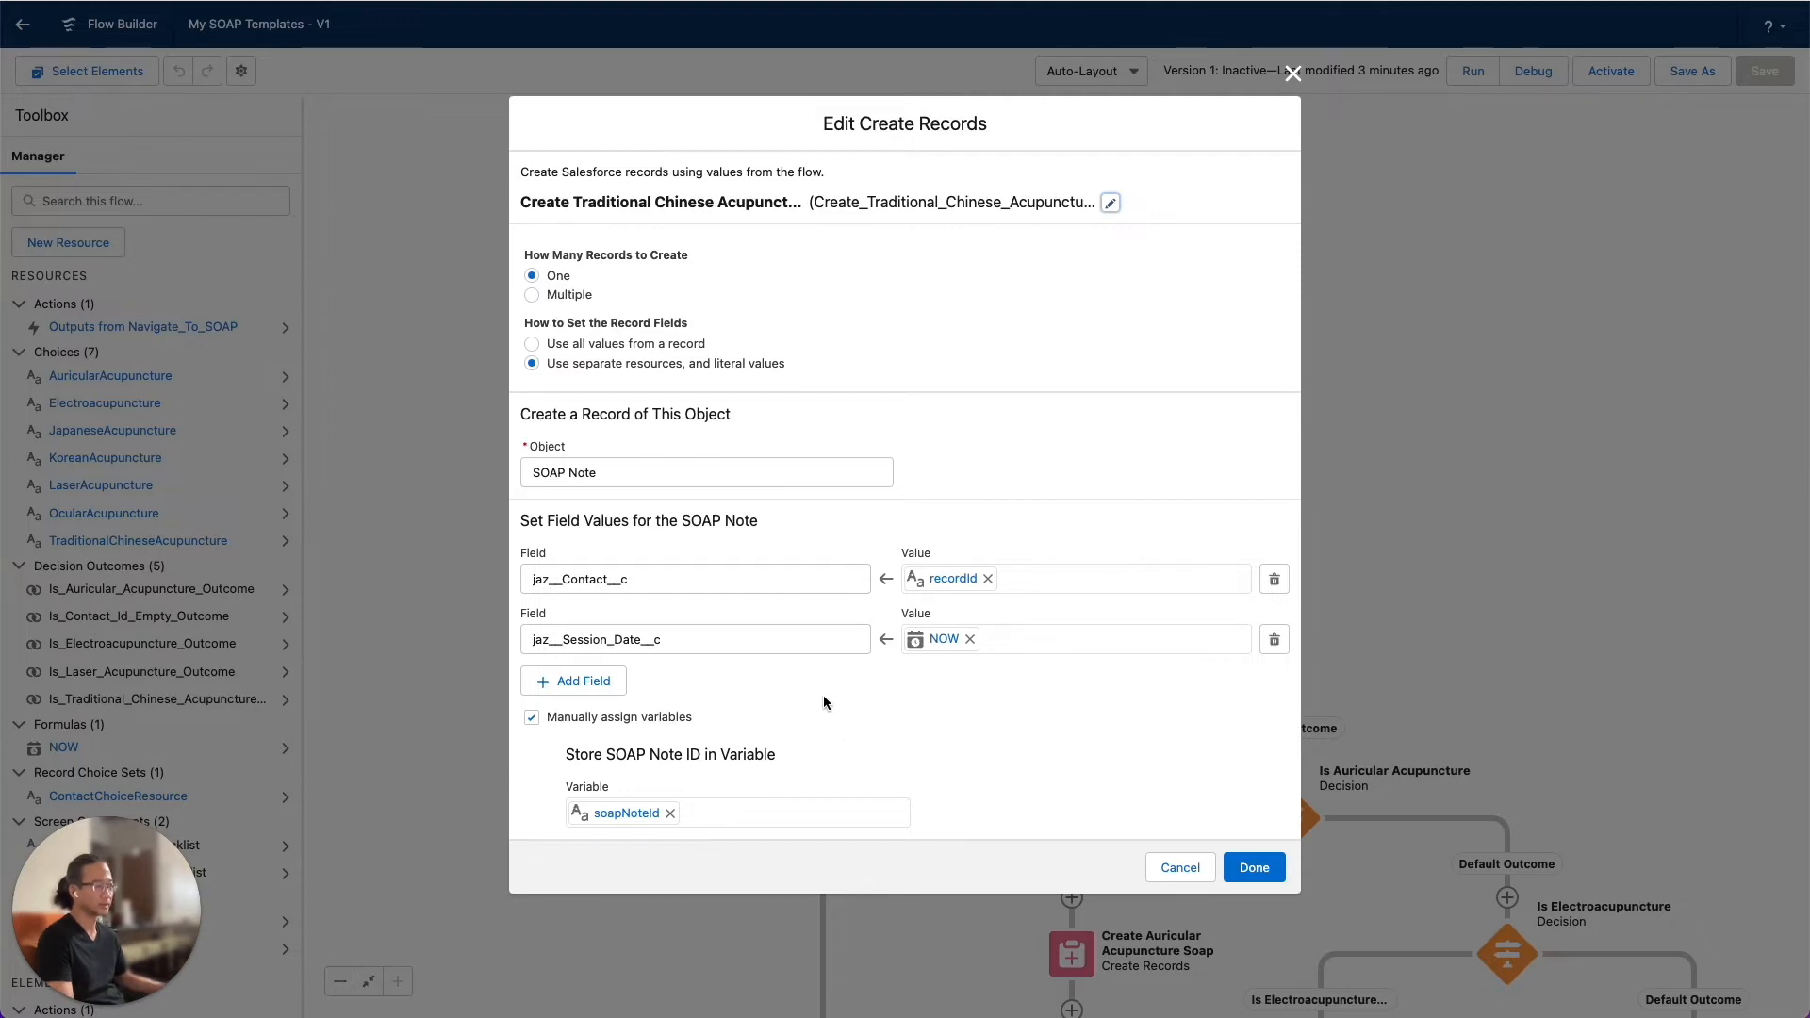
{"action": "left_click", "coordinate": [576, 681]}
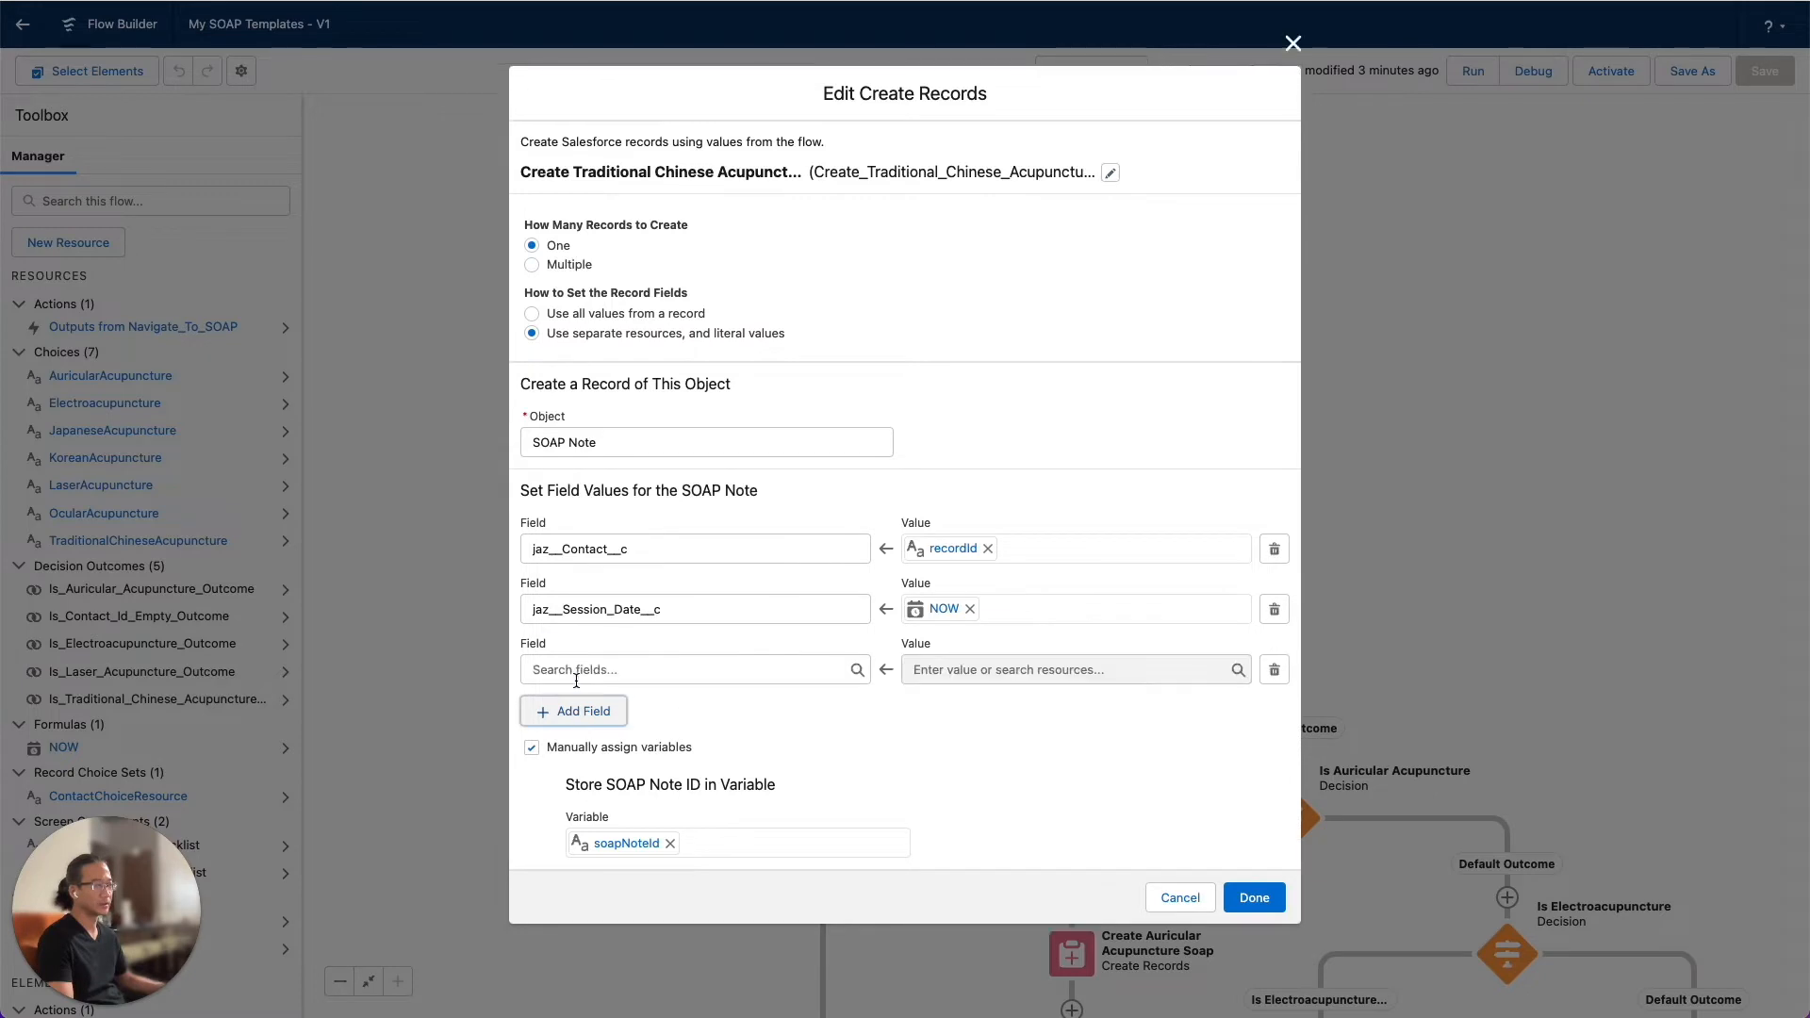
{"action": "left_click", "coordinate": [686, 674]}
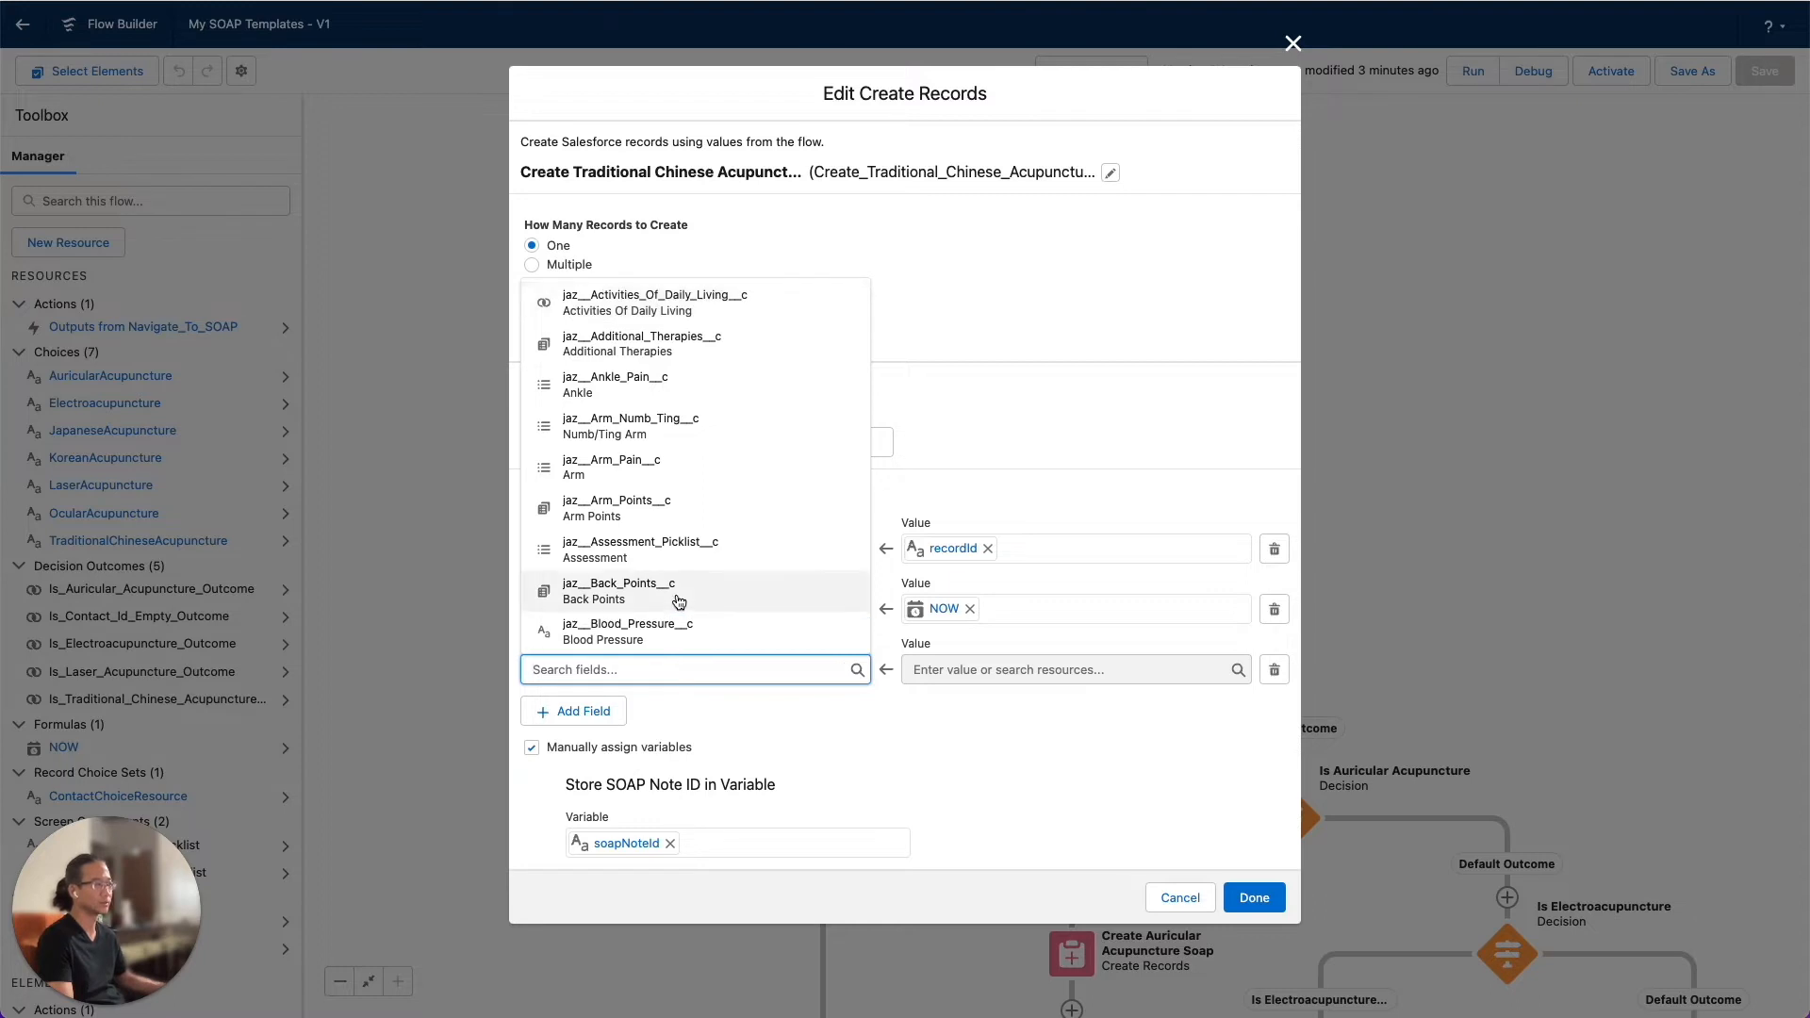
{"action": "scroll", "coordinate": [693, 580], "scroll_direction": "down", "scroll_amount": 5}
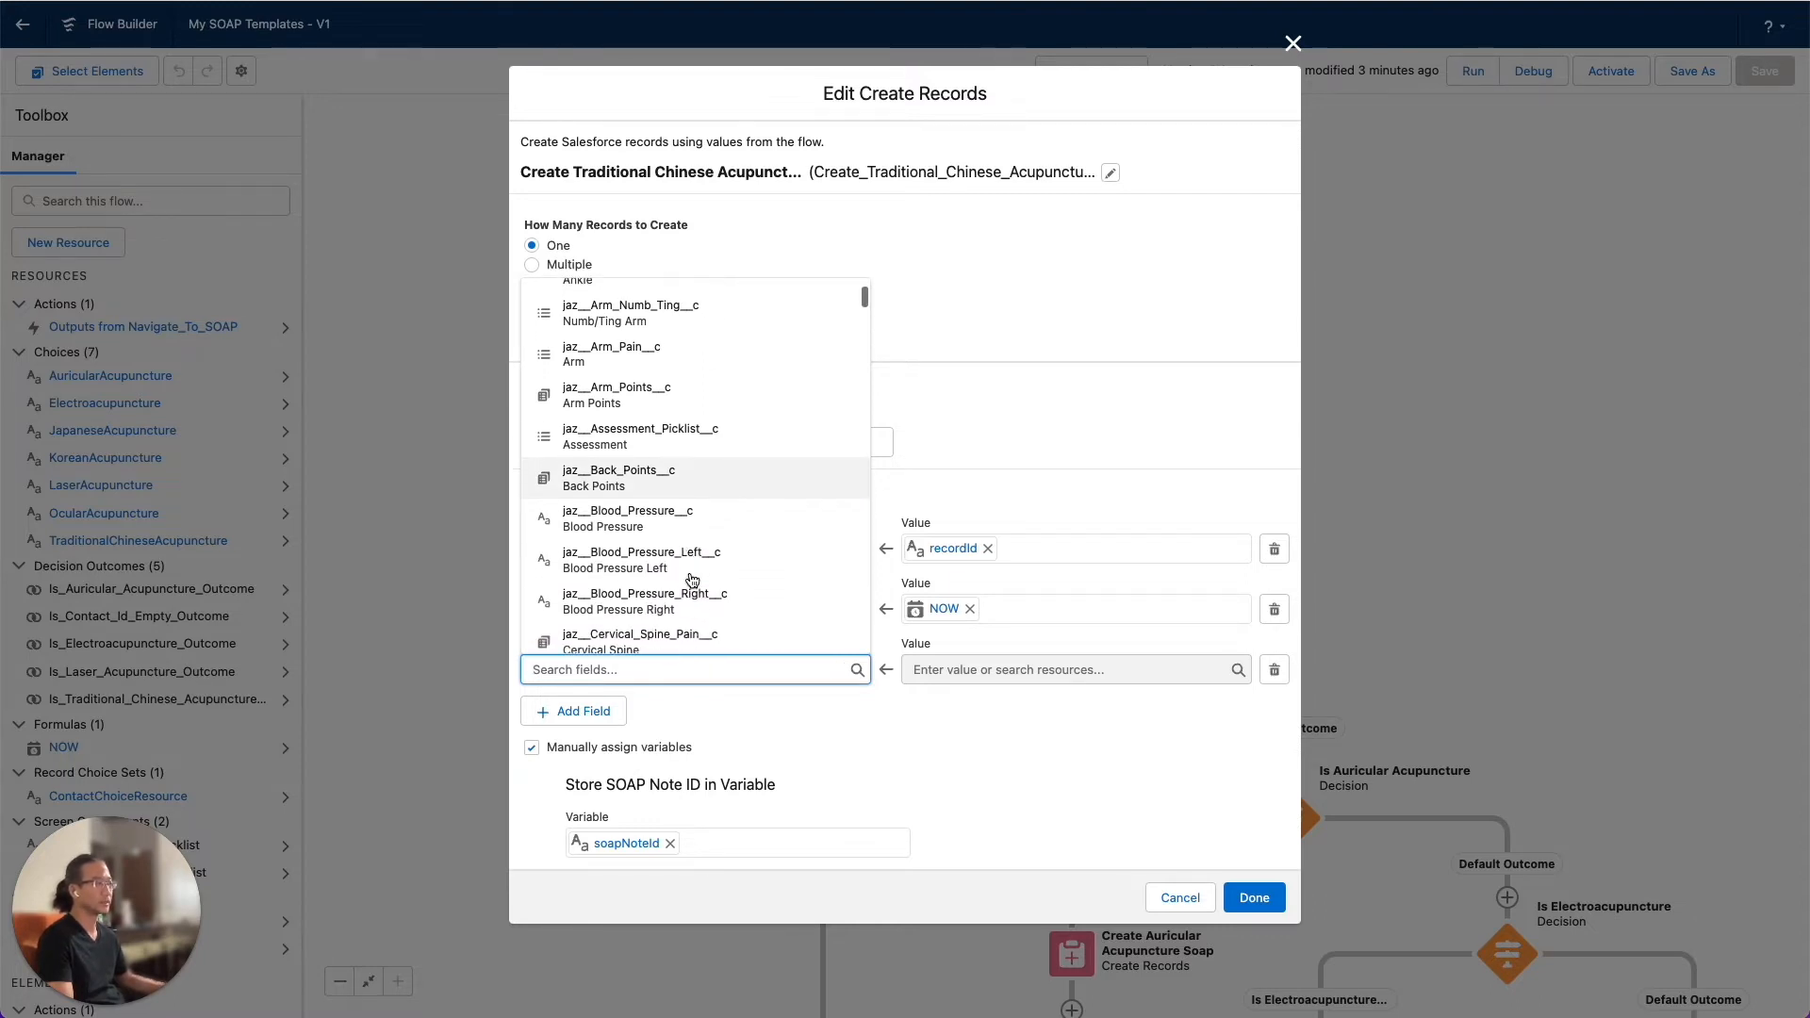
{"action": "scroll", "coordinate": [692, 580], "scroll_direction": "down", "scroll_amount": 2}
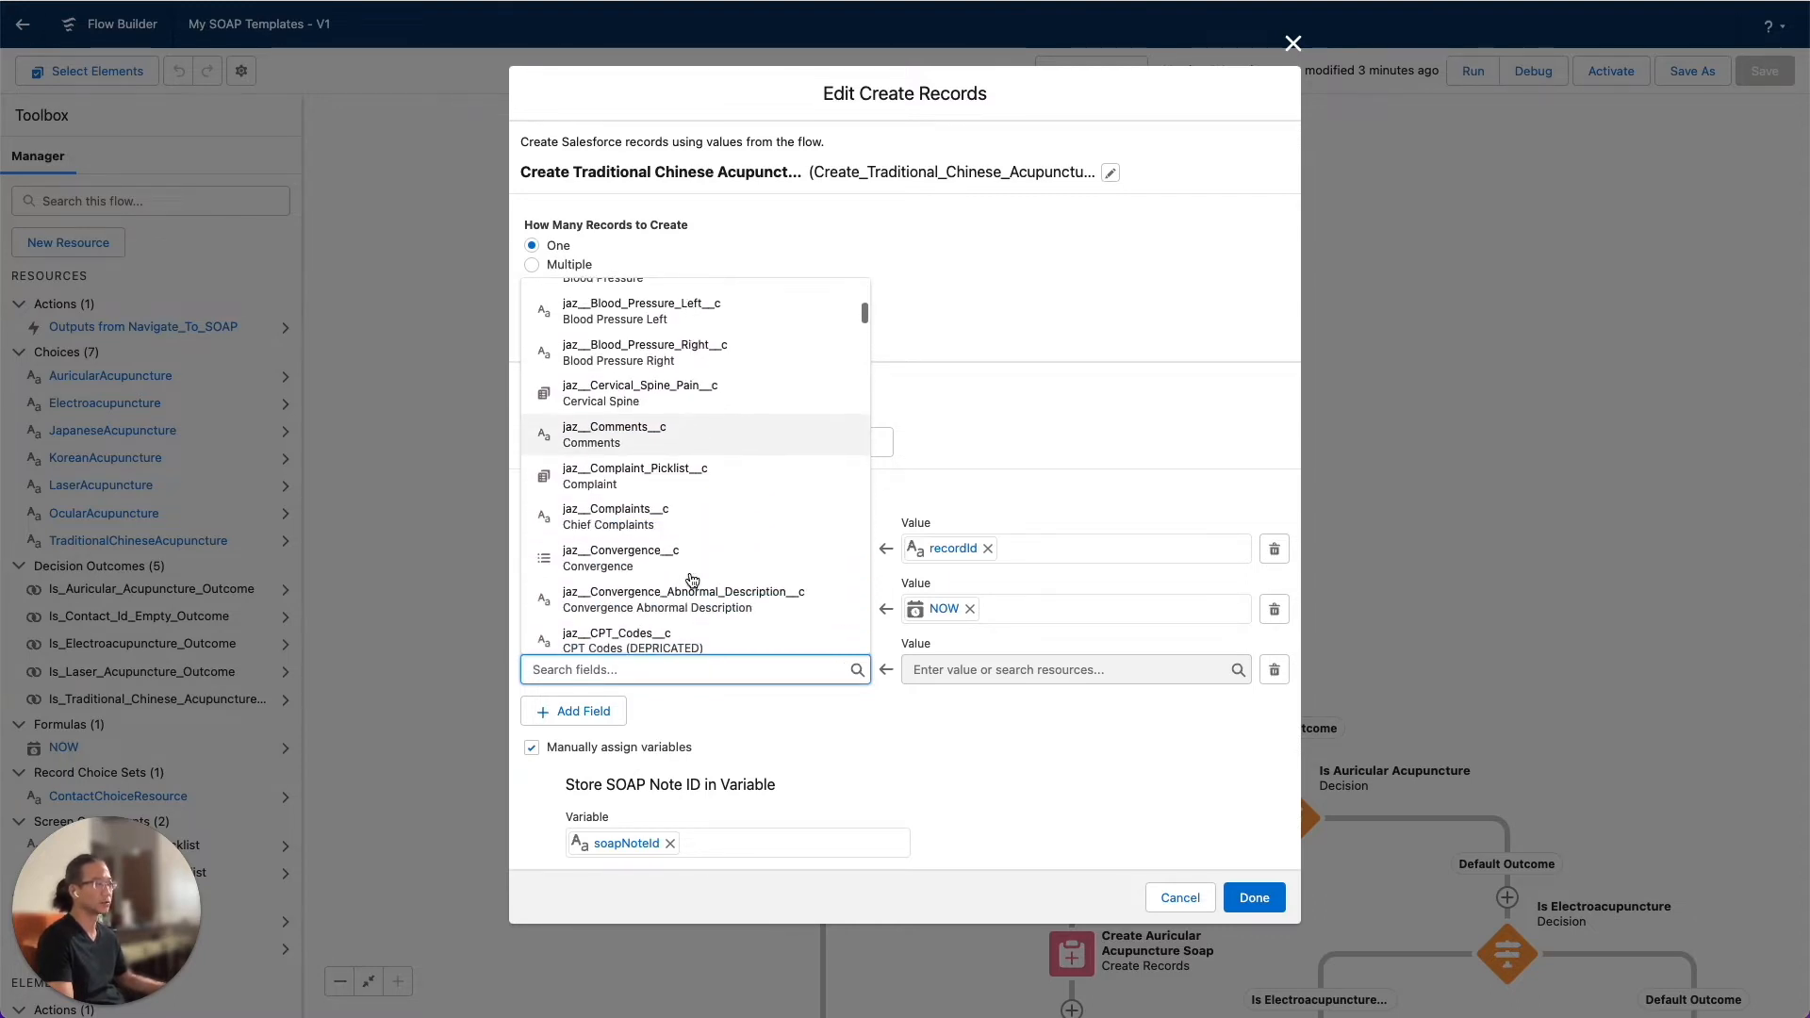
{"action": "left_click", "coordinate": [688, 520]}
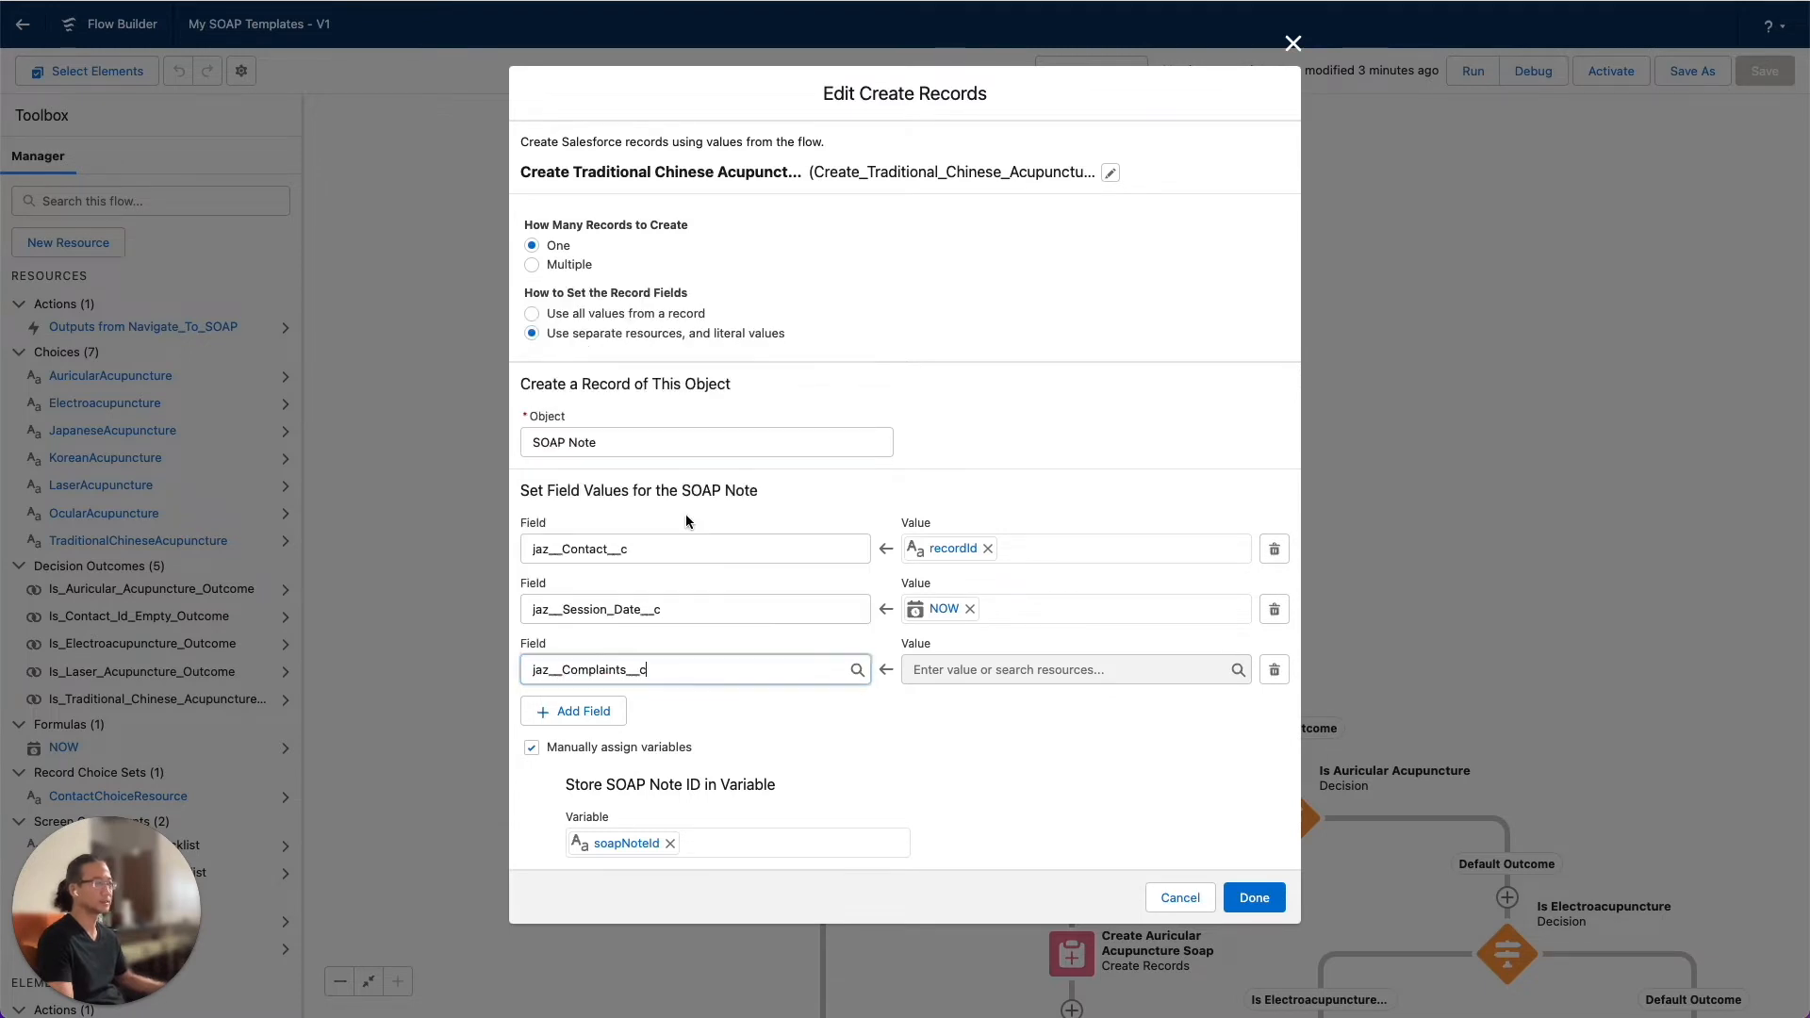
Set the complaints field's value to "My Traditional Chinese Acupuncture Back Pain" and apply the element's changes
{"action": "left_click", "coordinate": [954, 671]}
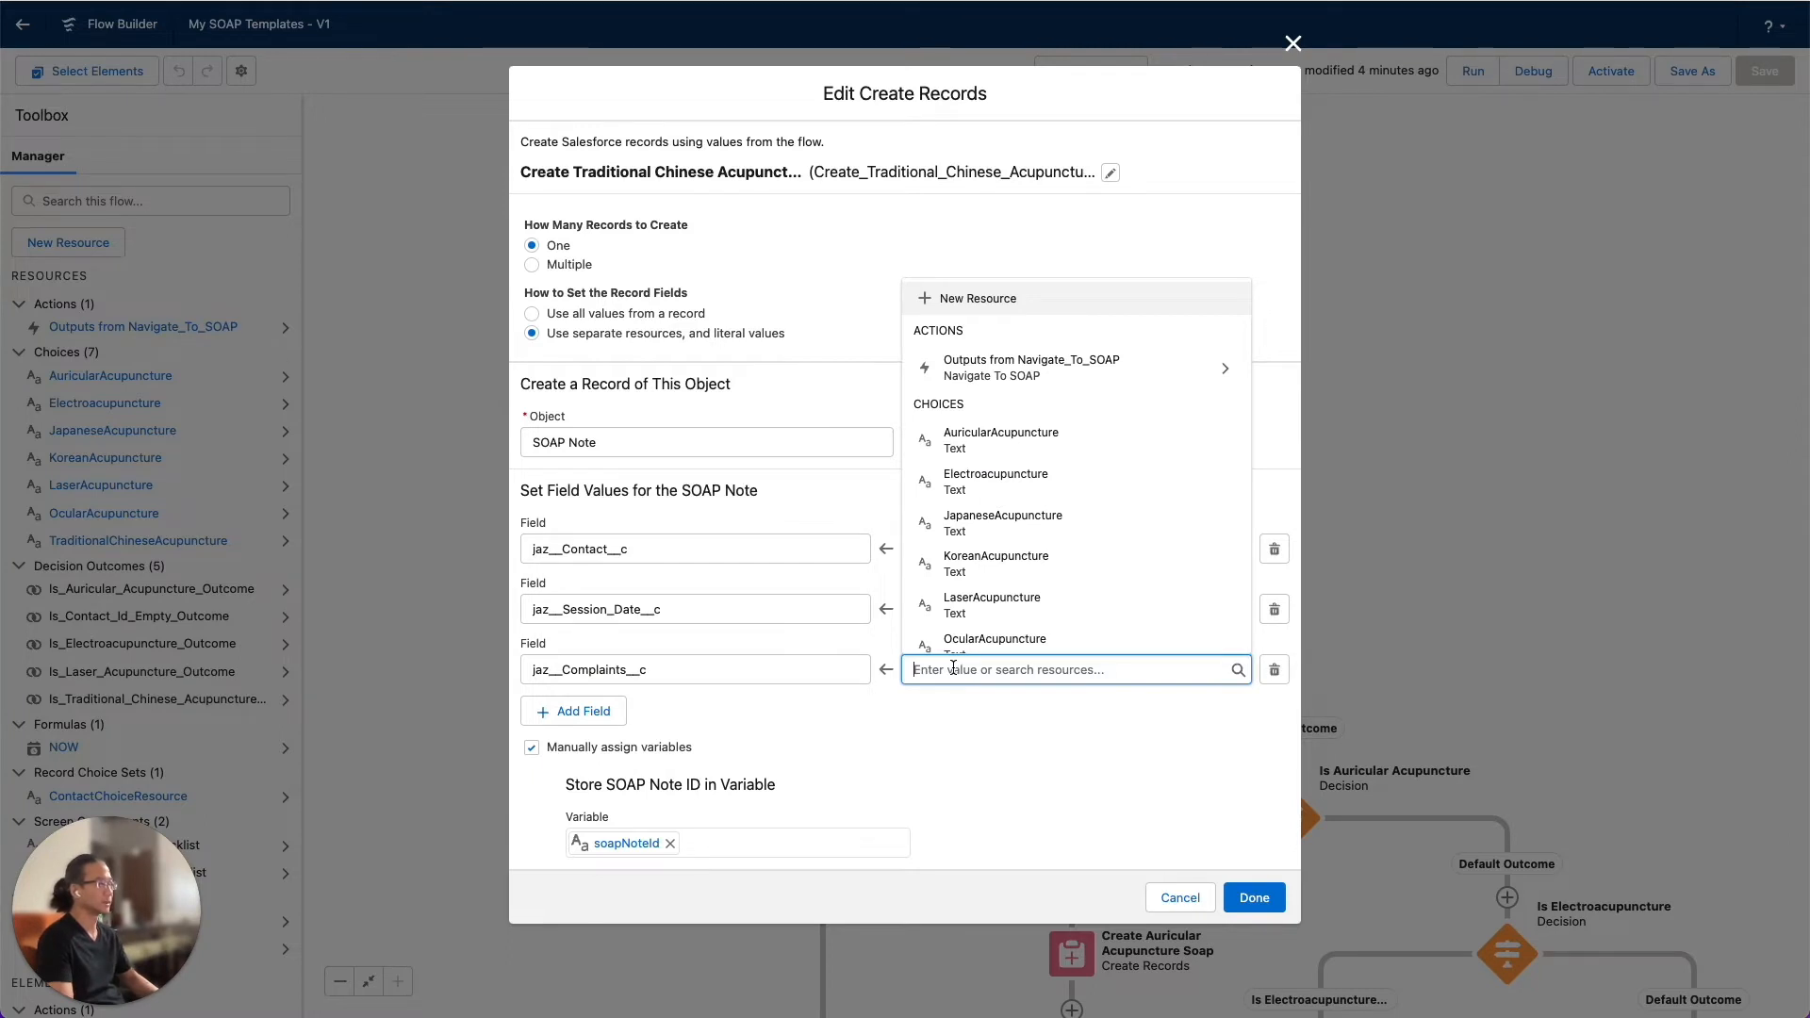
{"action": "type", "text": "My"}
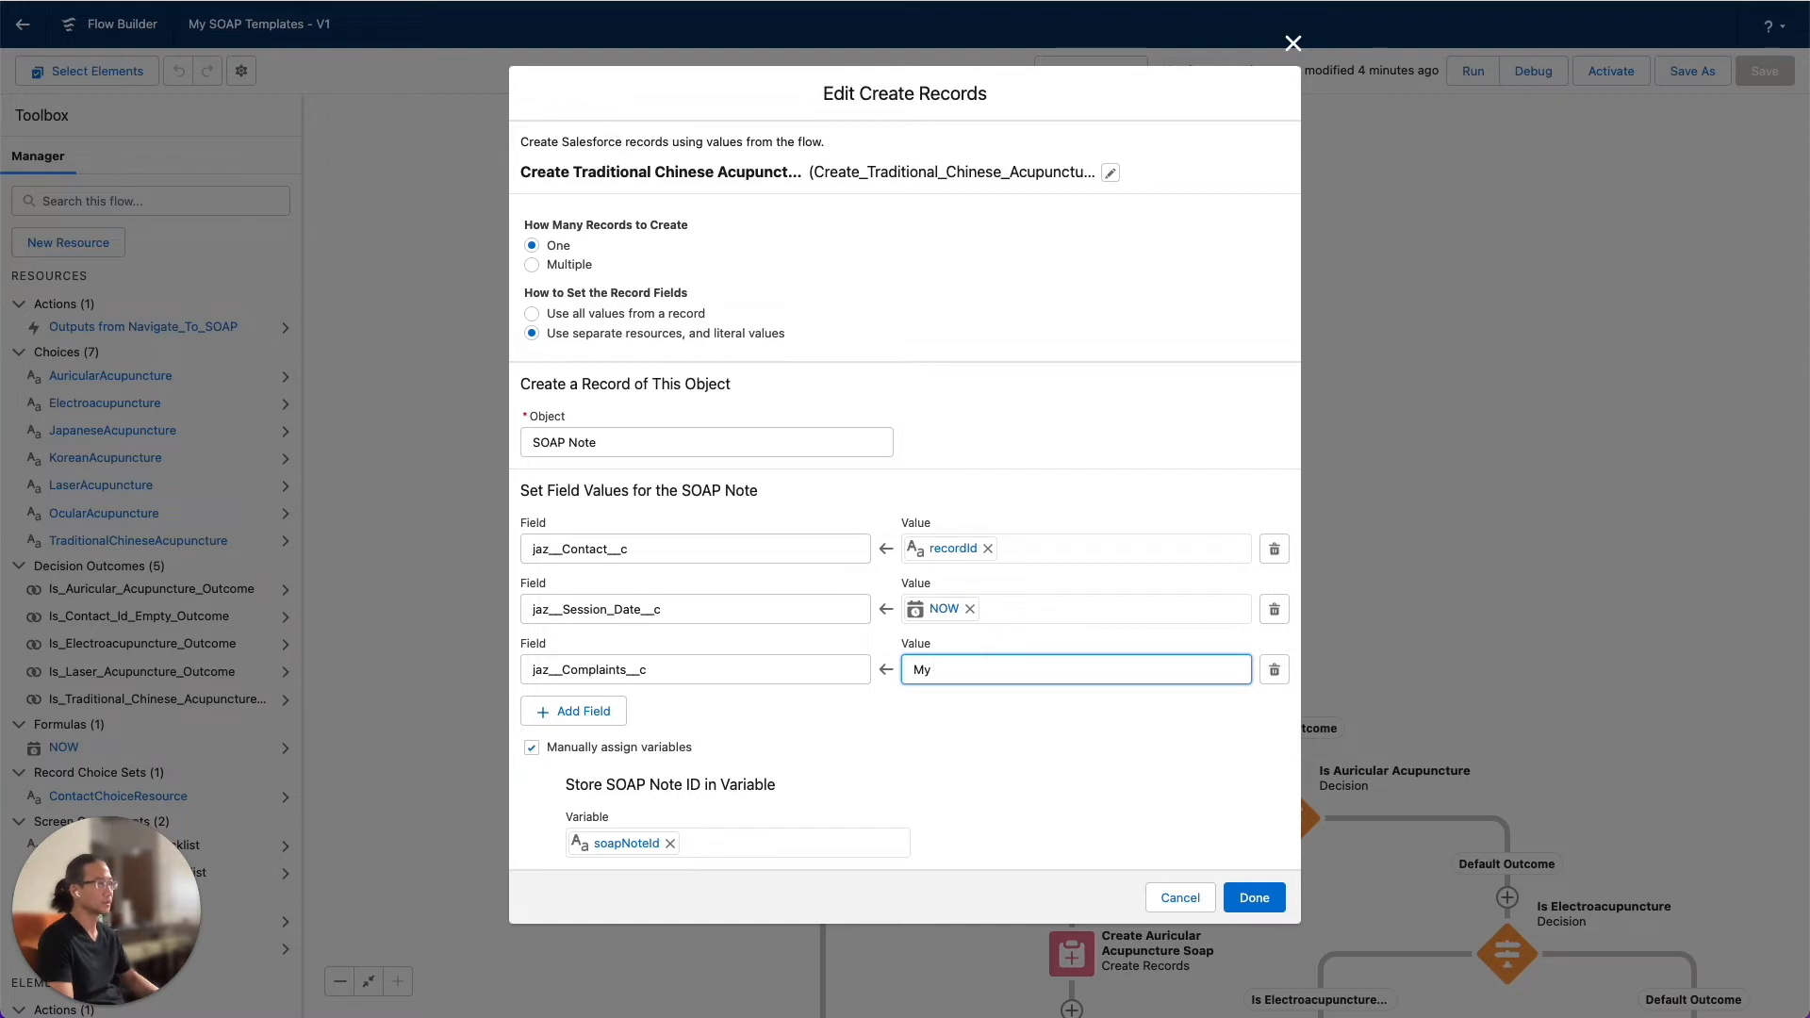
{"action": "type", "text": " Traditional Chinese Ac"}
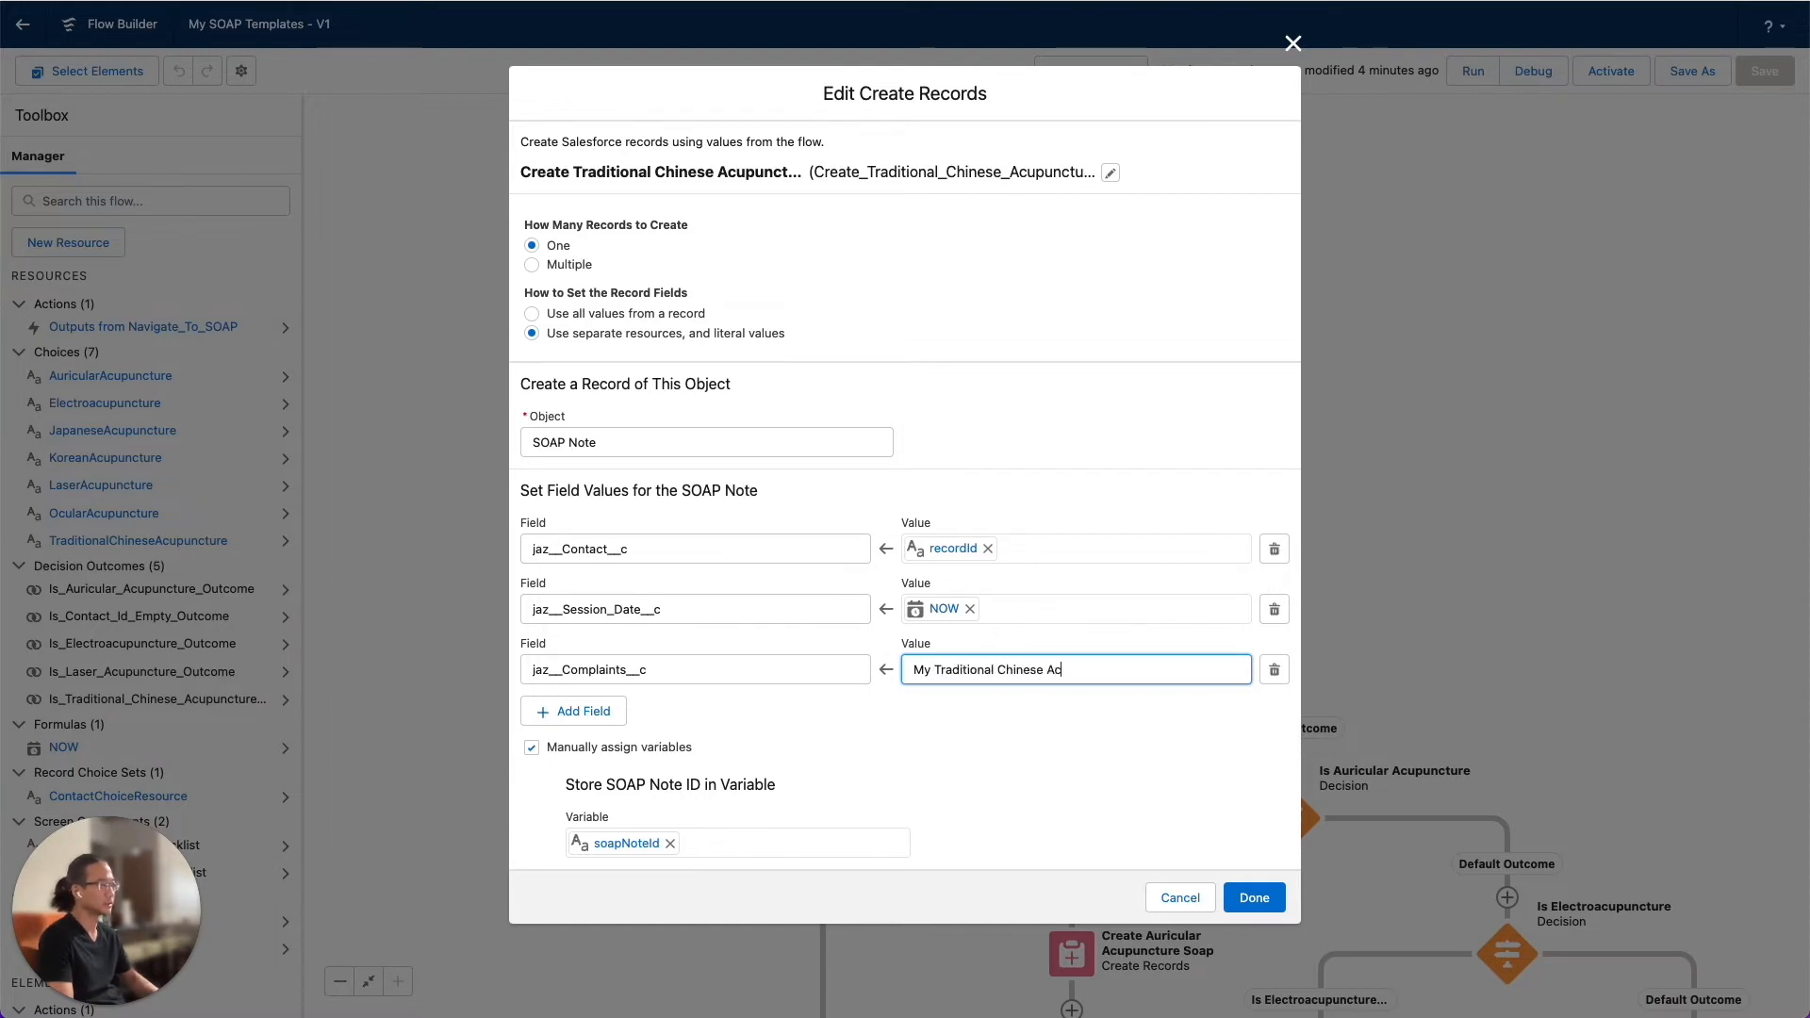
{"action": "type", "text": "upuncture Back Pain"}
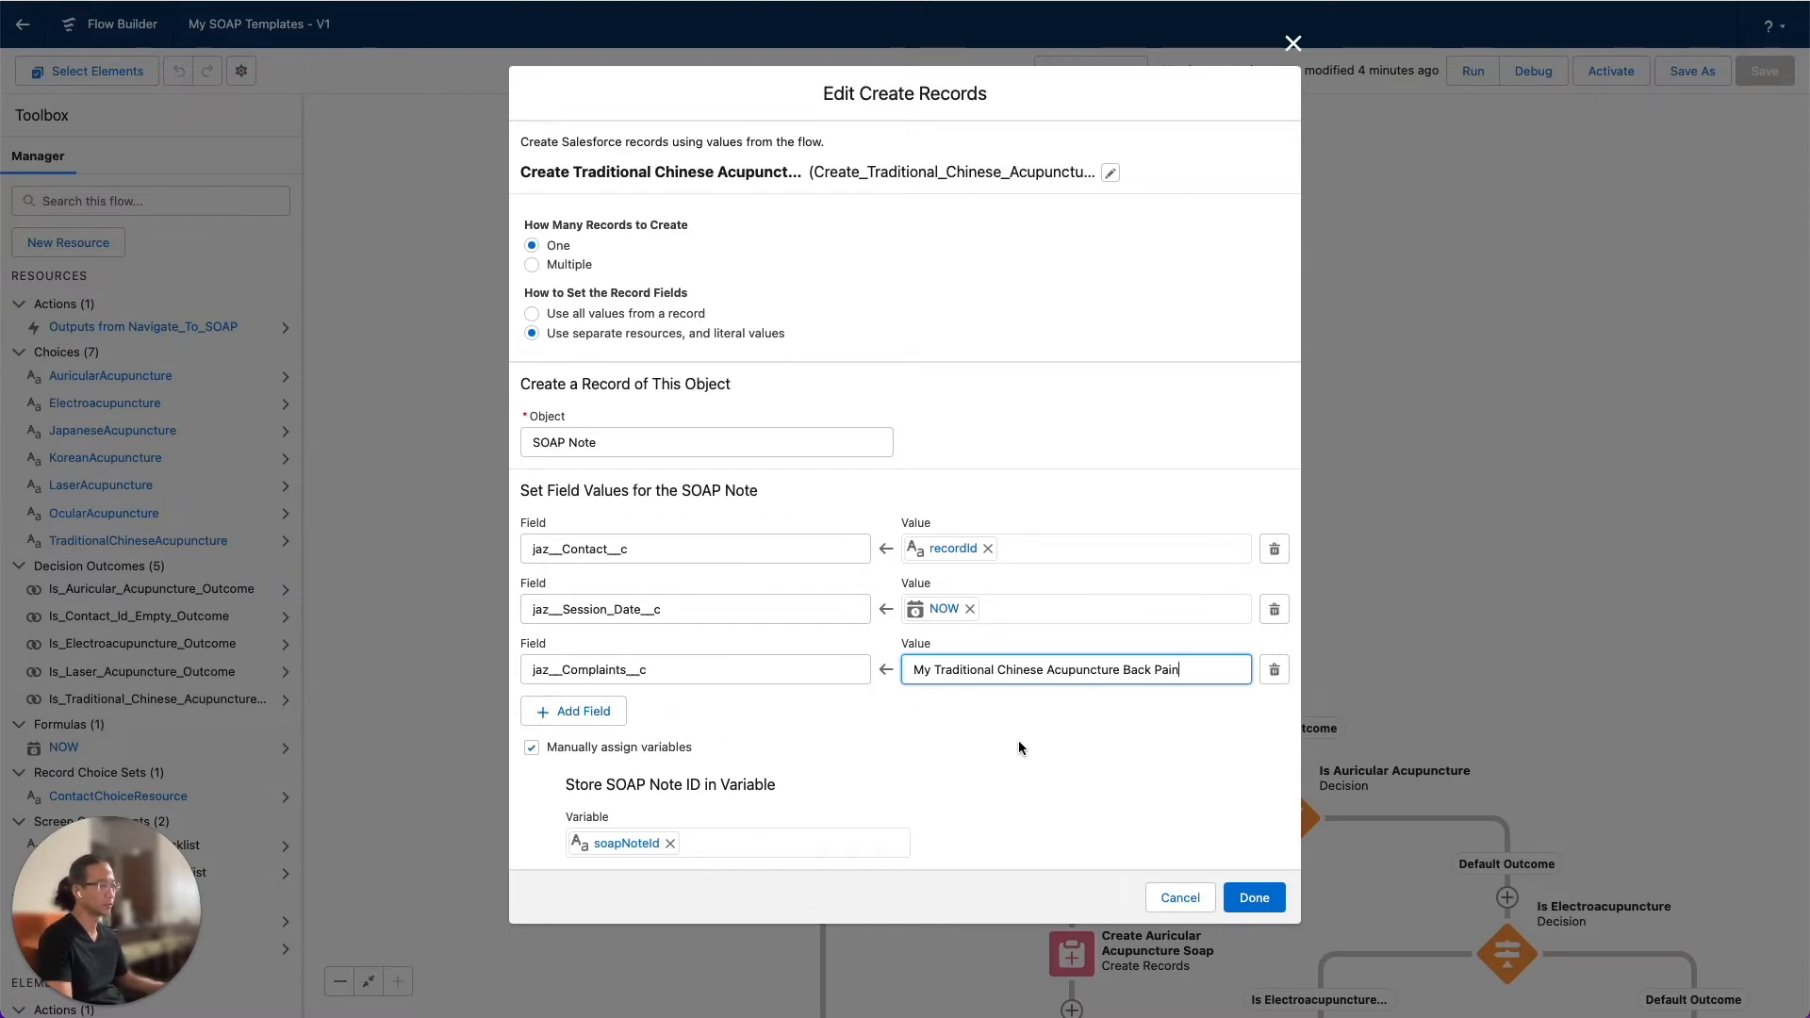
{"action": "left_click", "coordinate": [1251, 900]}
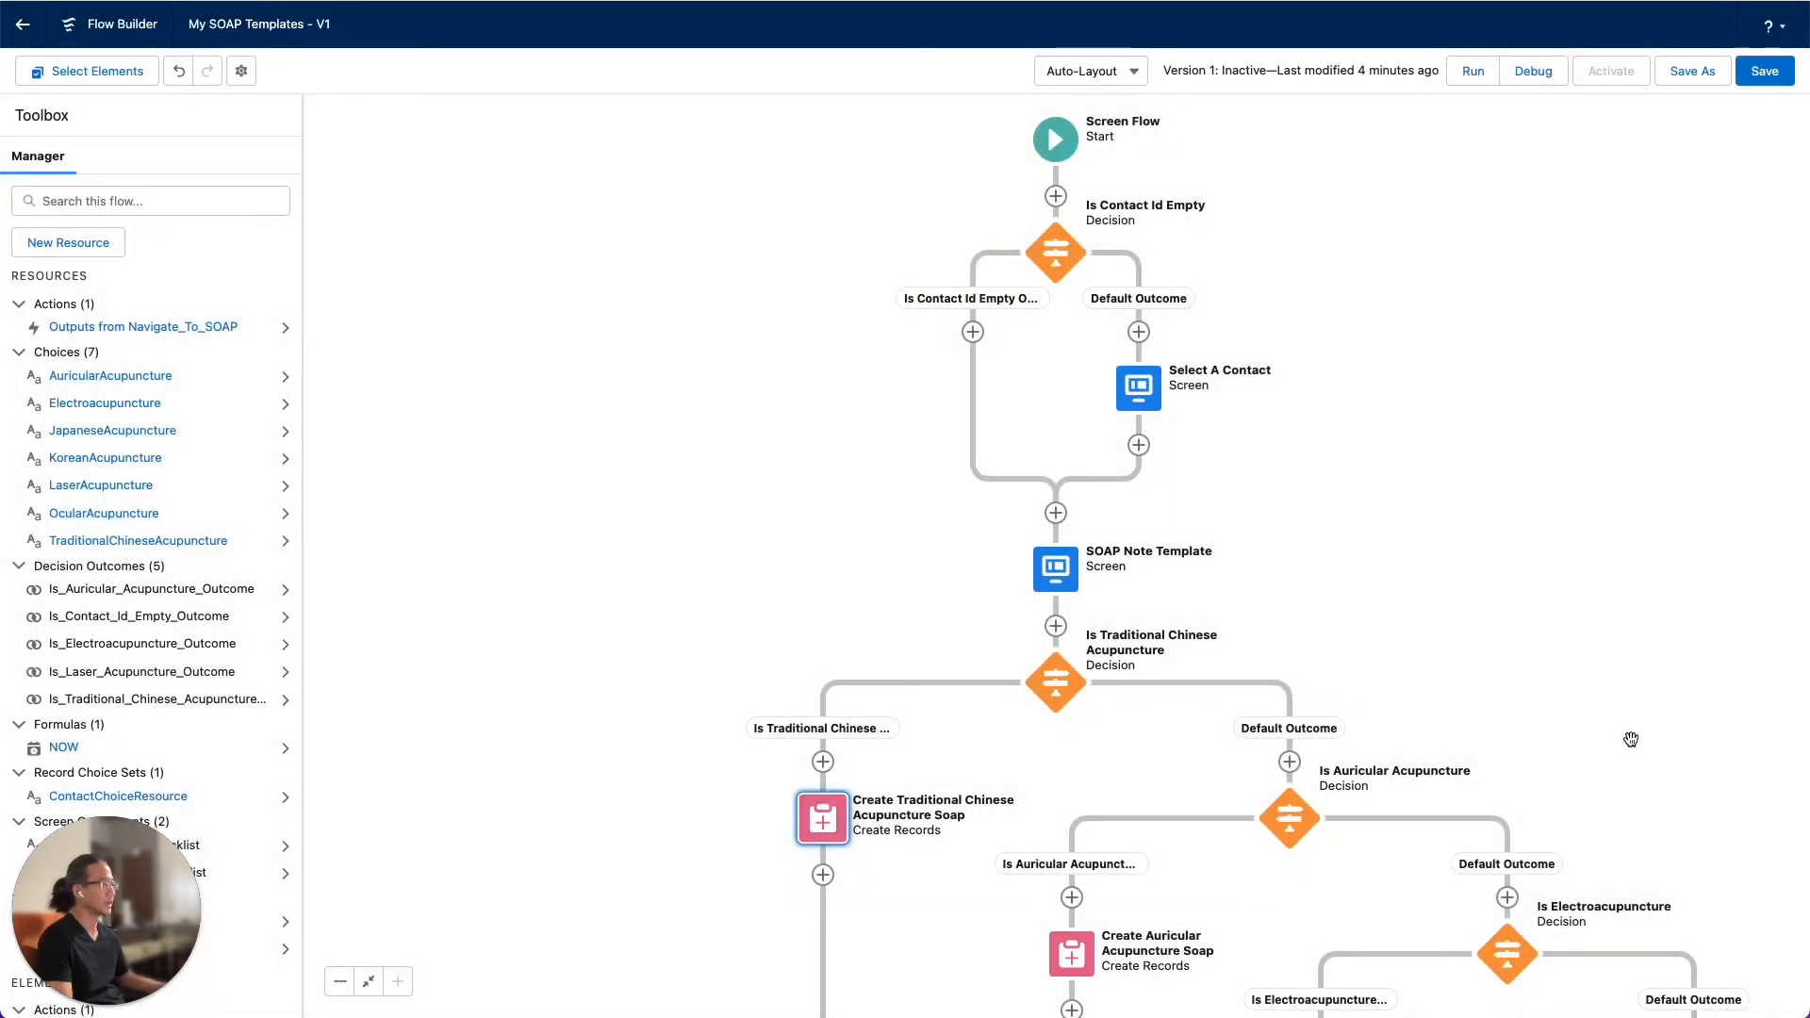
Examine the flow's decision branches and record-creation elements, from the template selection screen through to the Navigate To SOAP action
{"action": "left_click_drag", "start_coordinate": [1628, 725], "coordinate": [1589, 270]}
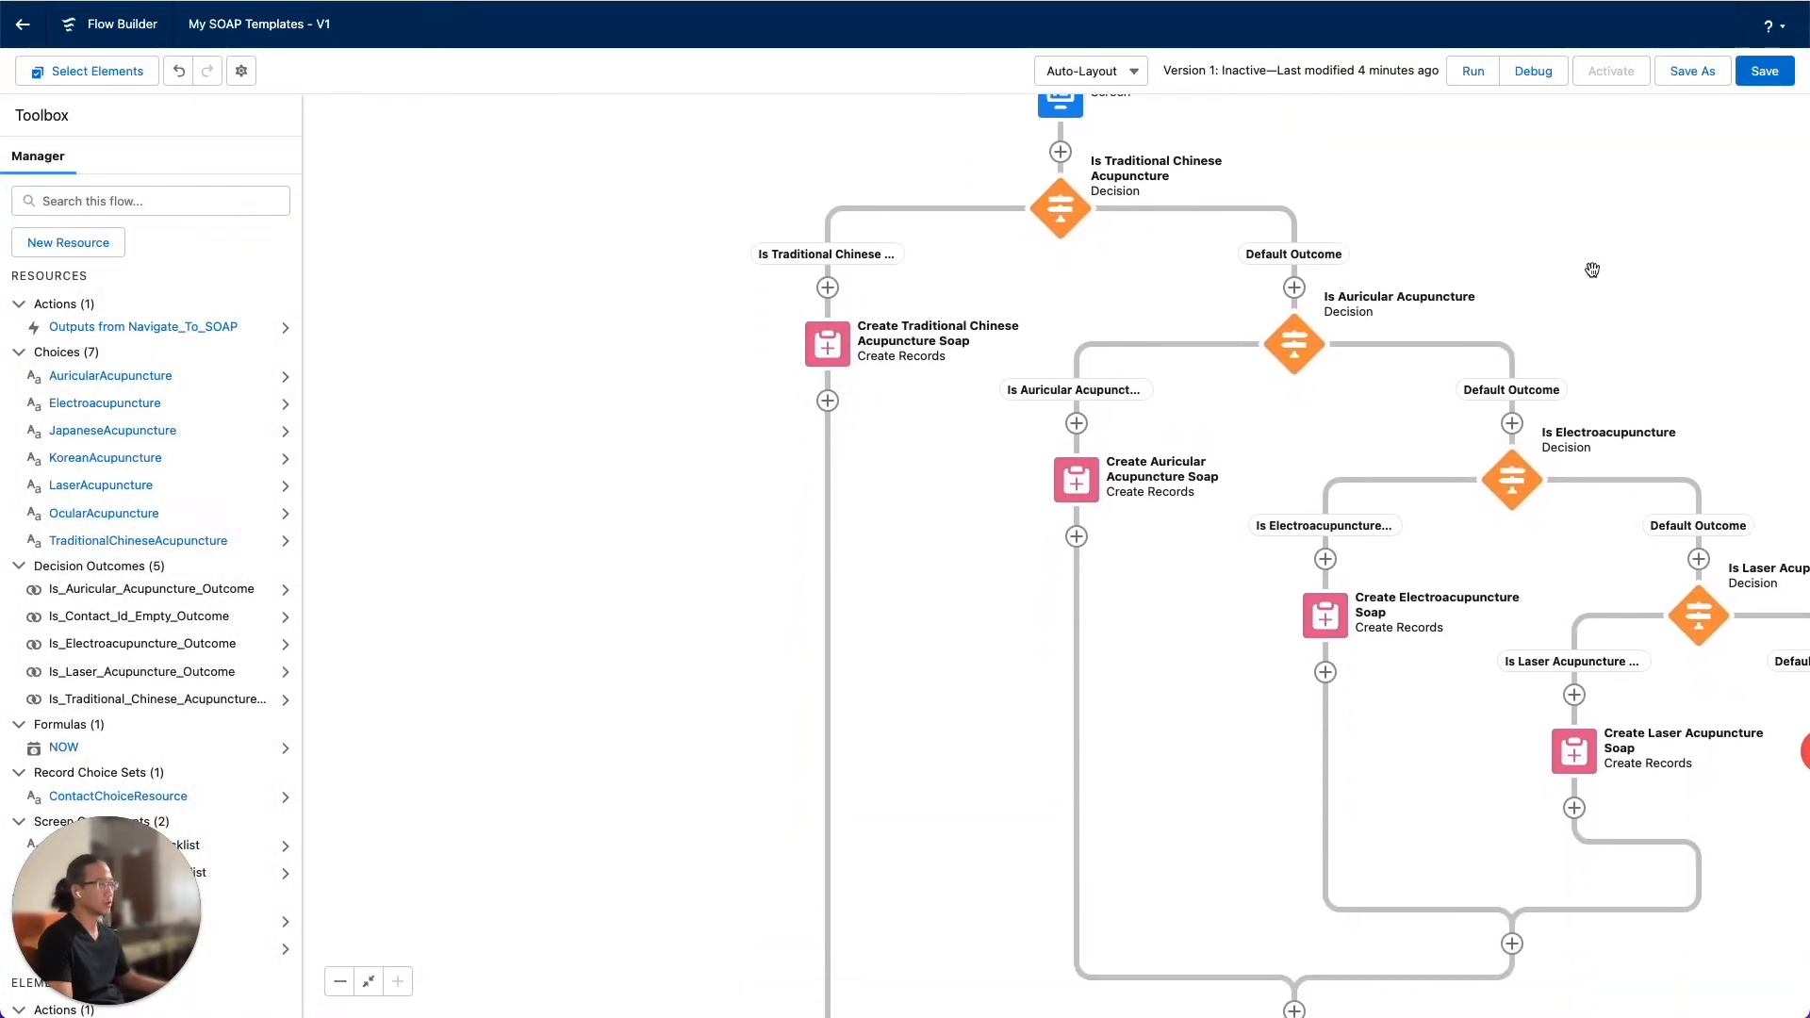
{"action": "left_click_drag", "start_coordinate": [707, 832], "coordinate": [703, 654]}
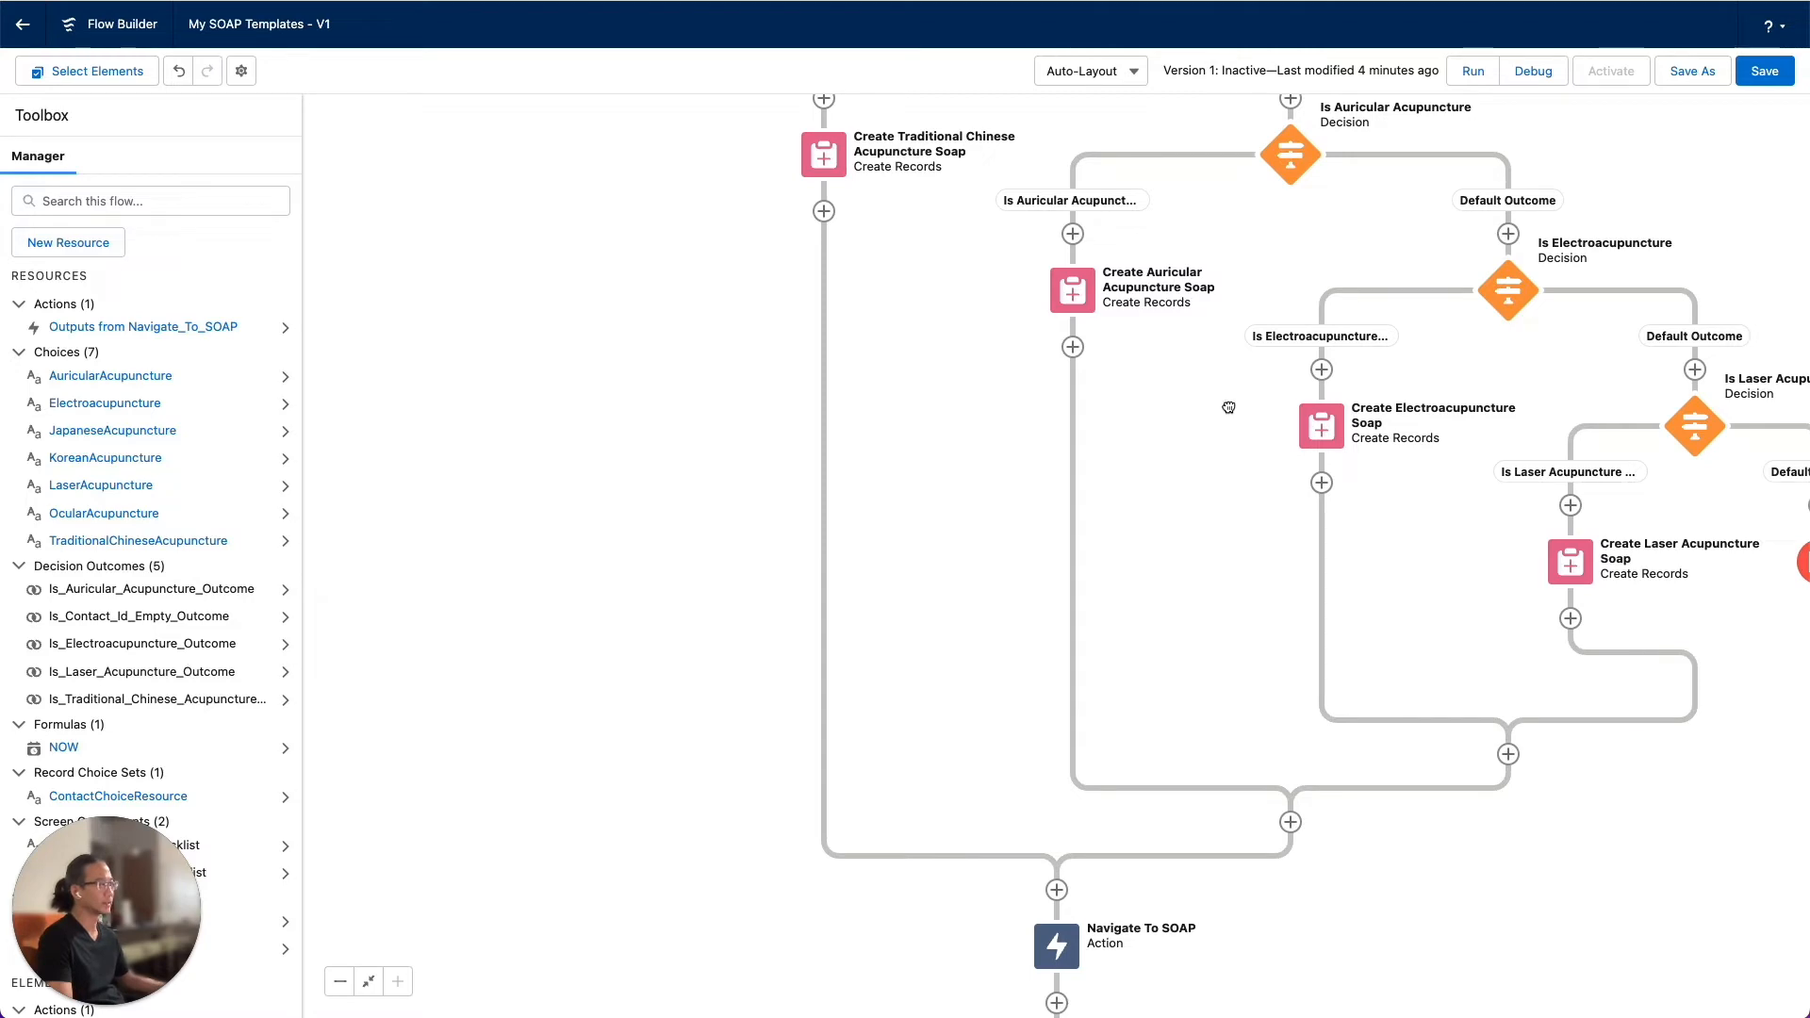
{"action": "left_click_drag", "start_coordinate": [1228, 407], "coordinate": [1173, 225]}
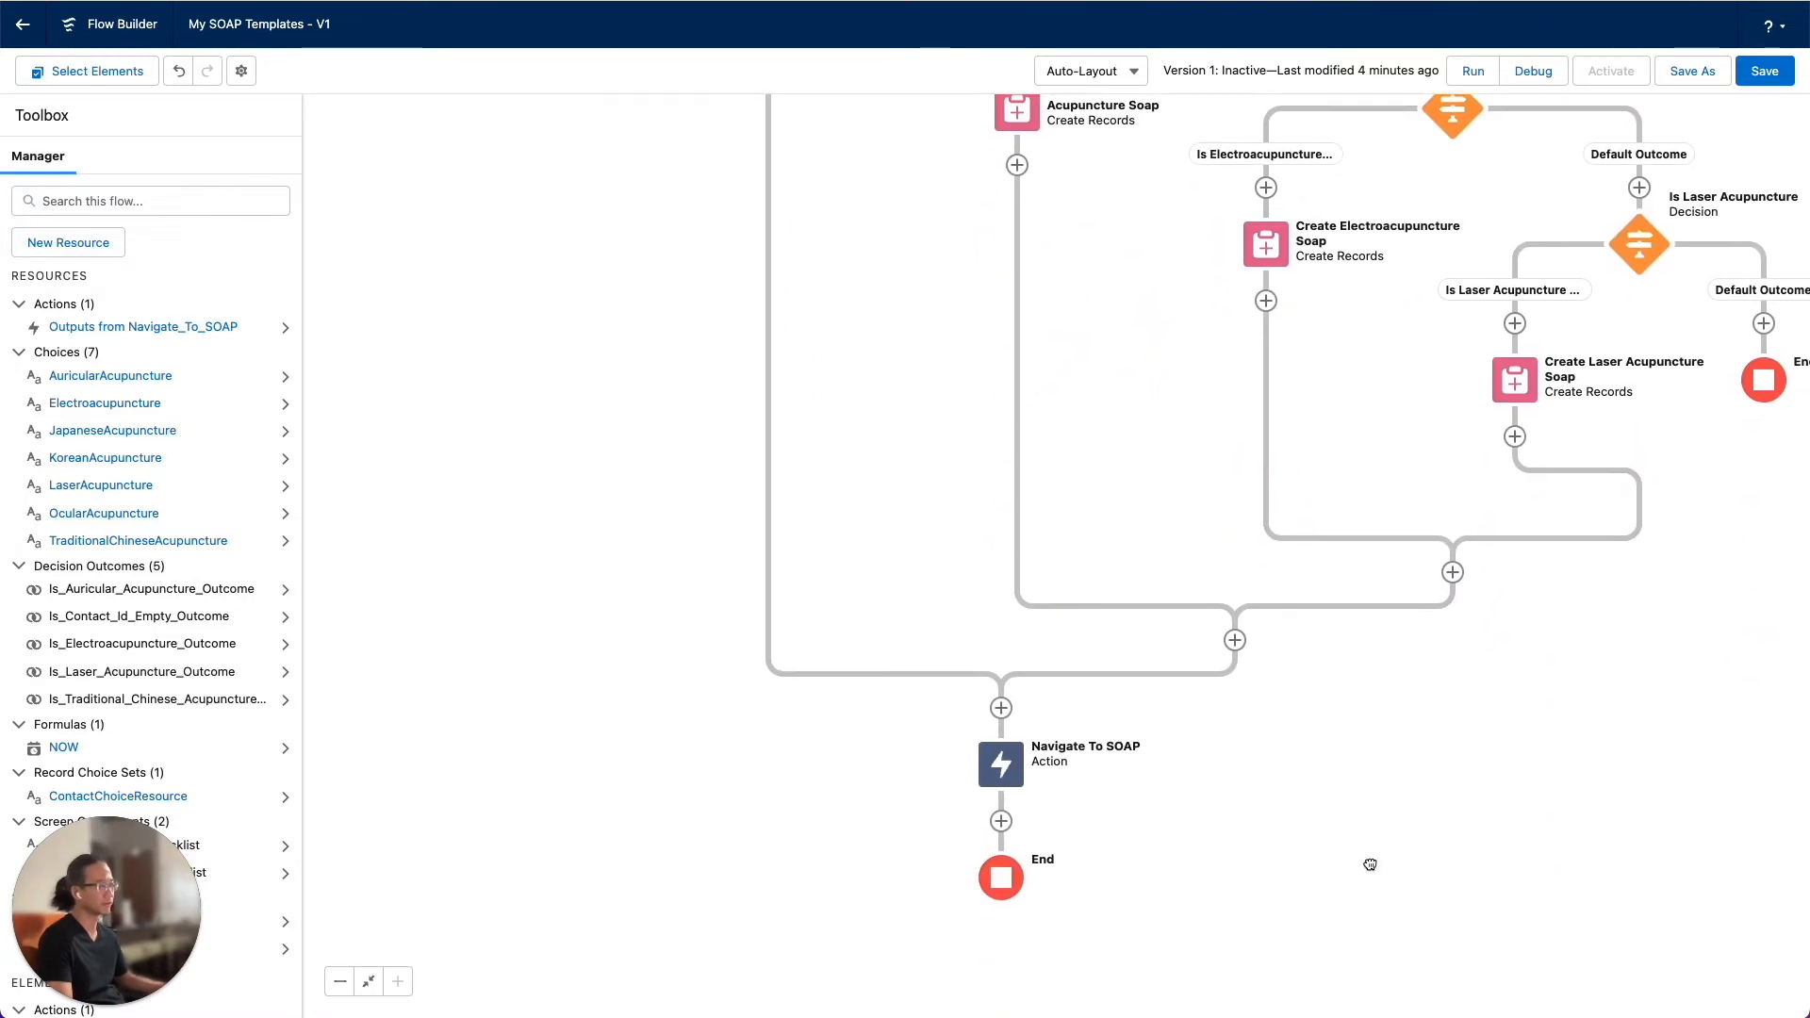
{"action": "left_click_drag", "start_coordinate": [1369, 864], "coordinate": [1384, 820]}
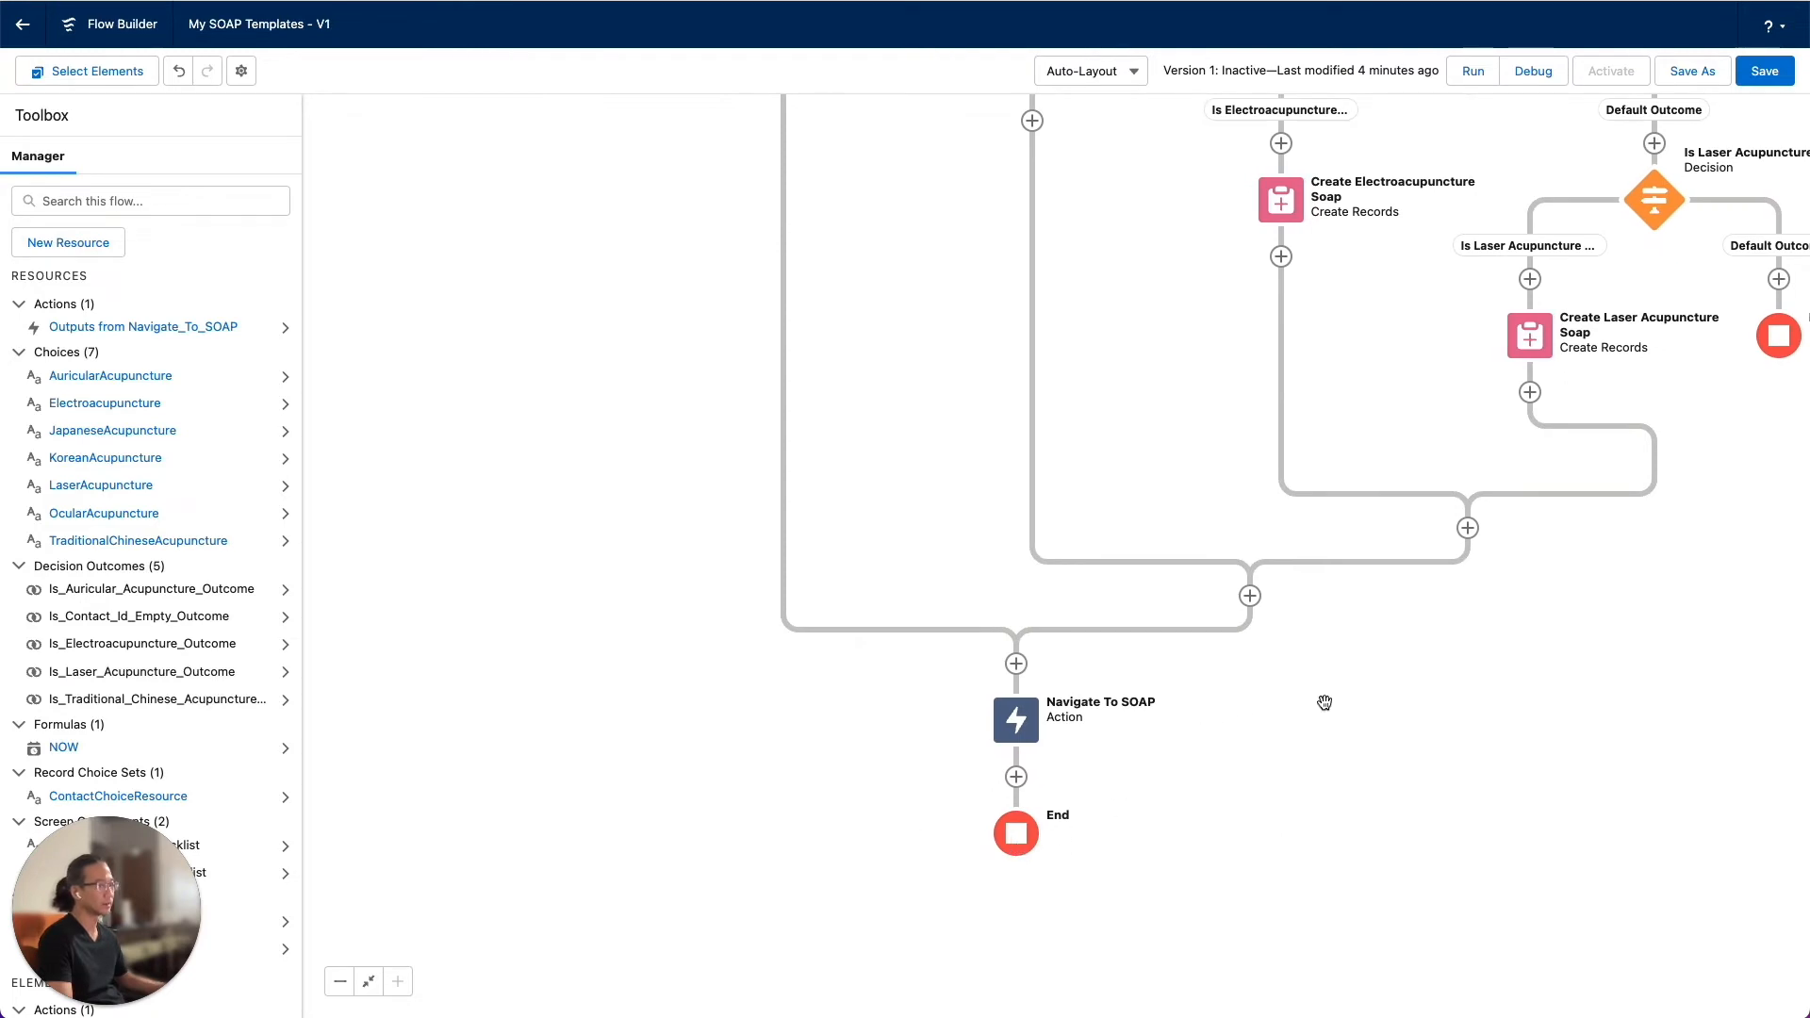
{"action": "left_click_drag", "start_coordinate": [1311, 682], "coordinate": [1325, 736]}
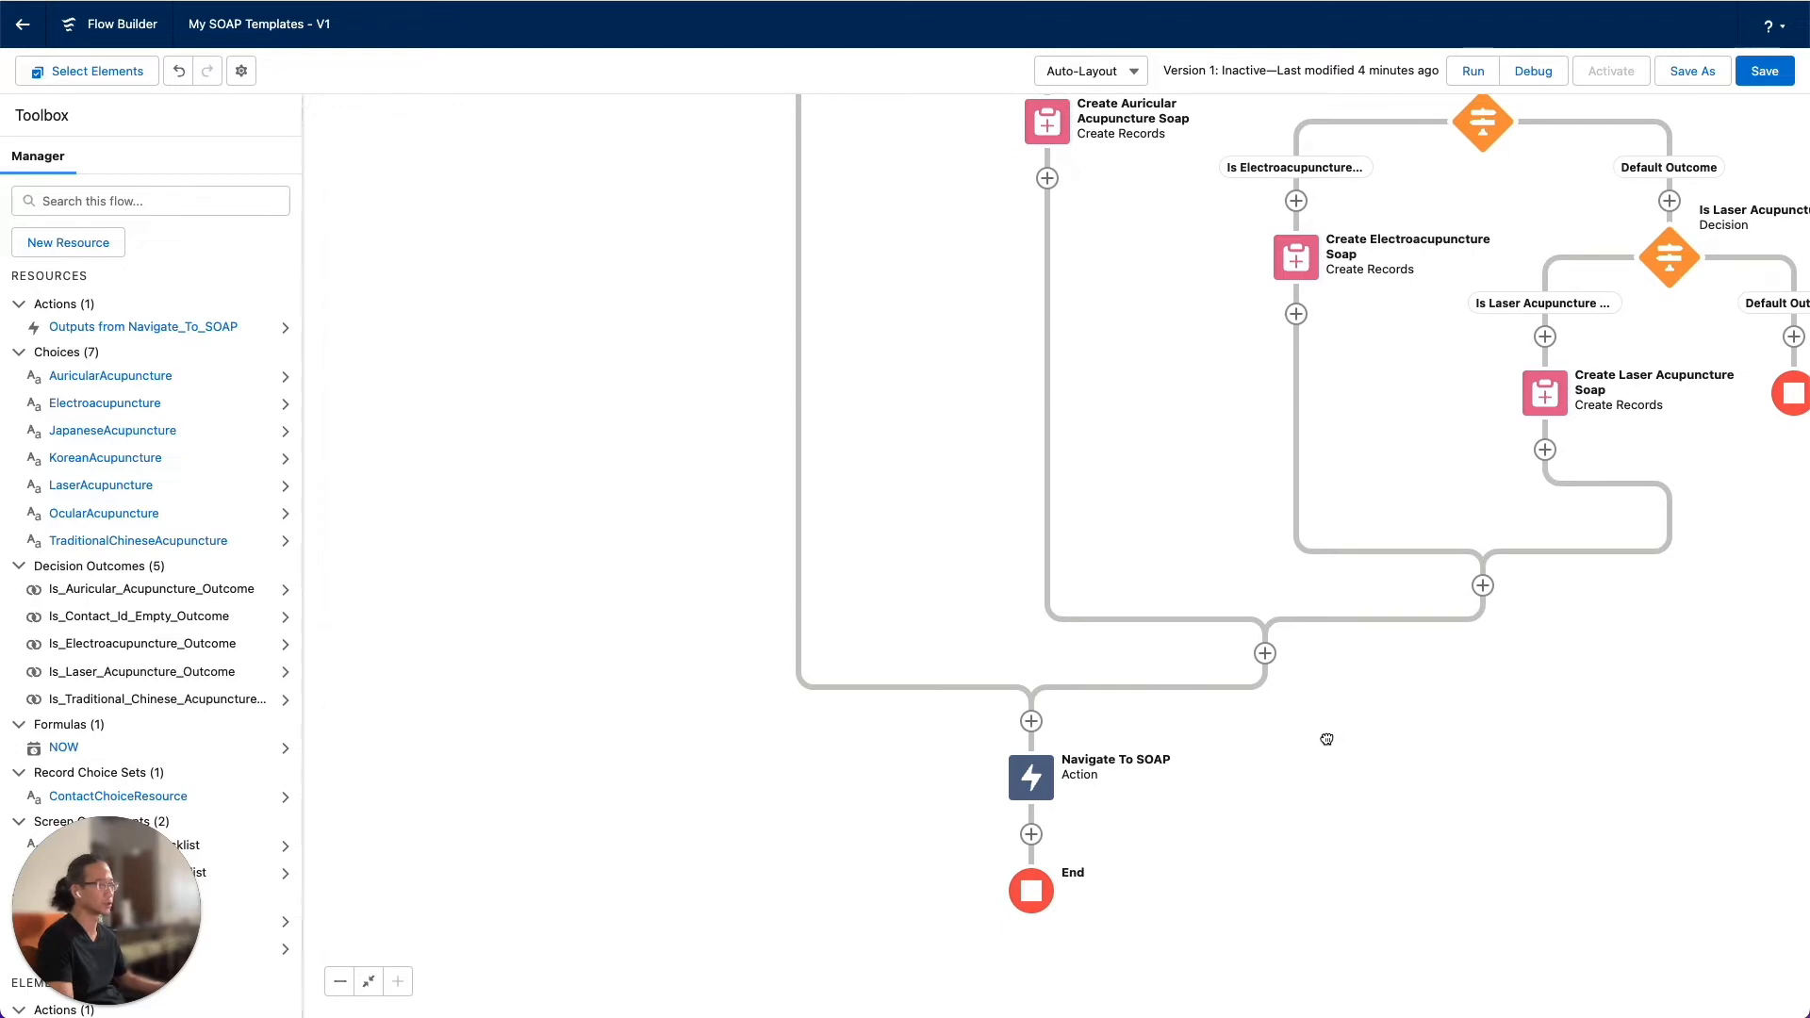
{"action": "left_click_drag", "start_coordinate": [1326, 739], "coordinate": [1337, 890]}
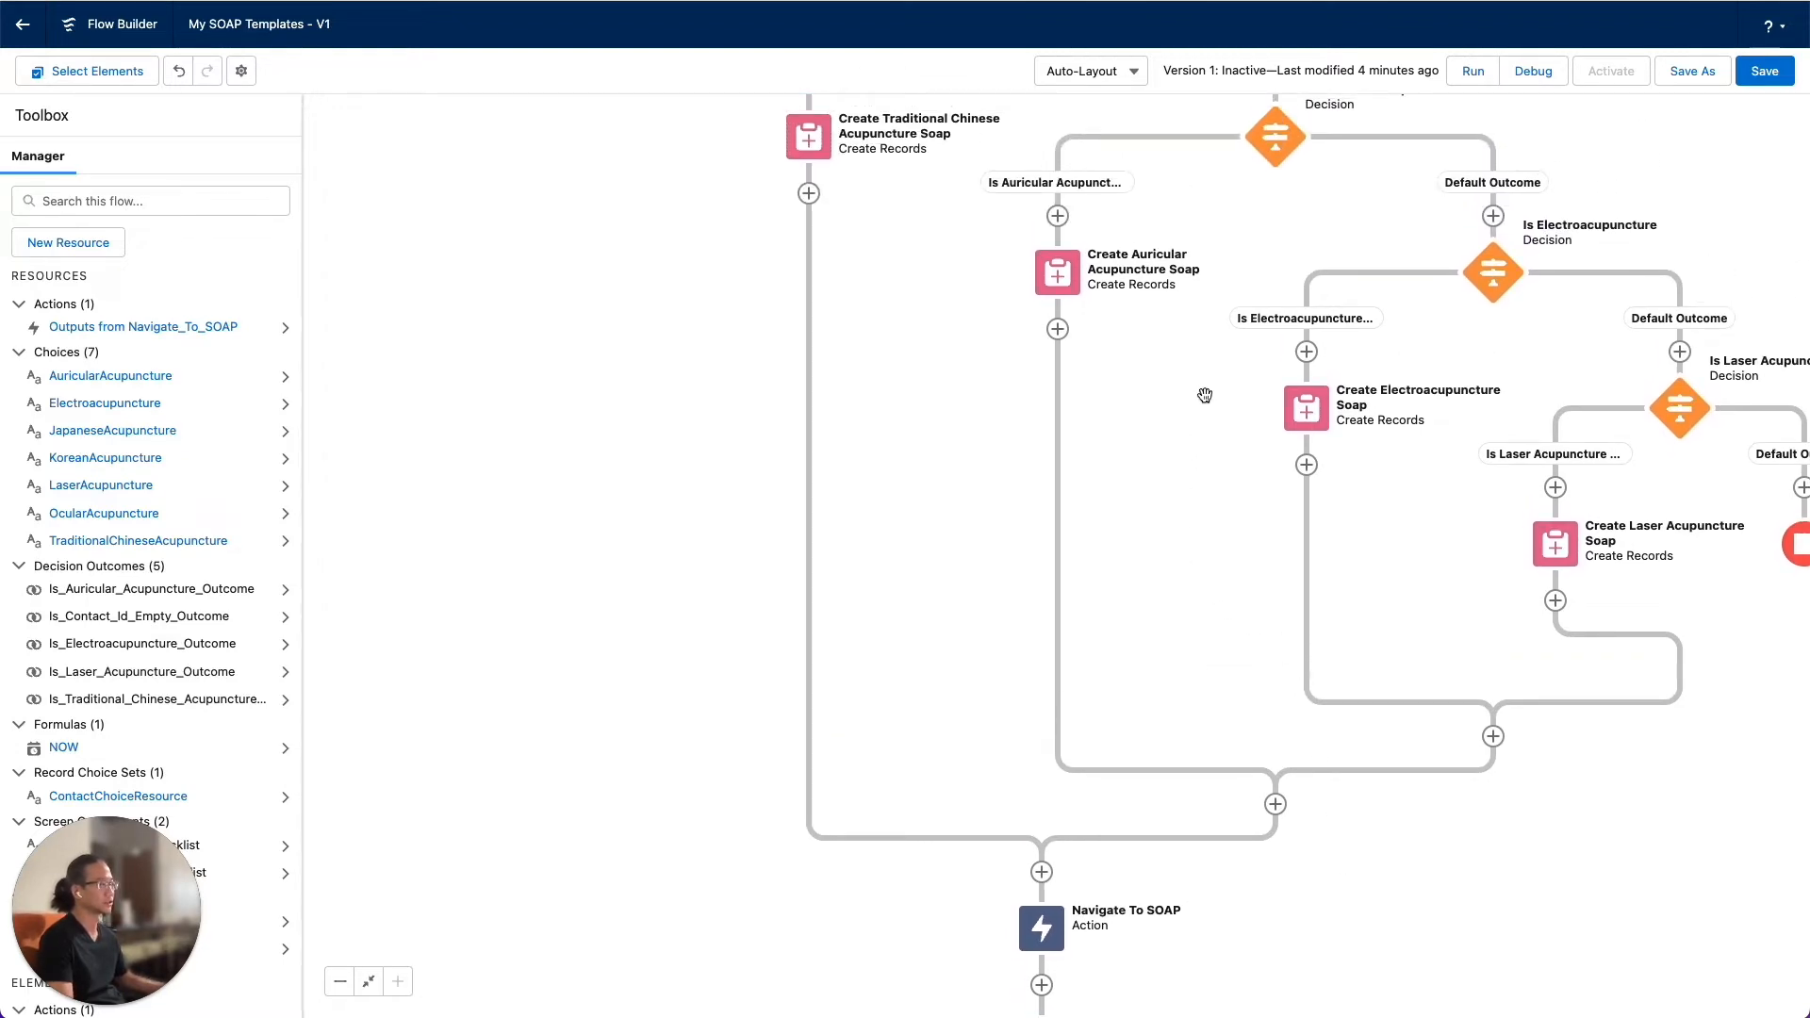
{"action": "scroll", "coordinate": [1205, 397], "scroll_direction": "up", "scroll_amount": 10}
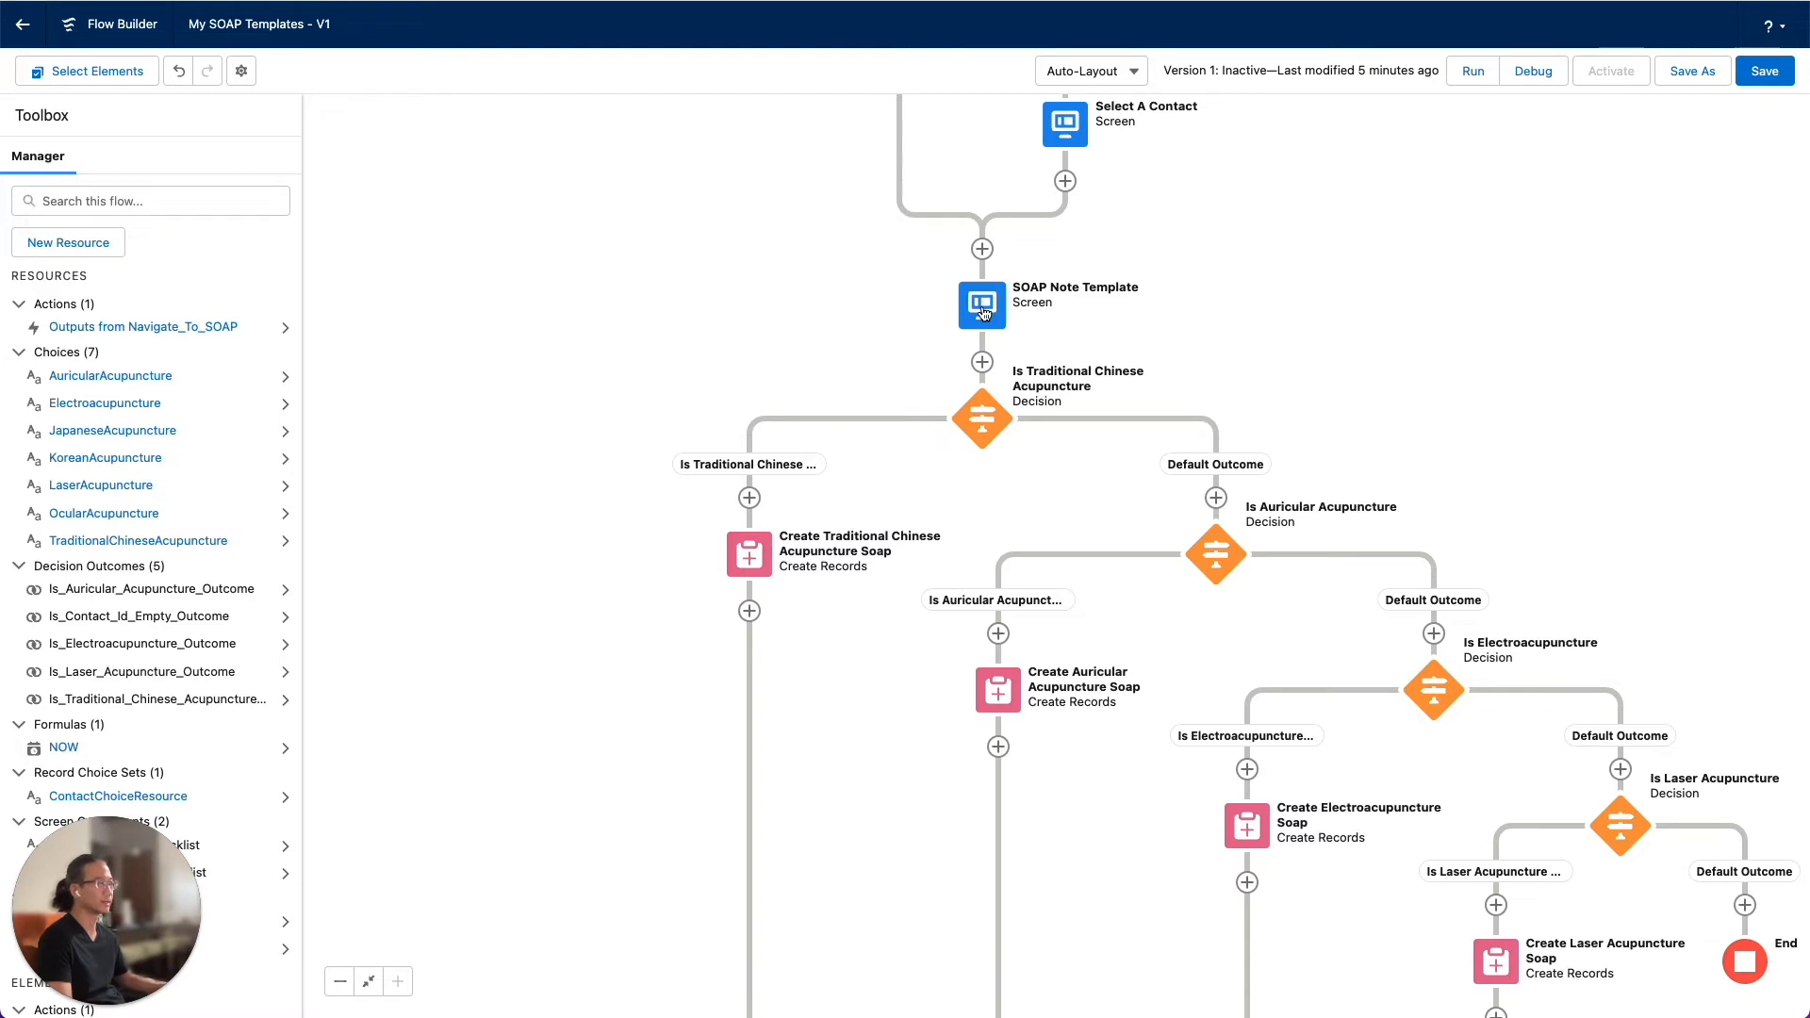
{"action": "left_click_drag", "start_coordinate": [1697, 659], "coordinate": [1486, 397]}
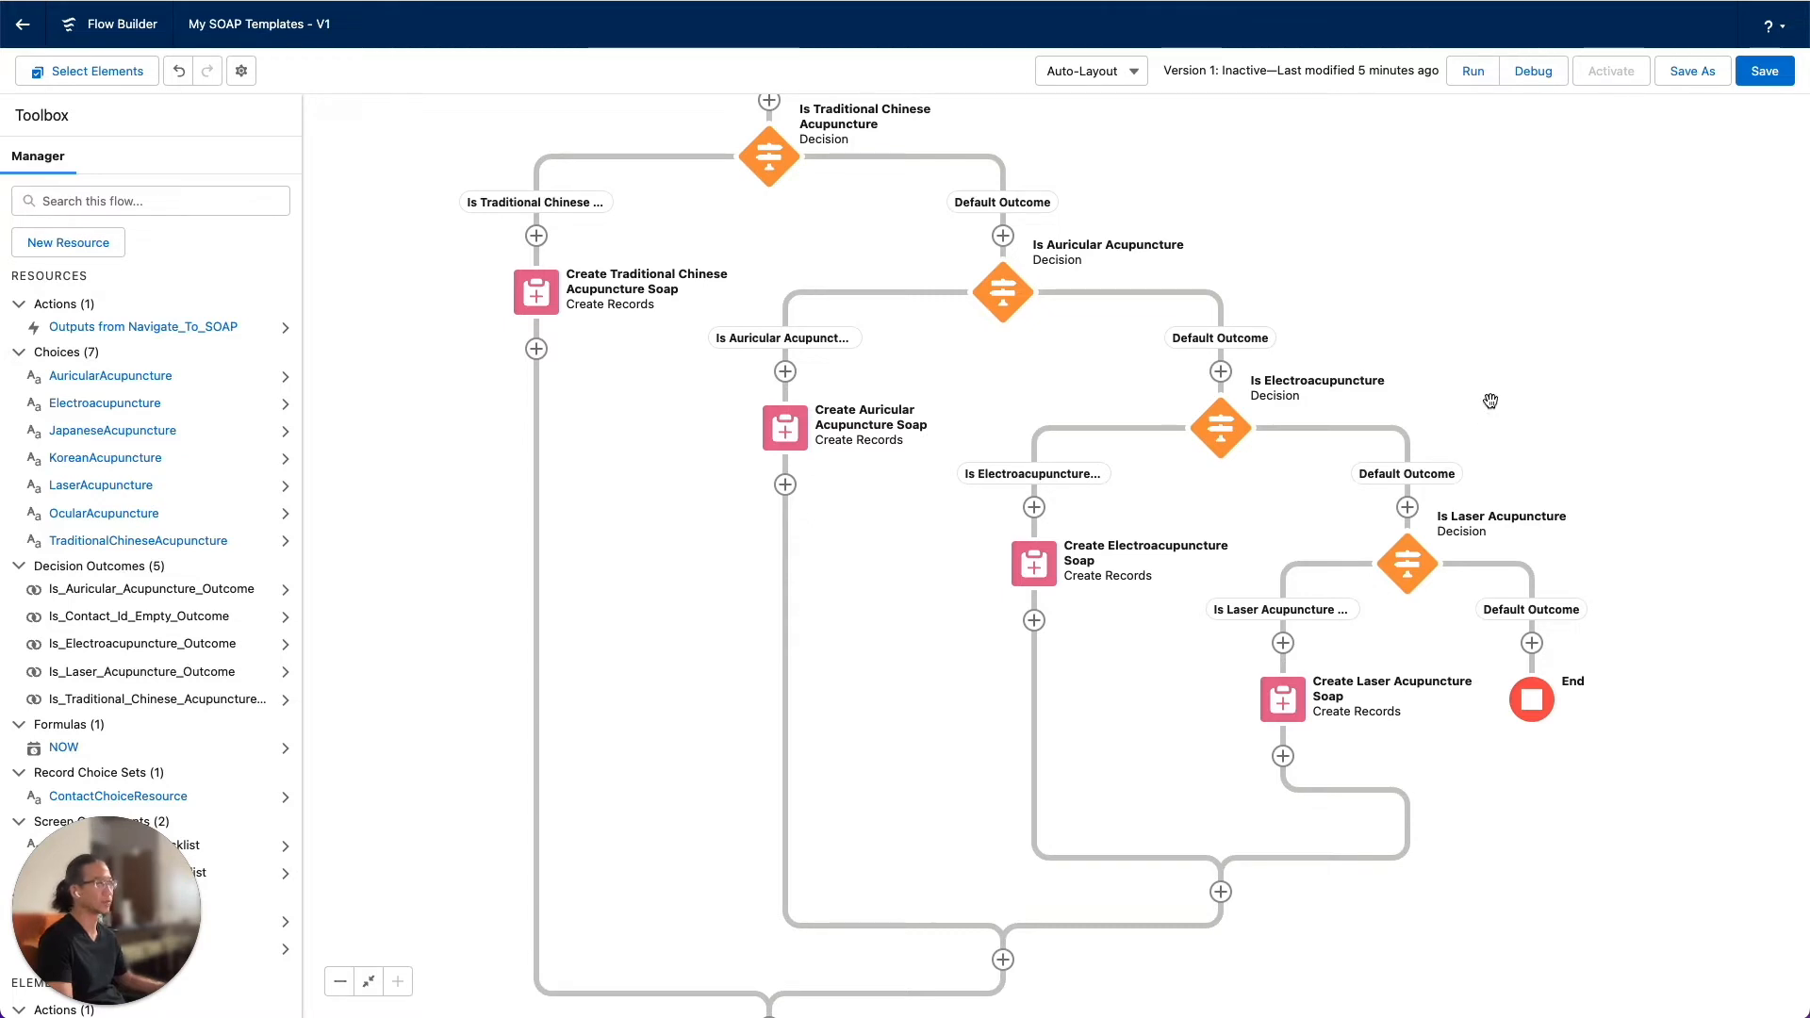
Add an empty choice entry to the Select A Template picklist in the SOAP Note Template screen
{"action": "scroll", "coordinate": [1490, 401], "scroll_direction": "up", "scroll_amount": 5}
{"action": "scroll", "coordinate": [1490, 400], "scroll_direction": "left", "scroll_amount": 5}
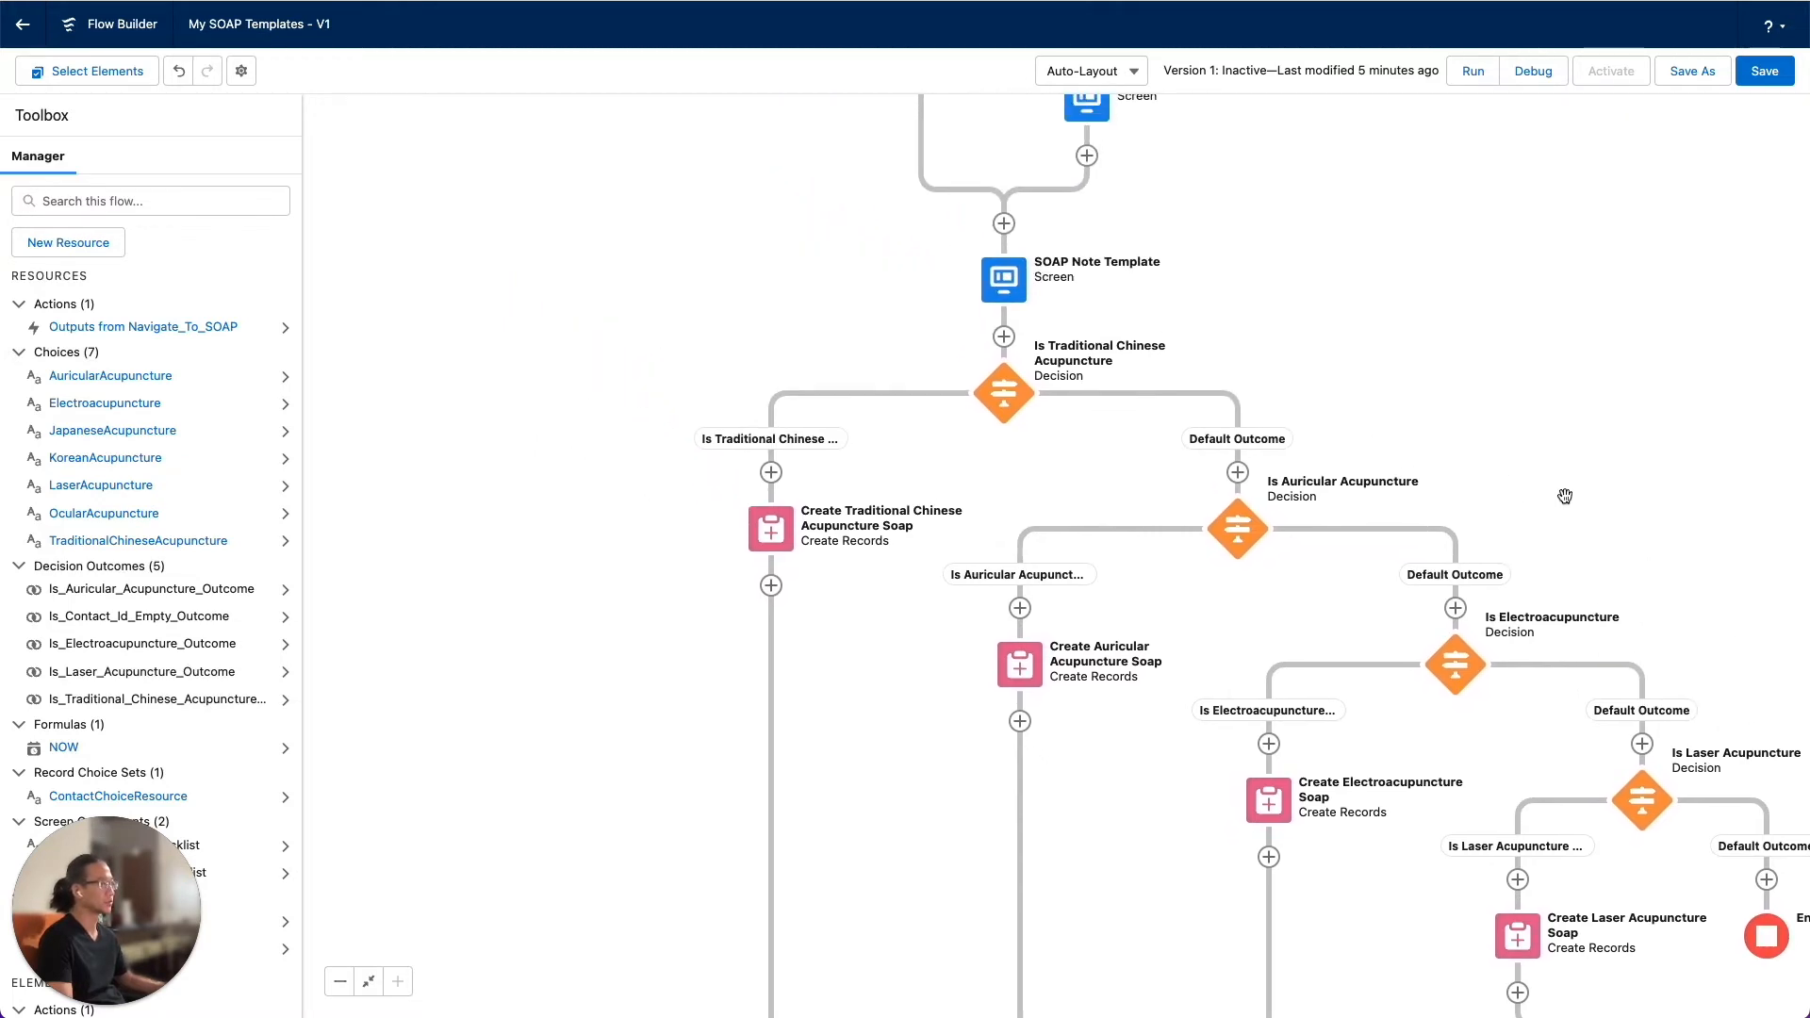
{"action": "scroll", "coordinate": [1385, 455], "scroll_direction": "up", "scroll_amount": 3}
{"action": "scroll", "coordinate": [1385, 455], "scroll_direction": "left", "scroll_amount": 2}
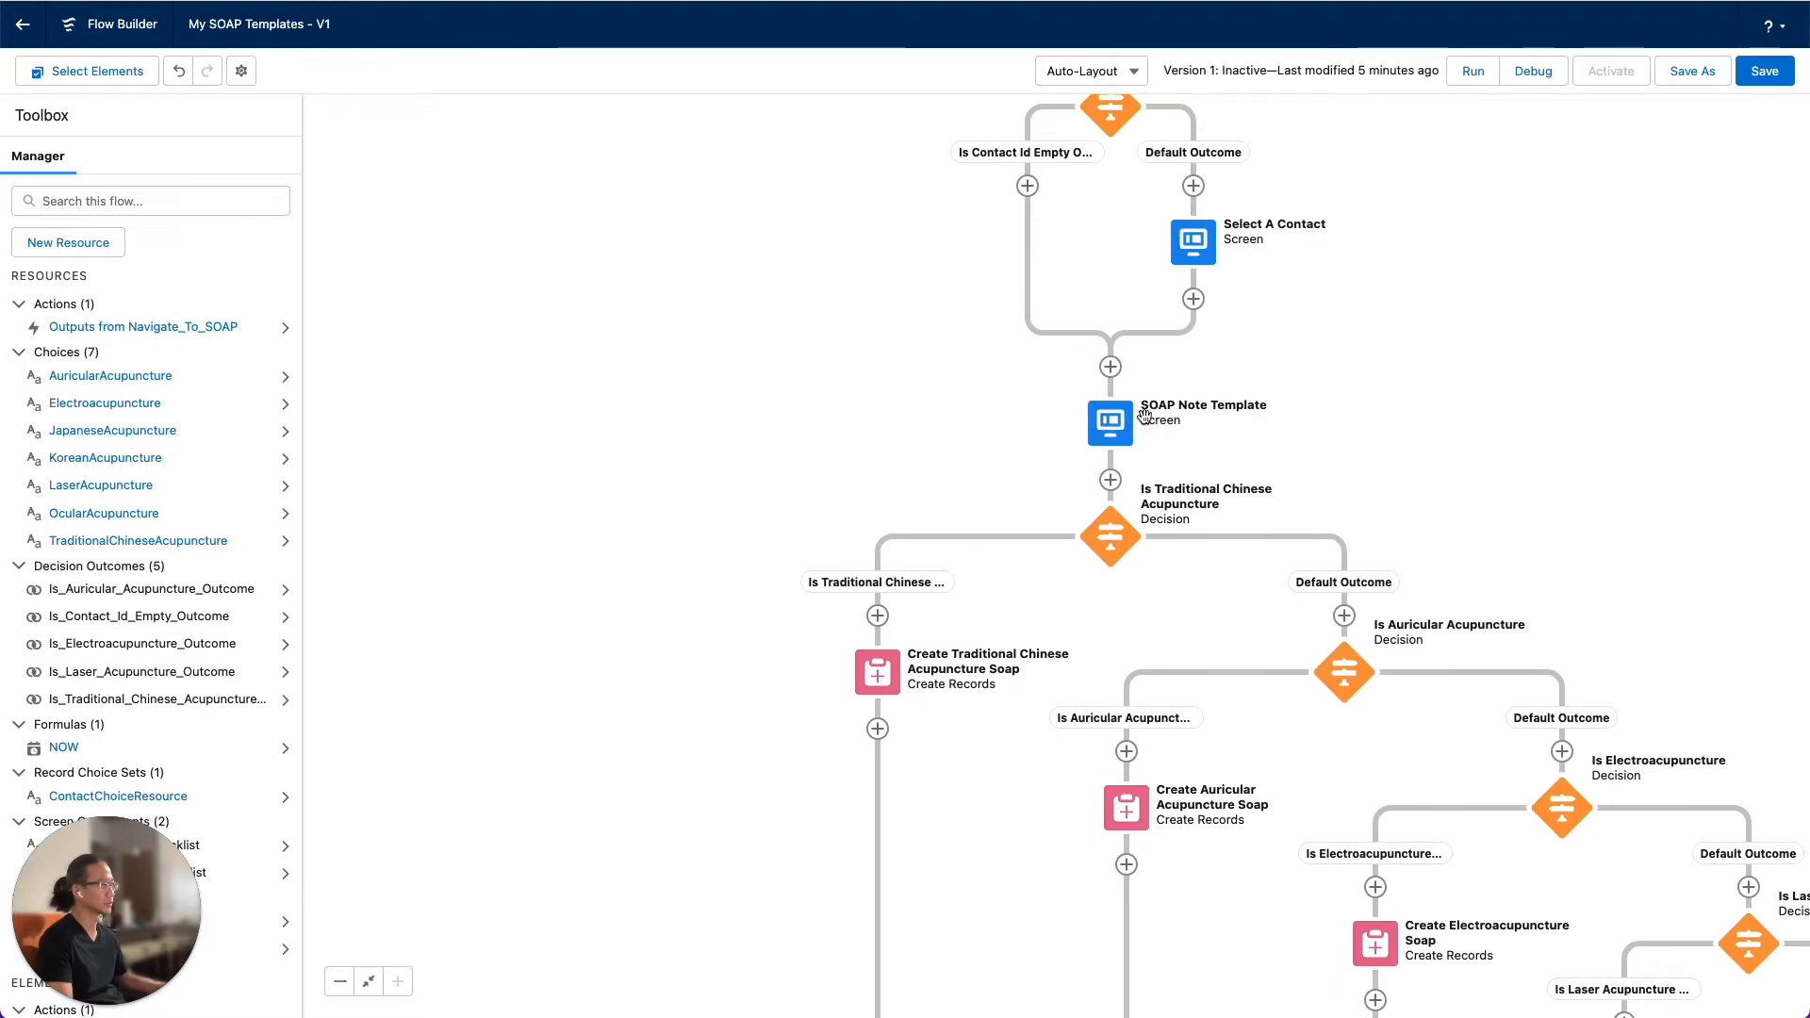
{"action": "double_click", "coordinate": [1110, 424]}
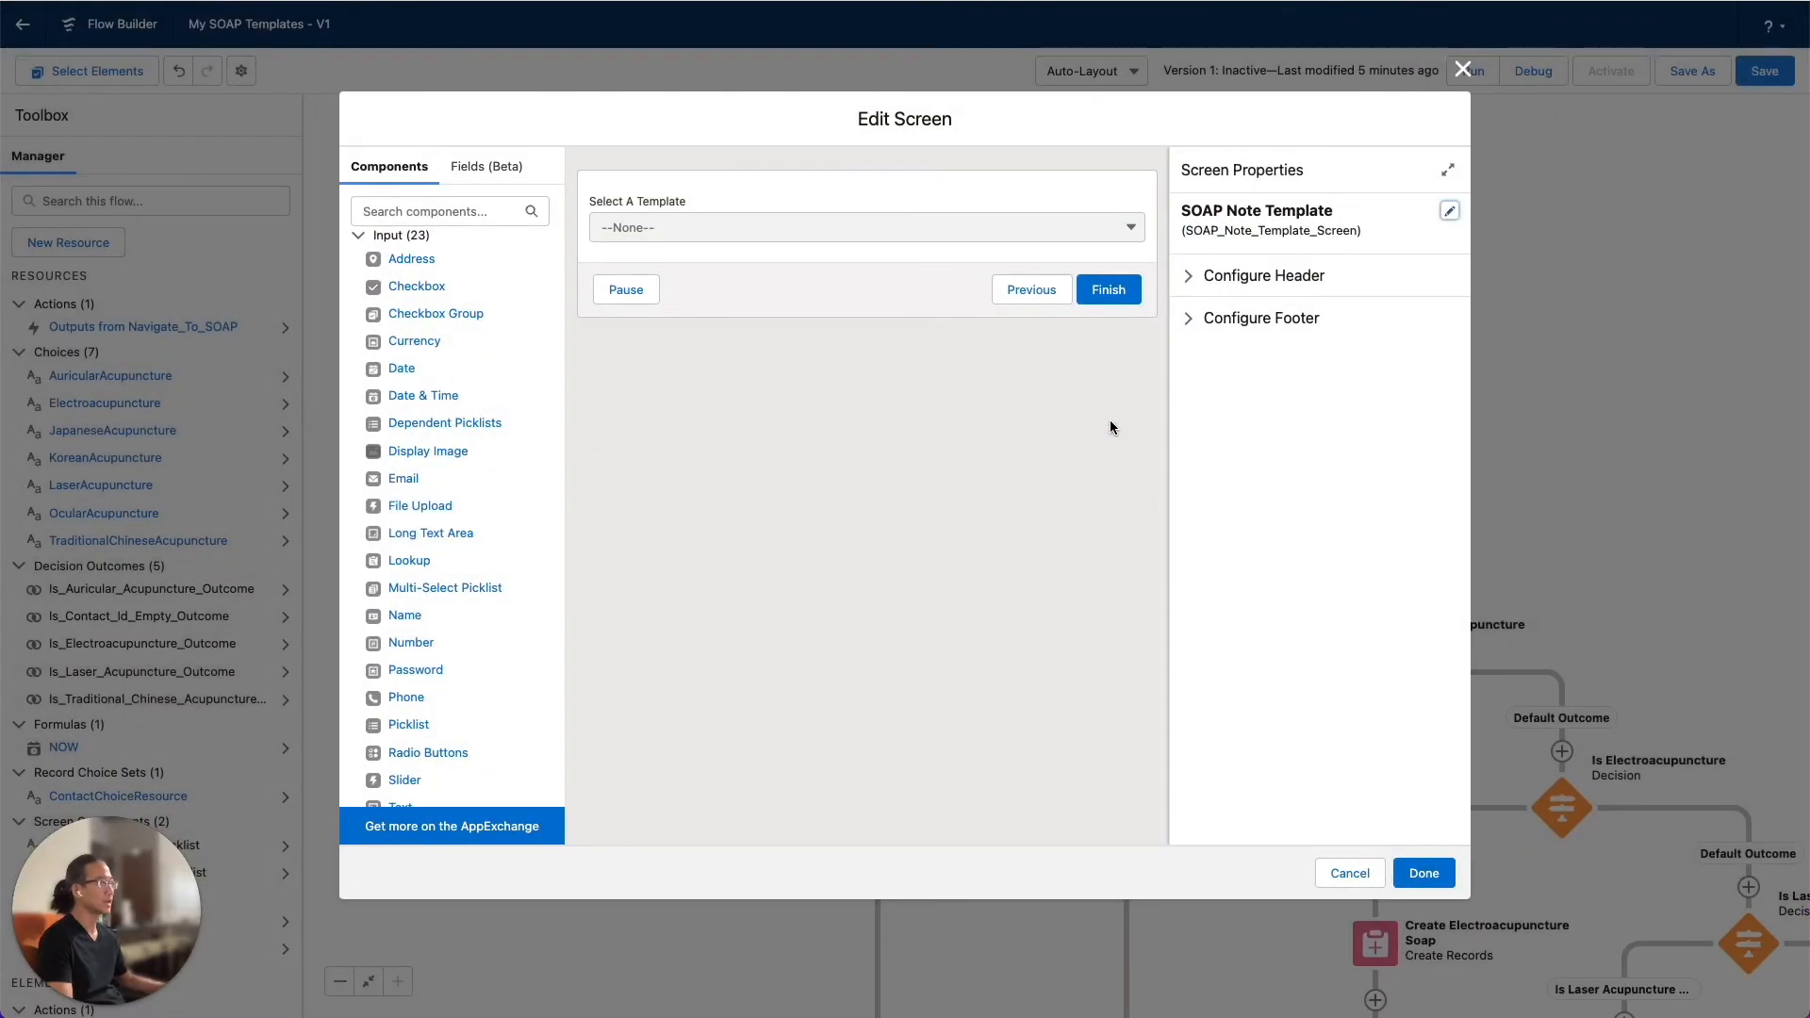
{"action": "left_click", "coordinate": [721, 192]}
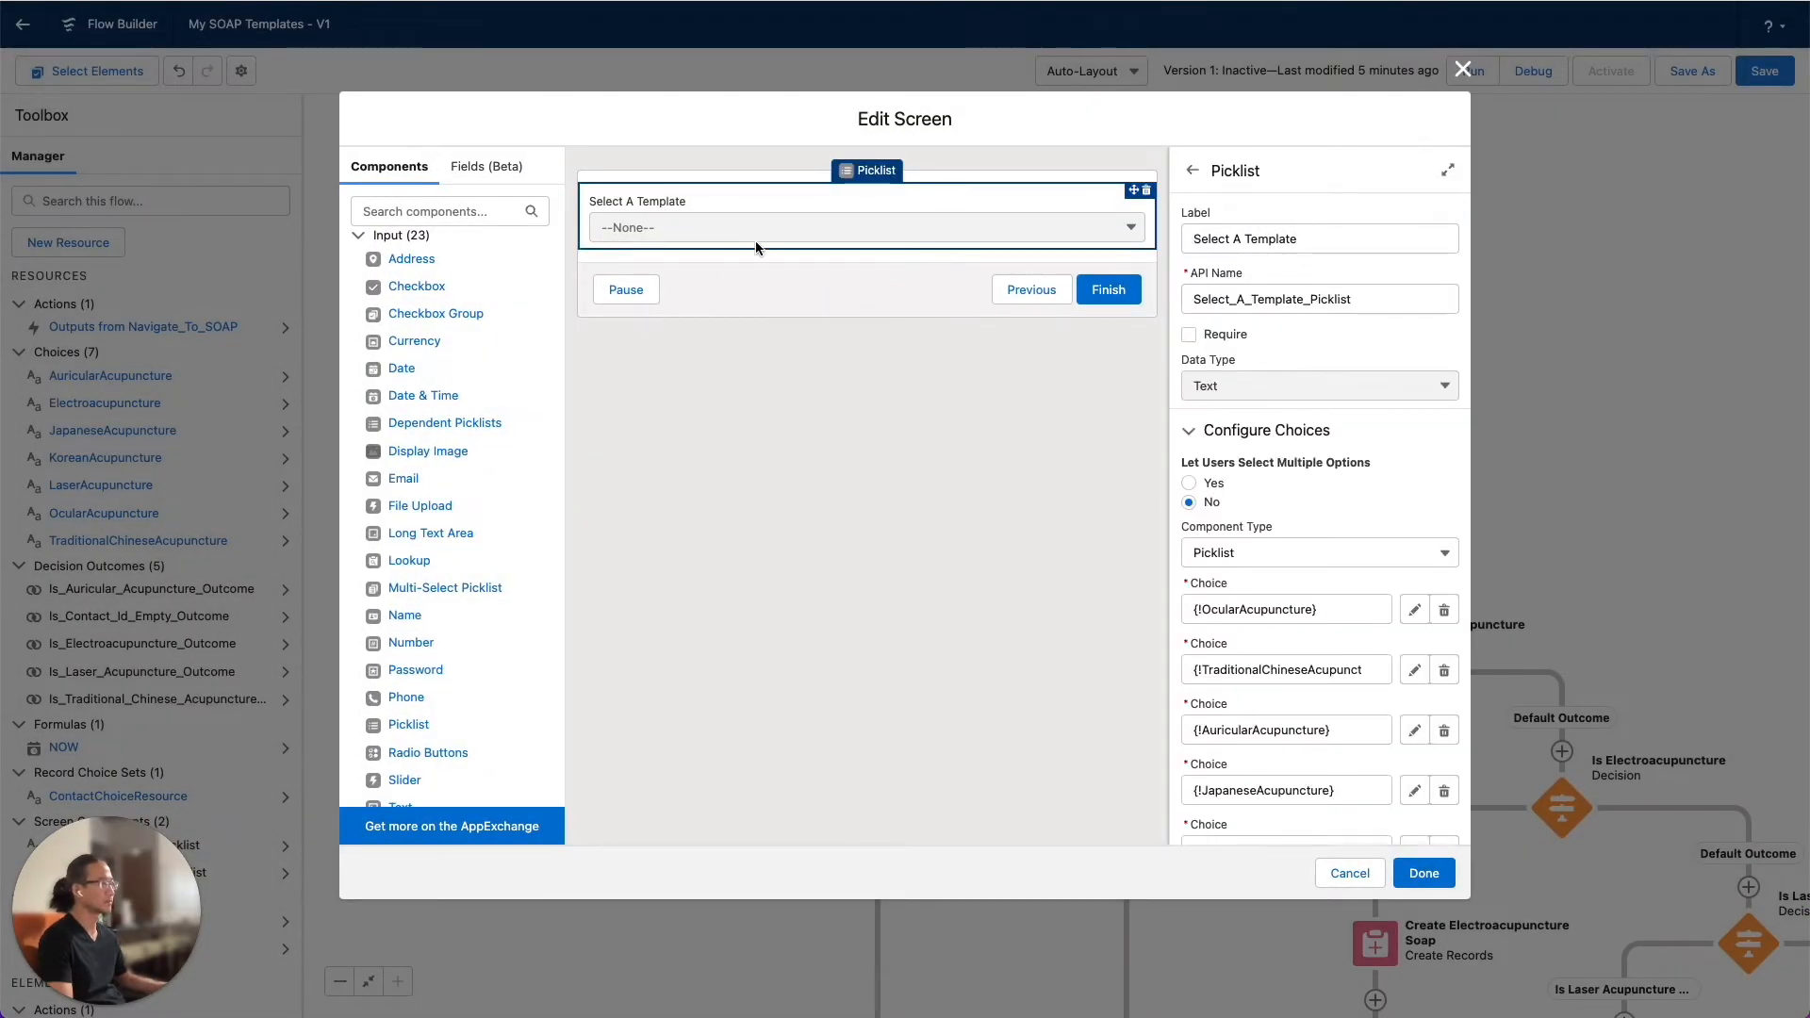
{"action": "scroll", "coordinate": [1394, 468], "scroll_direction": "down", "scroll_amount": 4}
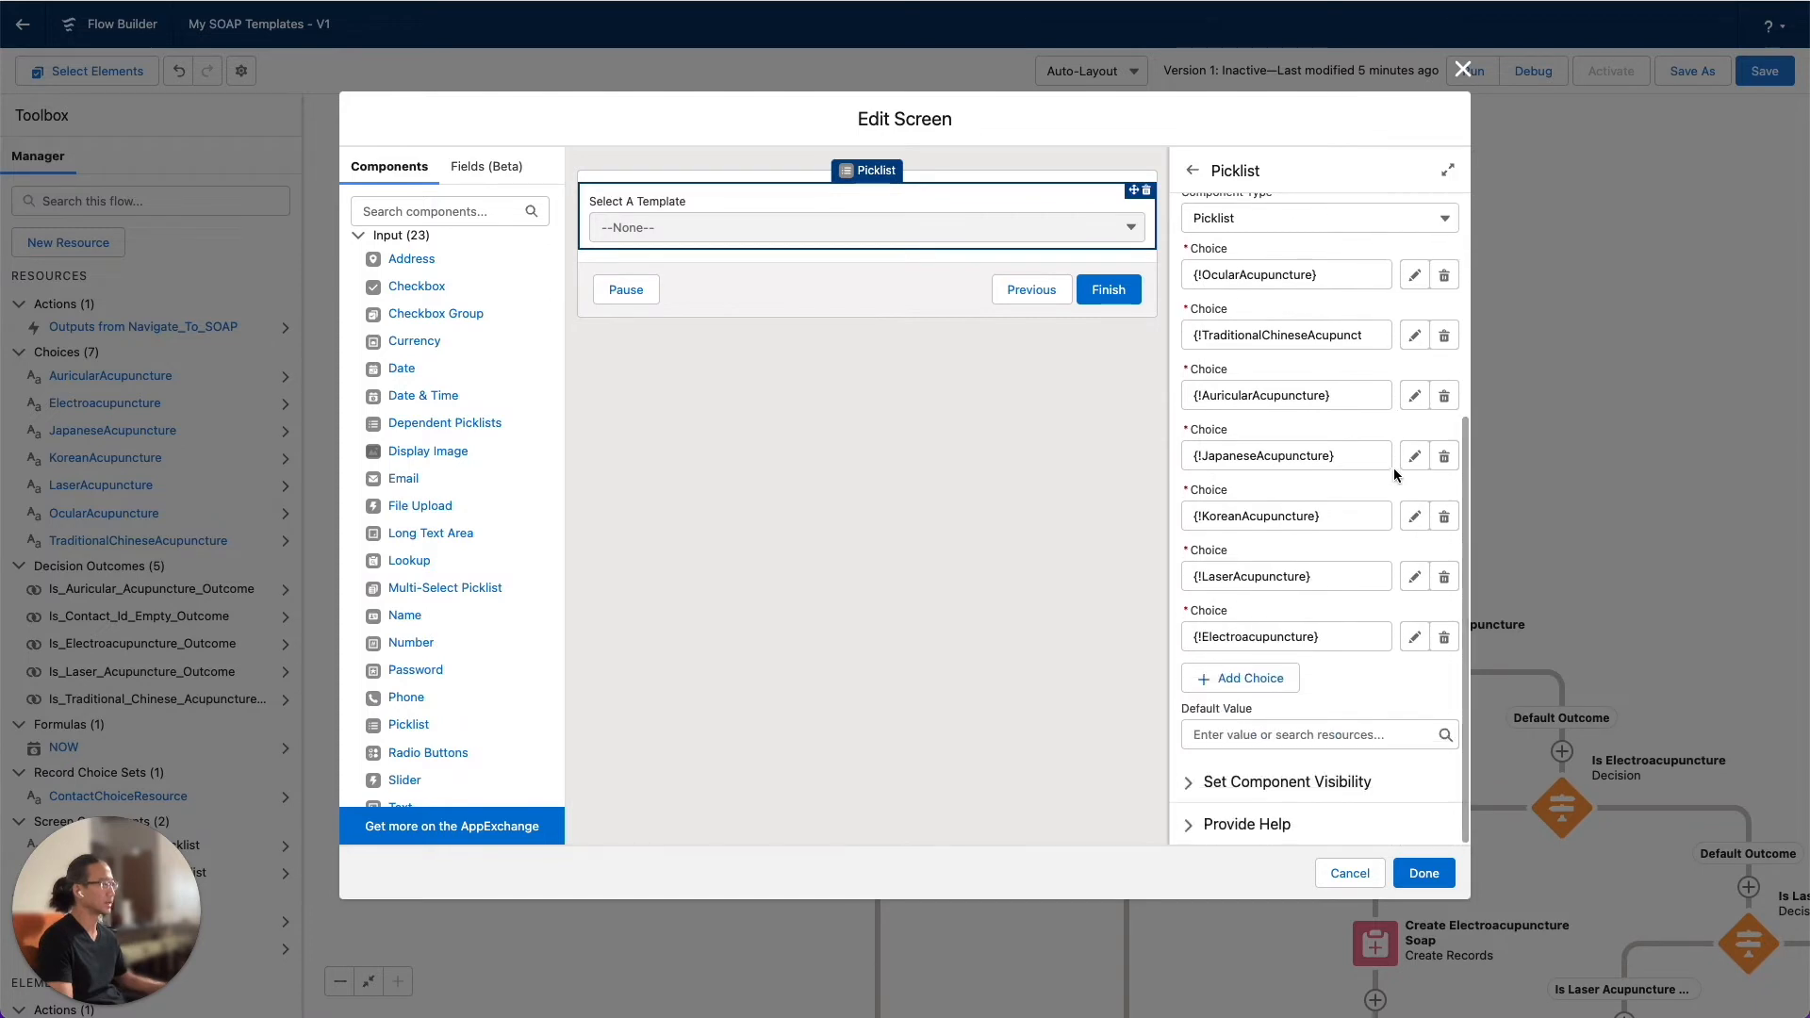
{"action": "left_click", "coordinate": [1246, 678]}
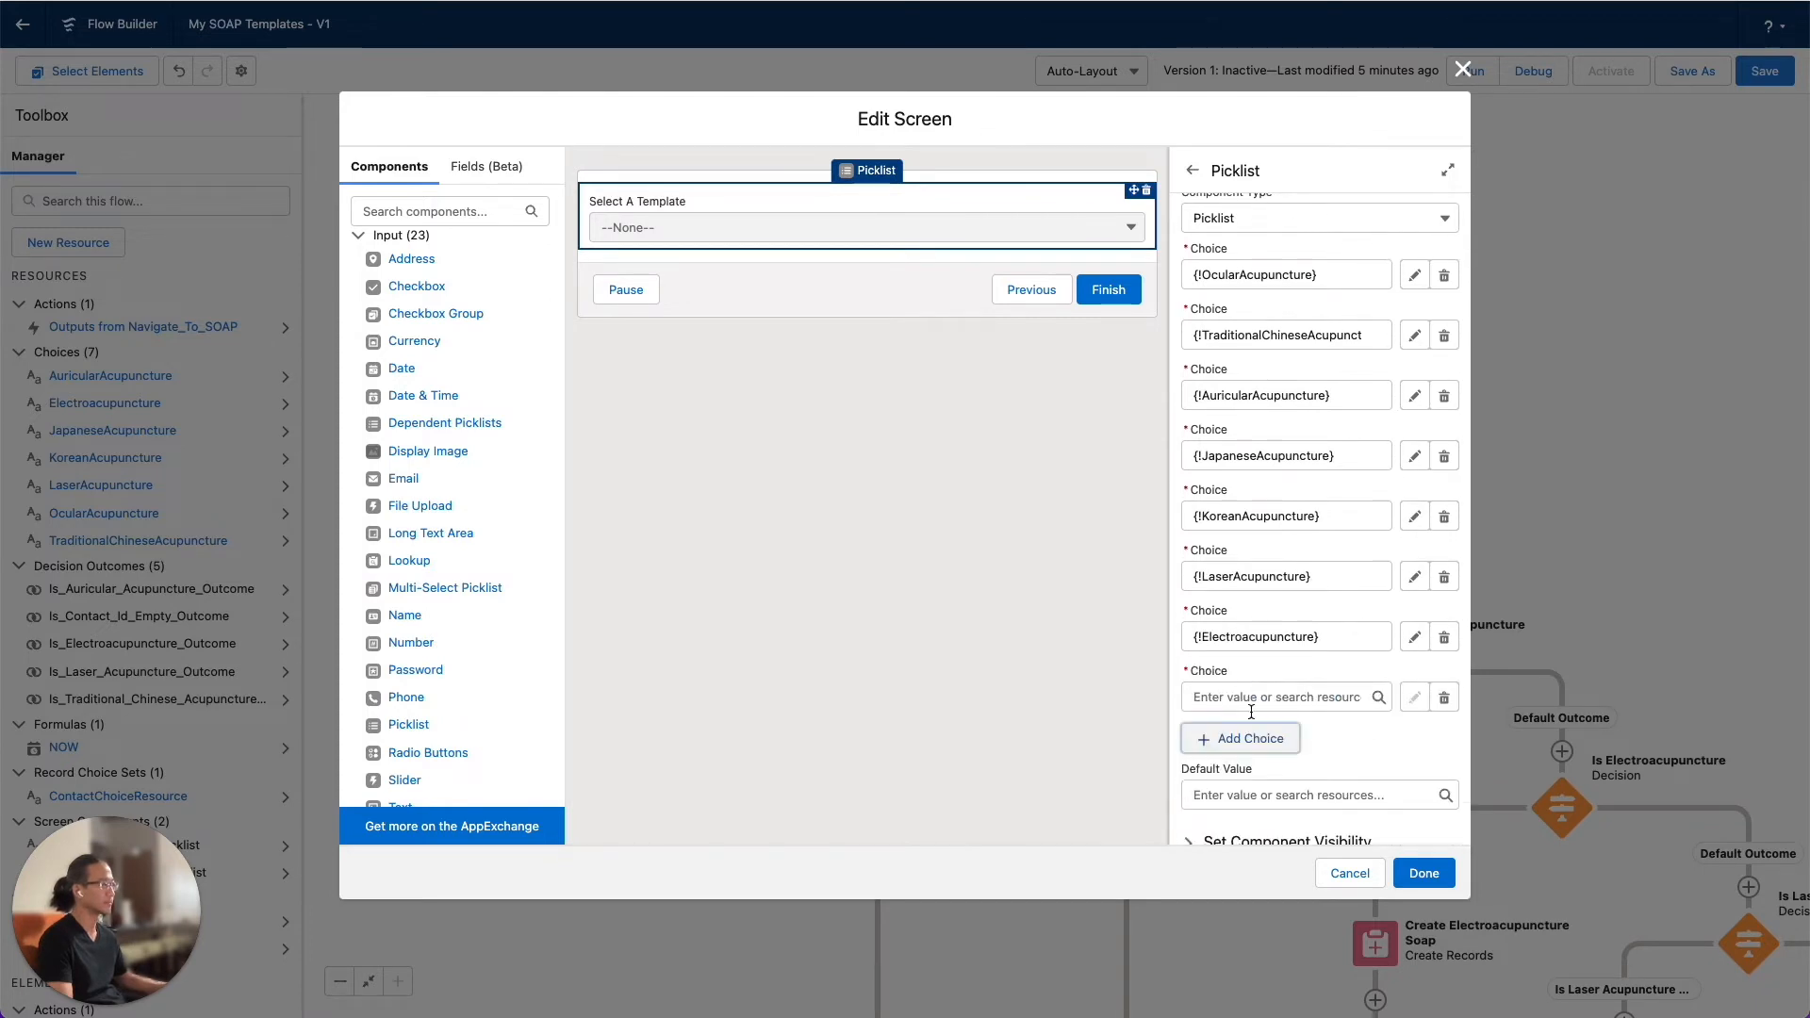
{"action": "left_click", "coordinate": [1248, 699]}
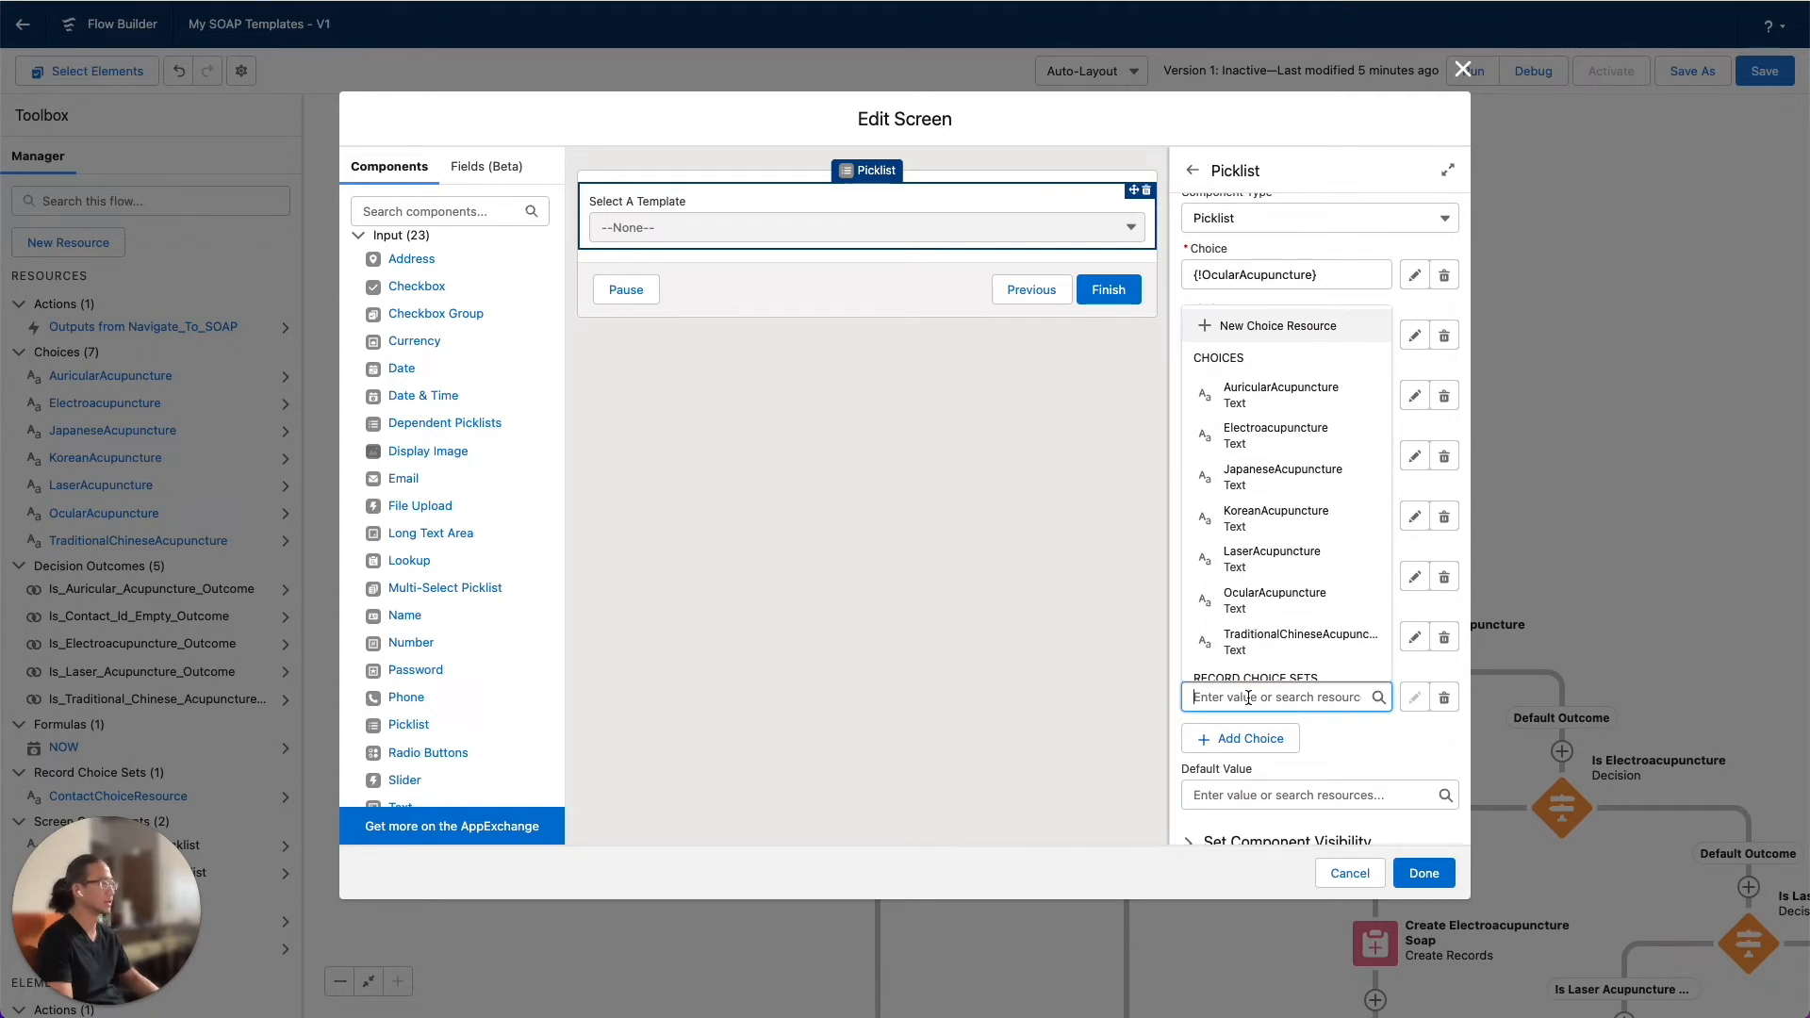
{"action": "type", "text": "Knee "}
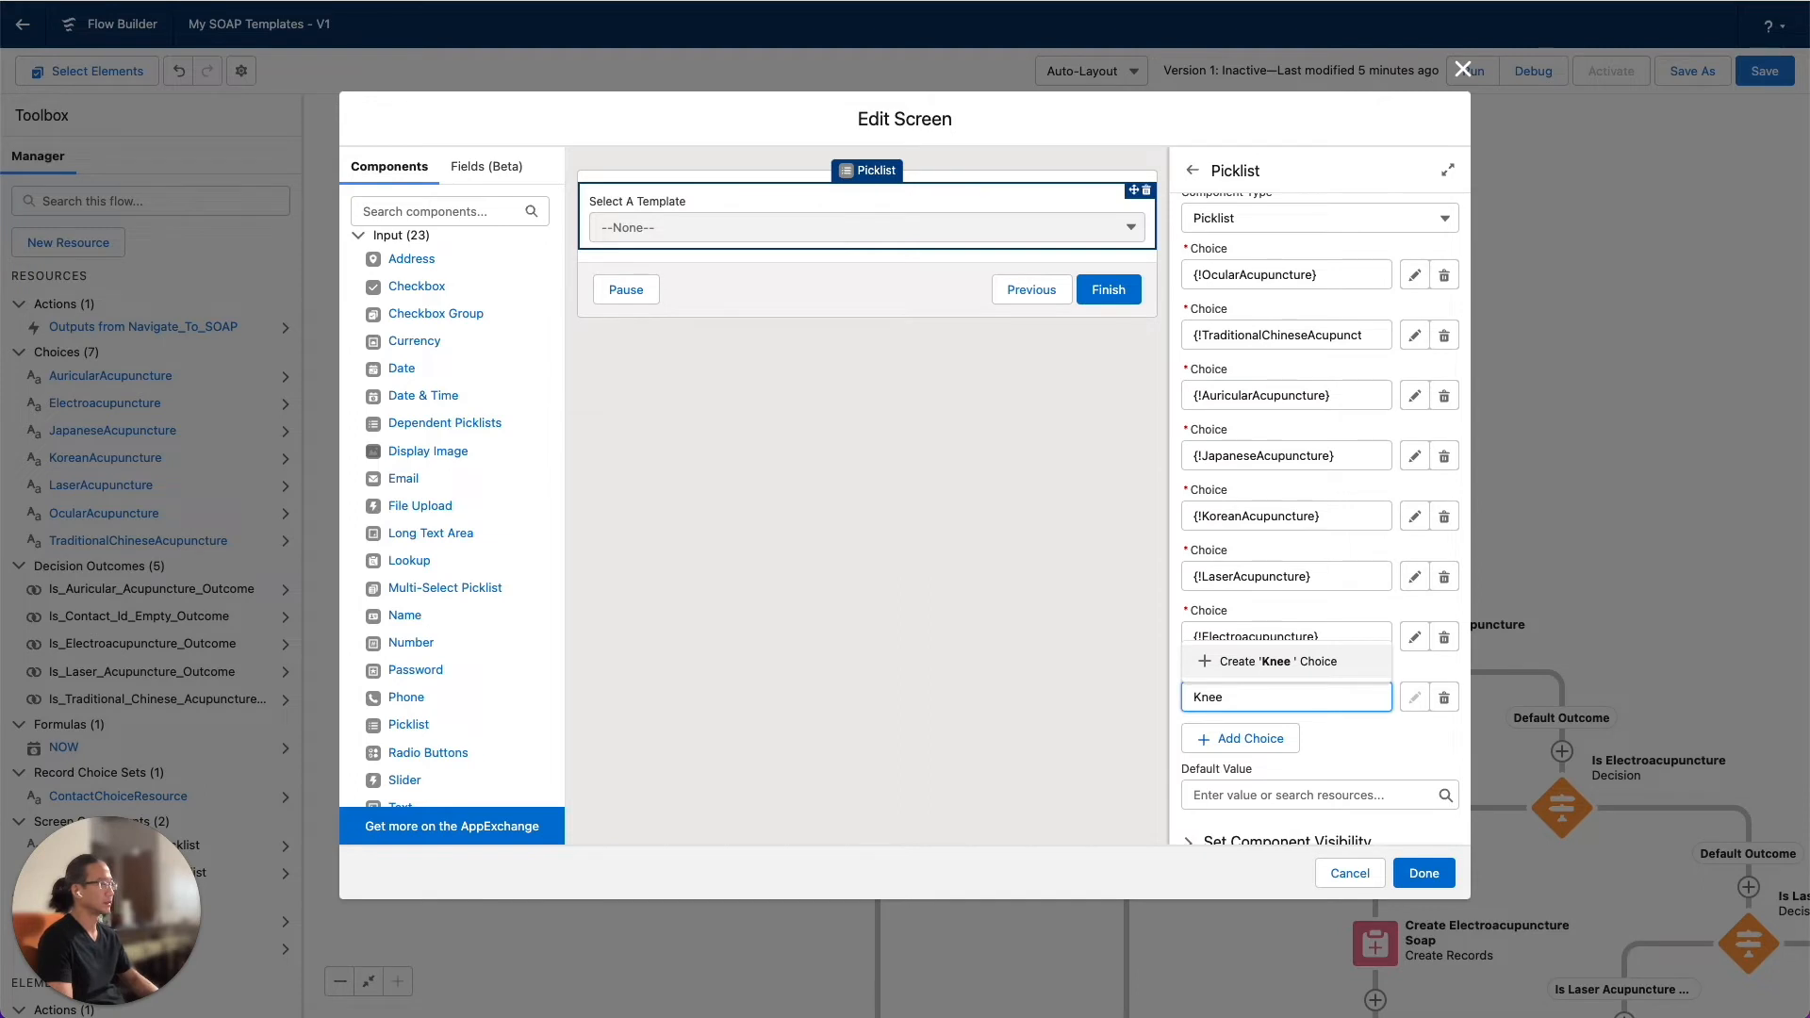
{"action": "type", "text": "Pain Te"}
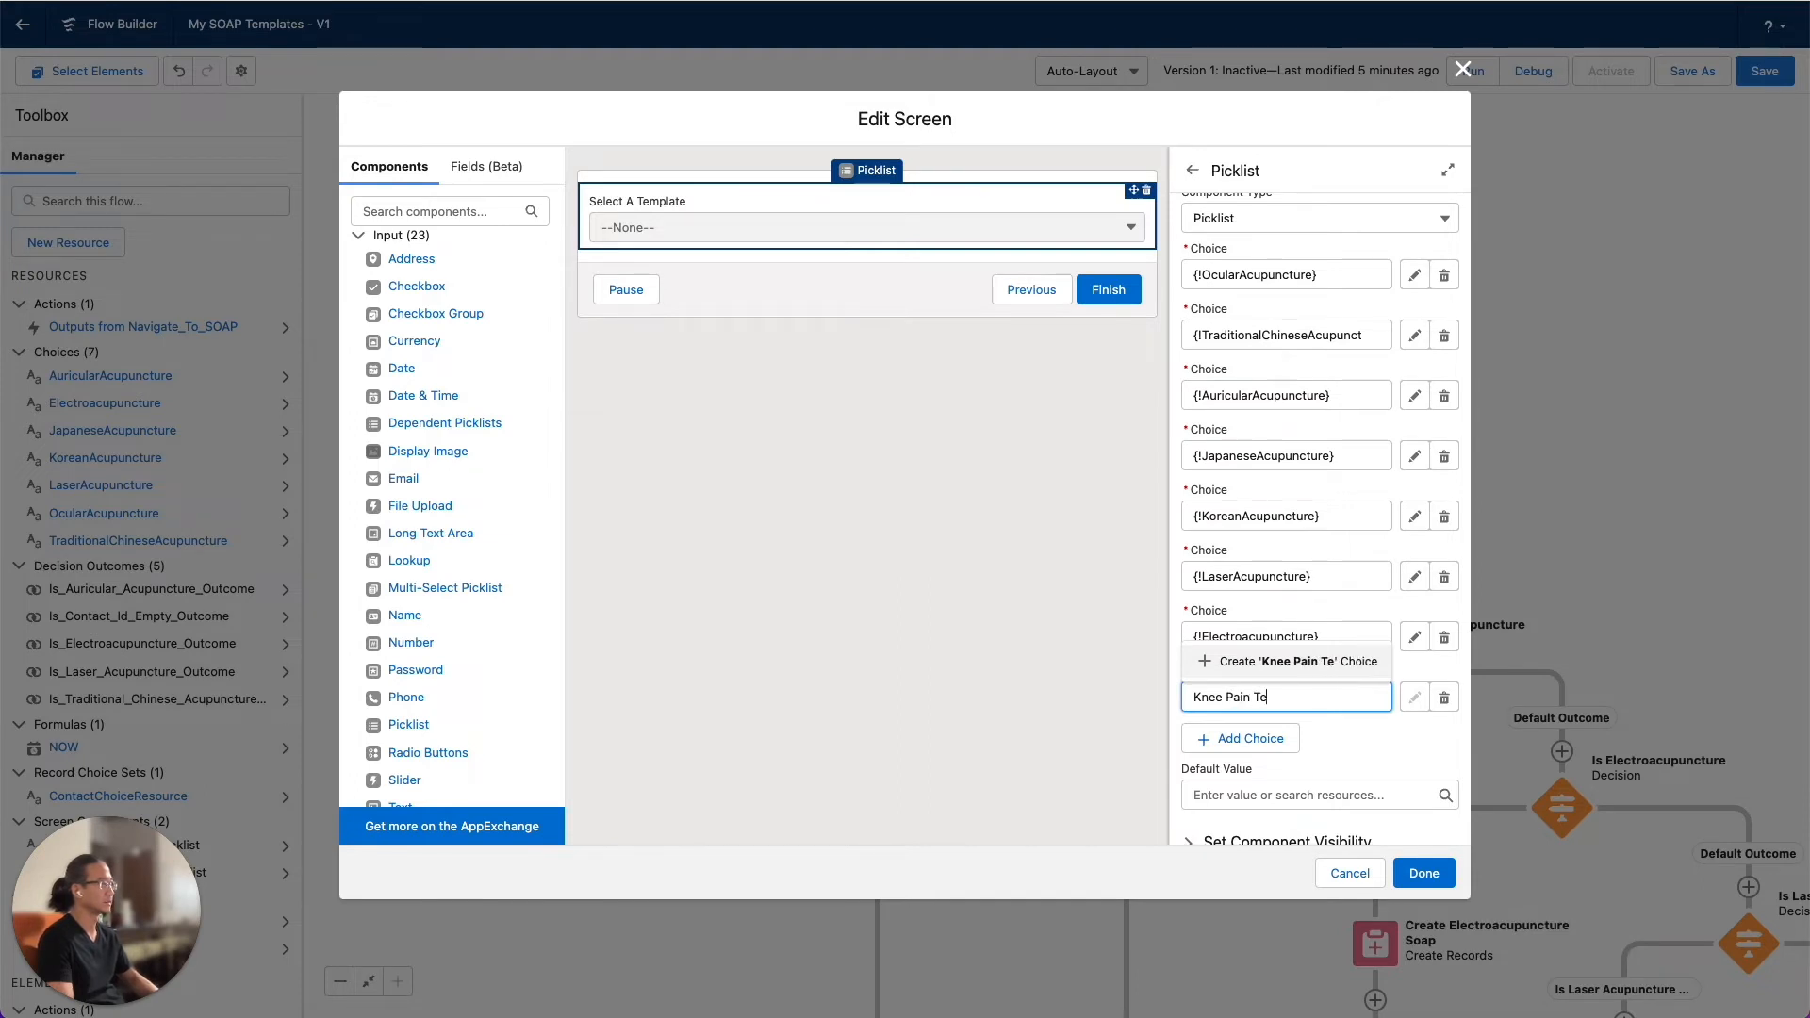
{"action": "type", "text": "mplate"}
{"action": "left_click", "coordinate": [1423, 743]}
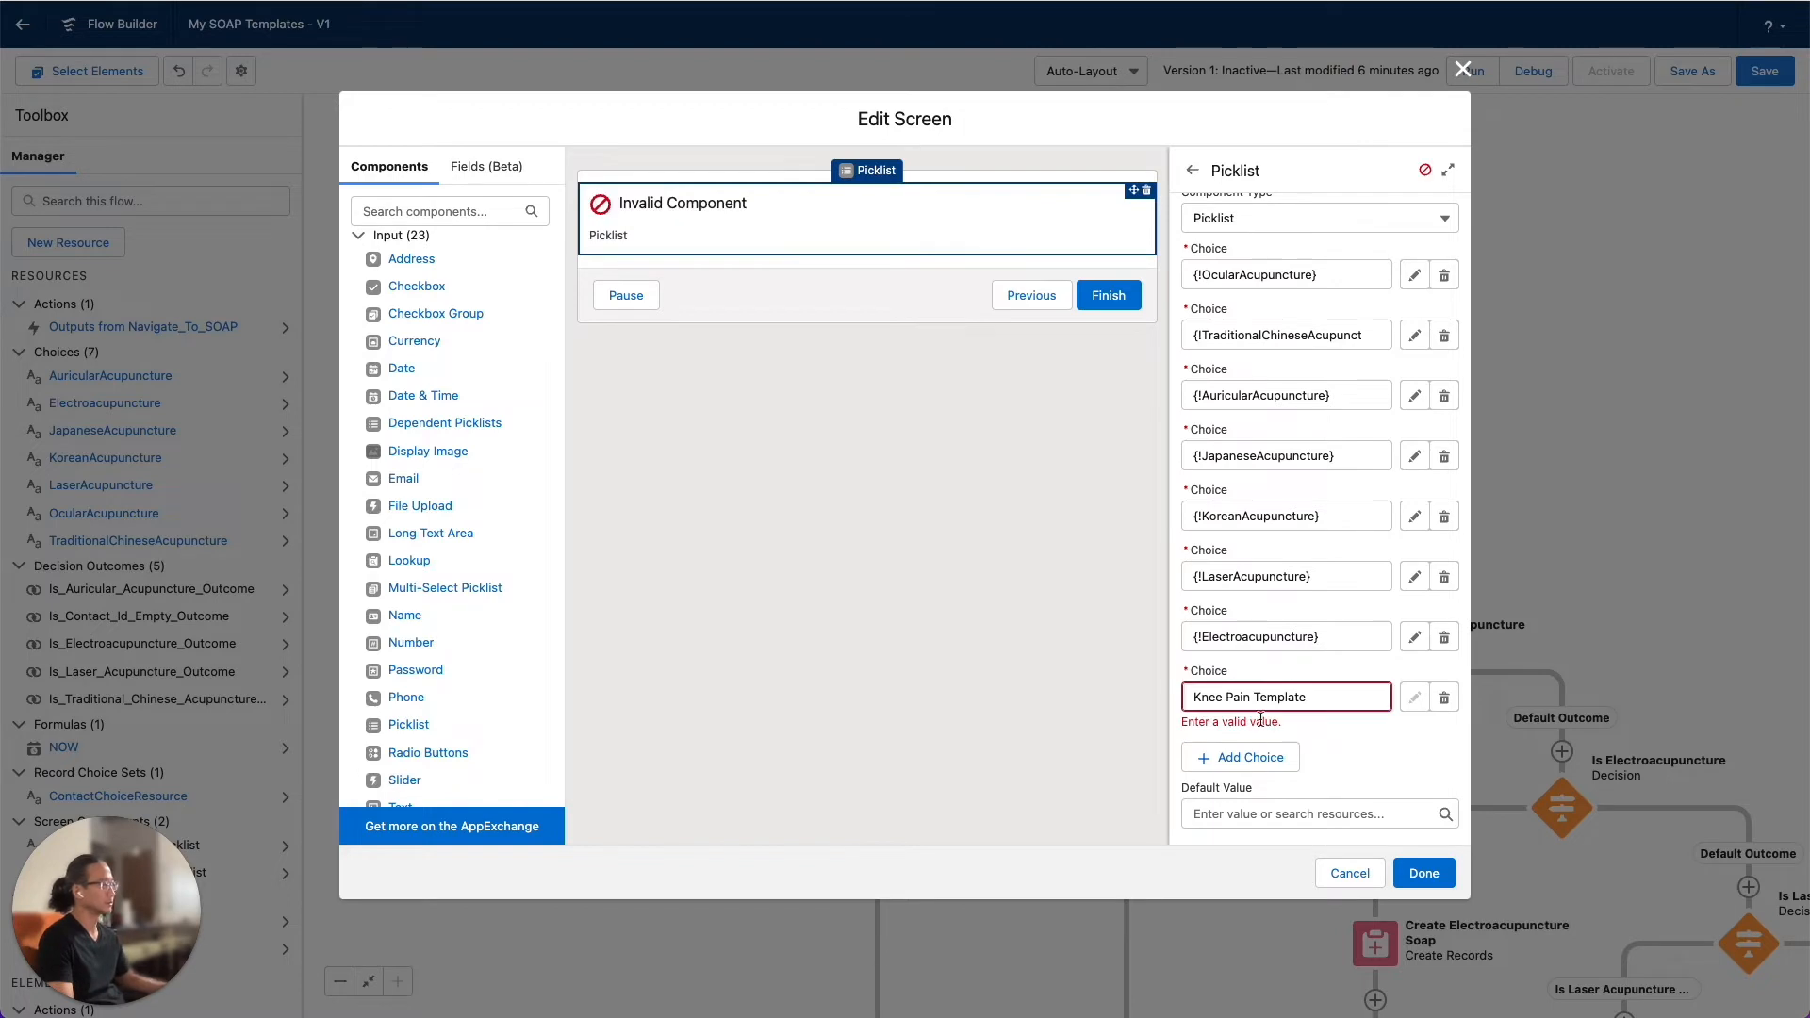
{"action": "left_click", "coordinate": [1228, 696]}
{"action": "key", "text": "BackSpace"}
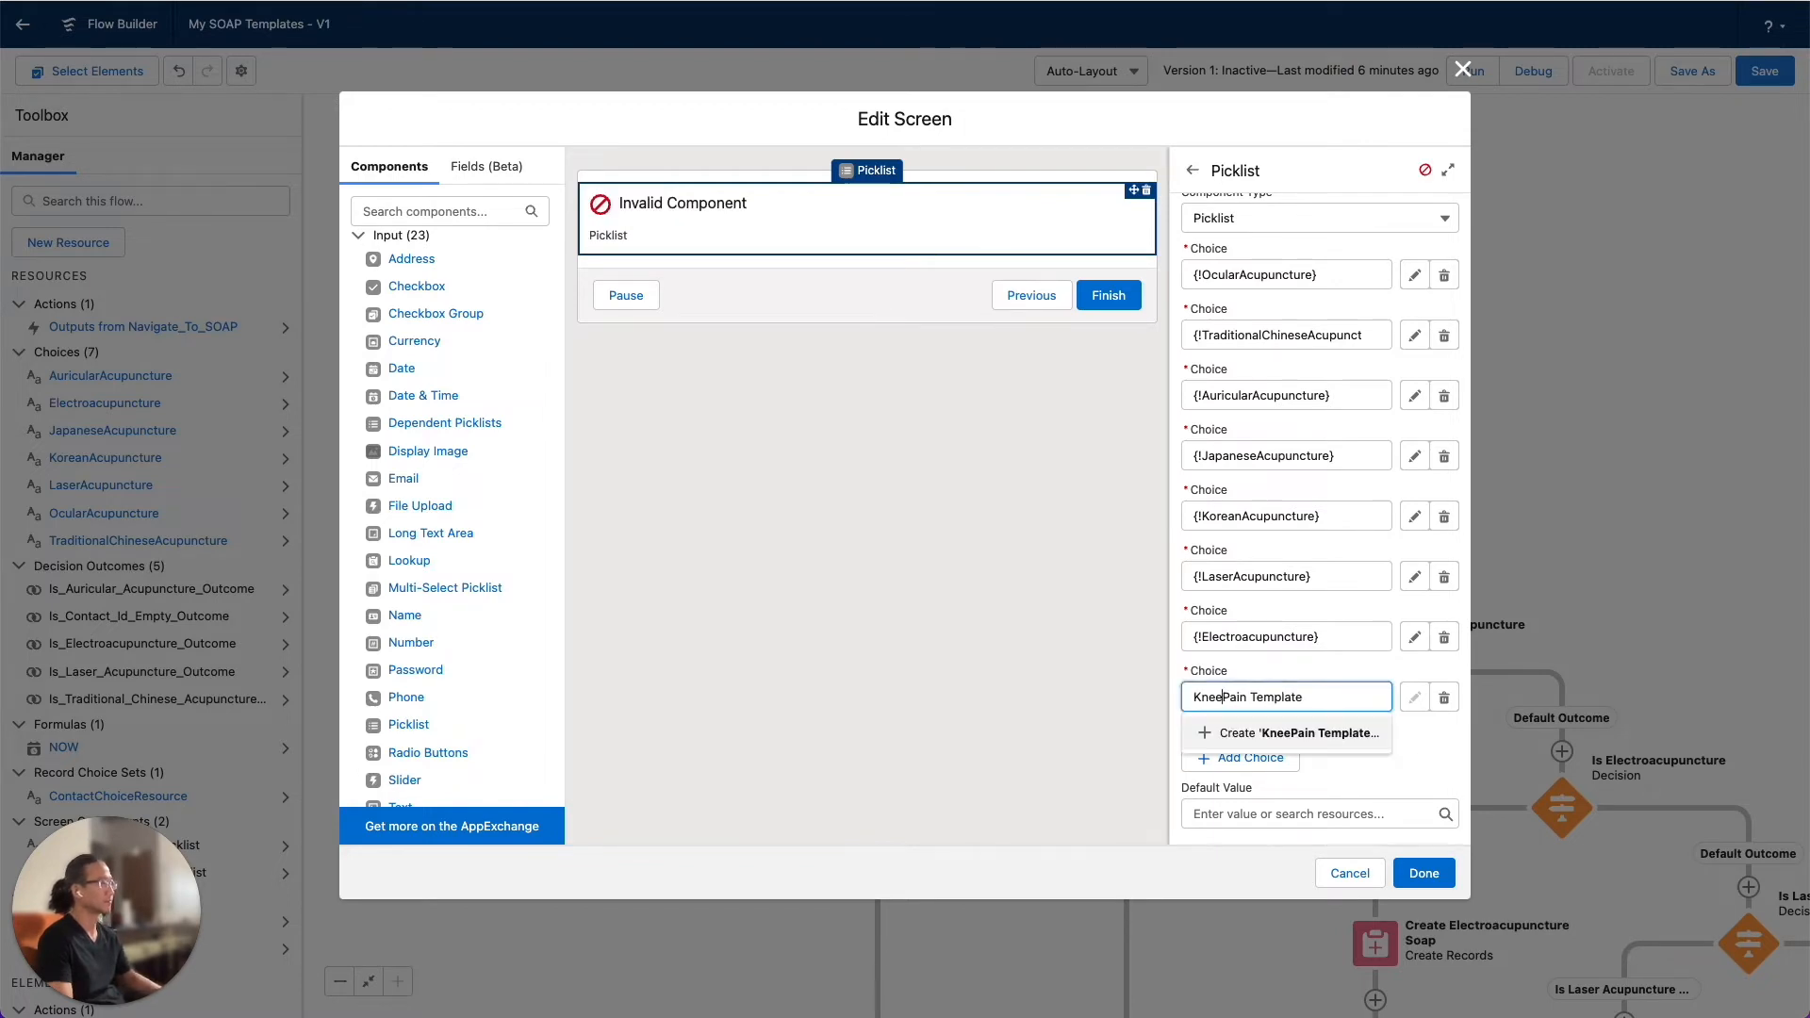
{"action": "triple_click", "coordinate": [1306, 697]}
{"action": "key", "text": "BackSpace"}
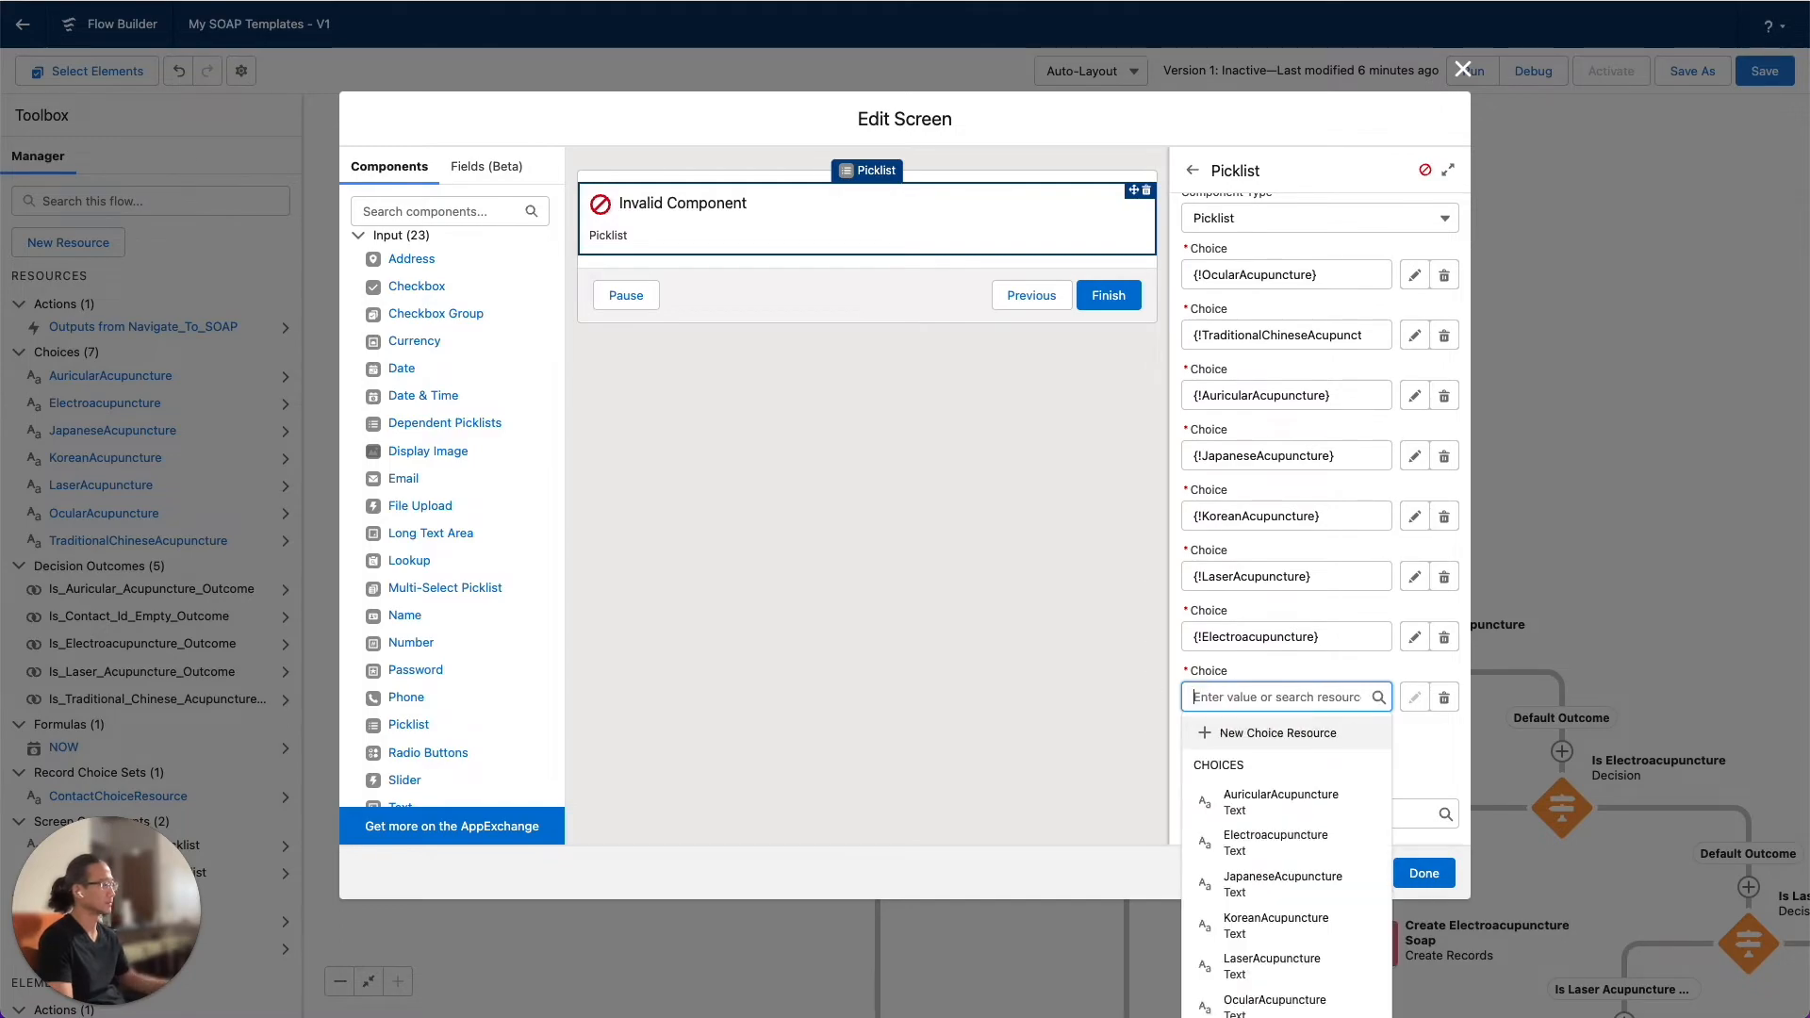
Start a new choice resource of type Choice for the empty picklist entry, with the API name KneePainTemplate
{"action": "left_click", "coordinate": [1317, 746]}
{"action": "left_click", "coordinate": [733, 435]}
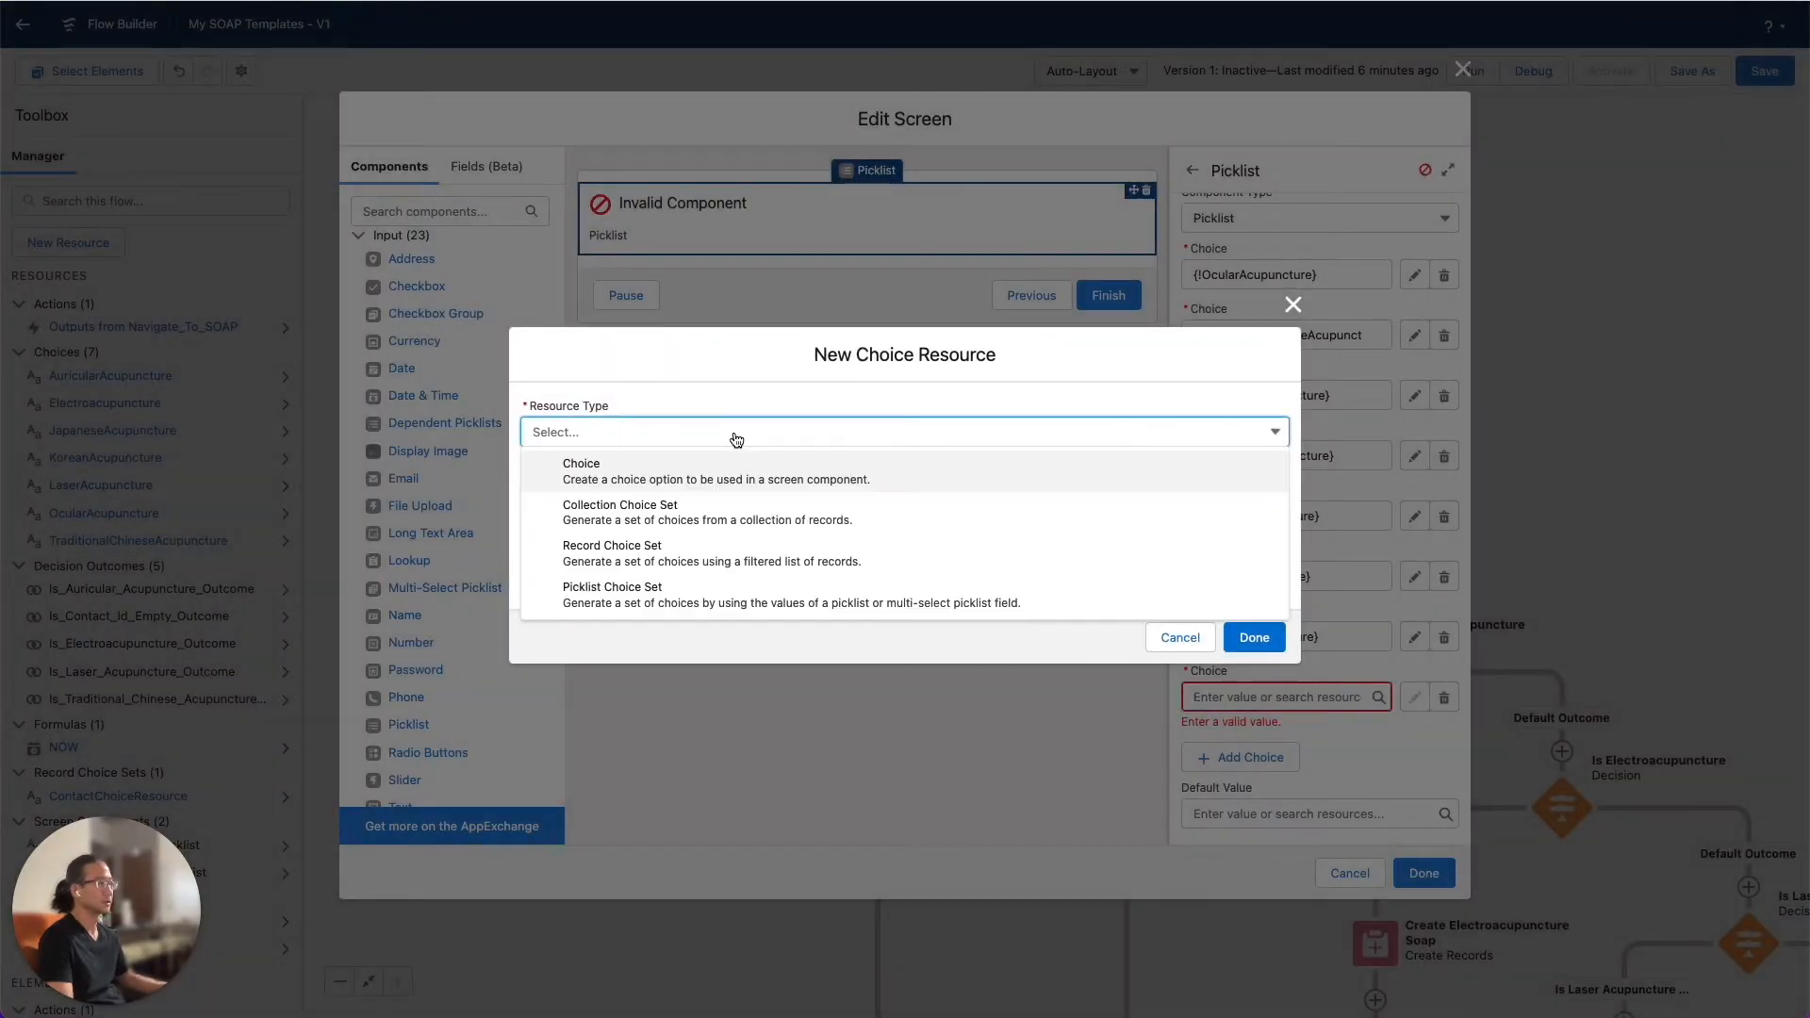
{"action": "left_click", "coordinate": [721, 476]}
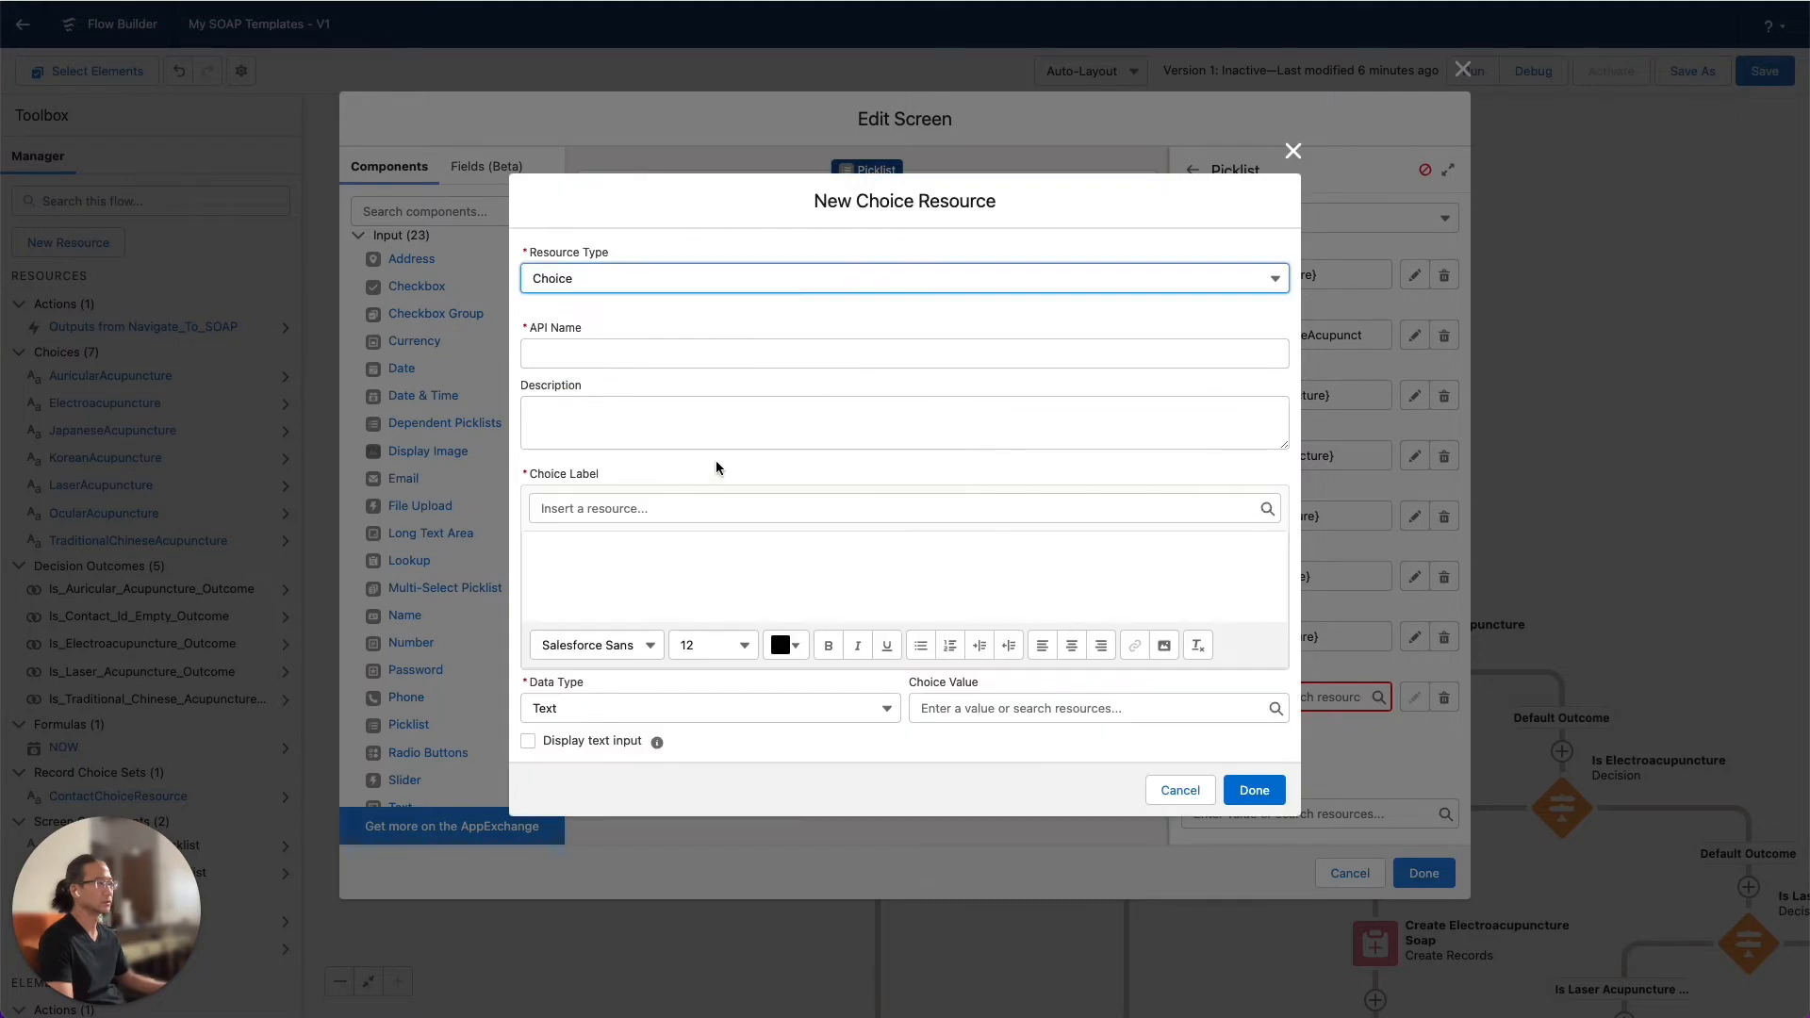
{"action": "left_click", "coordinate": [628, 354]}
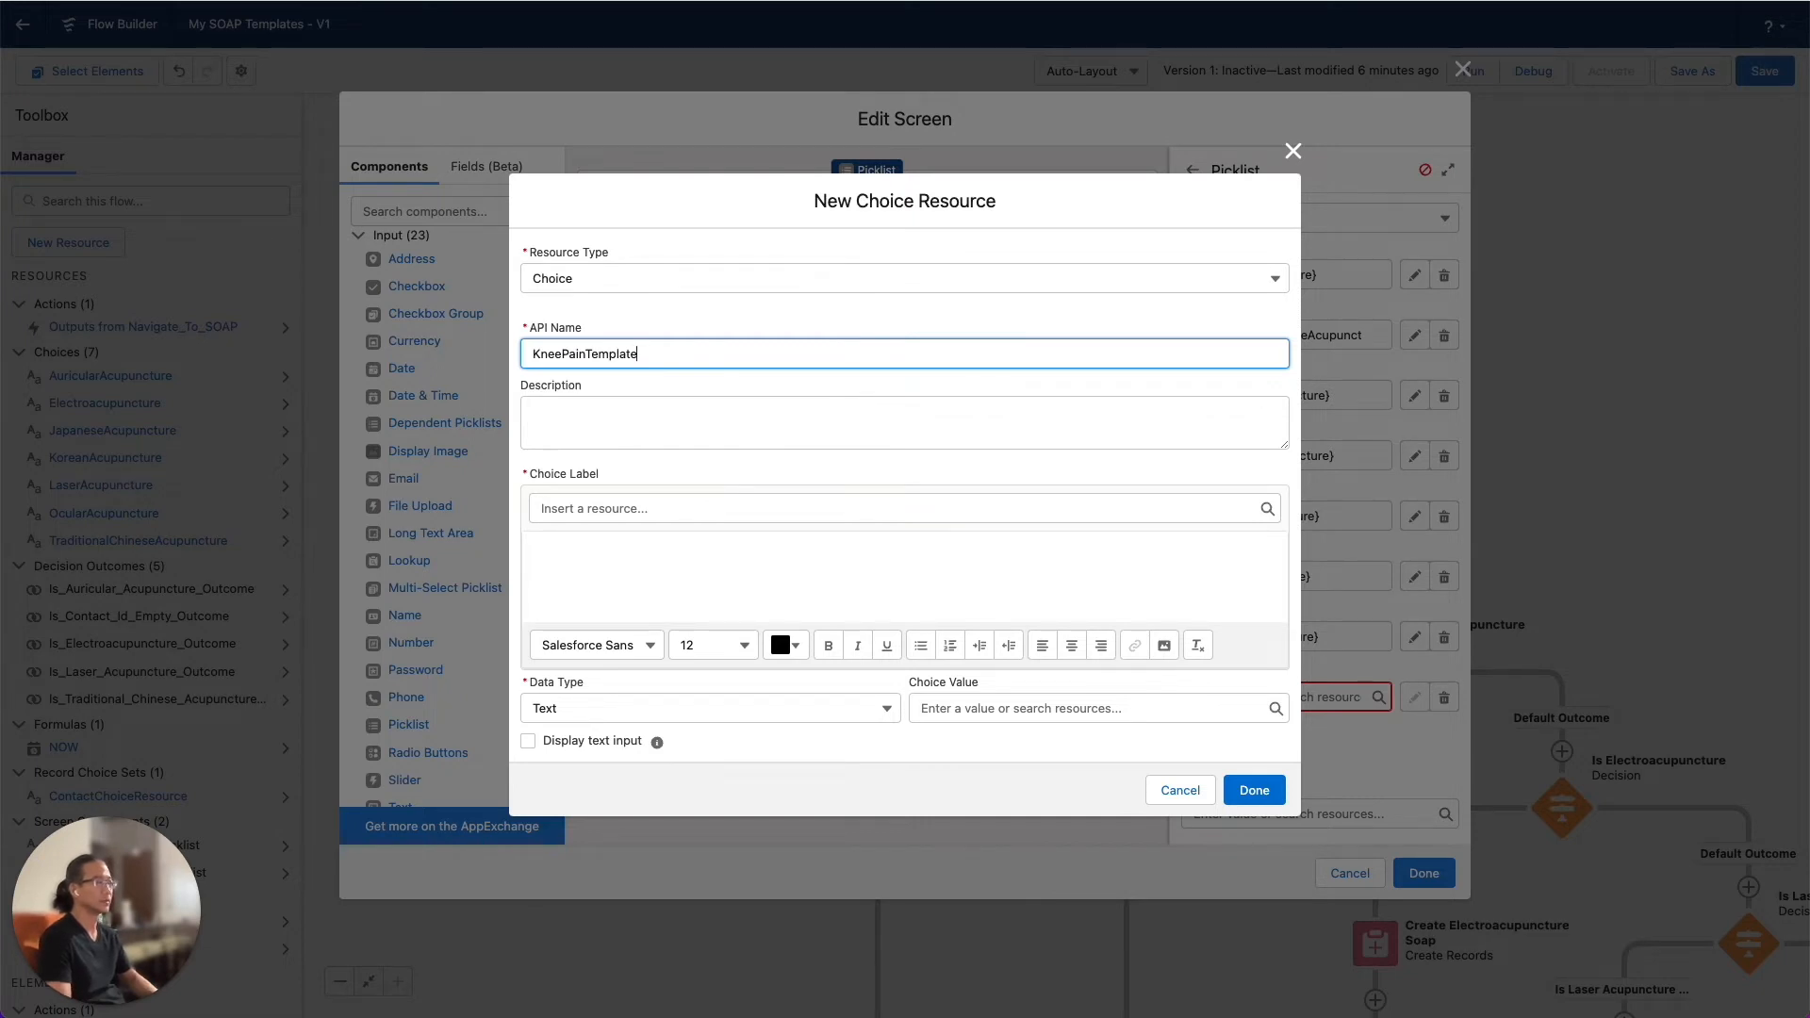
{"action": "key", "text": "Tab"}
{"action": "key", "text": "Tab"}
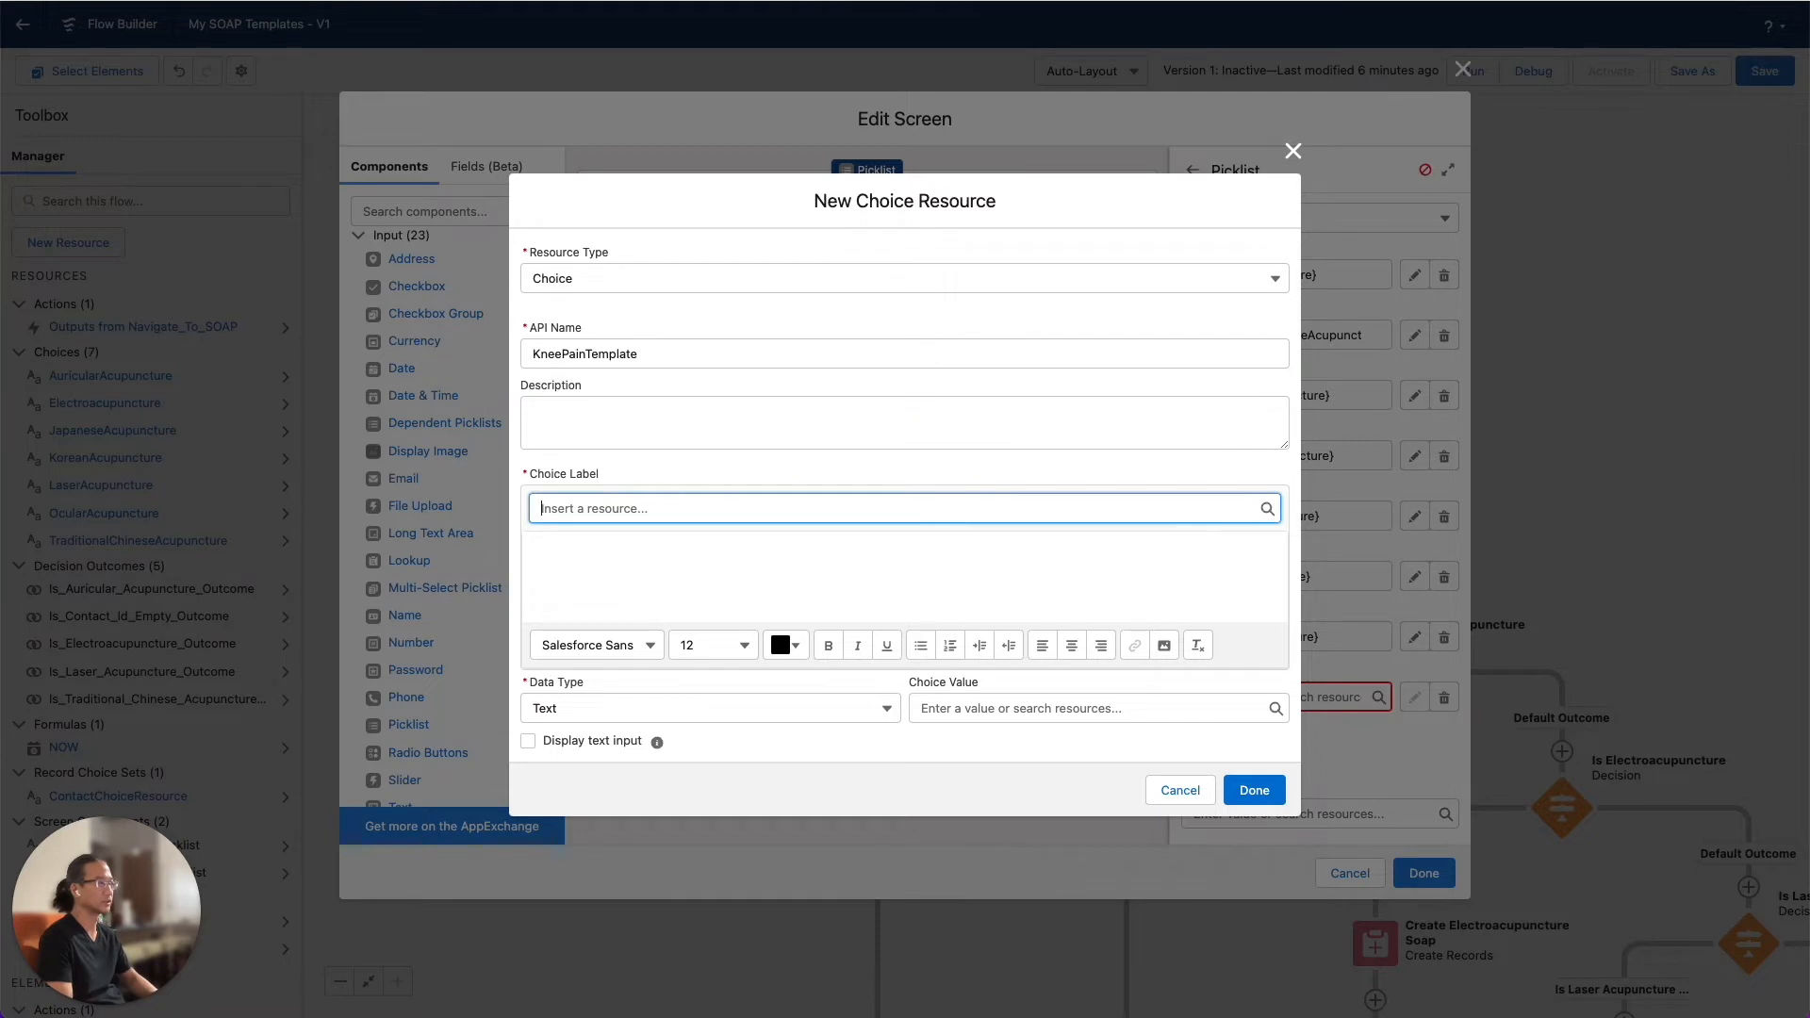
{"action": "key", "text": "Tab"}
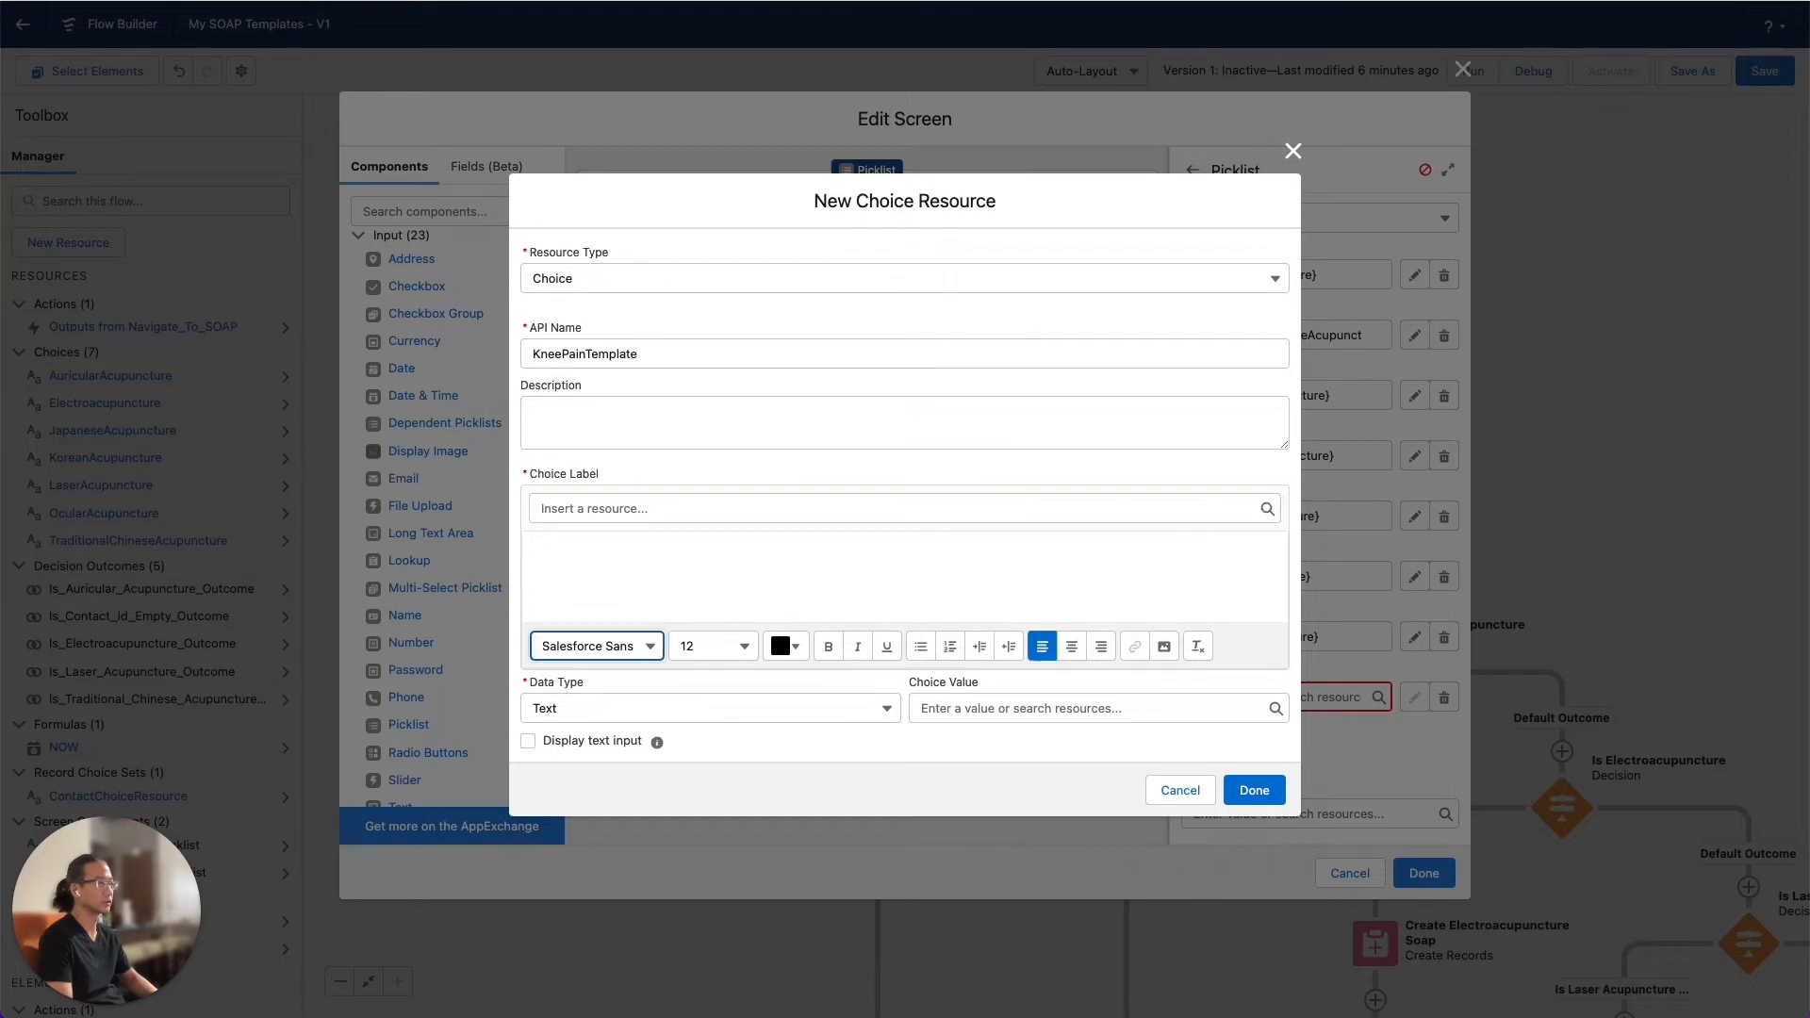
Label the new choice resource "Knee Pain Template", save it, and apply the SOAP Note Template screen's changes
{"action": "left_click", "coordinate": [585, 562]}
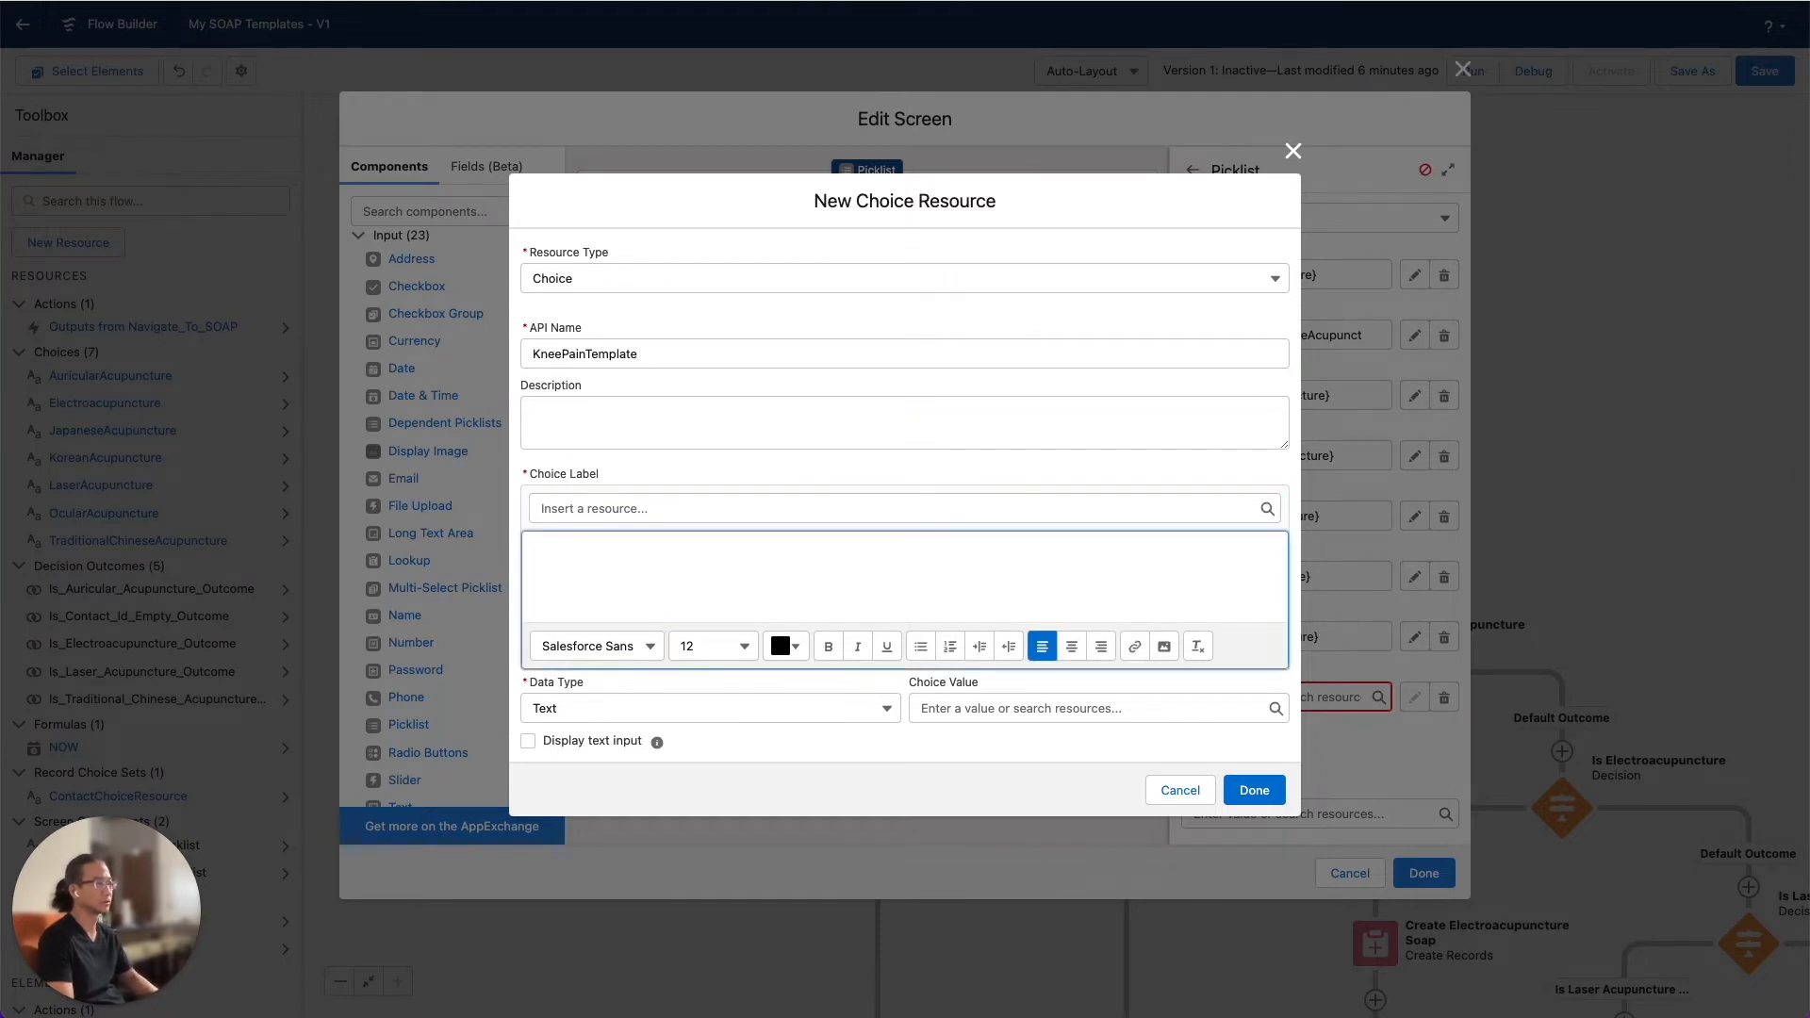
{"action": "type", "text": "Knee Pain Template"}
{"action": "left_click", "coordinate": [1250, 790]}
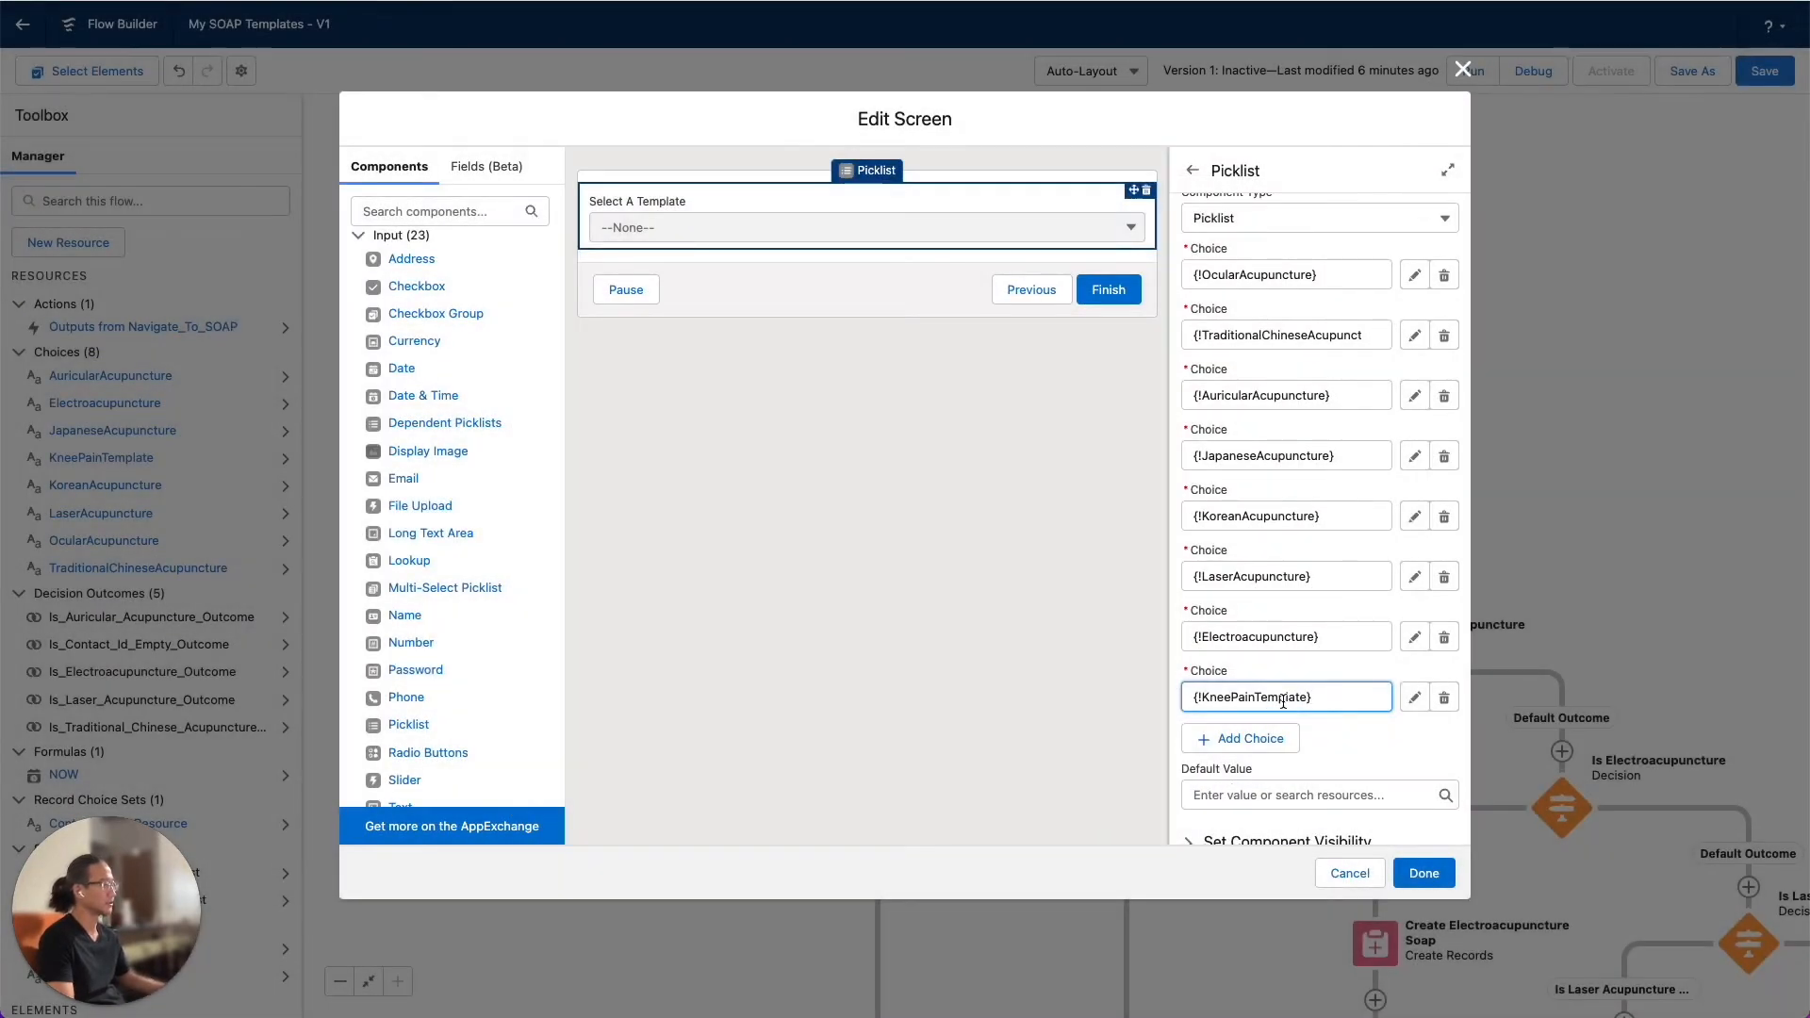
{"action": "left_click", "coordinate": [1423, 872]}
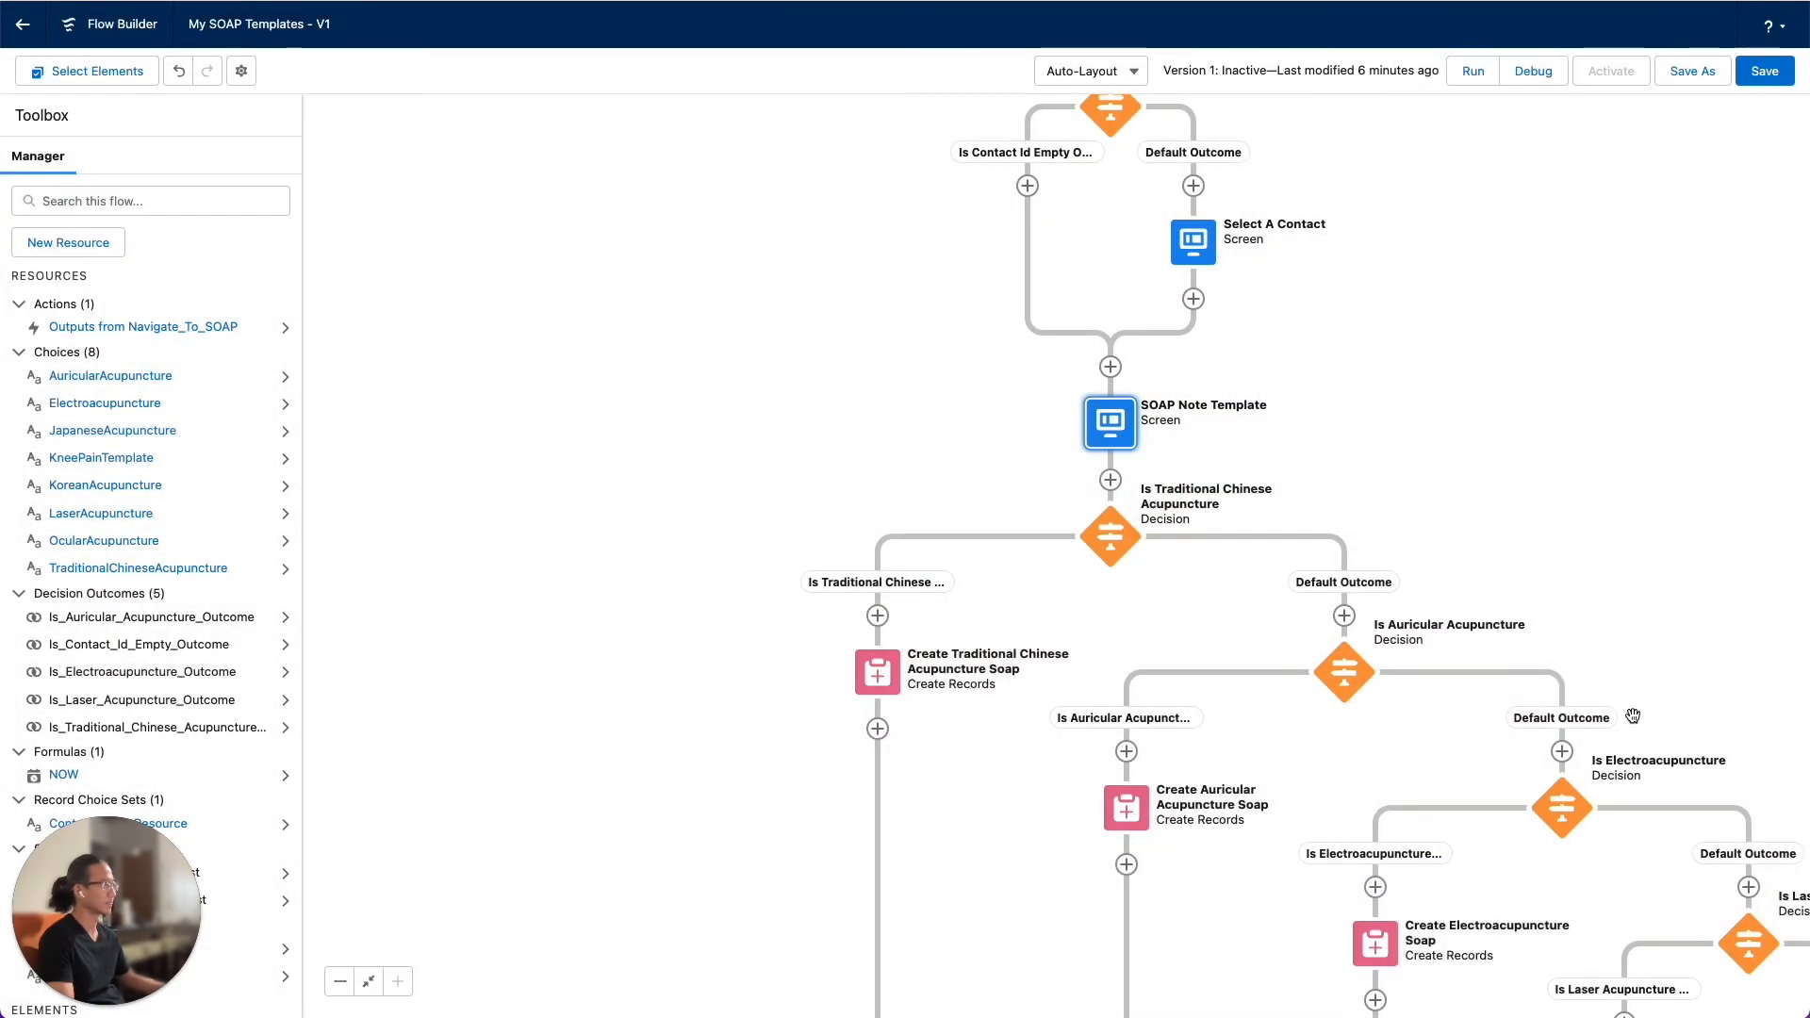
Add a Decision element on the default outcome path of Is Laser Acupuncture, labelled "Knee Pain Template Decision"
{"action": "left_click_drag", "start_coordinate": [1759, 739], "coordinate": [1079, 318]}
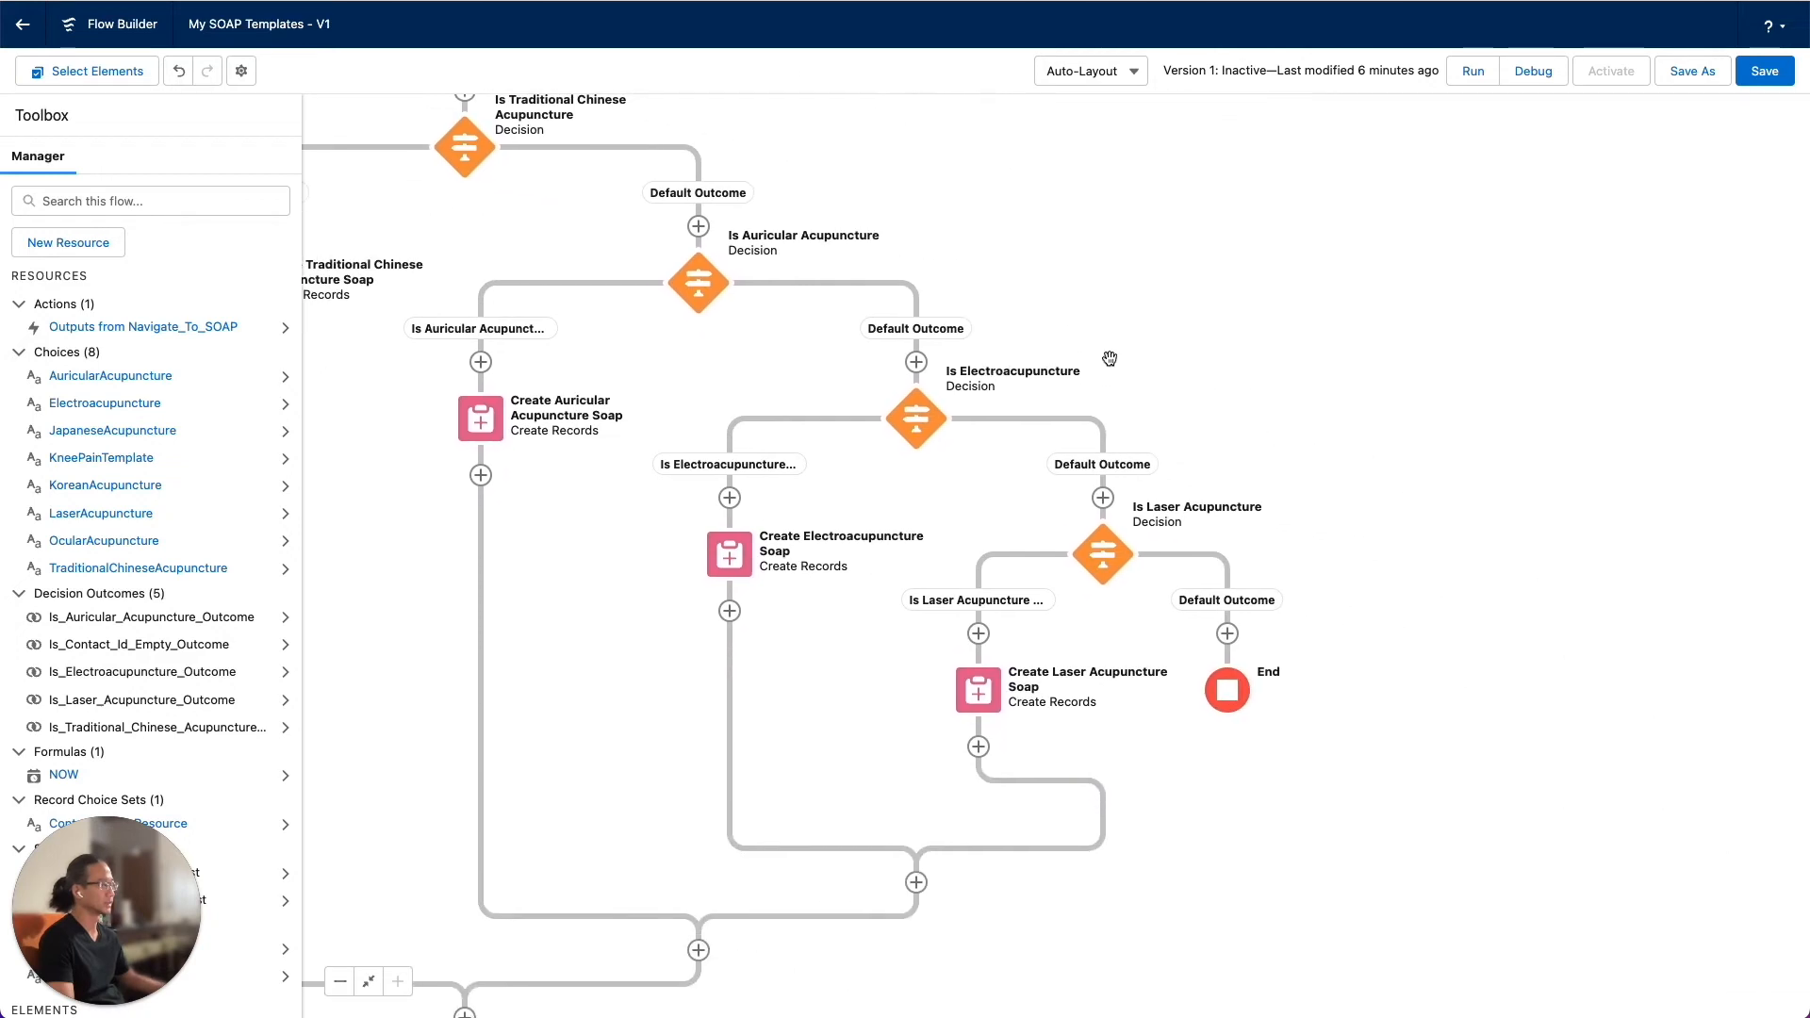
{"action": "left_click", "coordinate": [1227, 633]}
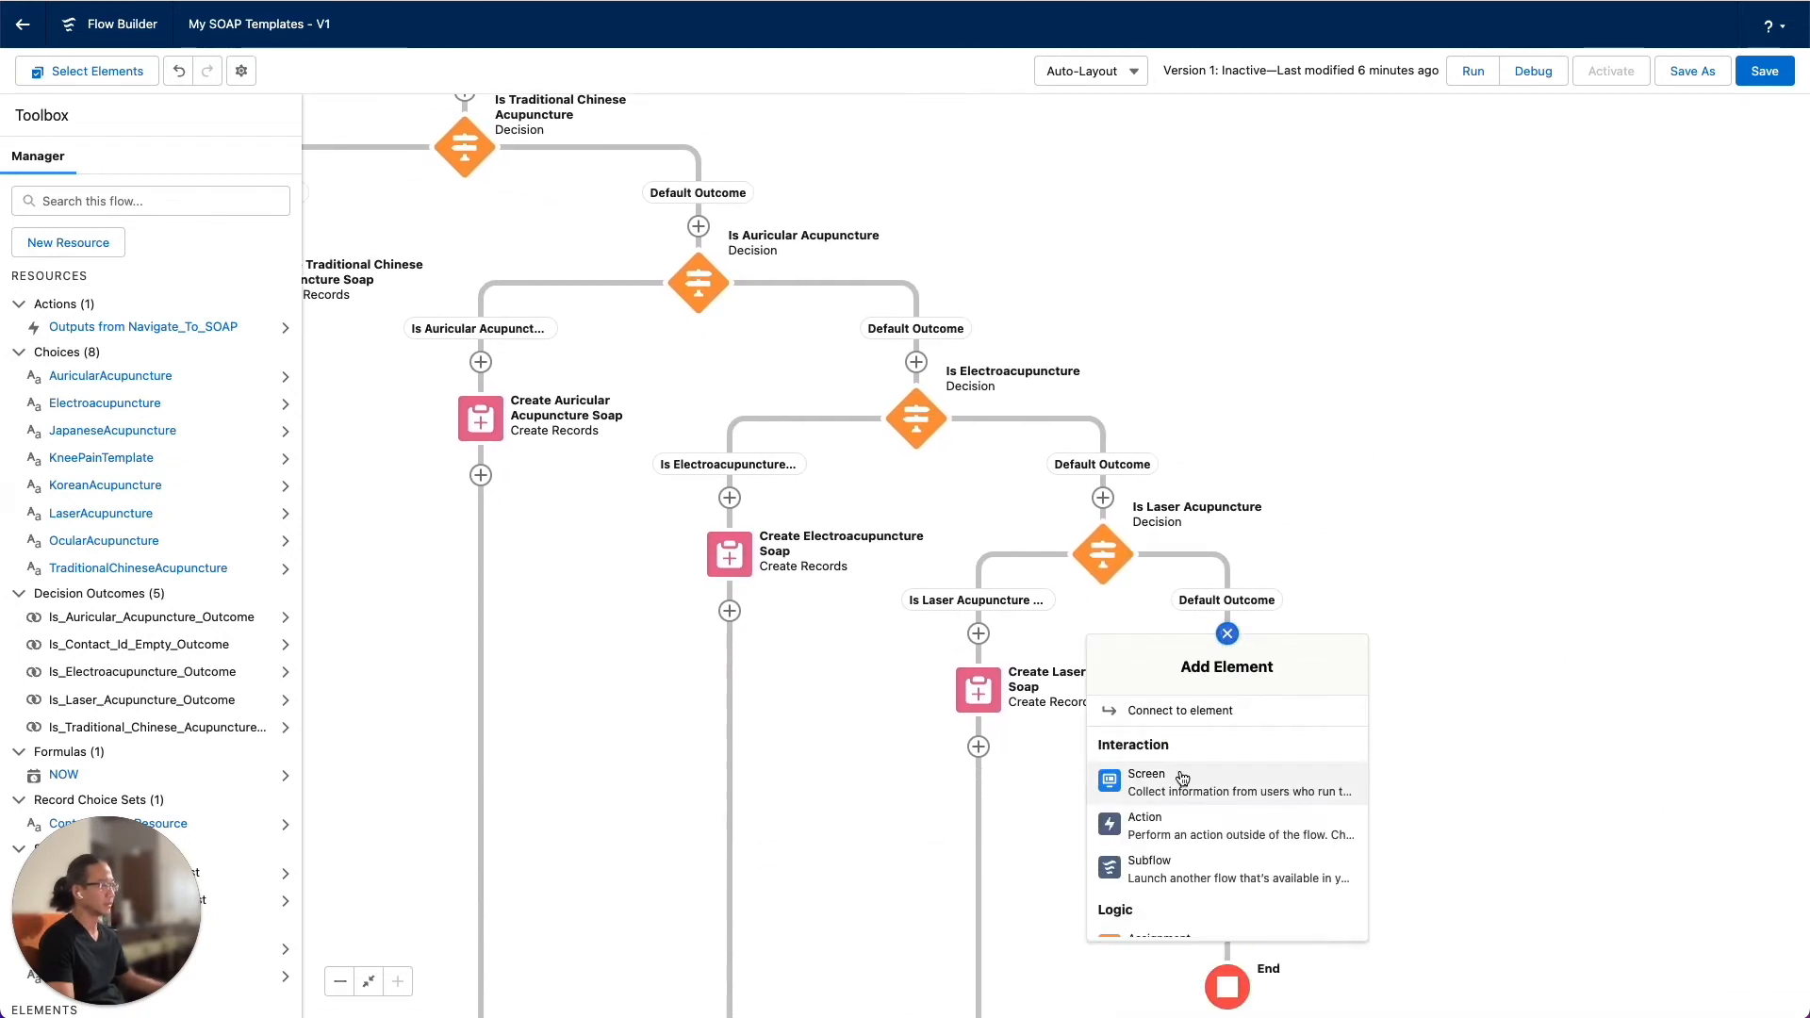
{"action": "scroll", "coordinate": [1190, 829], "scroll_direction": "down", "scroll_amount": 3}
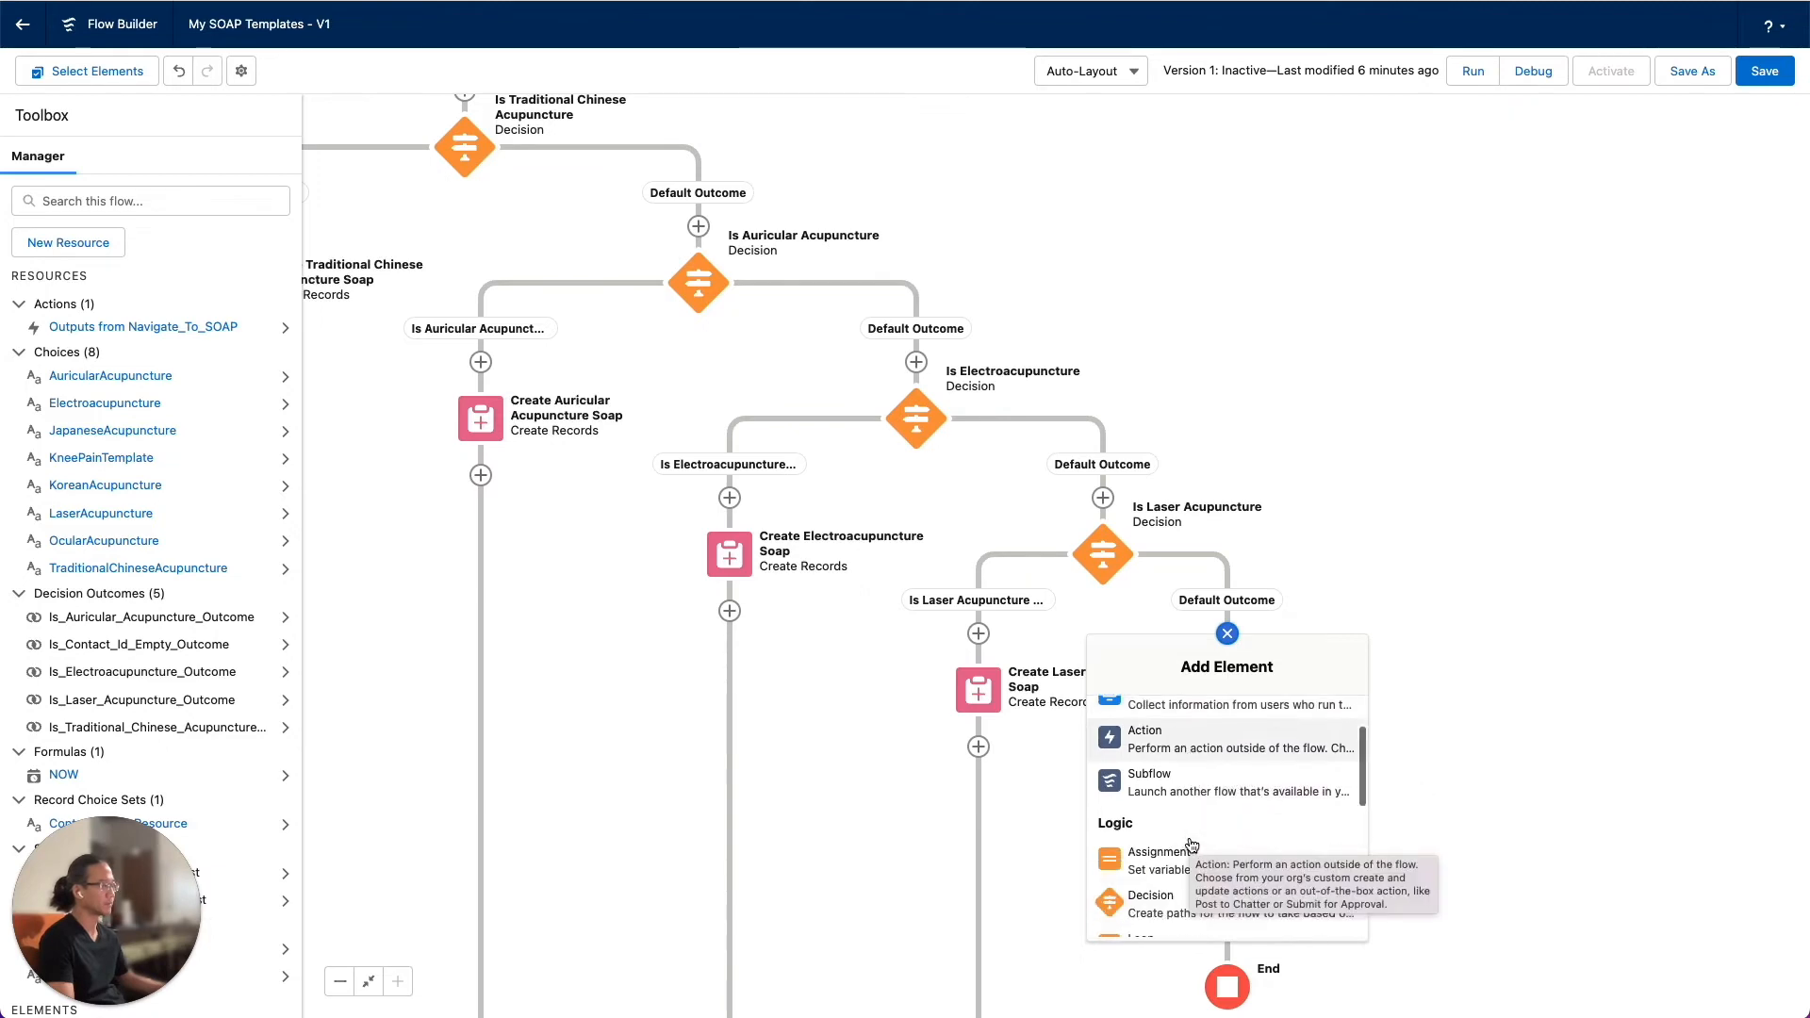
{"action": "left_click", "coordinate": [1192, 845]}
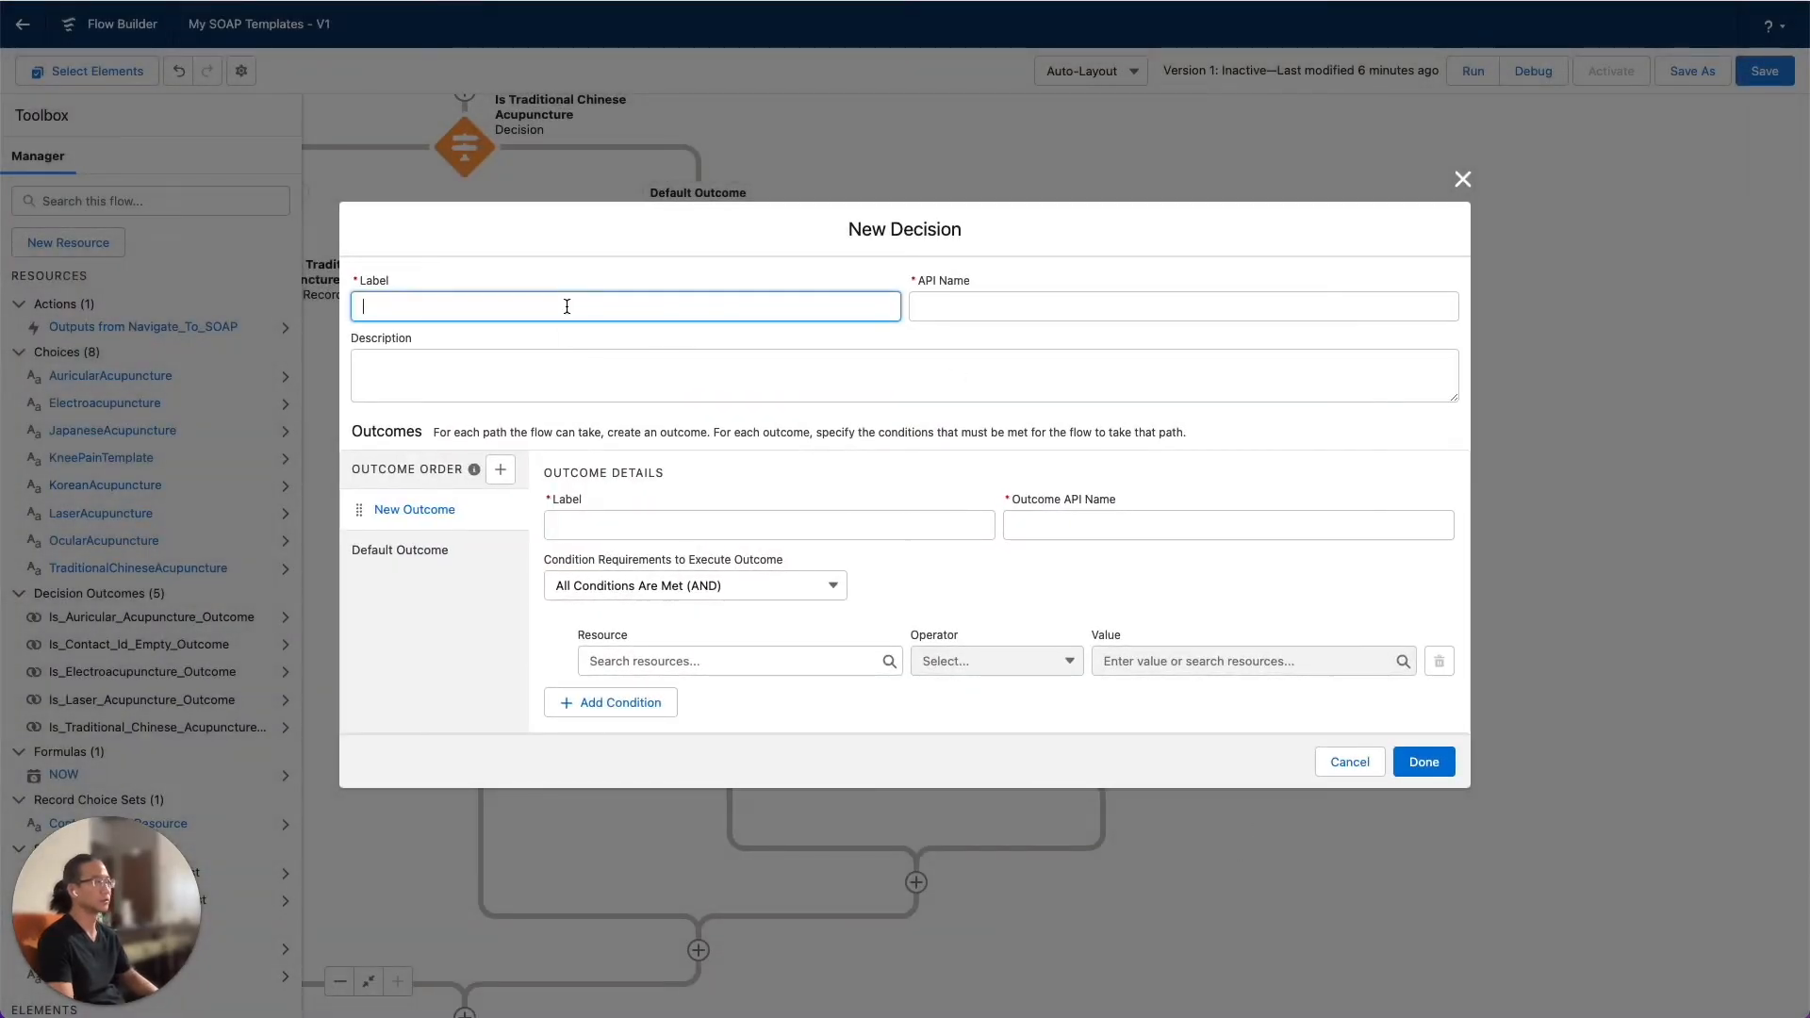
{"action": "type", "text": "Knee Pain Template D"}
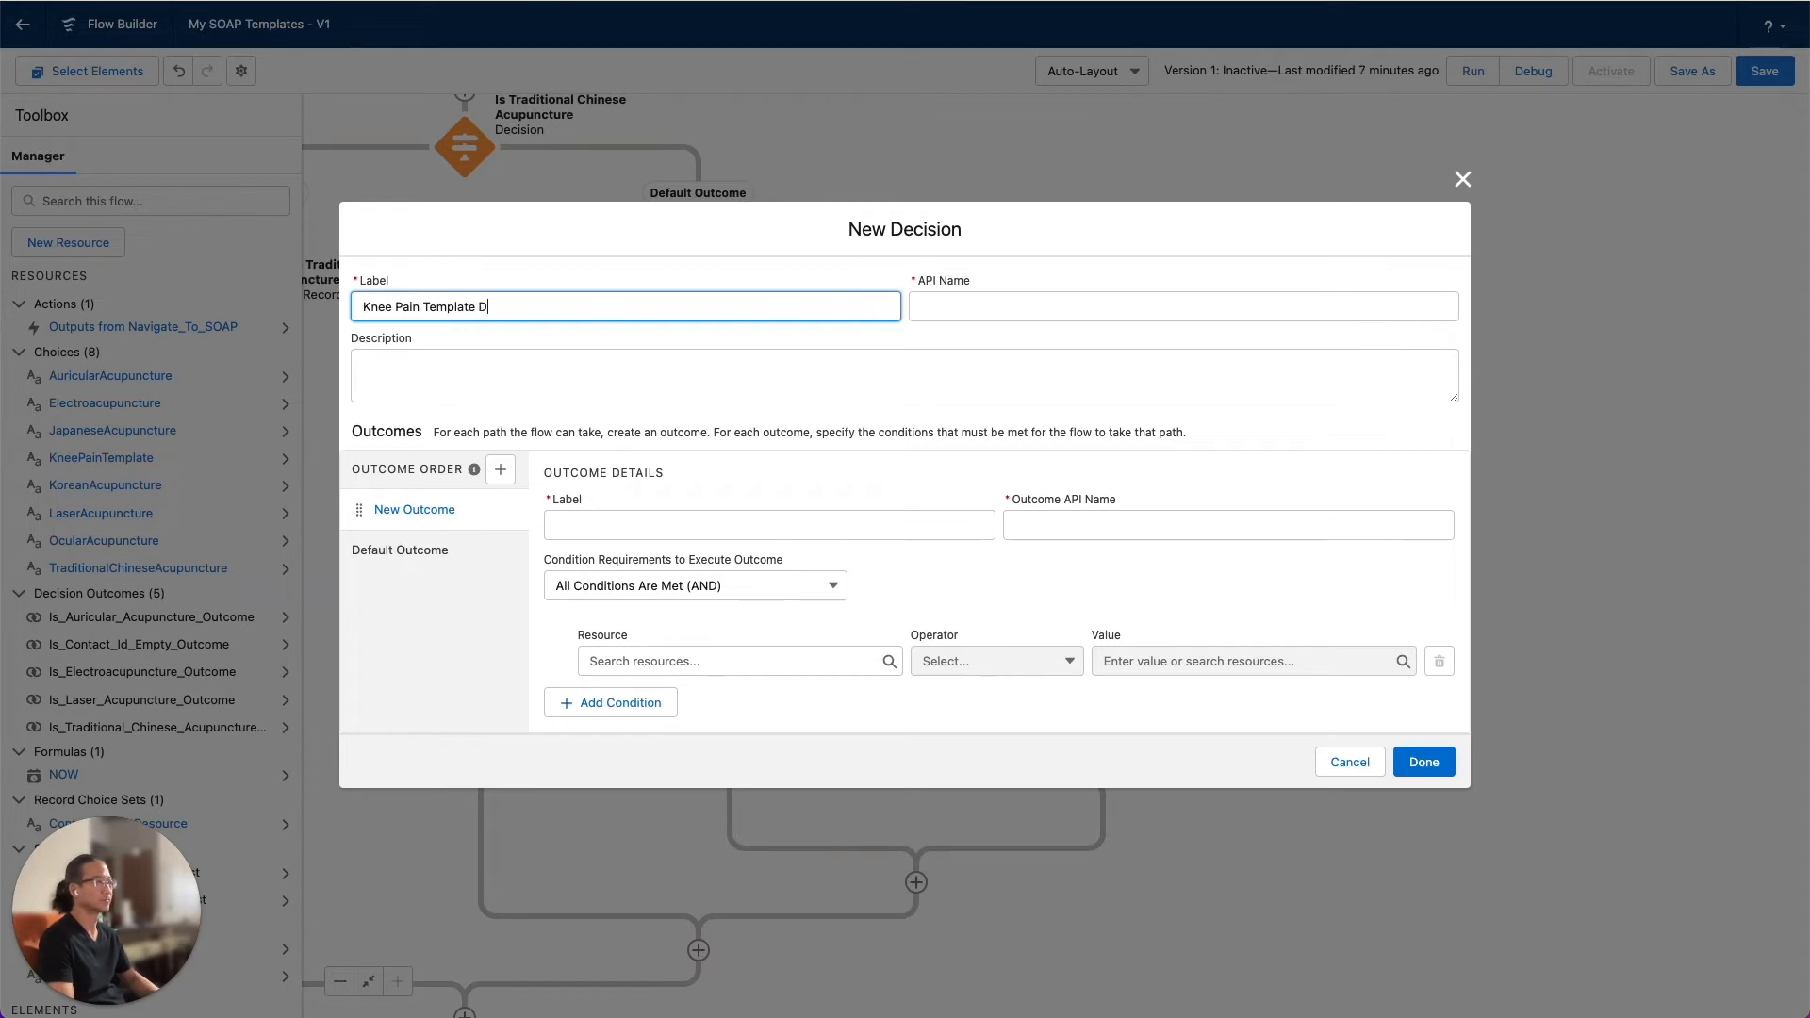
{"action": "type", "text": "ion"}
{"action": "key", "text": "Tab"}
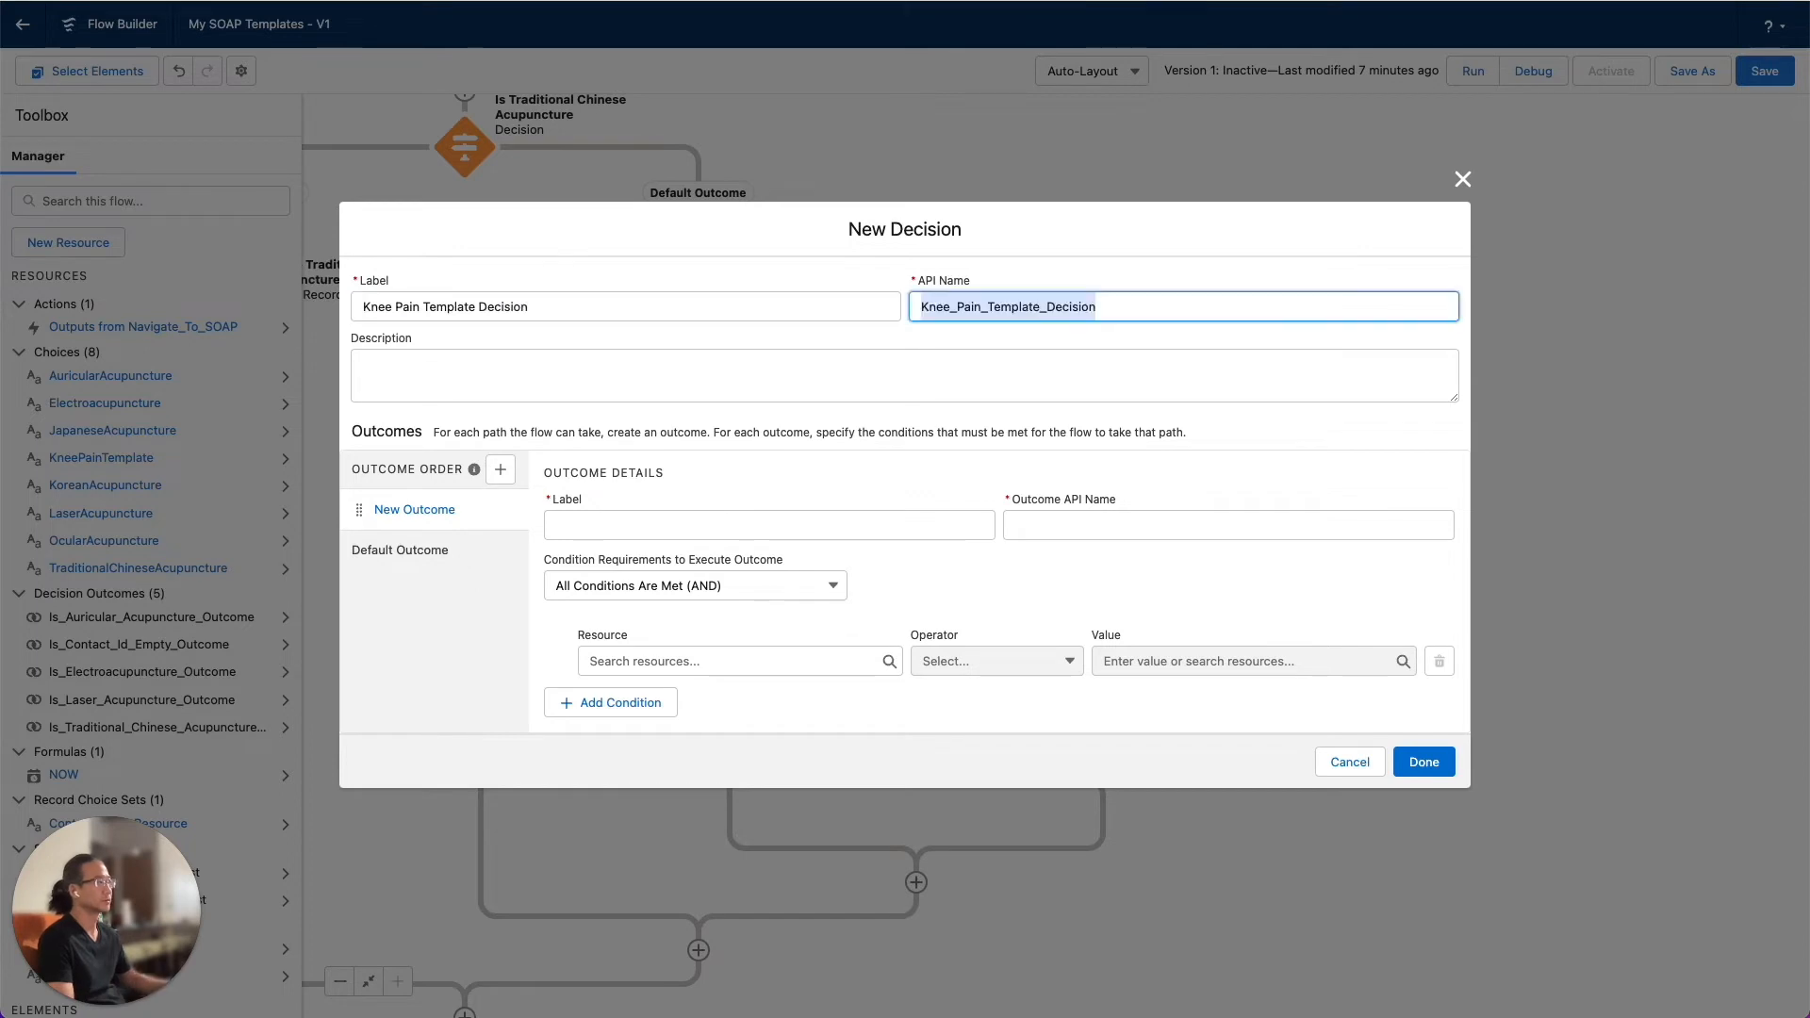
Label the decision's new outcome "Knee Pain Template Outcome" and accept its matching API name
{"action": "left_click", "coordinate": [682, 526]}
{"action": "type", "text": "Knee Pain Temp"}
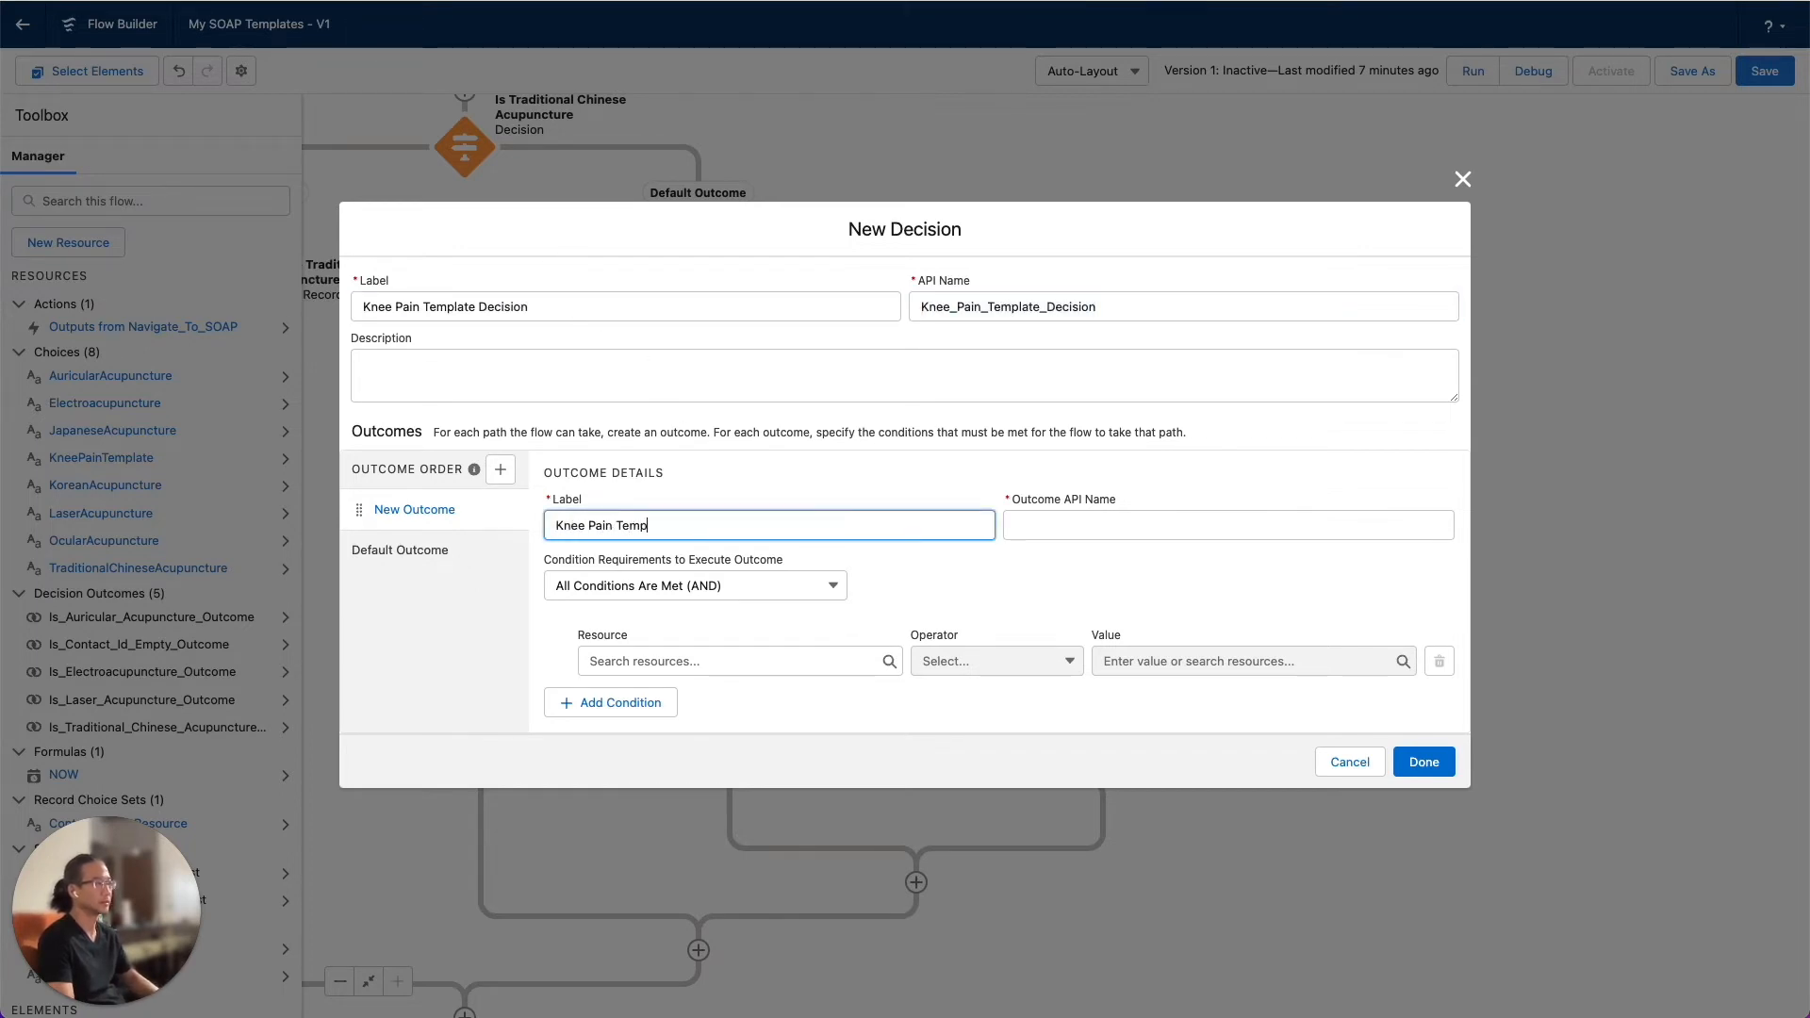
{"action": "type", "text": "late Outcom"}
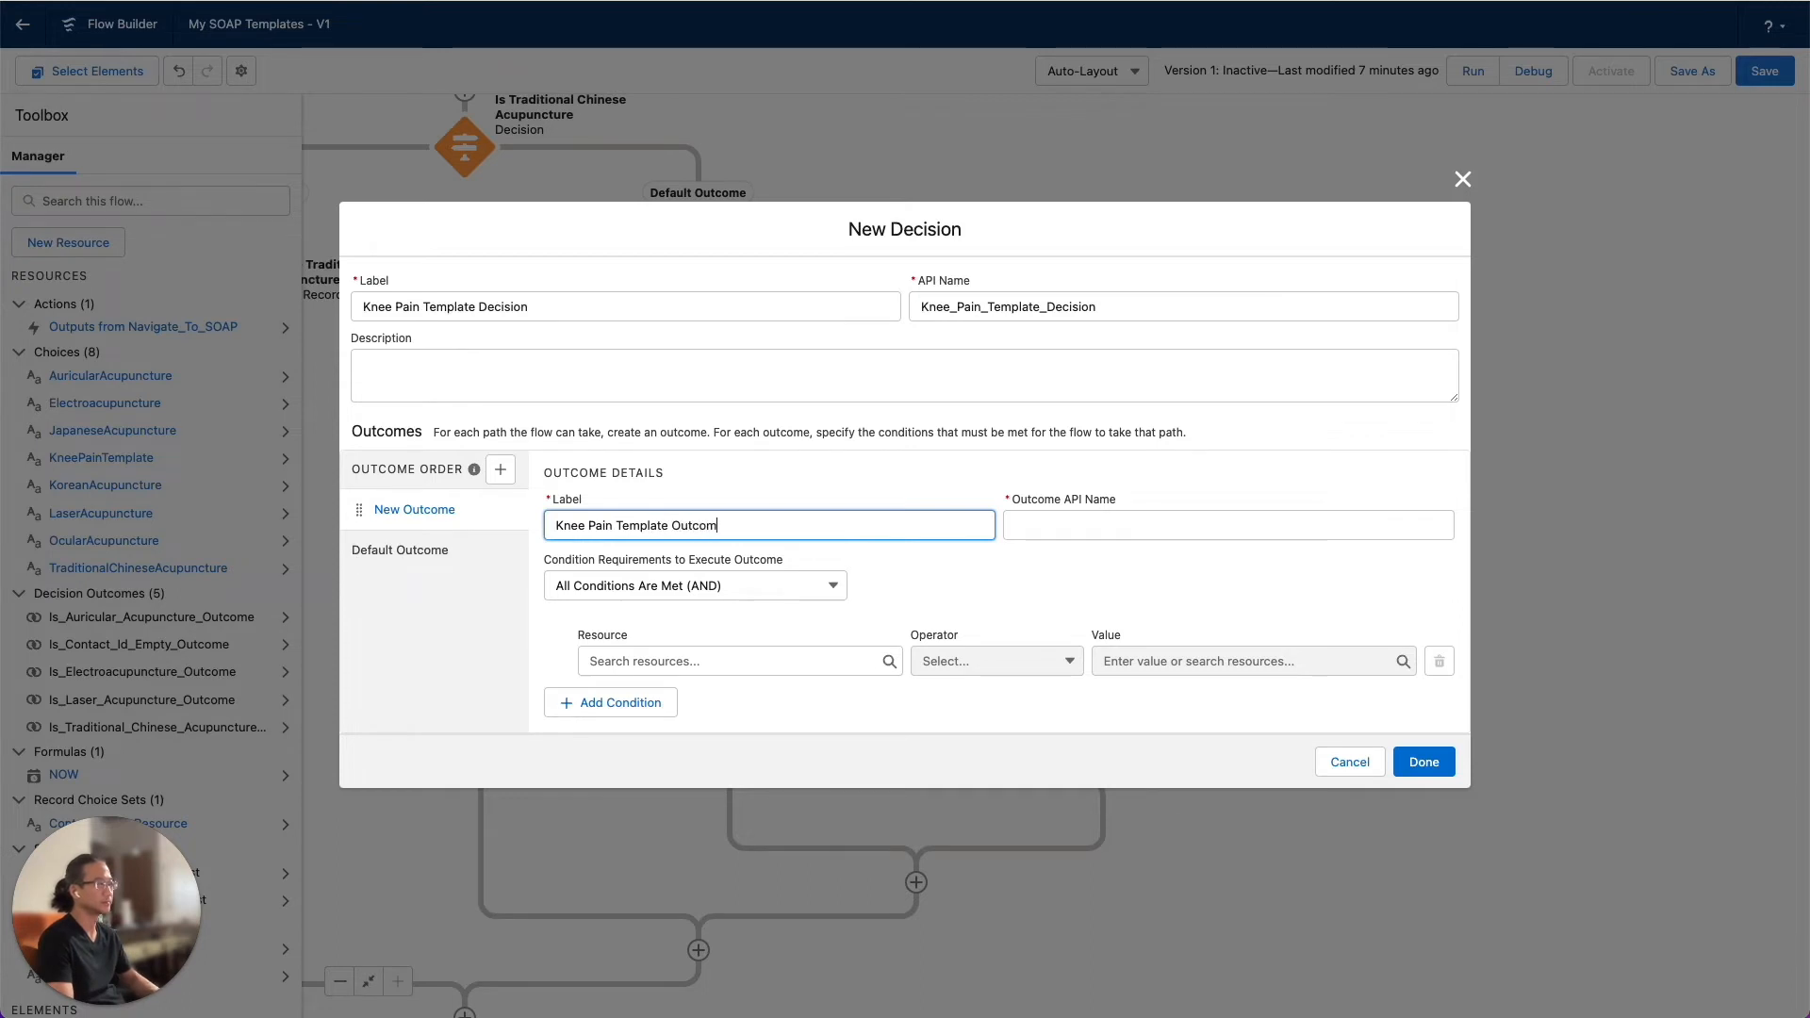
{"action": "type", "text": "e"}
{"action": "key", "text": "Tab"}
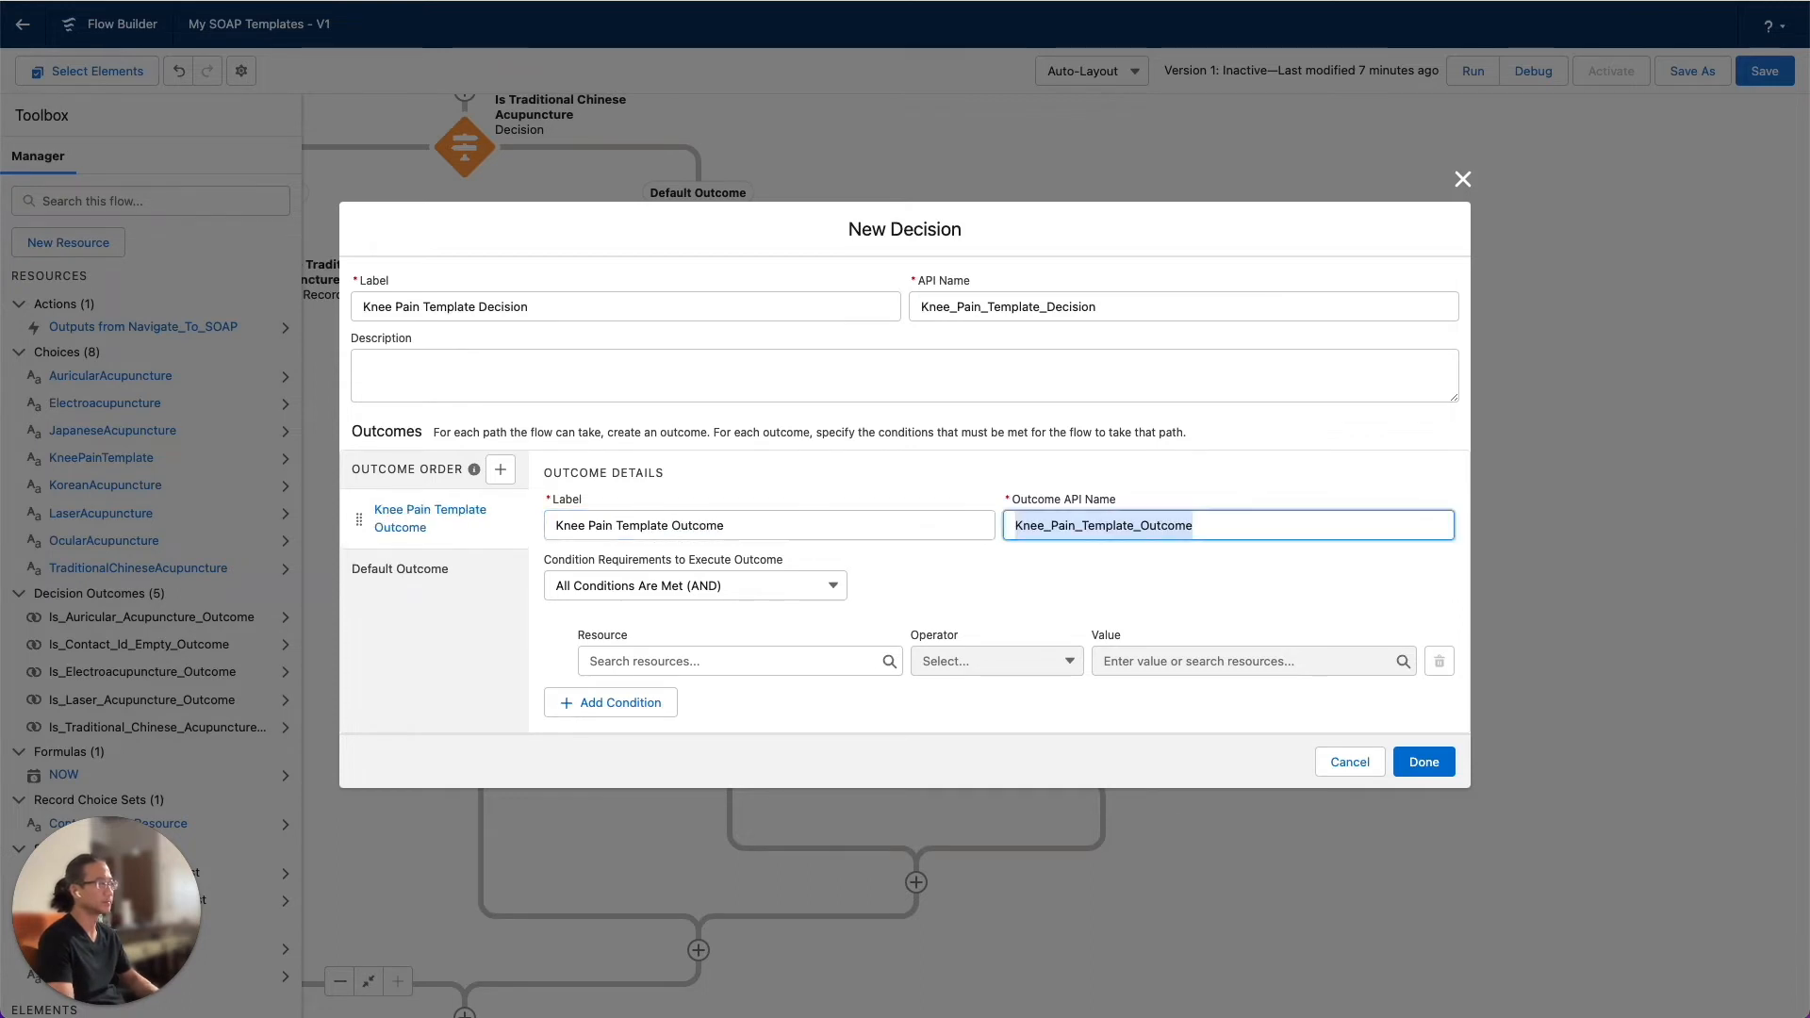
Try a condition for the Knee Pain Template Outcome with resource KneePainTemplate, operator Equals and value KneePainTemplate
{"action": "left_click", "coordinate": [737, 659]}
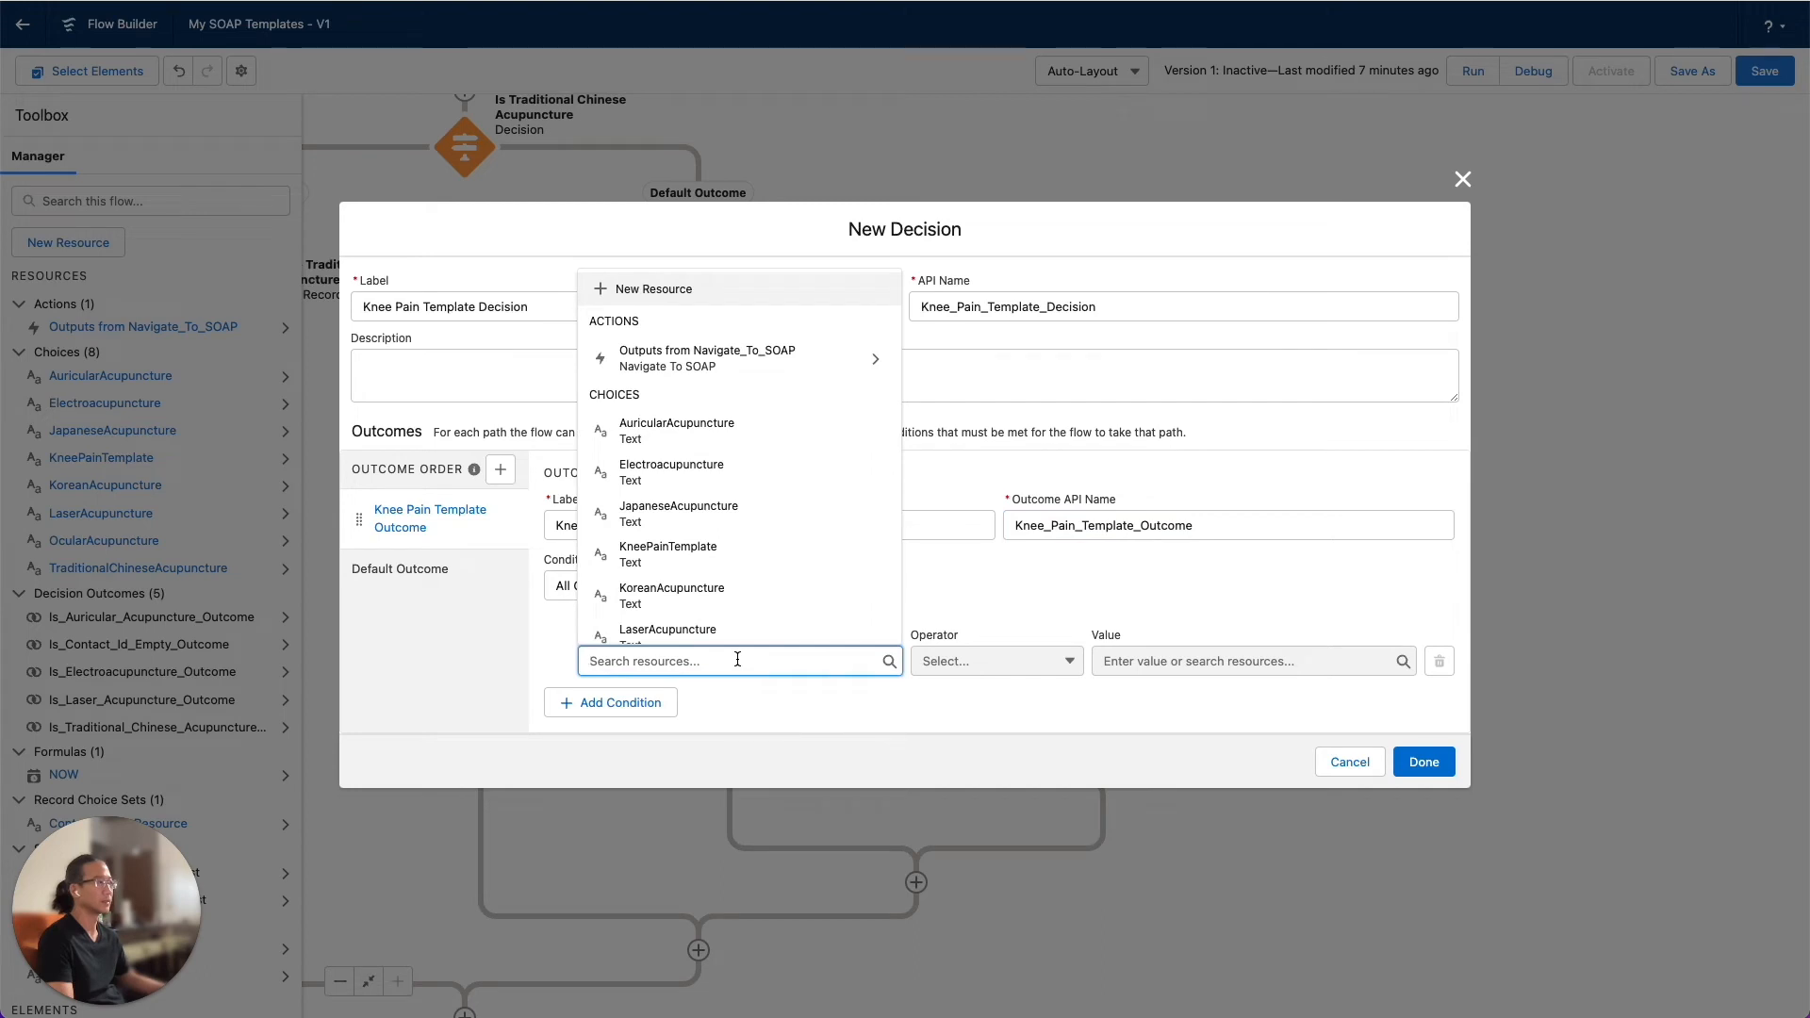
{"action": "scroll", "coordinate": [726, 589], "scroll_direction": "down", "scroll_amount": 5}
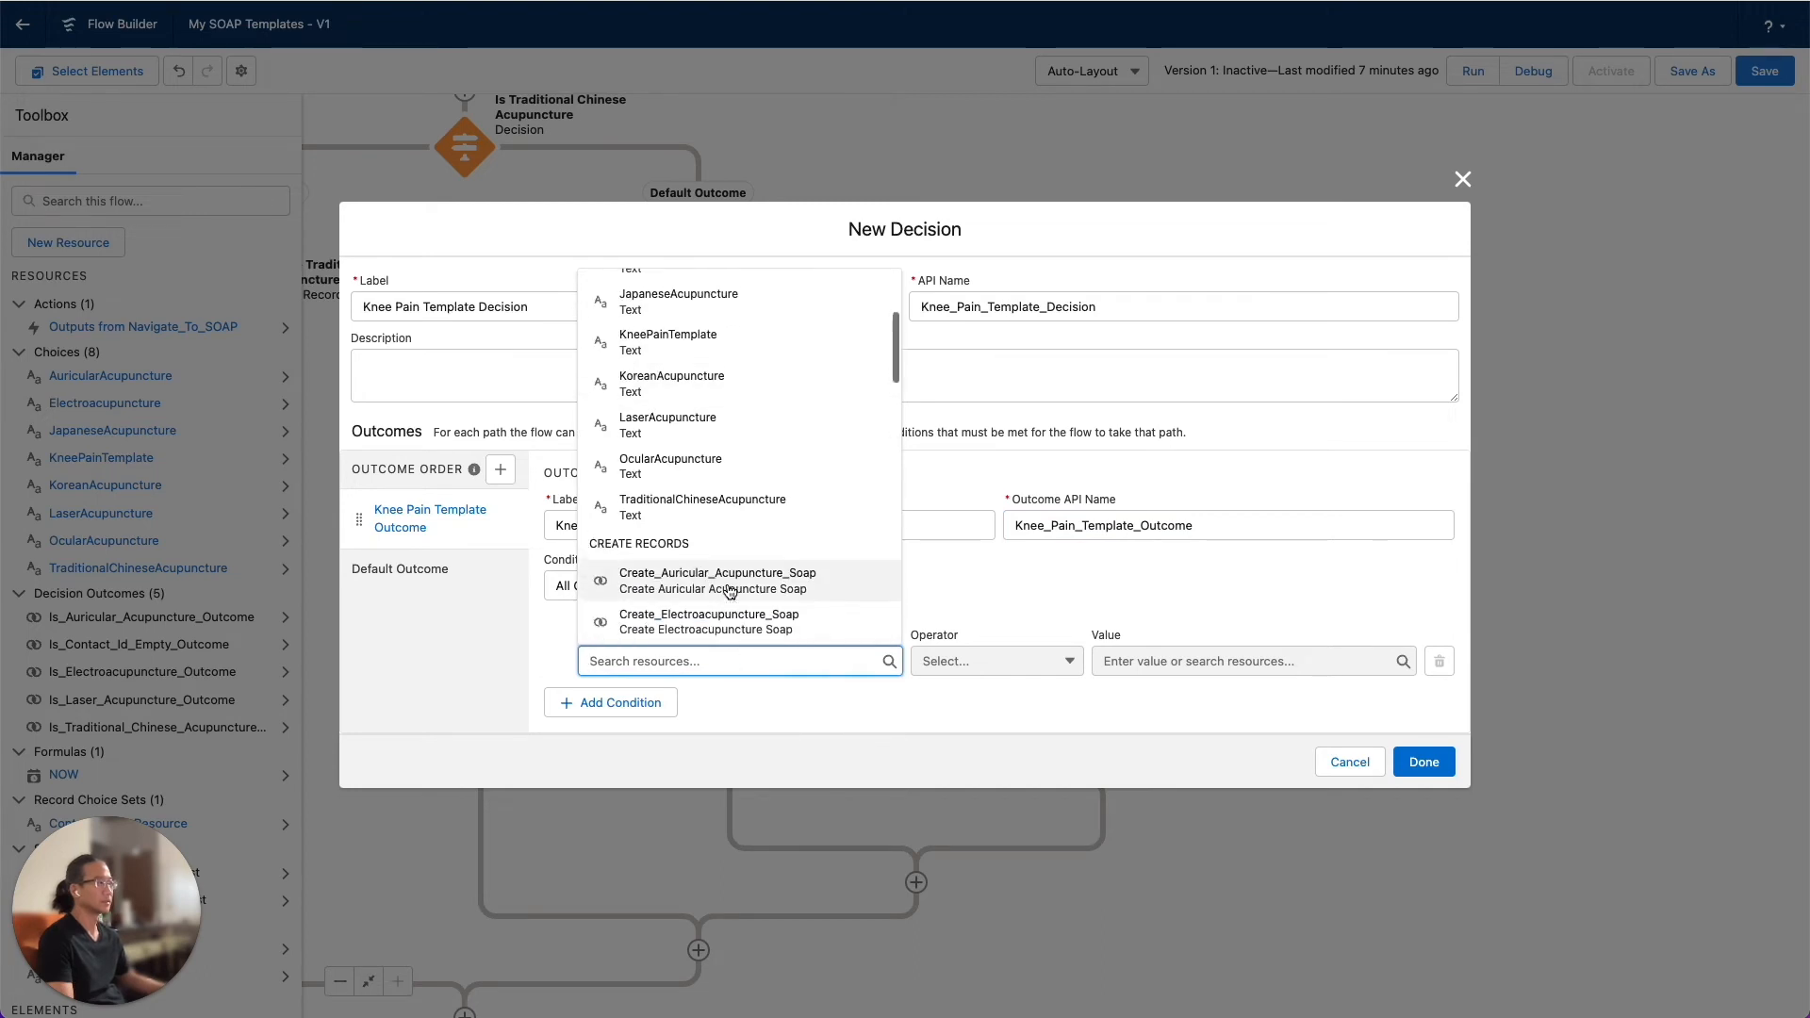
{"action": "scroll", "coordinate": [731, 591], "scroll_direction": "up", "scroll_amount": 2}
{"action": "scroll", "coordinate": [730, 591], "scroll_direction": "down", "scroll_amount": 3}
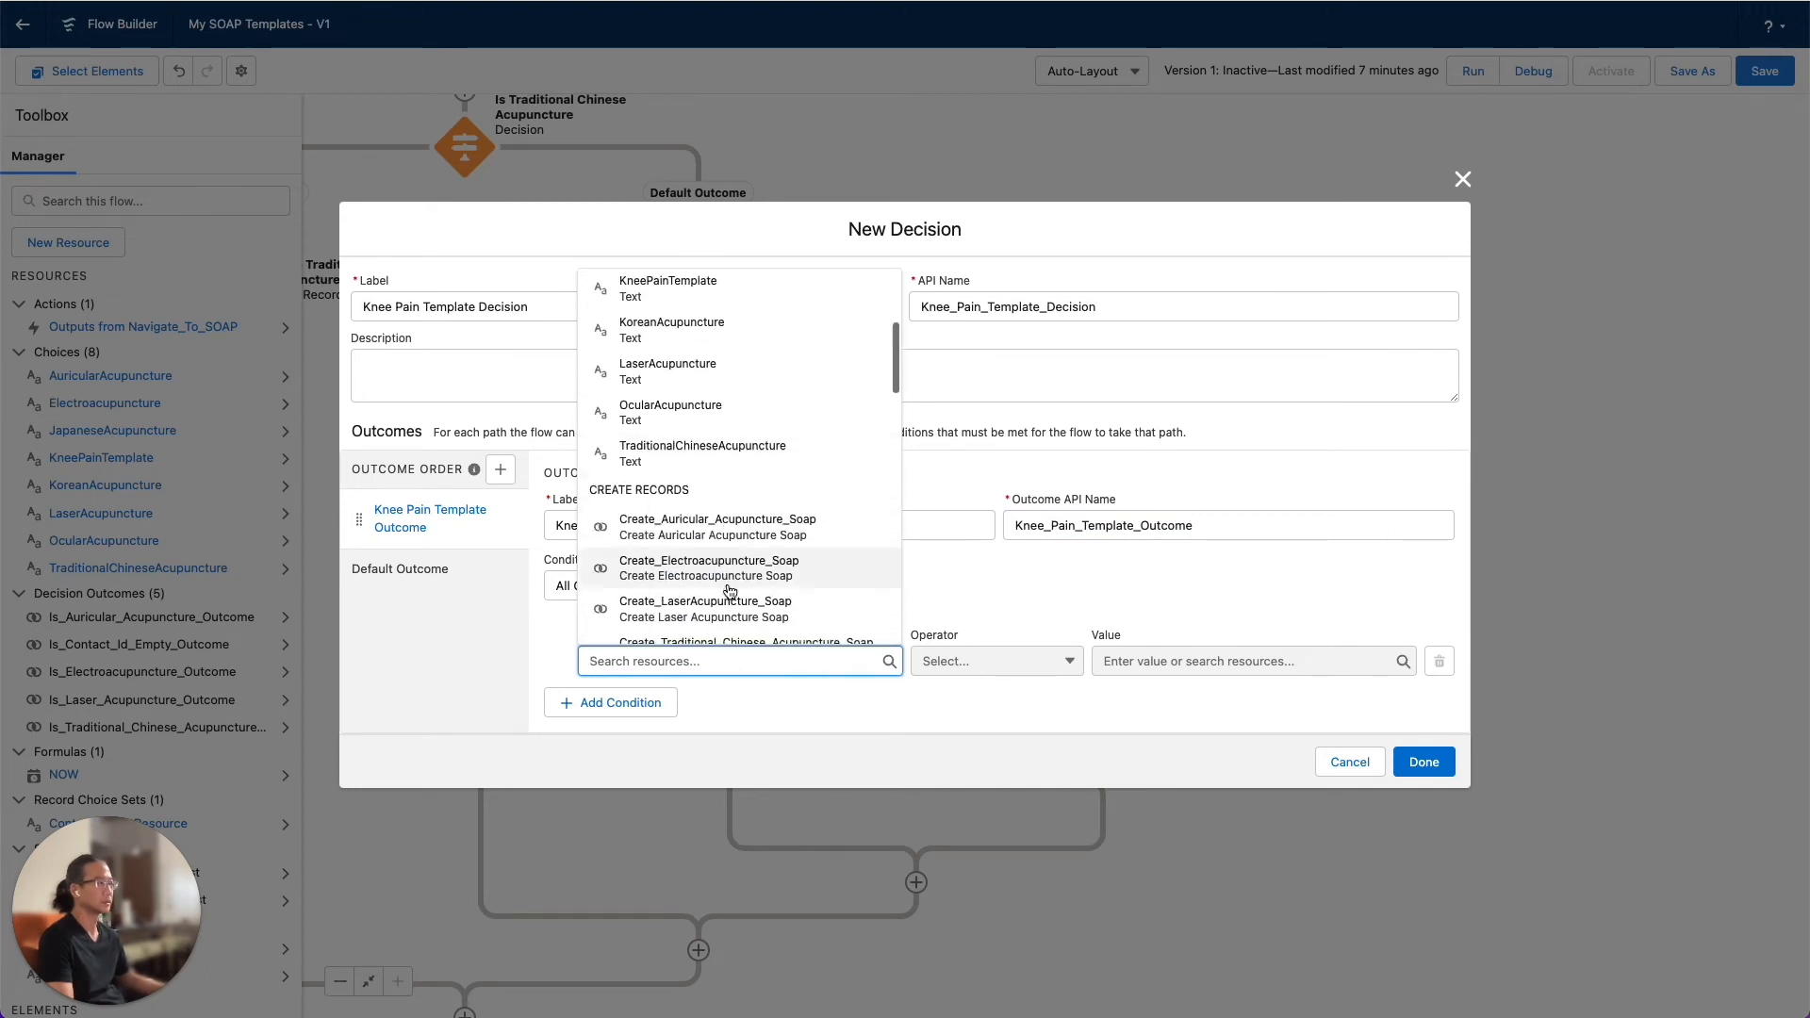
{"action": "scroll", "coordinate": [730, 591], "scroll_direction": "up", "scroll_amount": 5}
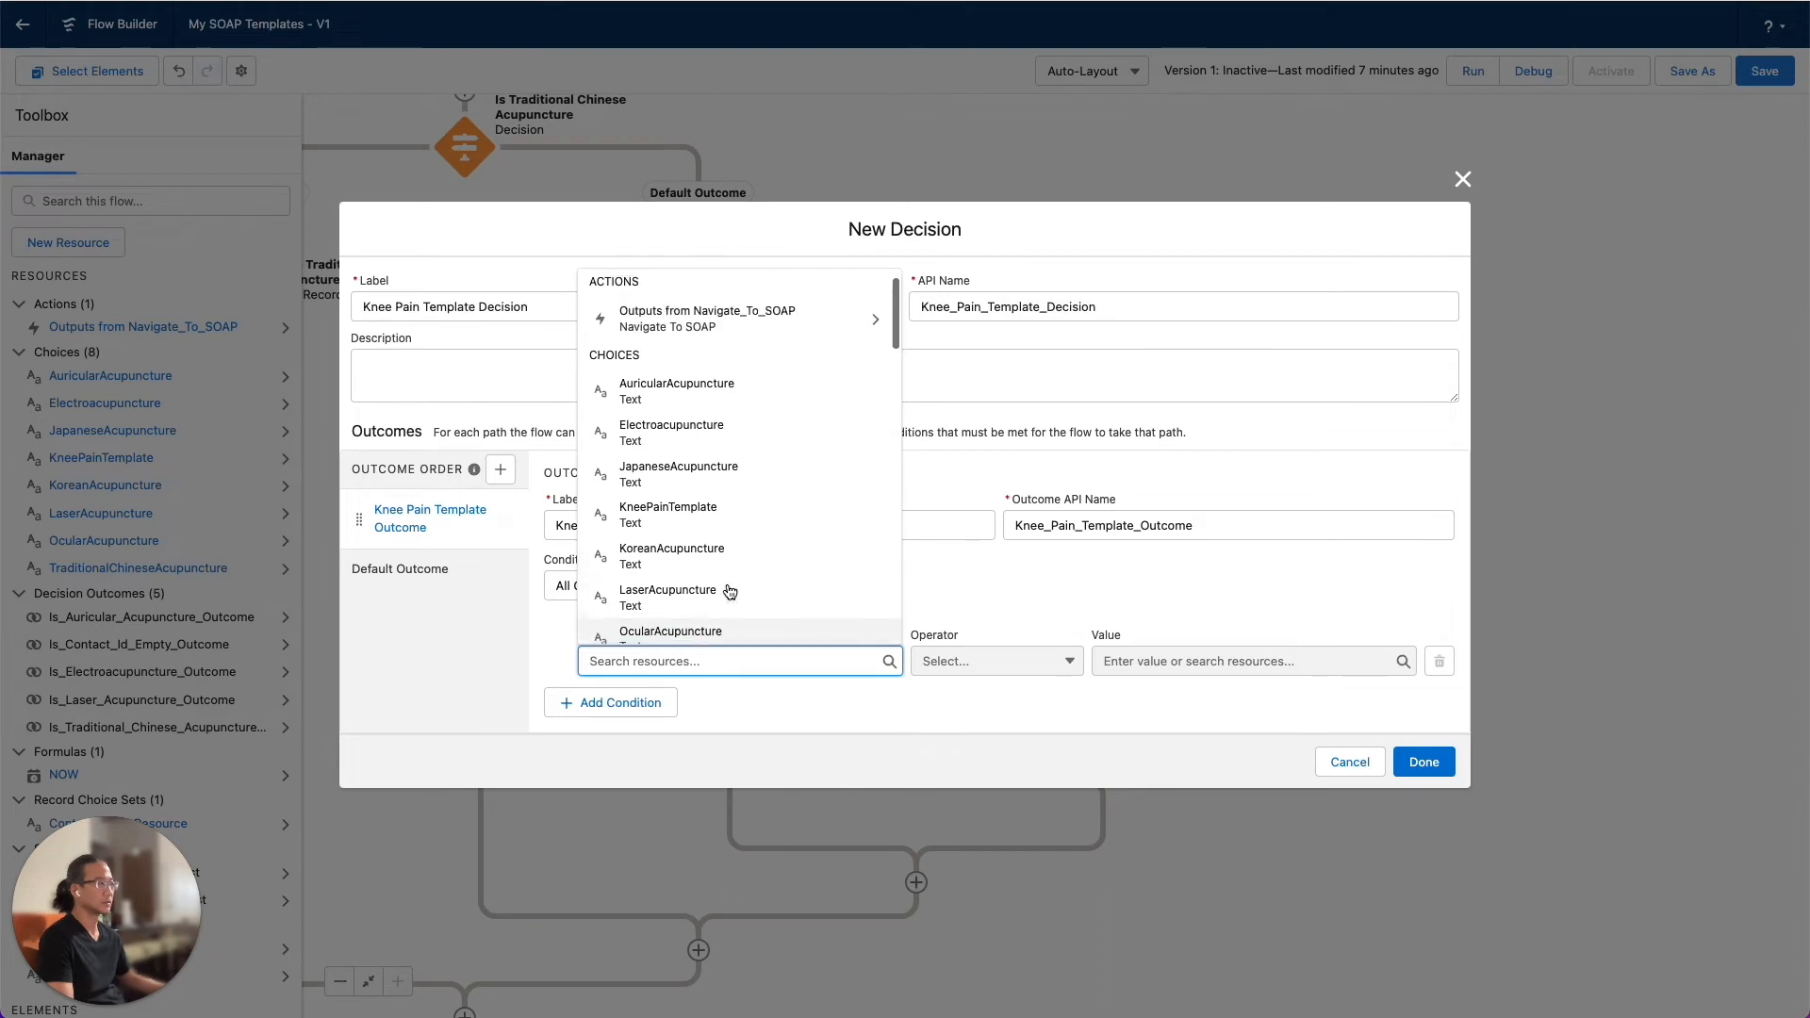
{"action": "left_click", "coordinate": [721, 500]}
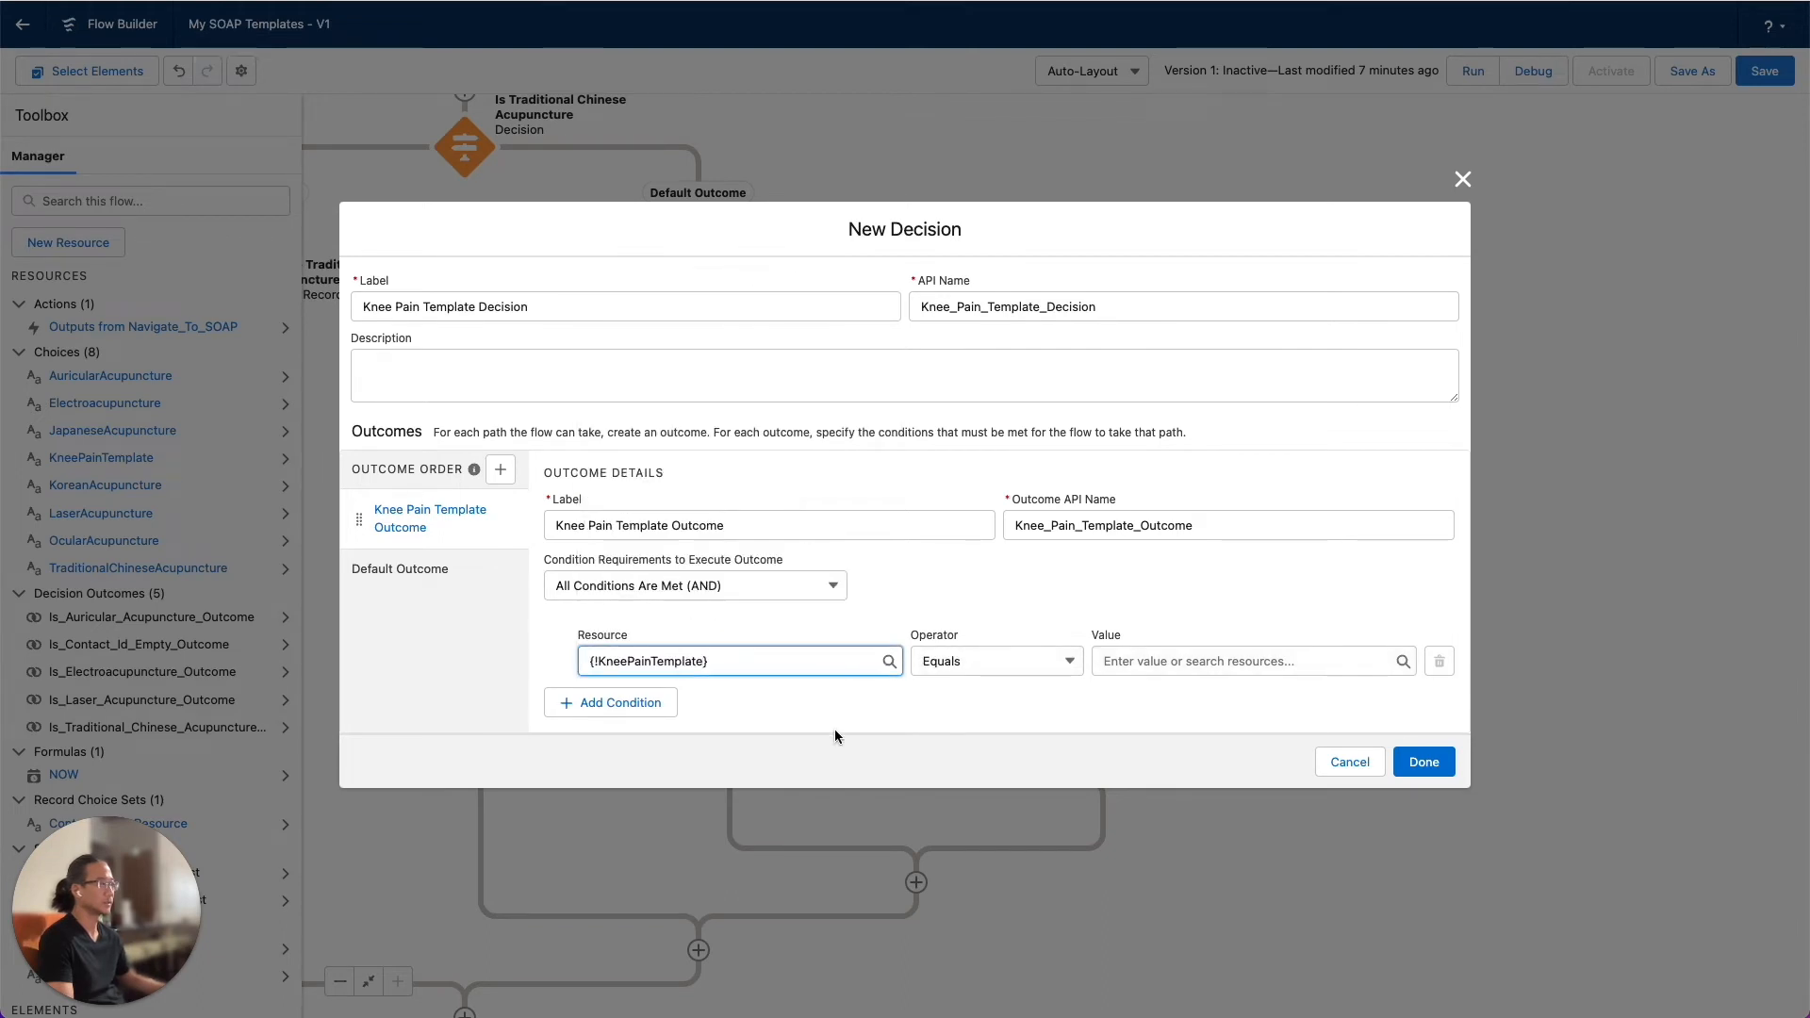
{"action": "left_click", "coordinate": [1167, 670]}
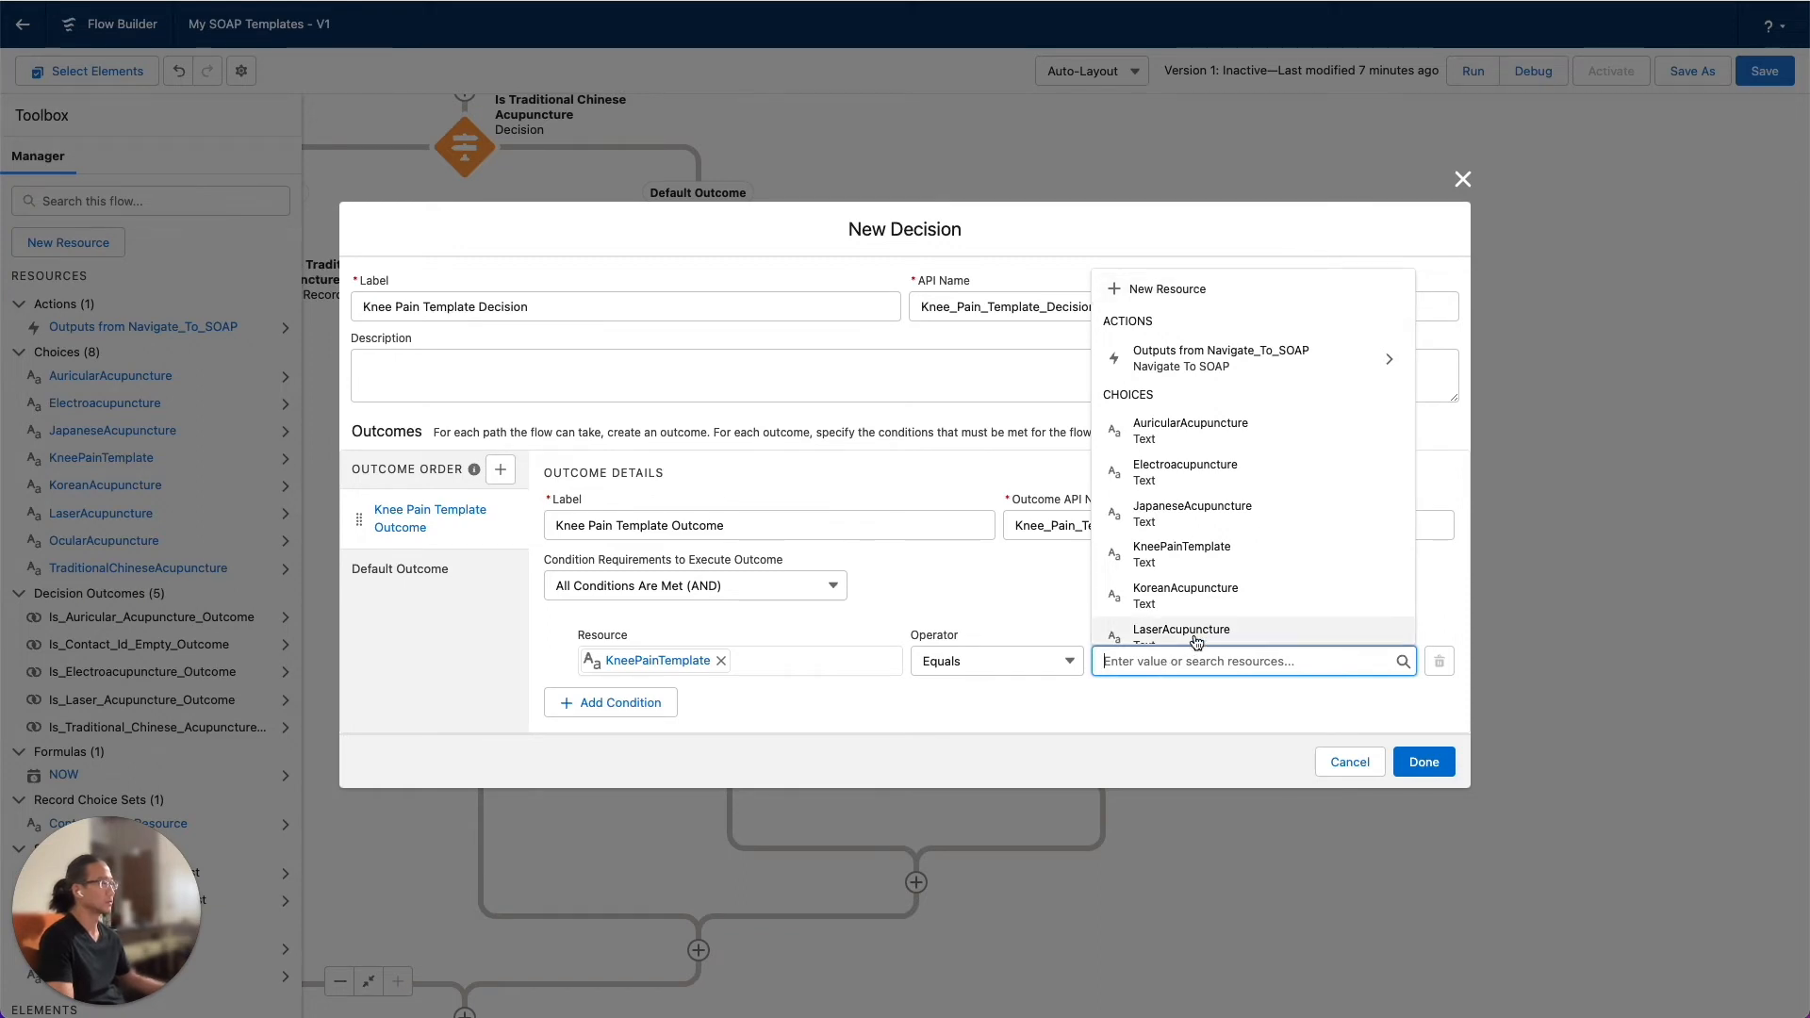
{"action": "left_click", "coordinate": [1197, 550]}
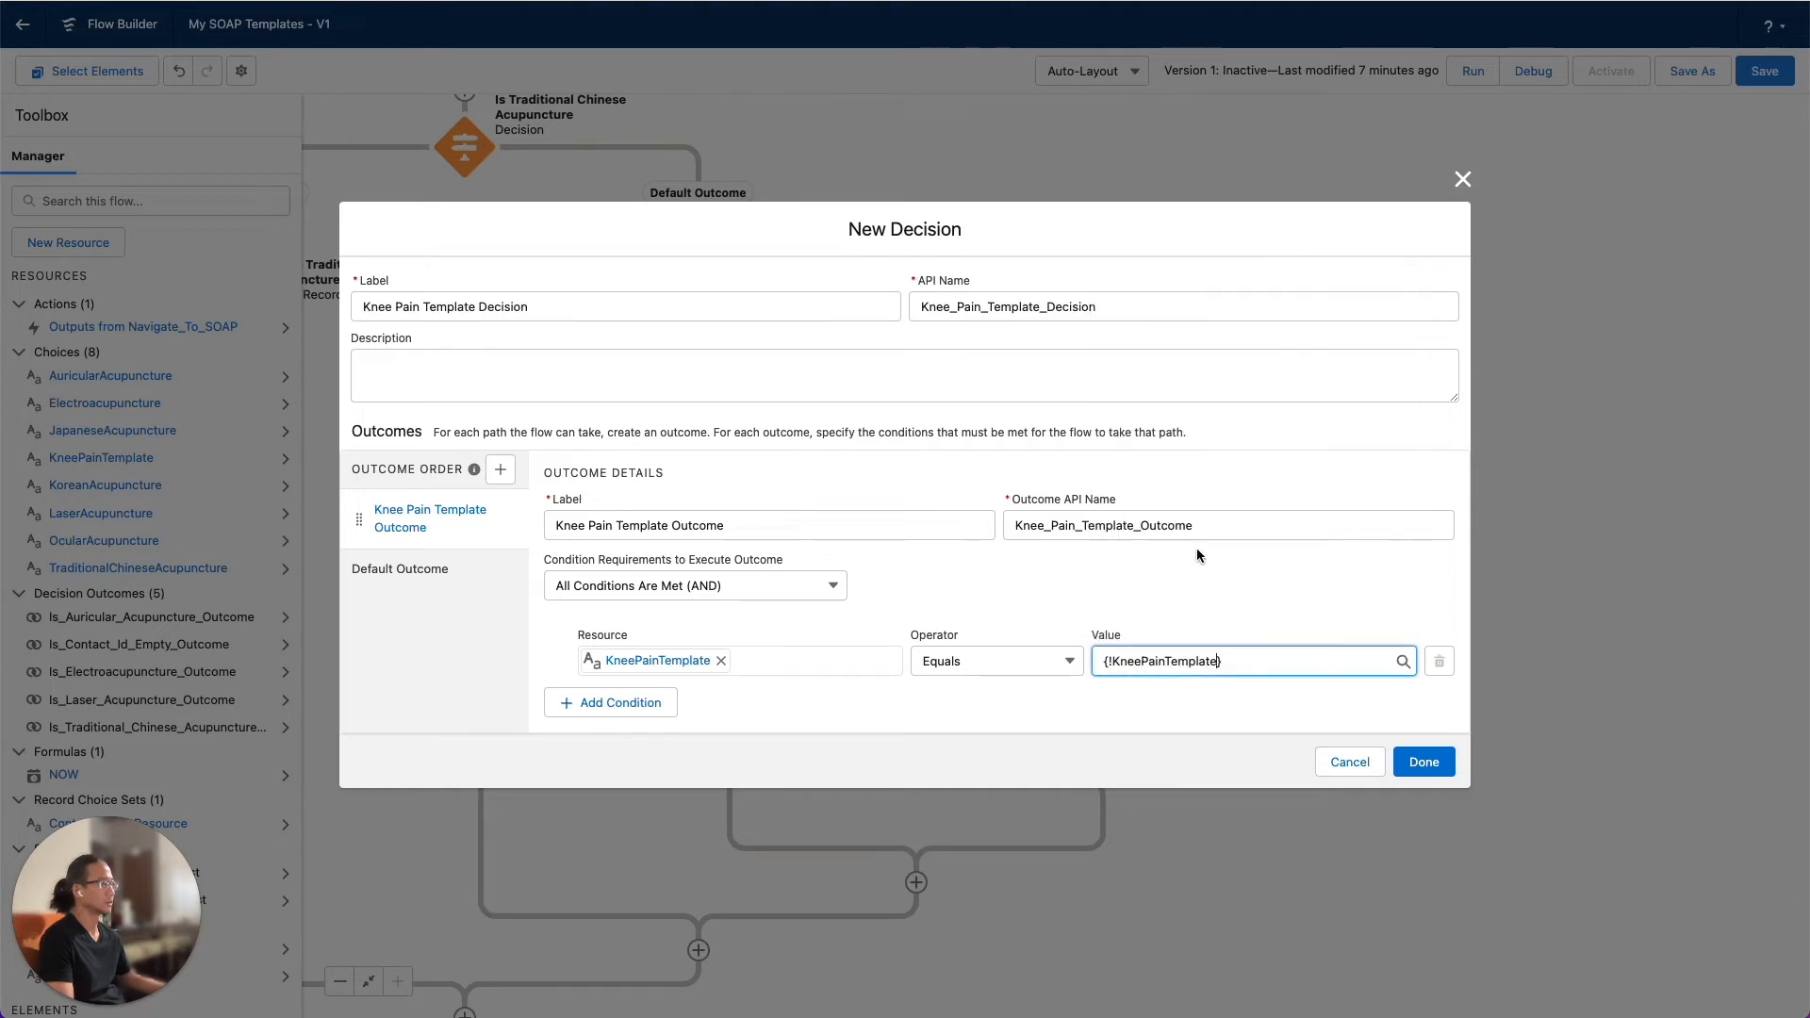
Try the Navigate_To_SOAP outputs as the condition's resource in place of KneePainTemplate, and clear the entry
{"action": "left_click", "coordinate": [721, 660]}
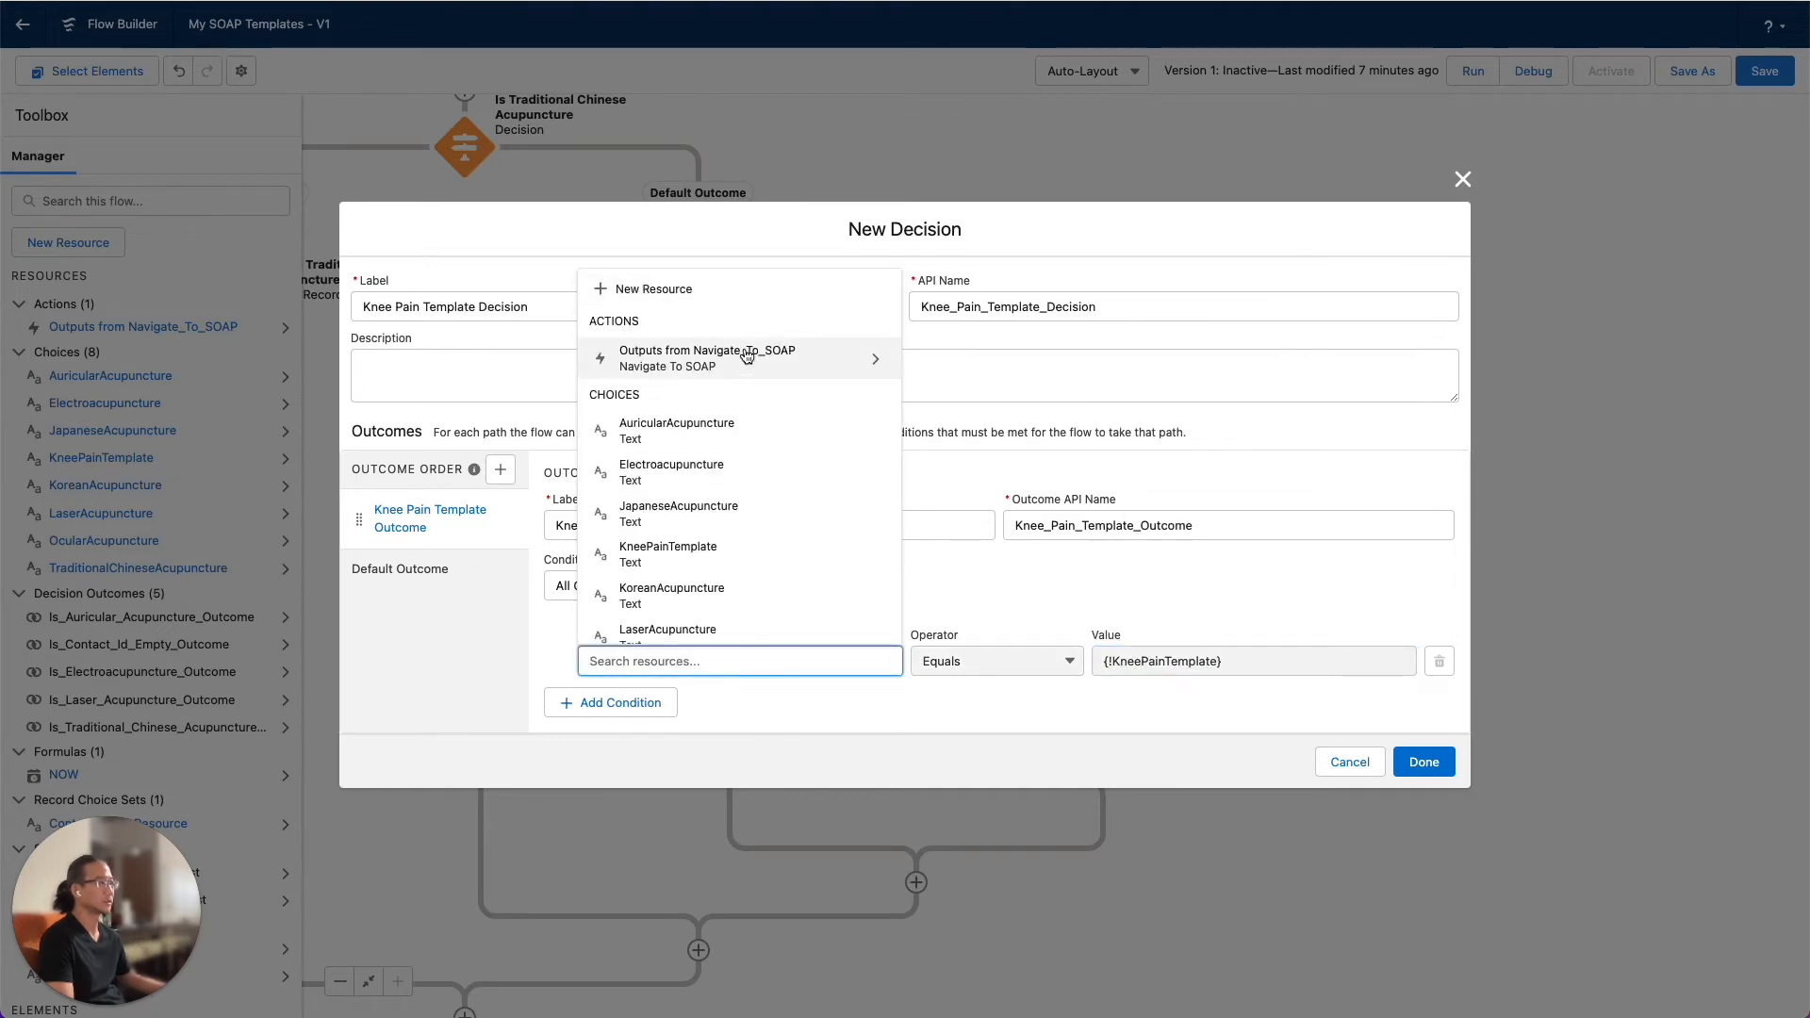
{"action": "scroll", "coordinate": [746, 358], "scroll_direction": "down", "scroll_amount": 5}
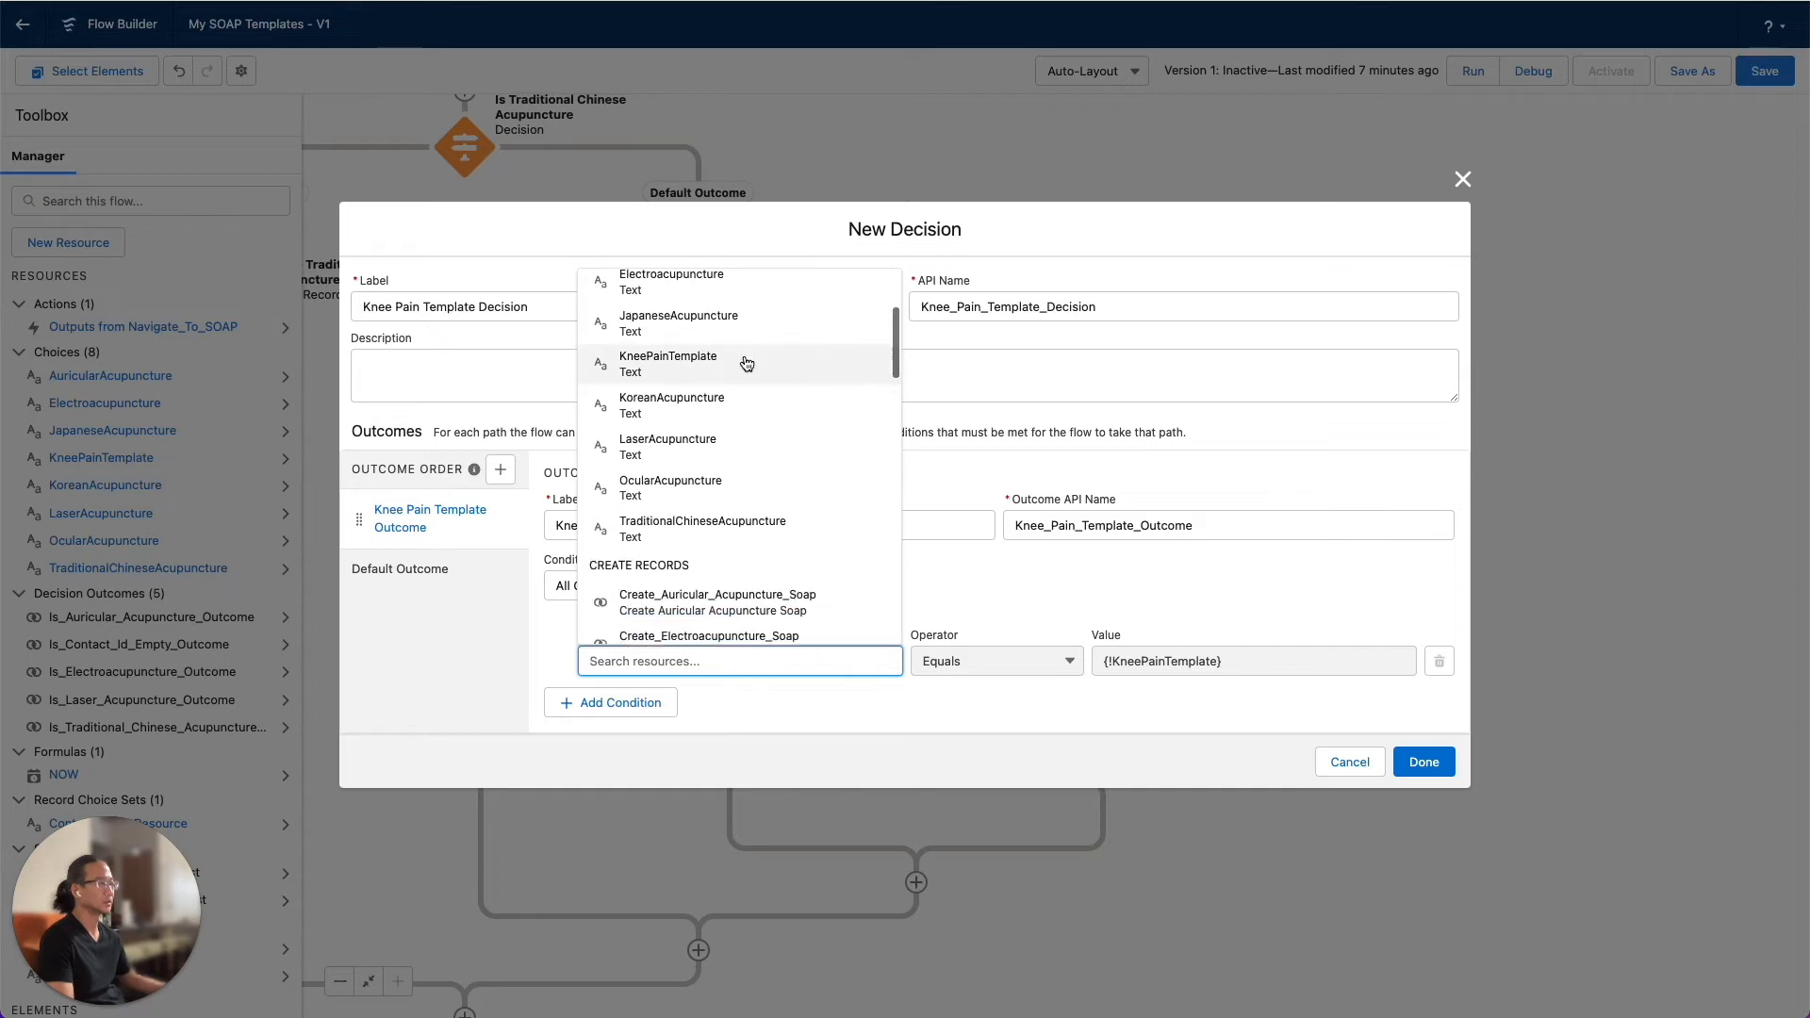
{"action": "scroll", "coordinate": [744, 361], "scroll_direction": "down", "scroll_amount": 5}
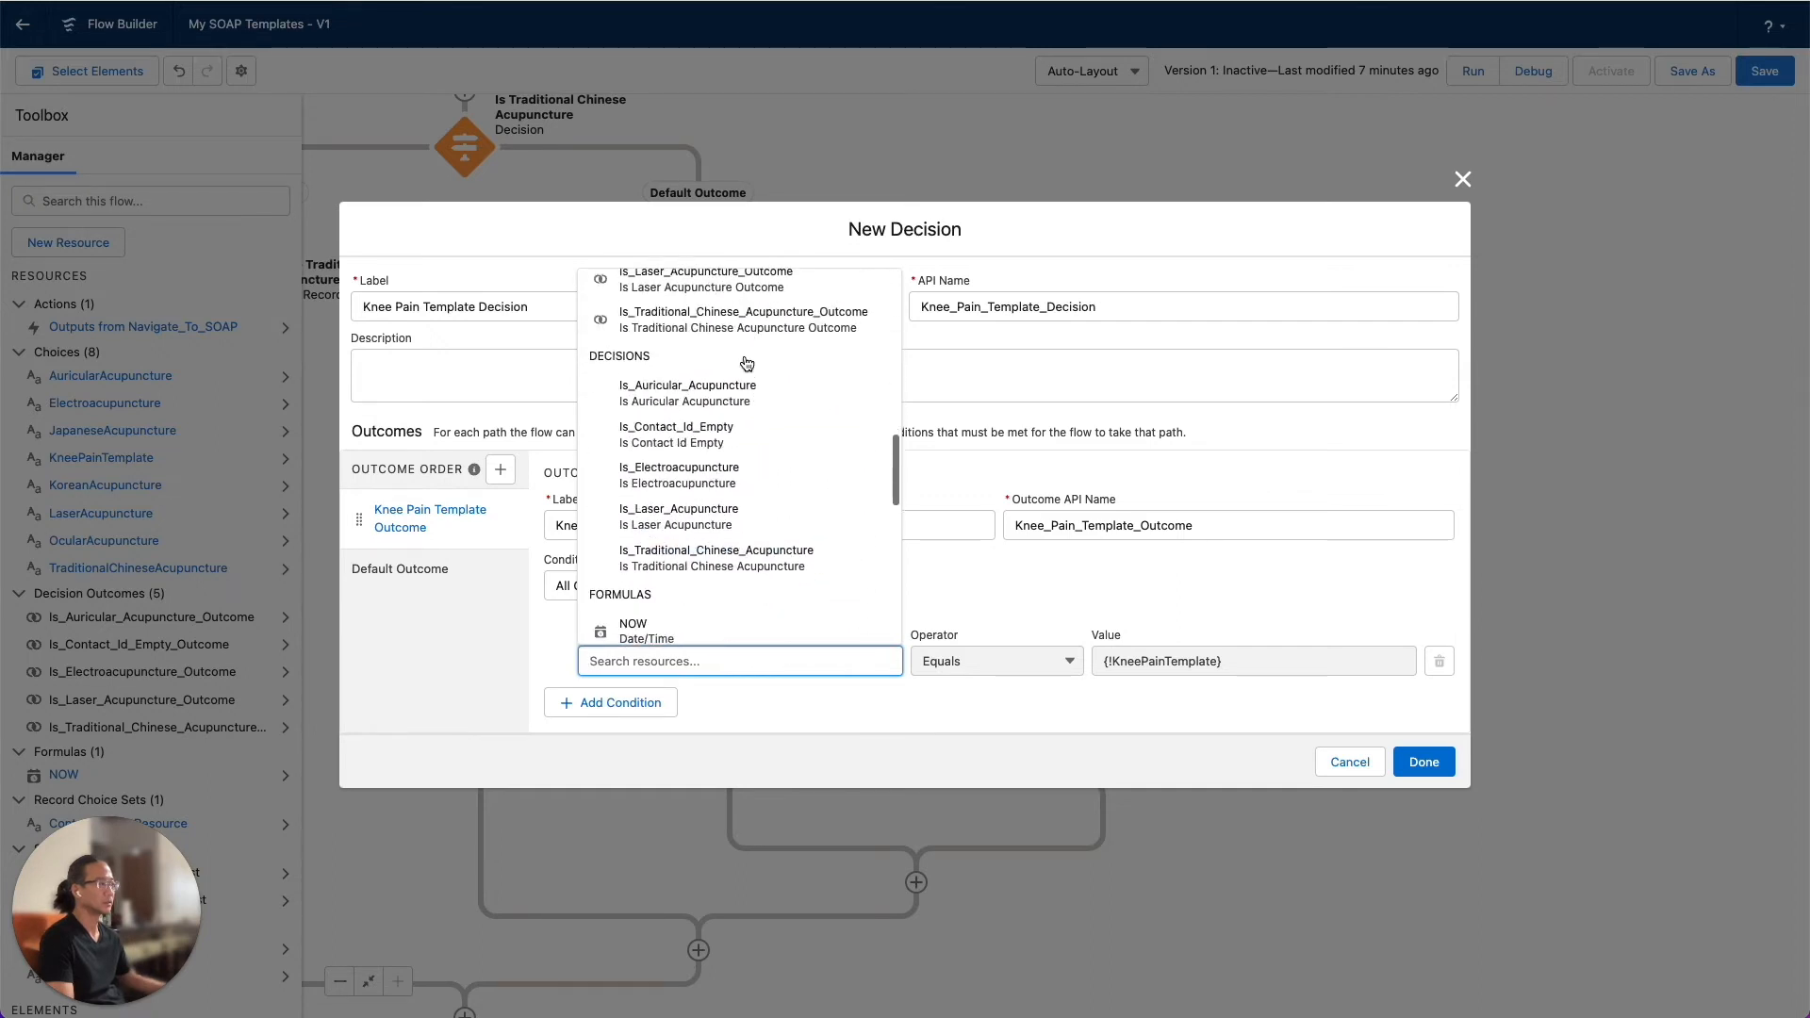
{"action": "scroll", "coordinate": [745, 361], "scroll_direction": "down", "scroll_amount": 3}
{"action": "scroll", "coordinate": [746, 362], "scroll_direction": "up", "scroll_amount": 3}
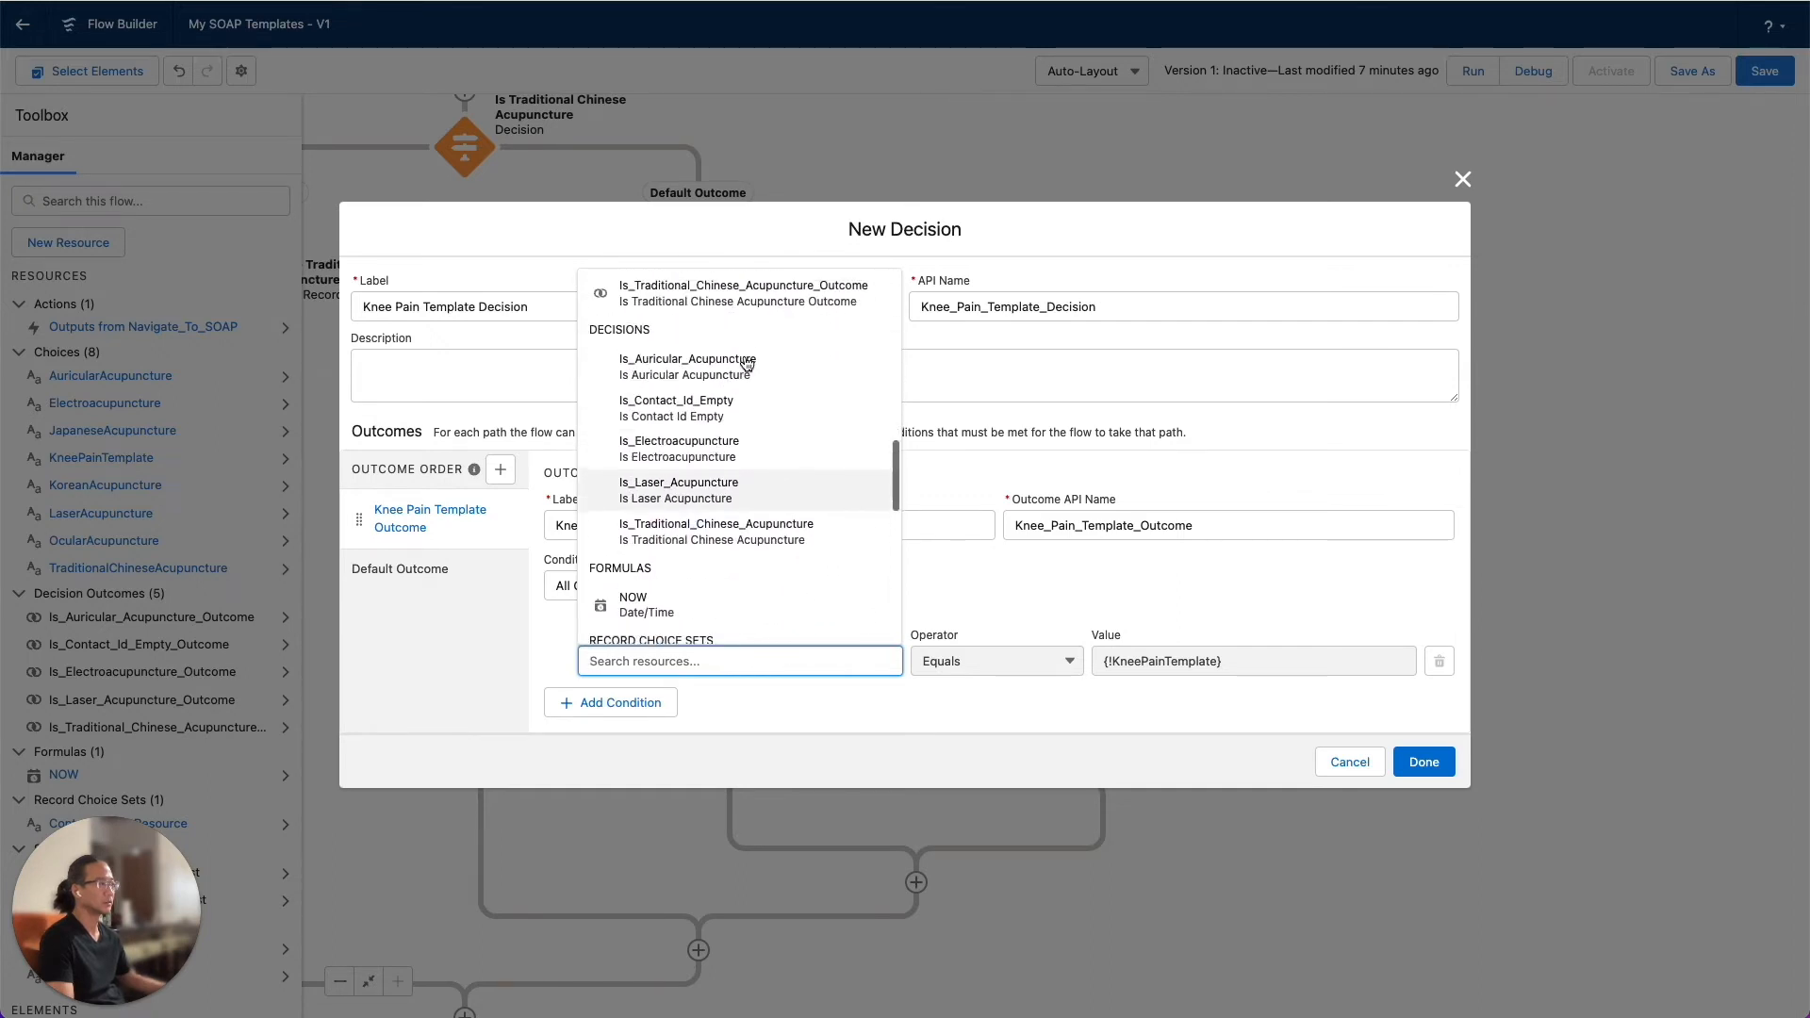
{"action": "scroll", "coordinate": [747, 363], "scroll_direction": "down", "scroll_amount": 3}
{"action": "scroll", "coordinate": [747, 363], "scroll_direction": "down", "scroll_amount": 3}
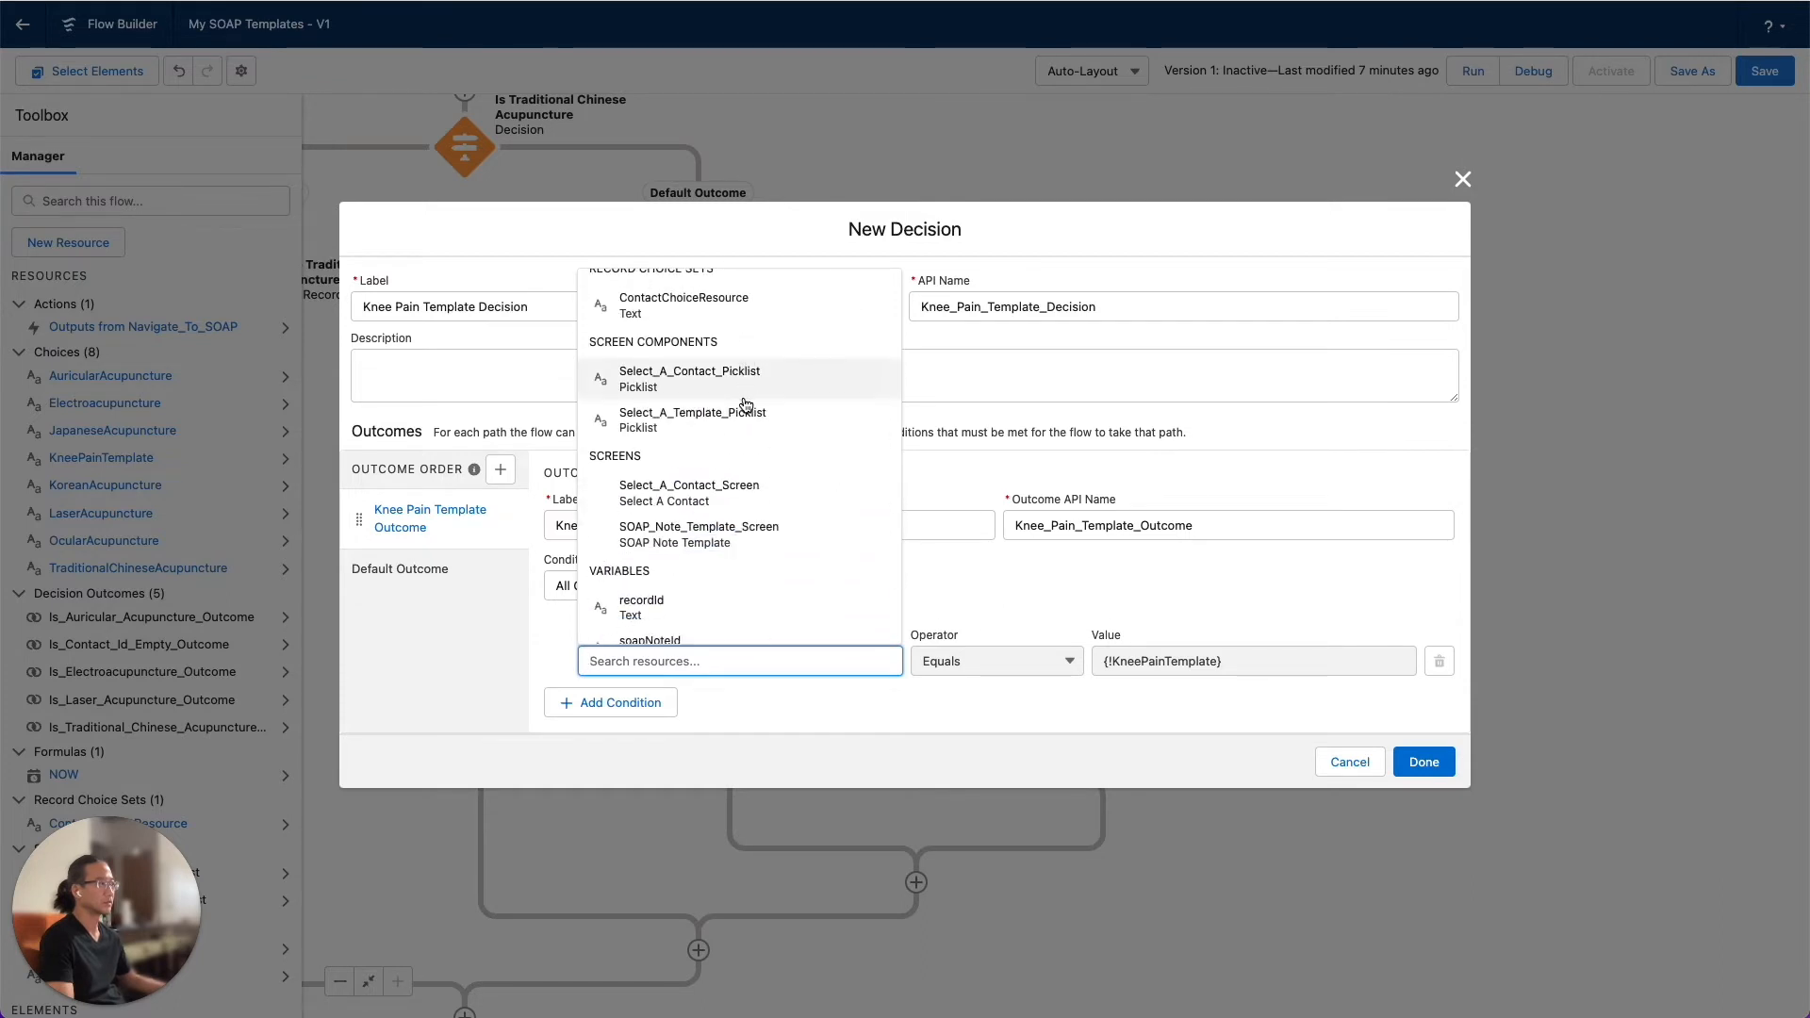
{"action": "scroll", "coordinate": [744, 429], "scroll_direction": "down", "scroll_amount": 5}
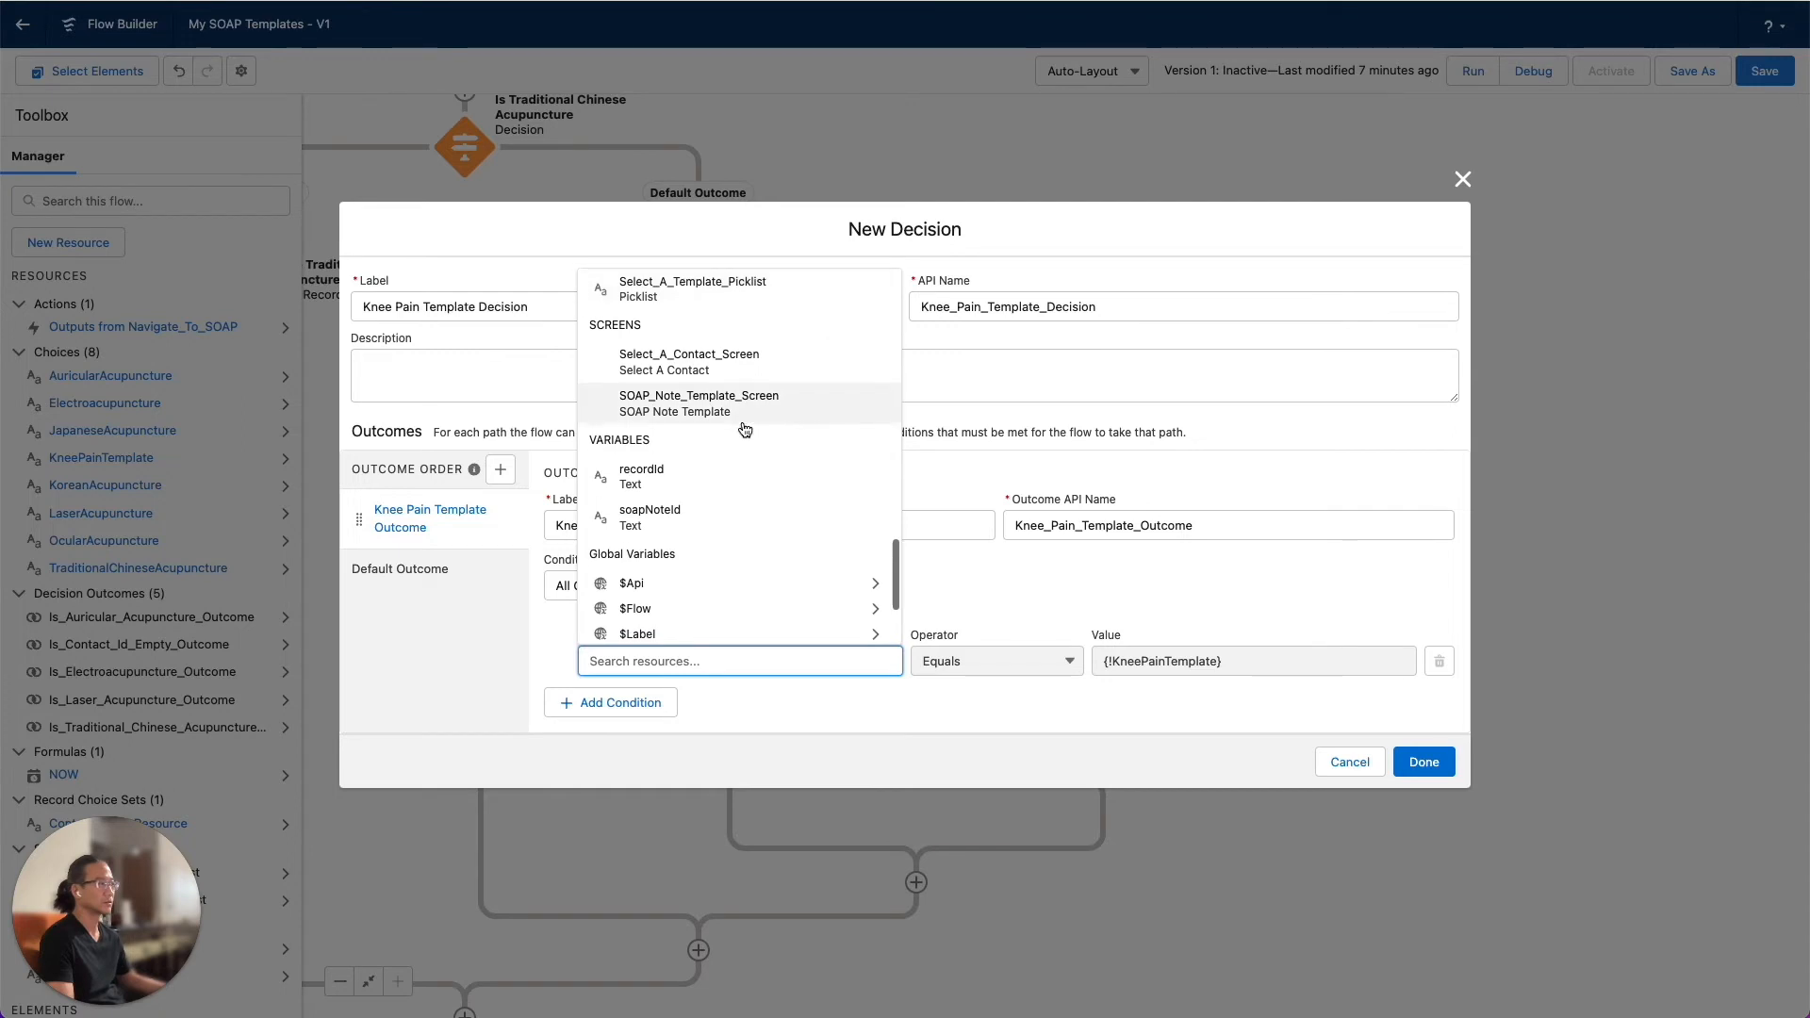
{"action": "scroll", "coordinate": [744, 424], "scroll_direction": "up", "scroll_amount": 8}
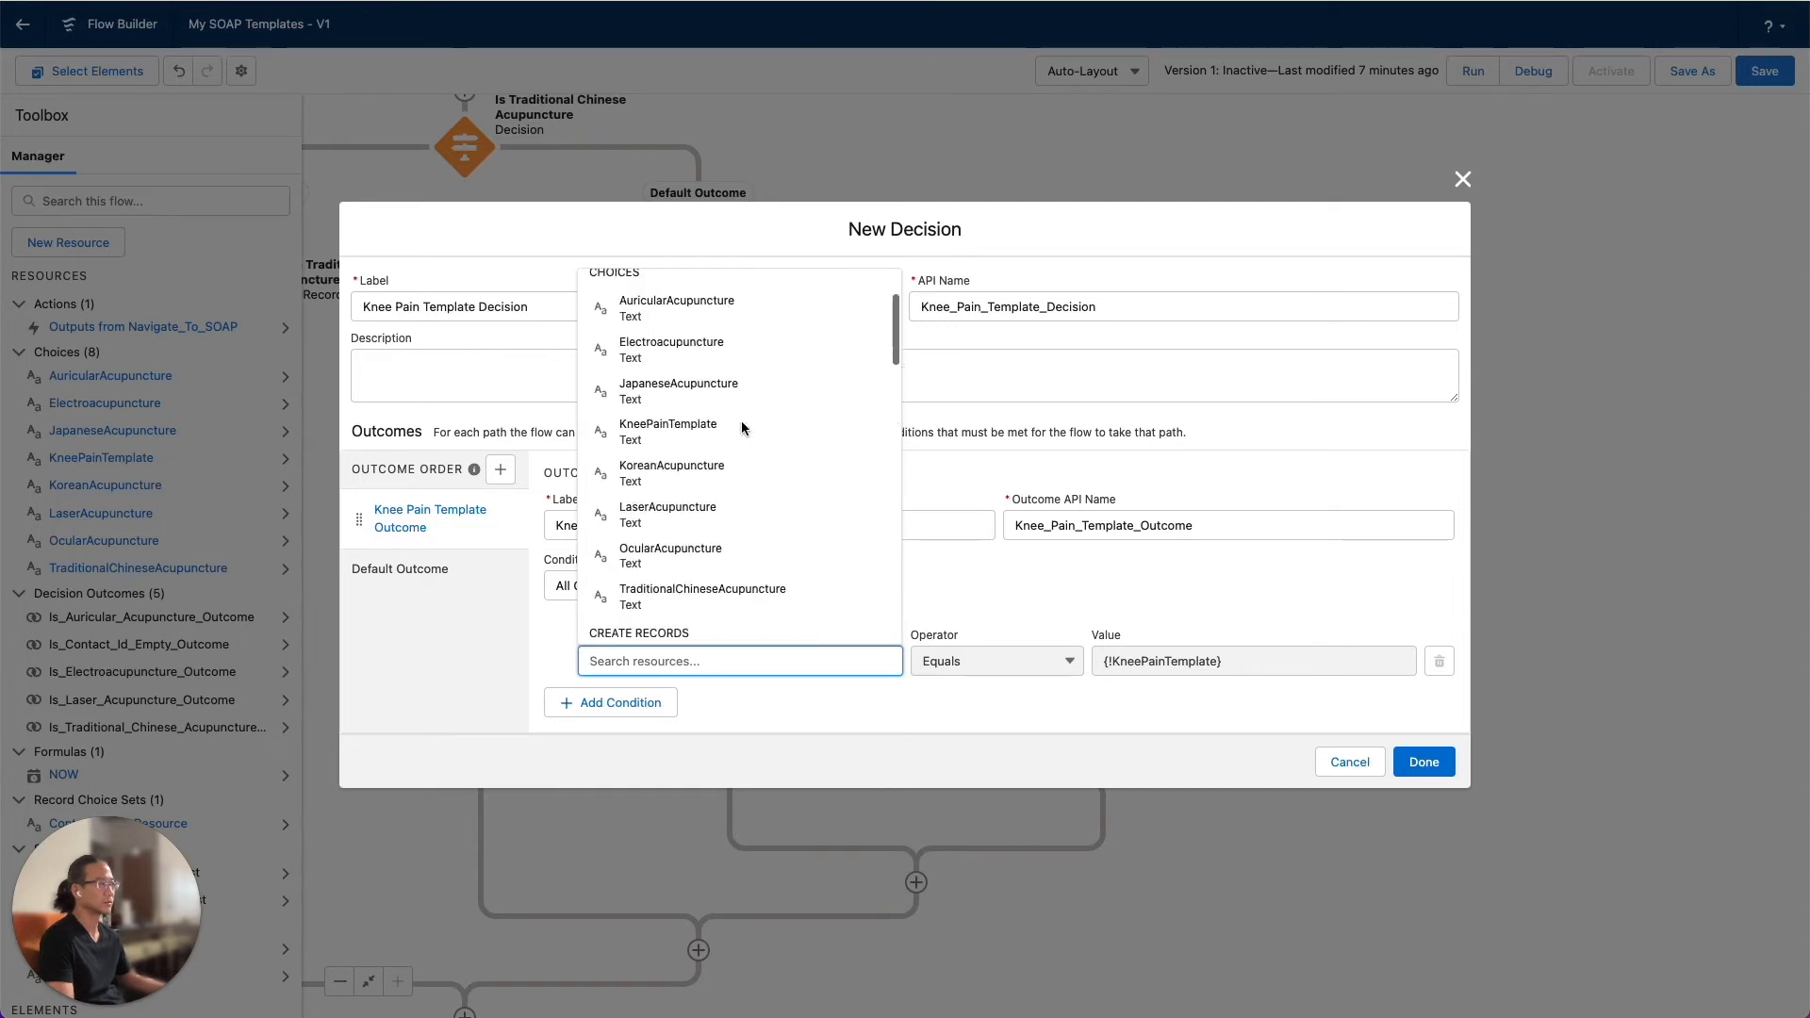
{"action": "left_click", "coordinate": [744, 382]}
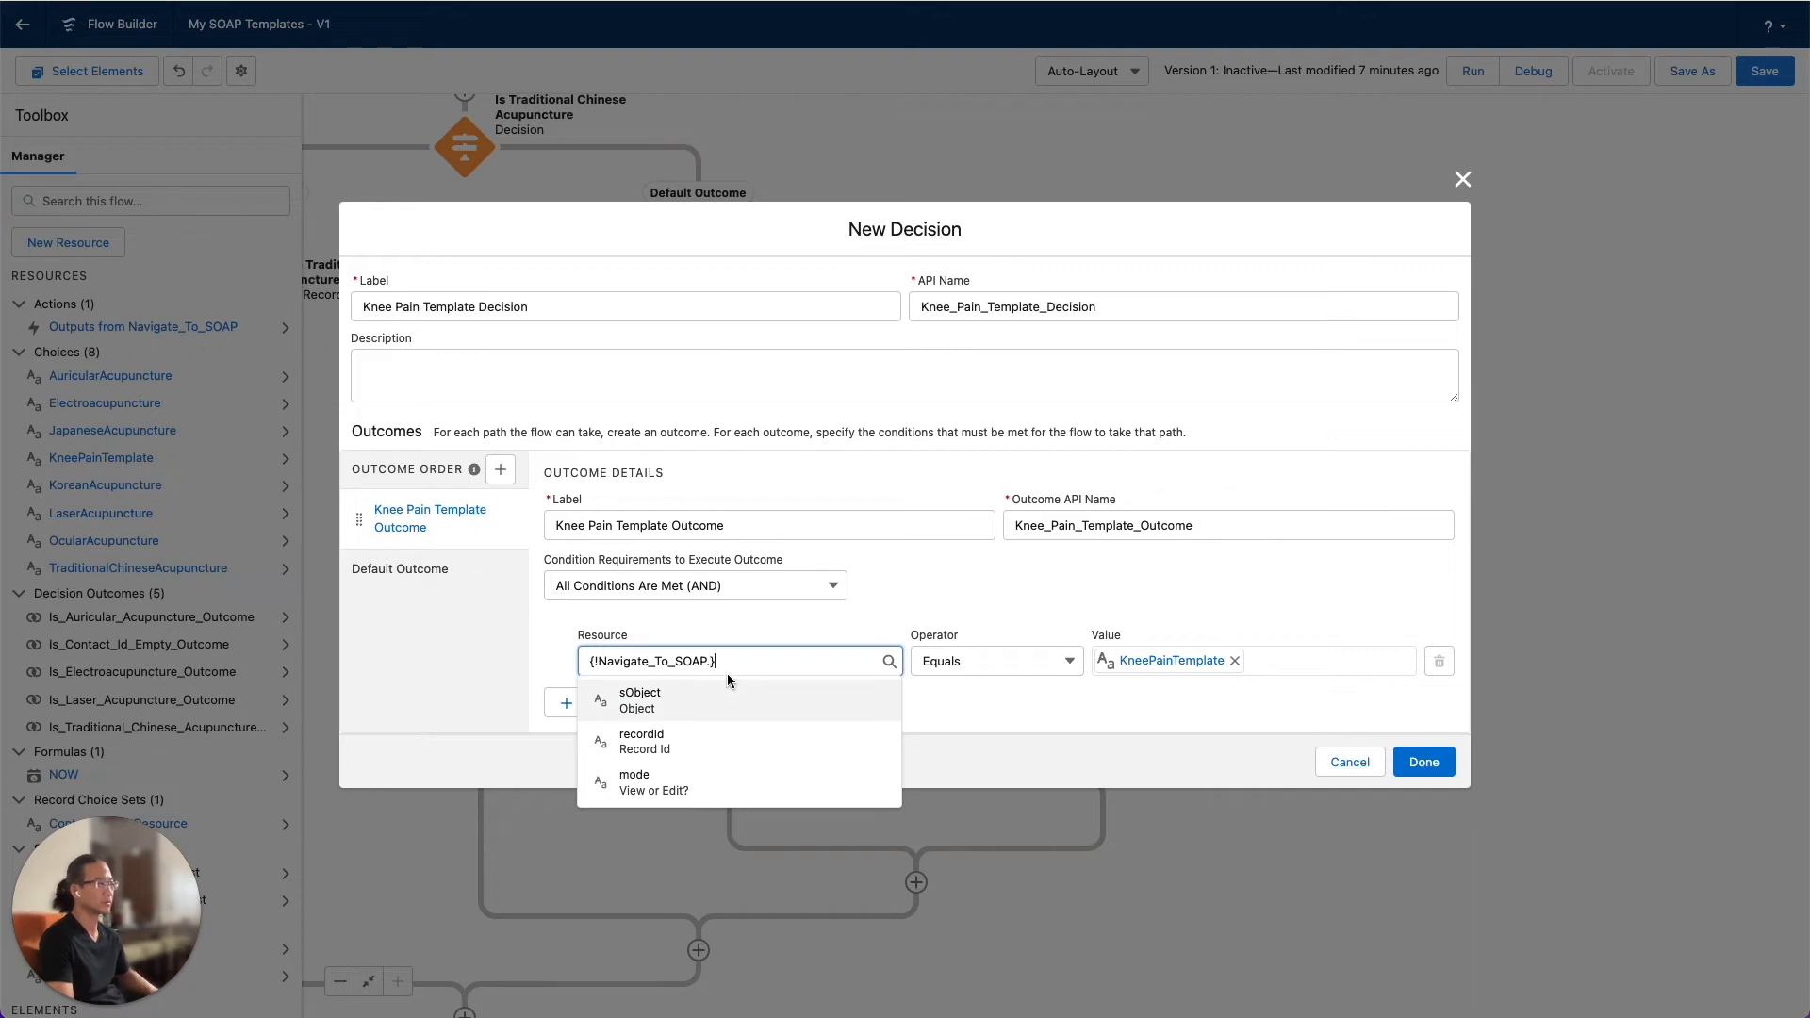
{"action": "key", "text": "super+a"}
{"action": "key", "text": "BackSpace"}
{"action": "left_click", "coordinate": [1037, 714]}
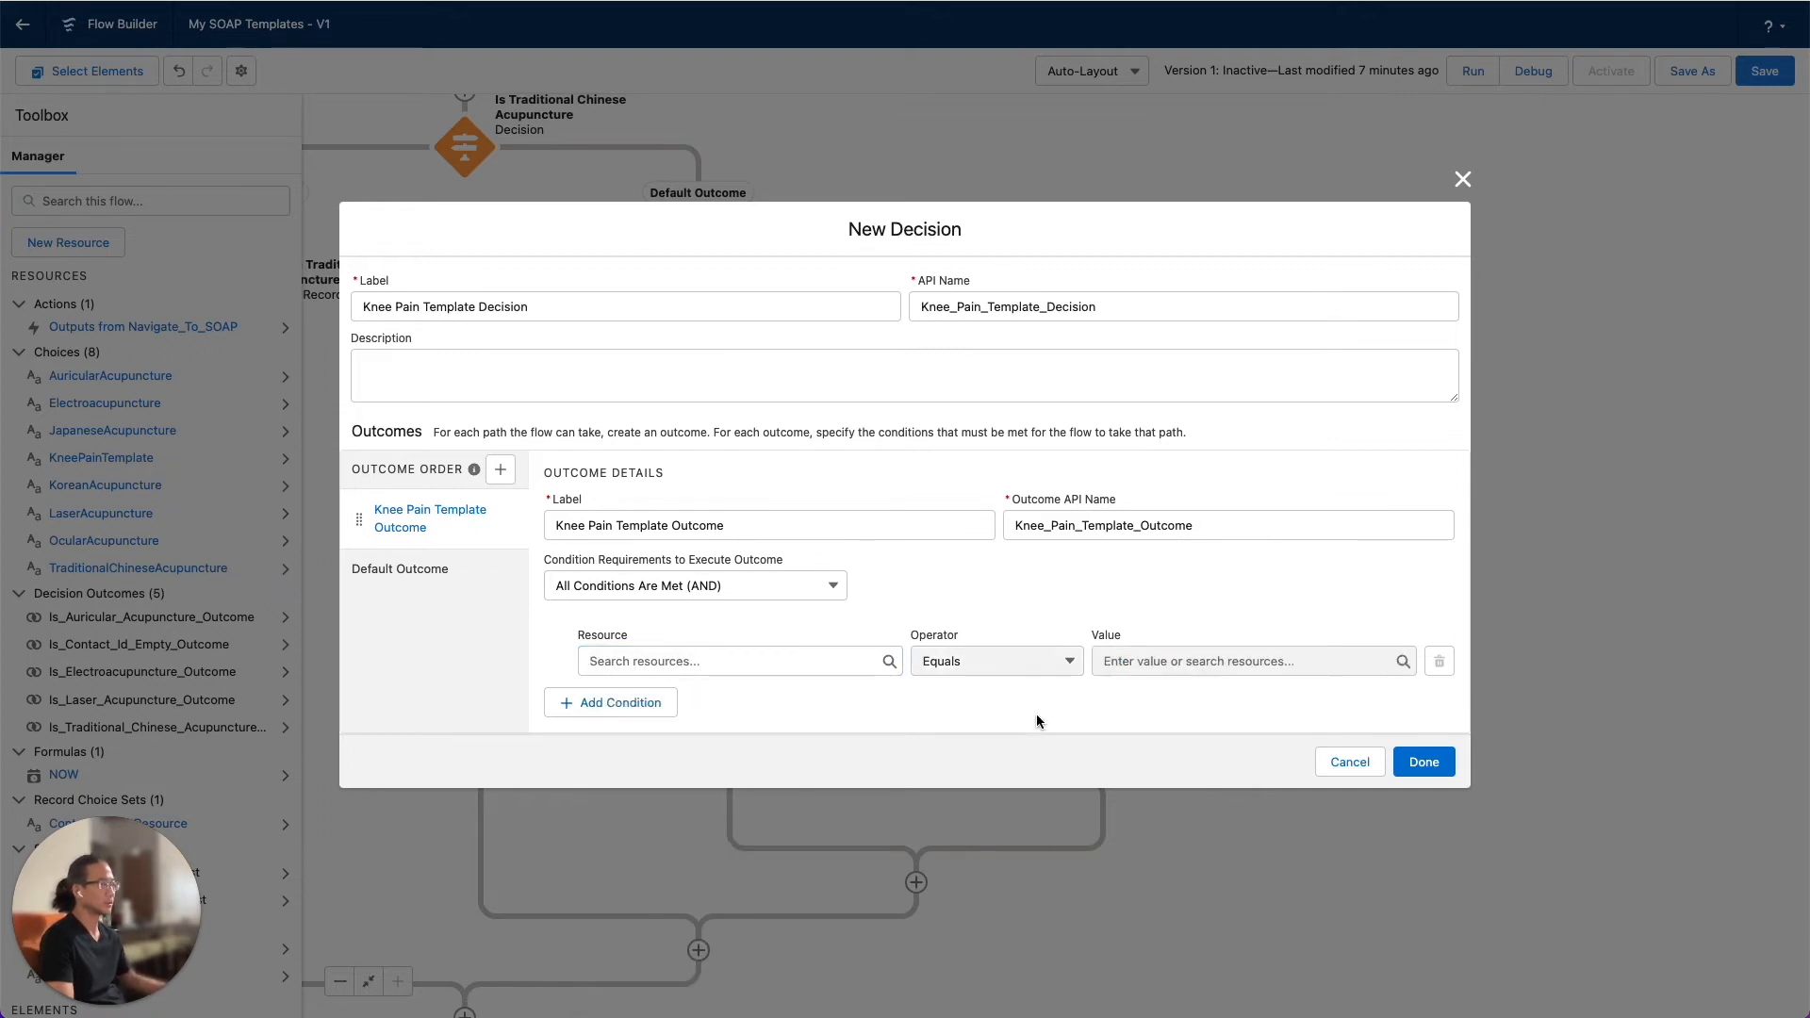
Look through the available resources for the outcome's condition and cancel the new decision
{"action": "left_click", "coordinate": [784, 660]}
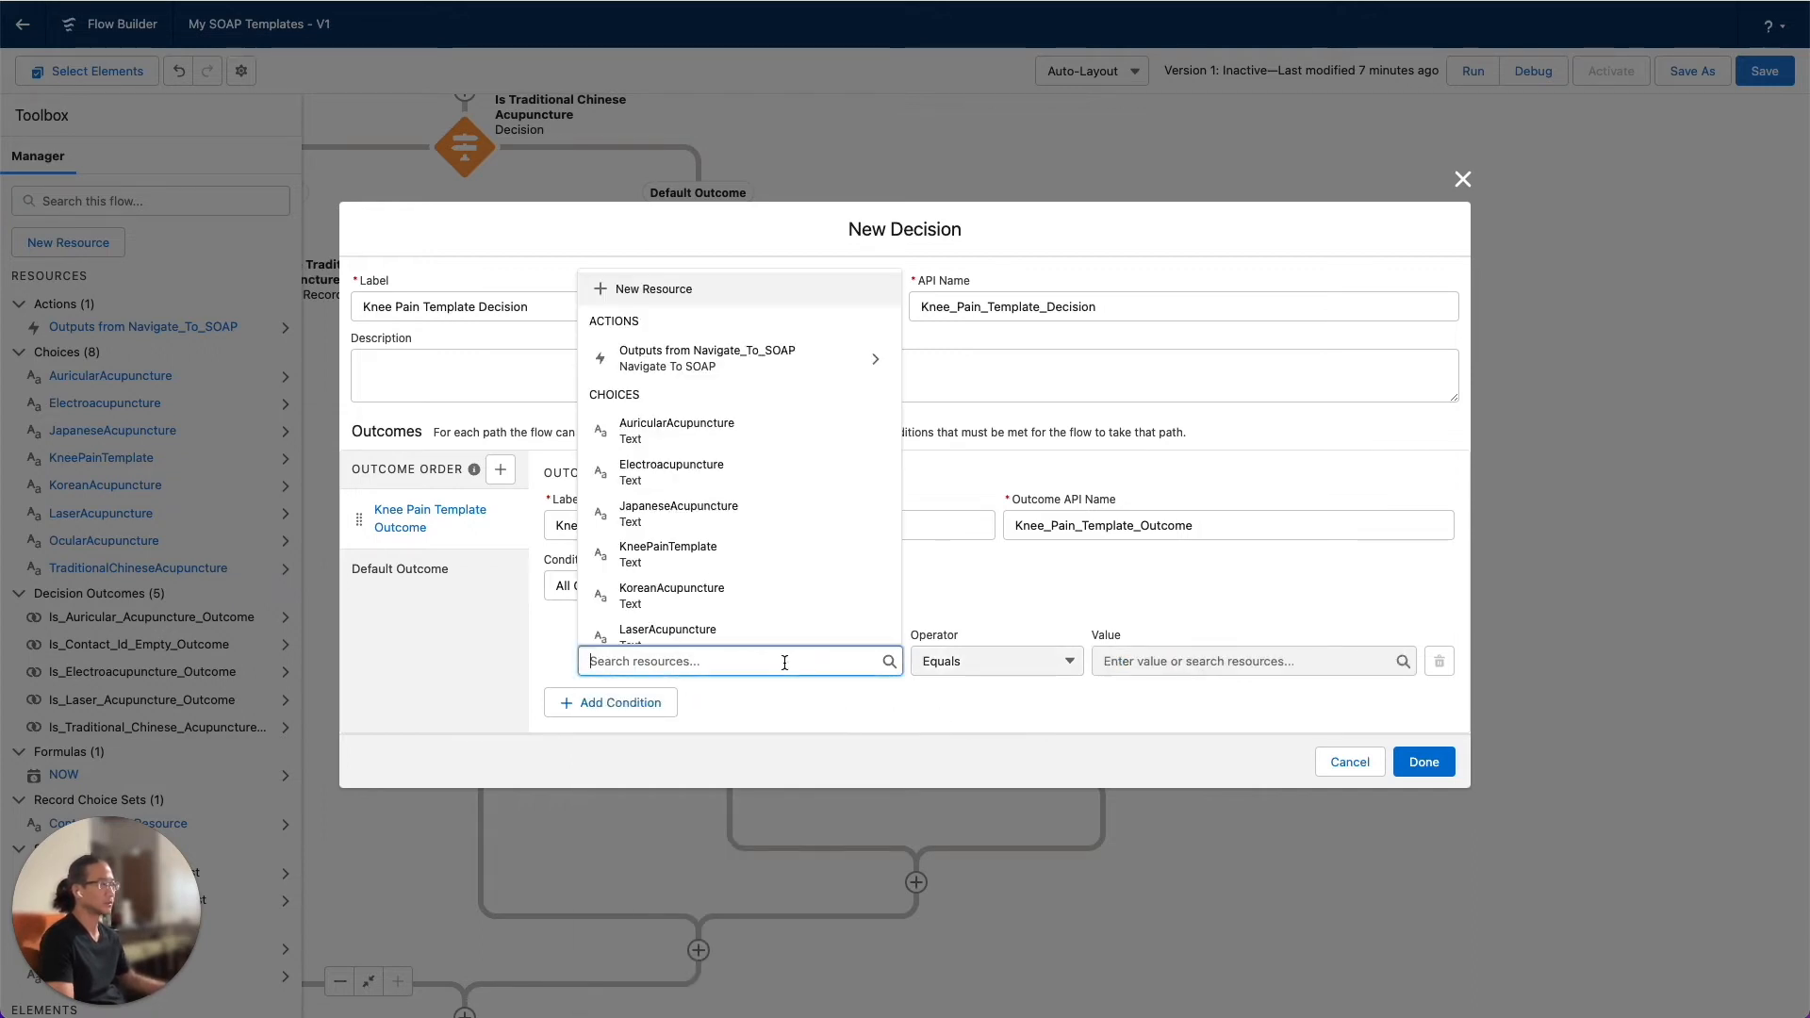
{"action": "scroll", "coordinate": [780, 557], "scroll_direction": "down", "scroll_amount": 5}
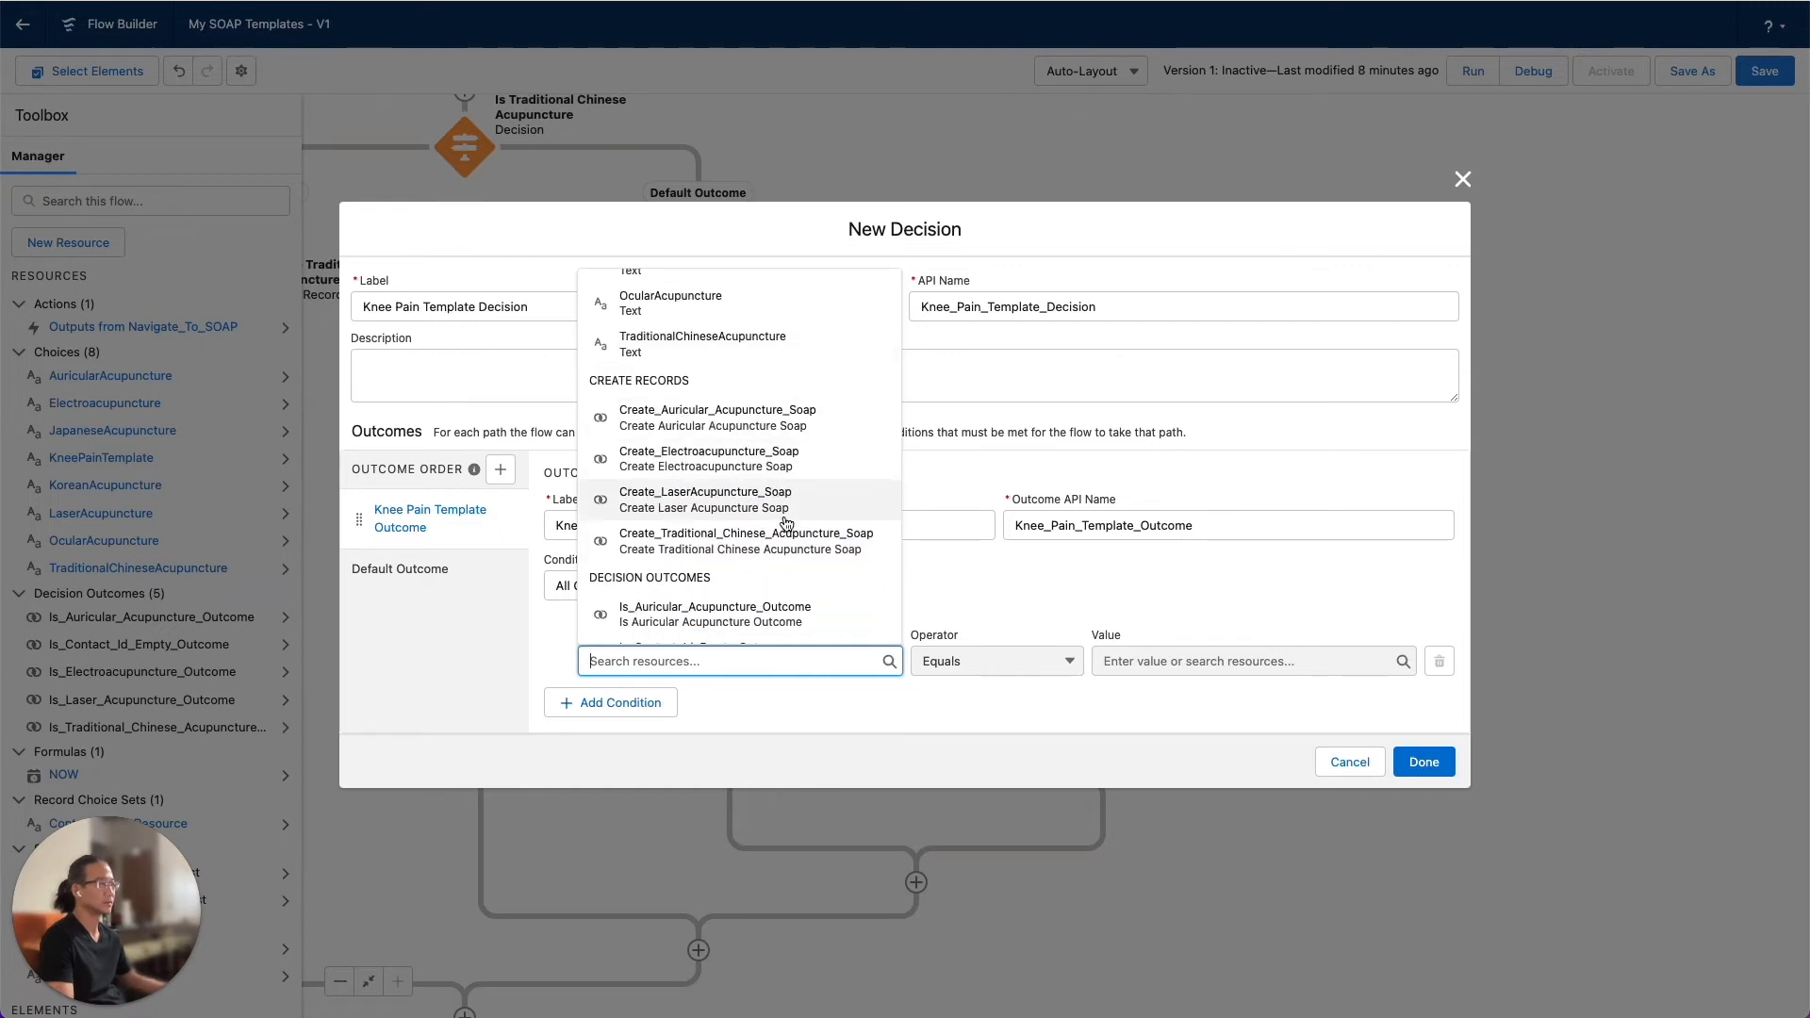
{"action": "scroll", "coordinate": [784, 541], "scroll_direction": "down", "scroll_amount": 5}
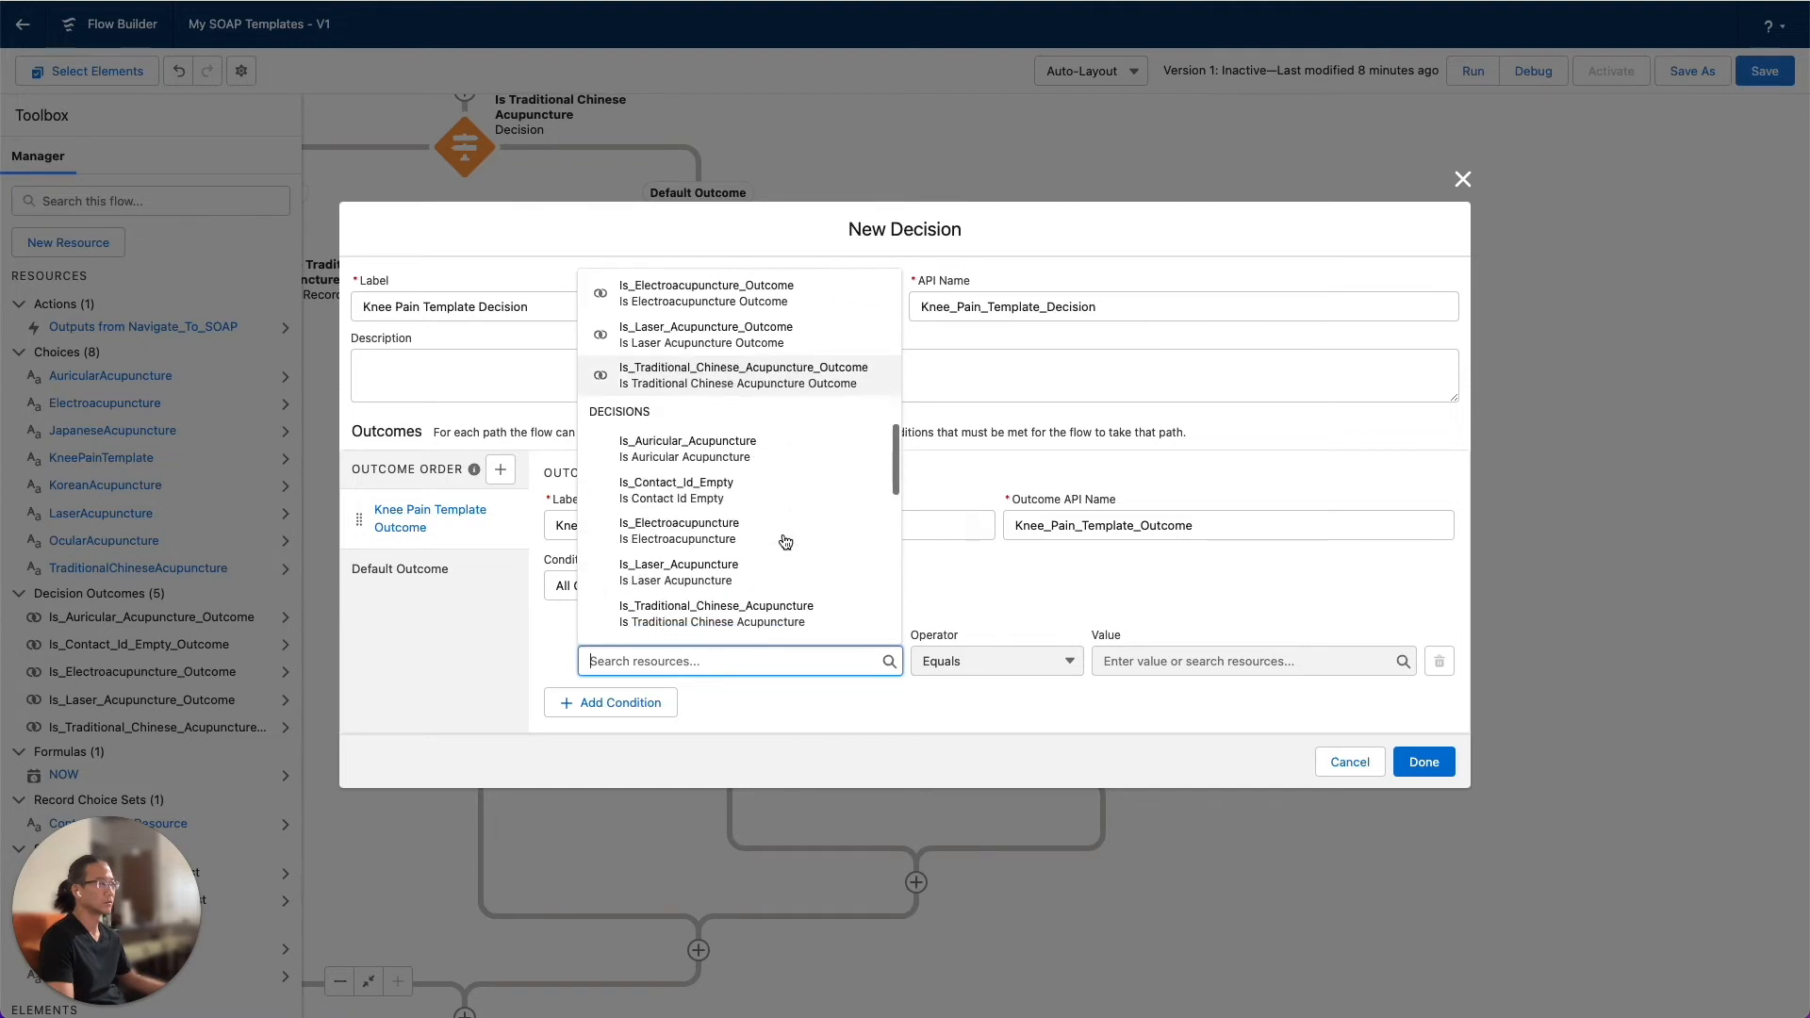
{"action": "scroll", "coordinate": [784, 540], "scroll_direction": "down", "scroll_amount": 3}
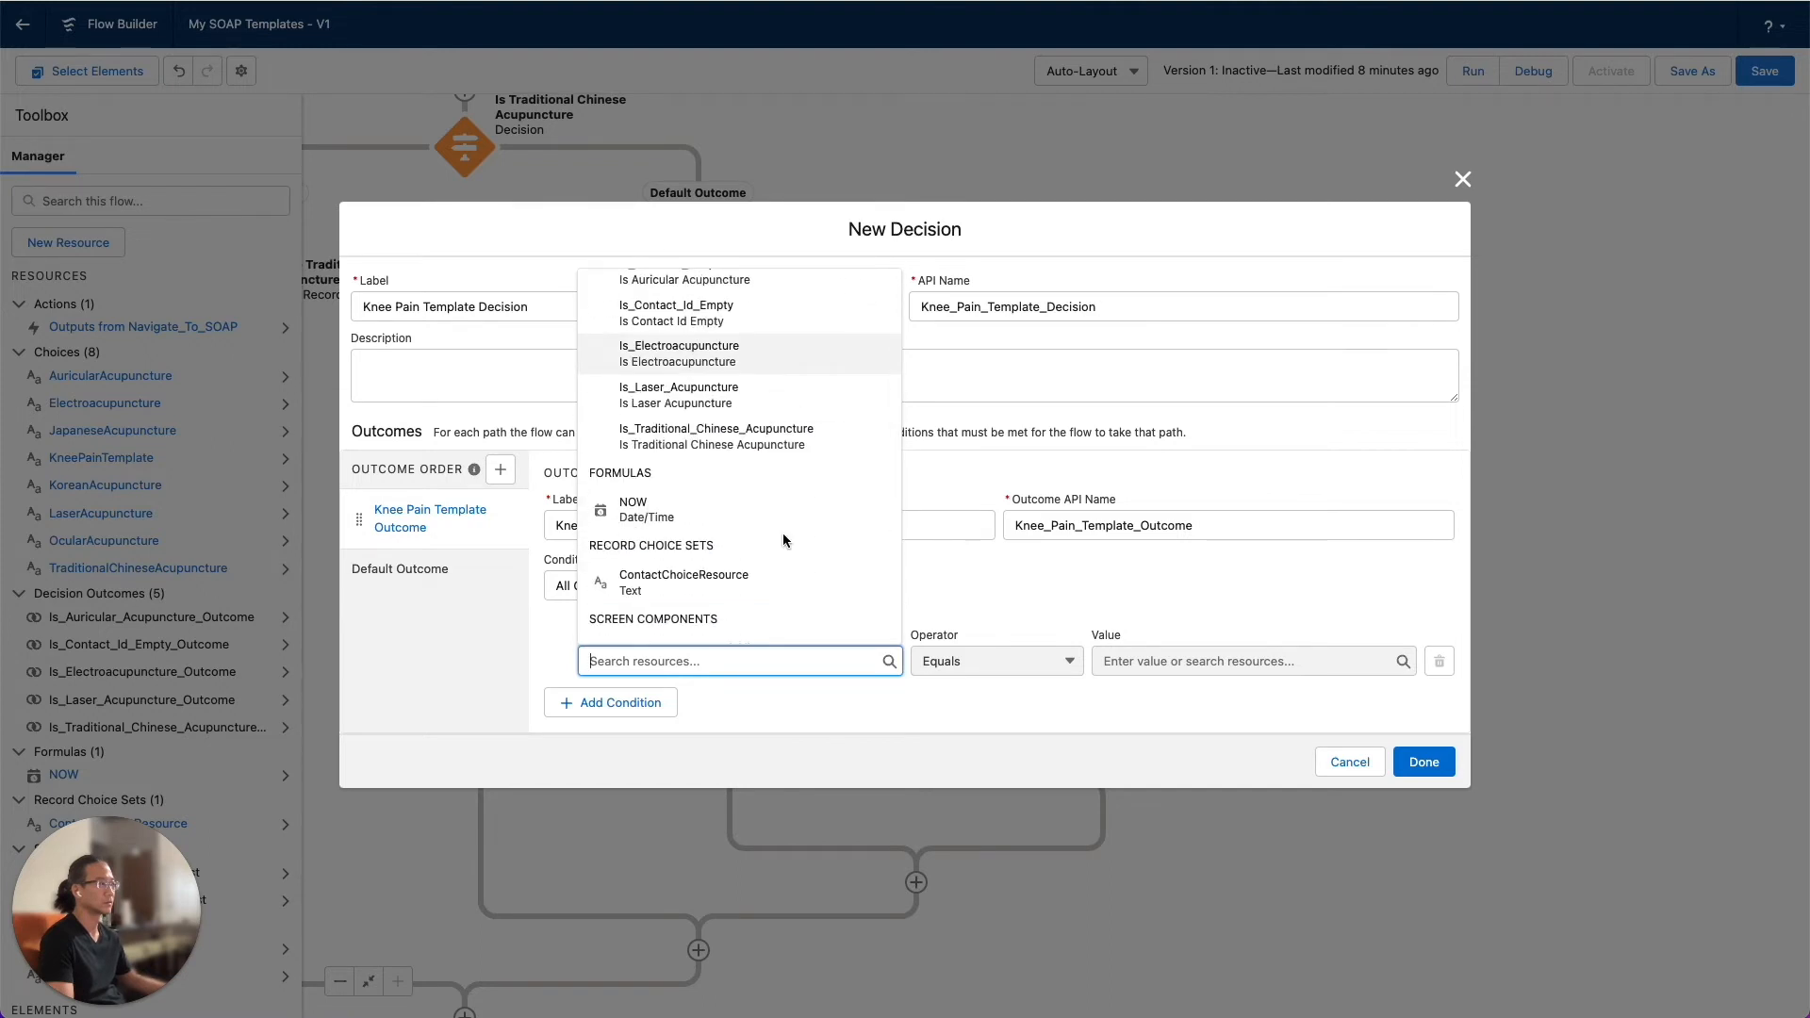
{"action": "scroll", "coordinate": [782, 539], "scroll_direction": "down", "scroll_amount": 2}
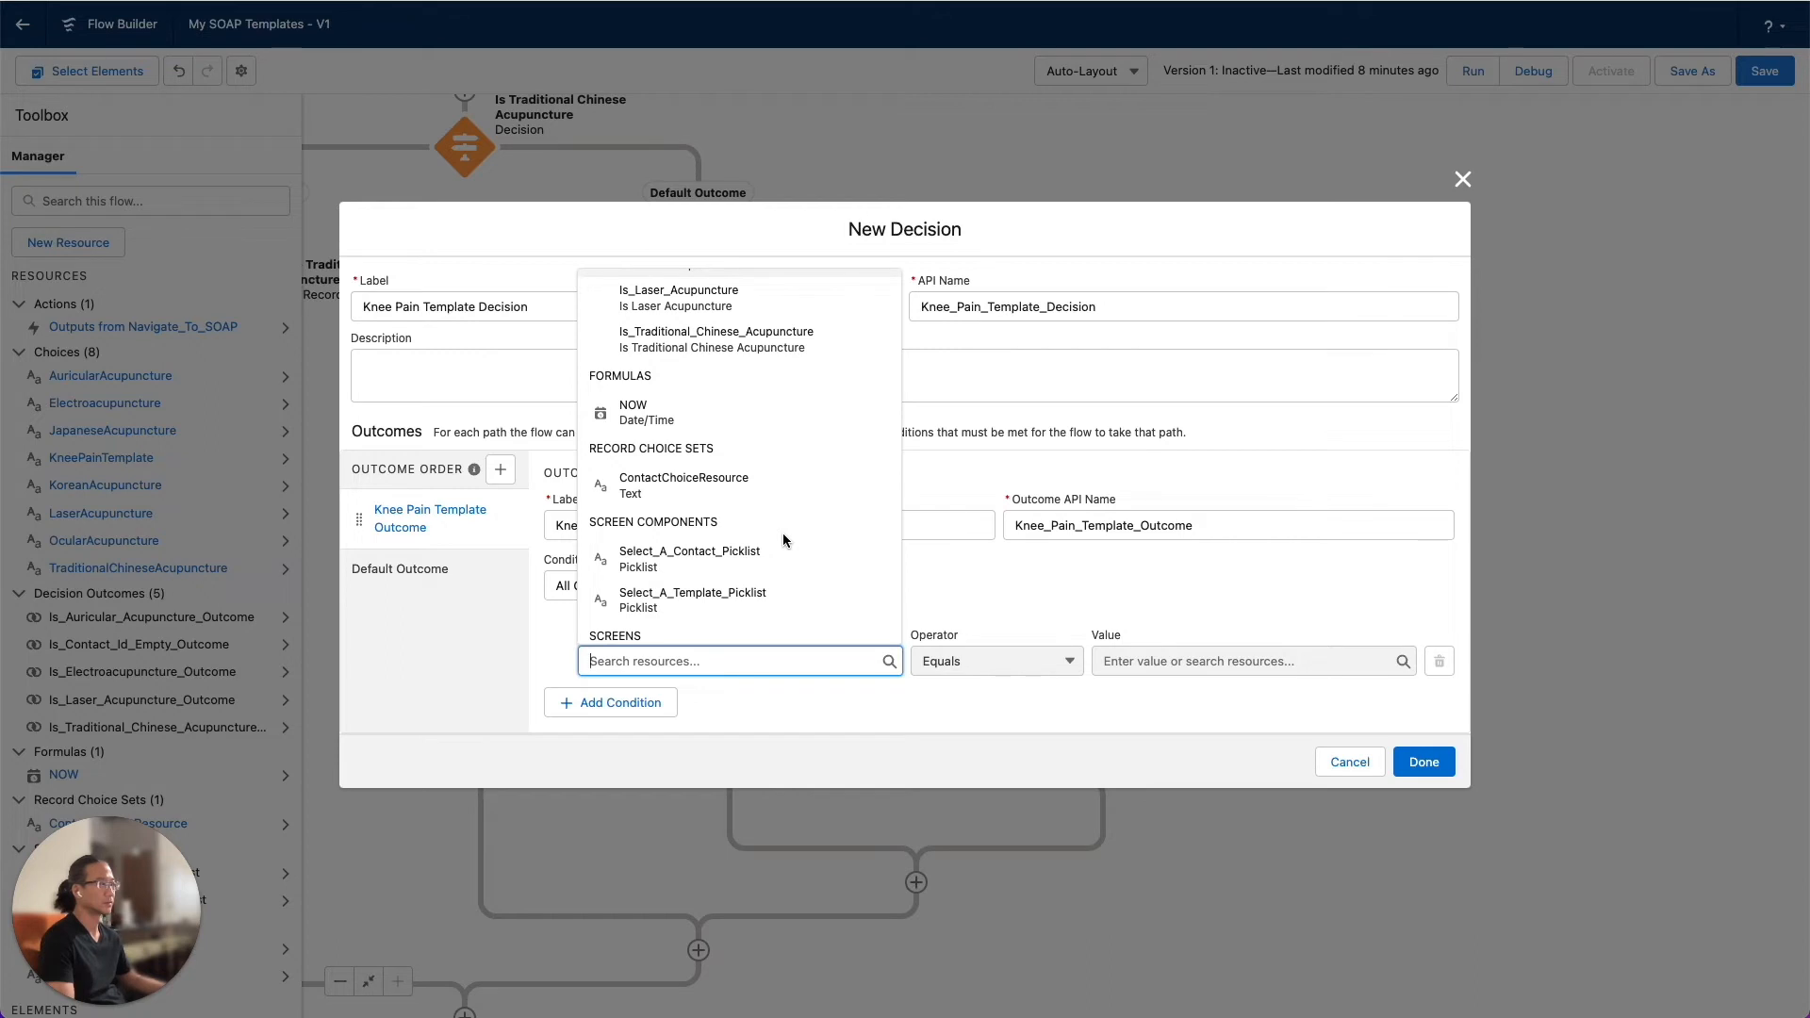
{"action": "scroll", "coordinate": [783, 536], "scroll_direction": "down", "scroll_amount": 3}
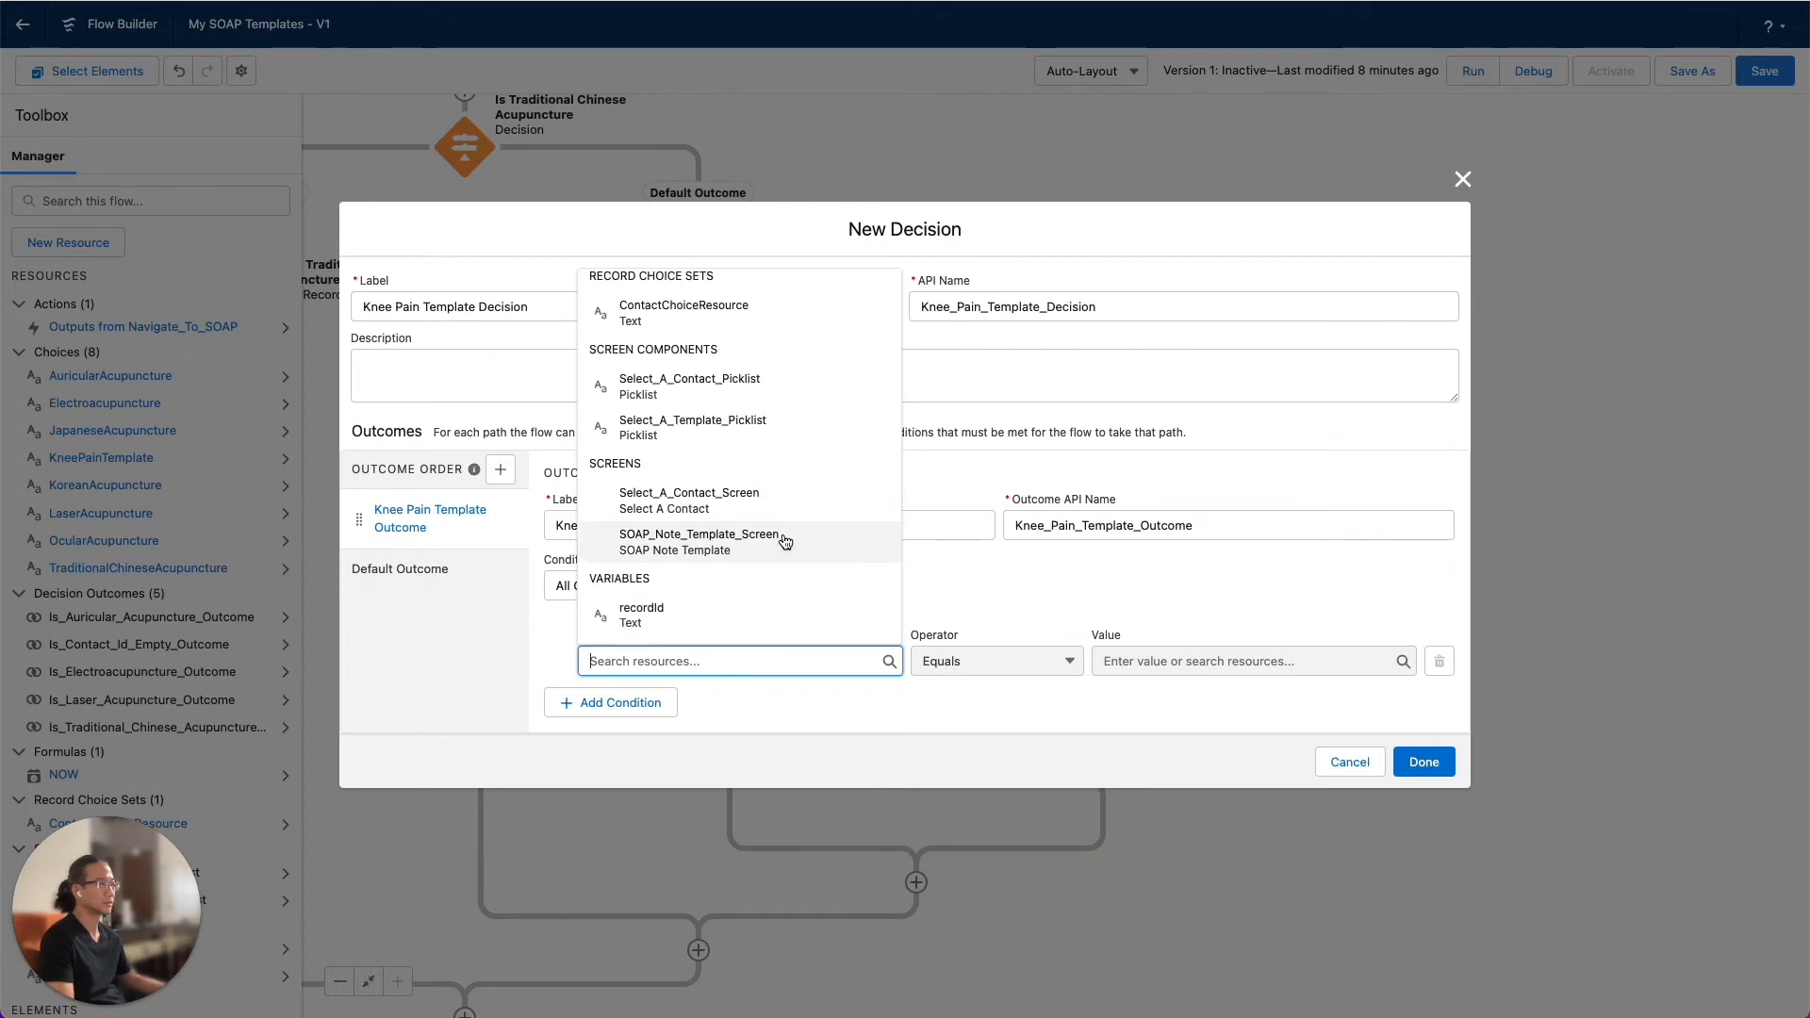
{"action": "scroll", "coordinate": [784, 540], "scroll_direction": "down", "scroll_amount": 3}
{"action": "scroll", "coordinate": [782, 539], "scroll_direction": "up", "scroll_amount": 6}
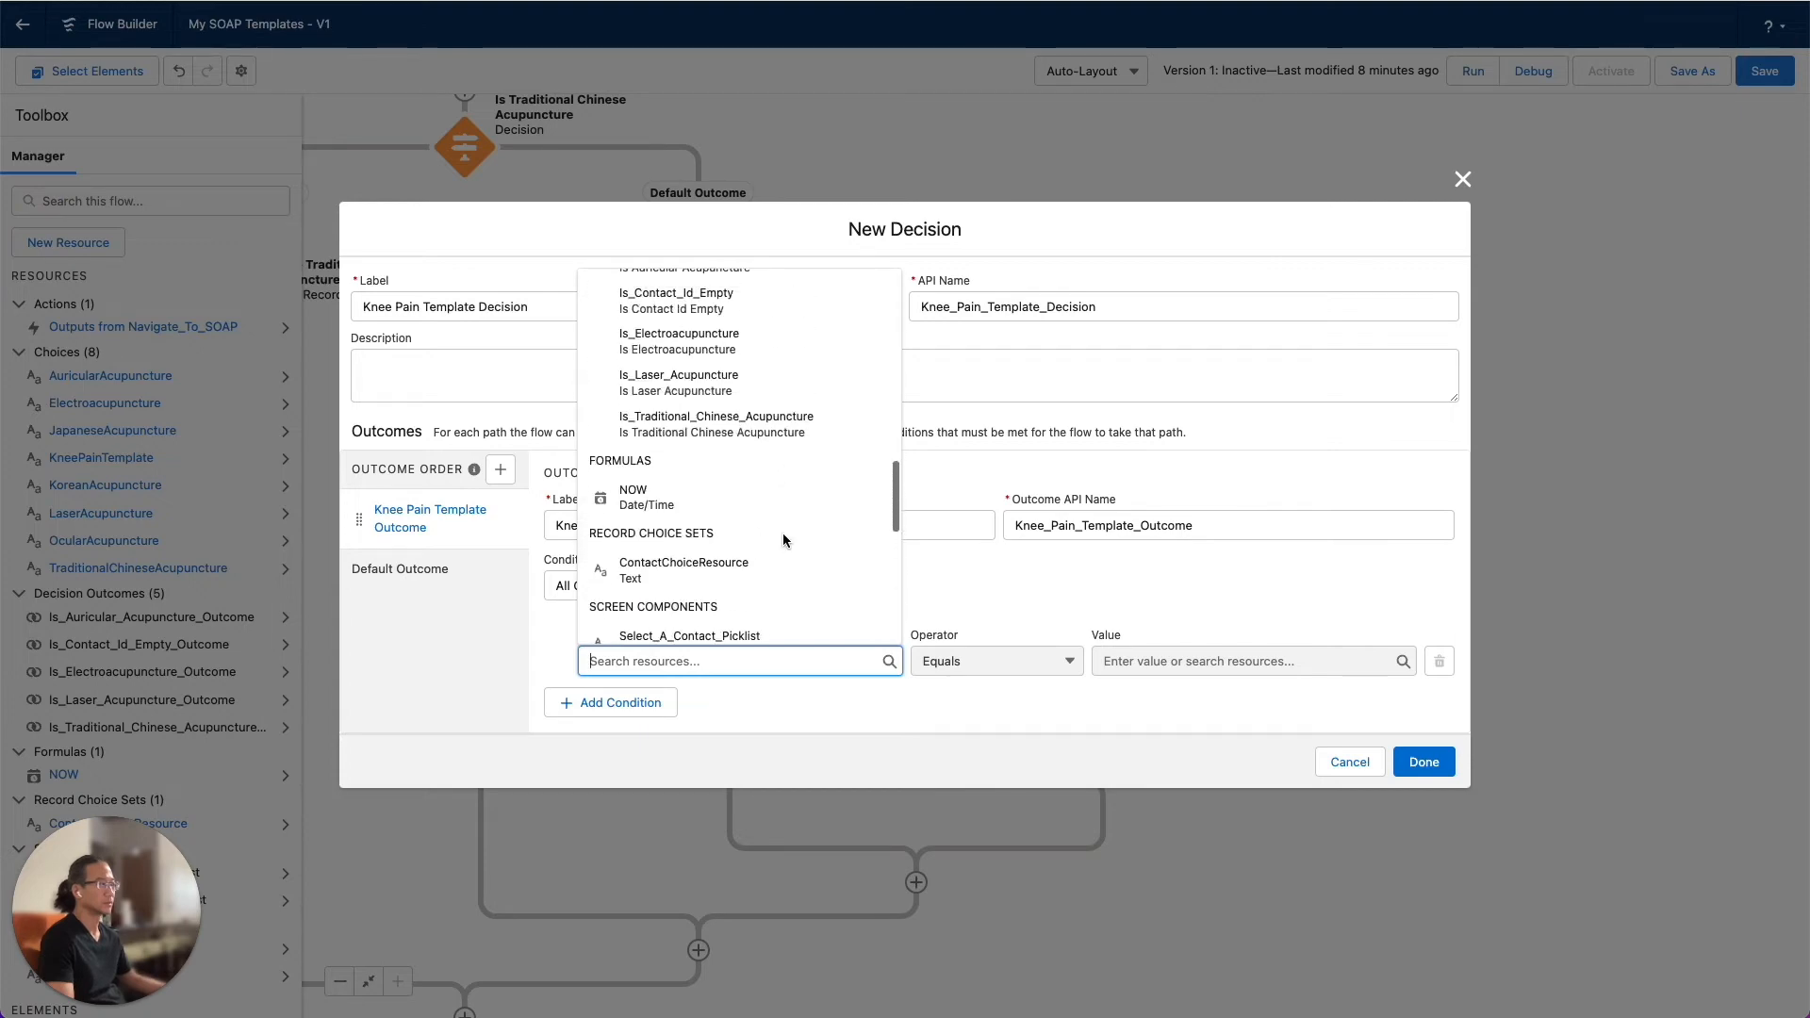
{"action": "scroll", "coordinate": [782, 540], "scroll_direction": "up", "scroll_amount": 5}
{"action": "left_click", "coordinate": [1084, 738]}
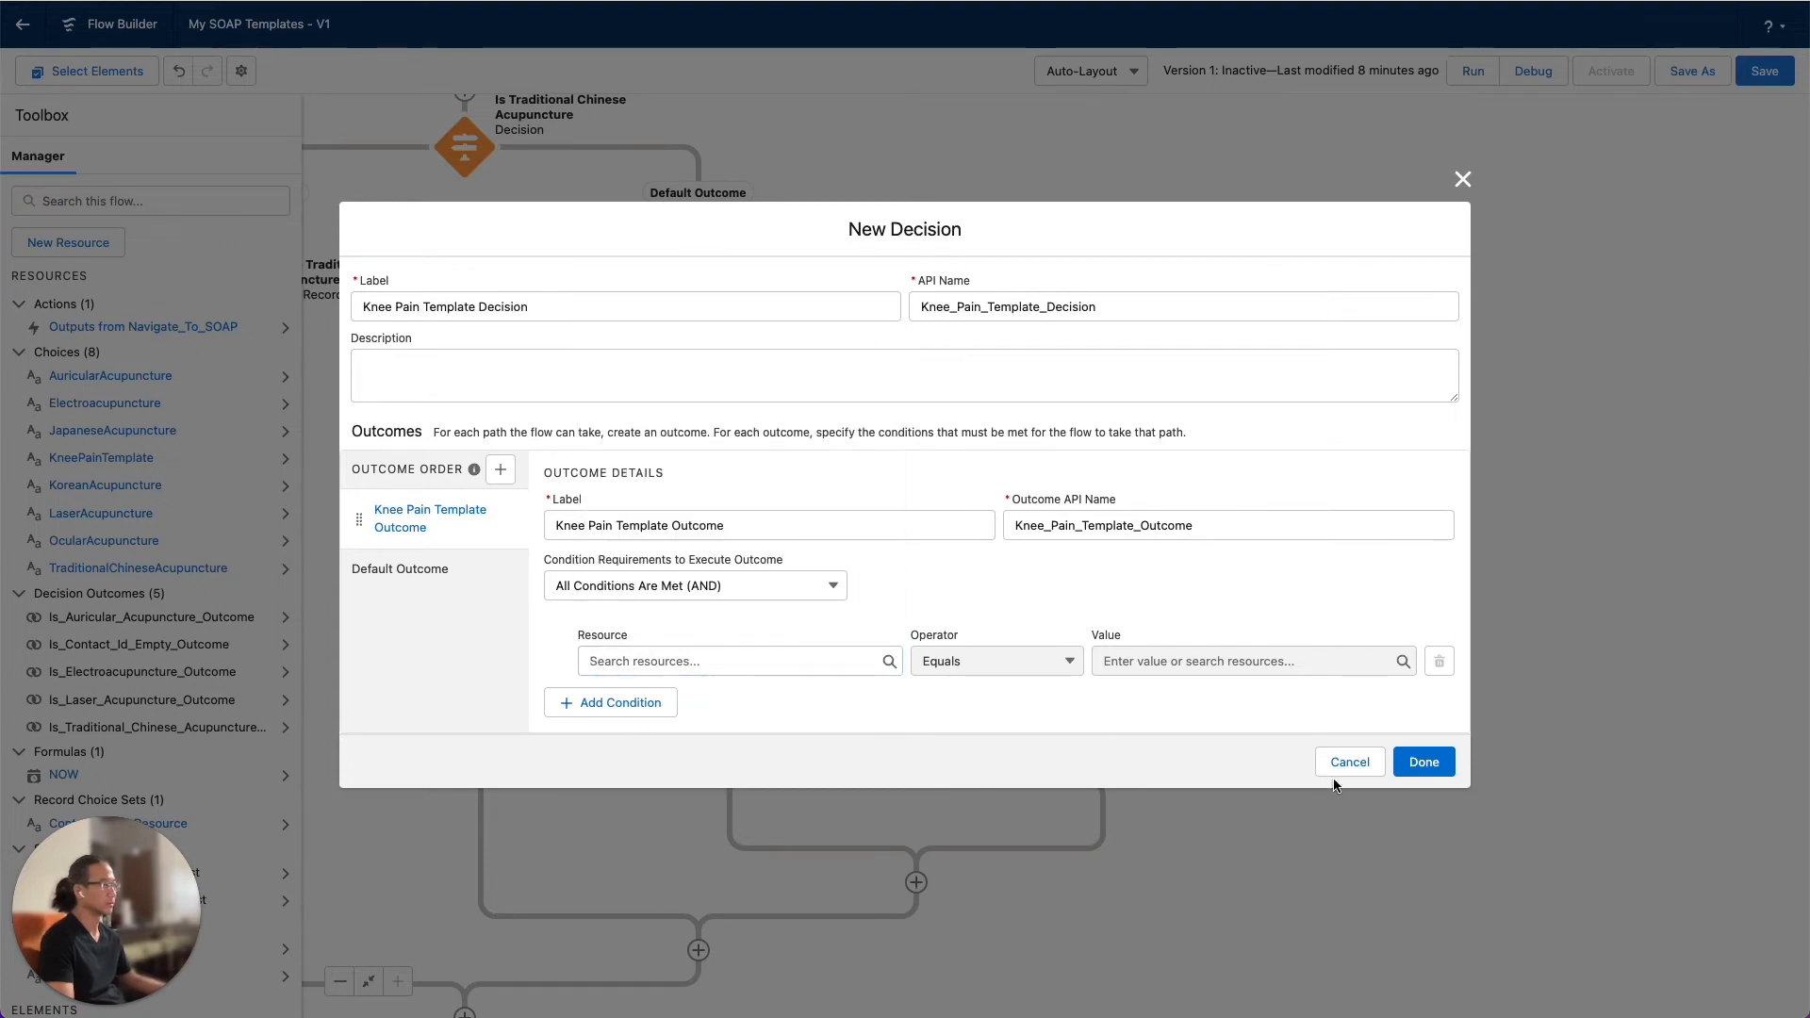
{"action": "left_click", "coordinate": [1355, 767]}
Examine how the existing Is Laser Acupuncture decision's outcome condition is set up, and close it without changes
{"action": "double_click", "coordinate": [1095, 553]}
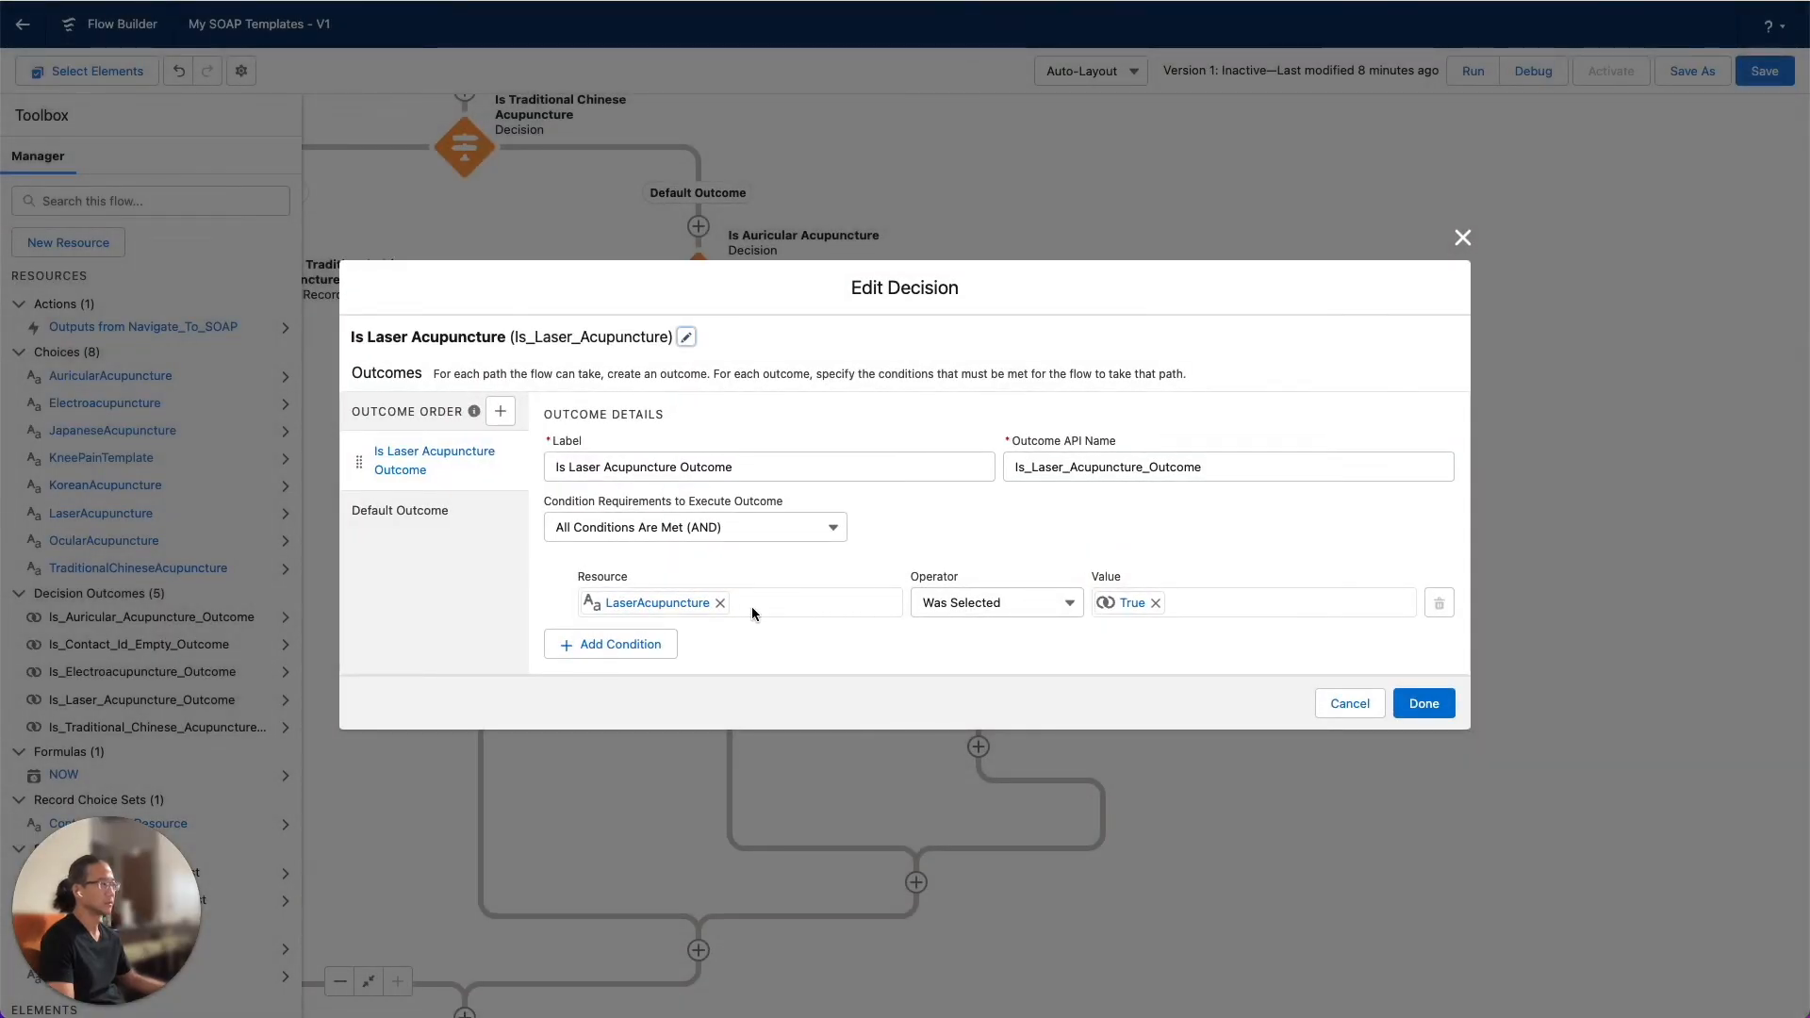
{"action": "left_click", "coordinate": [1352, 705]}
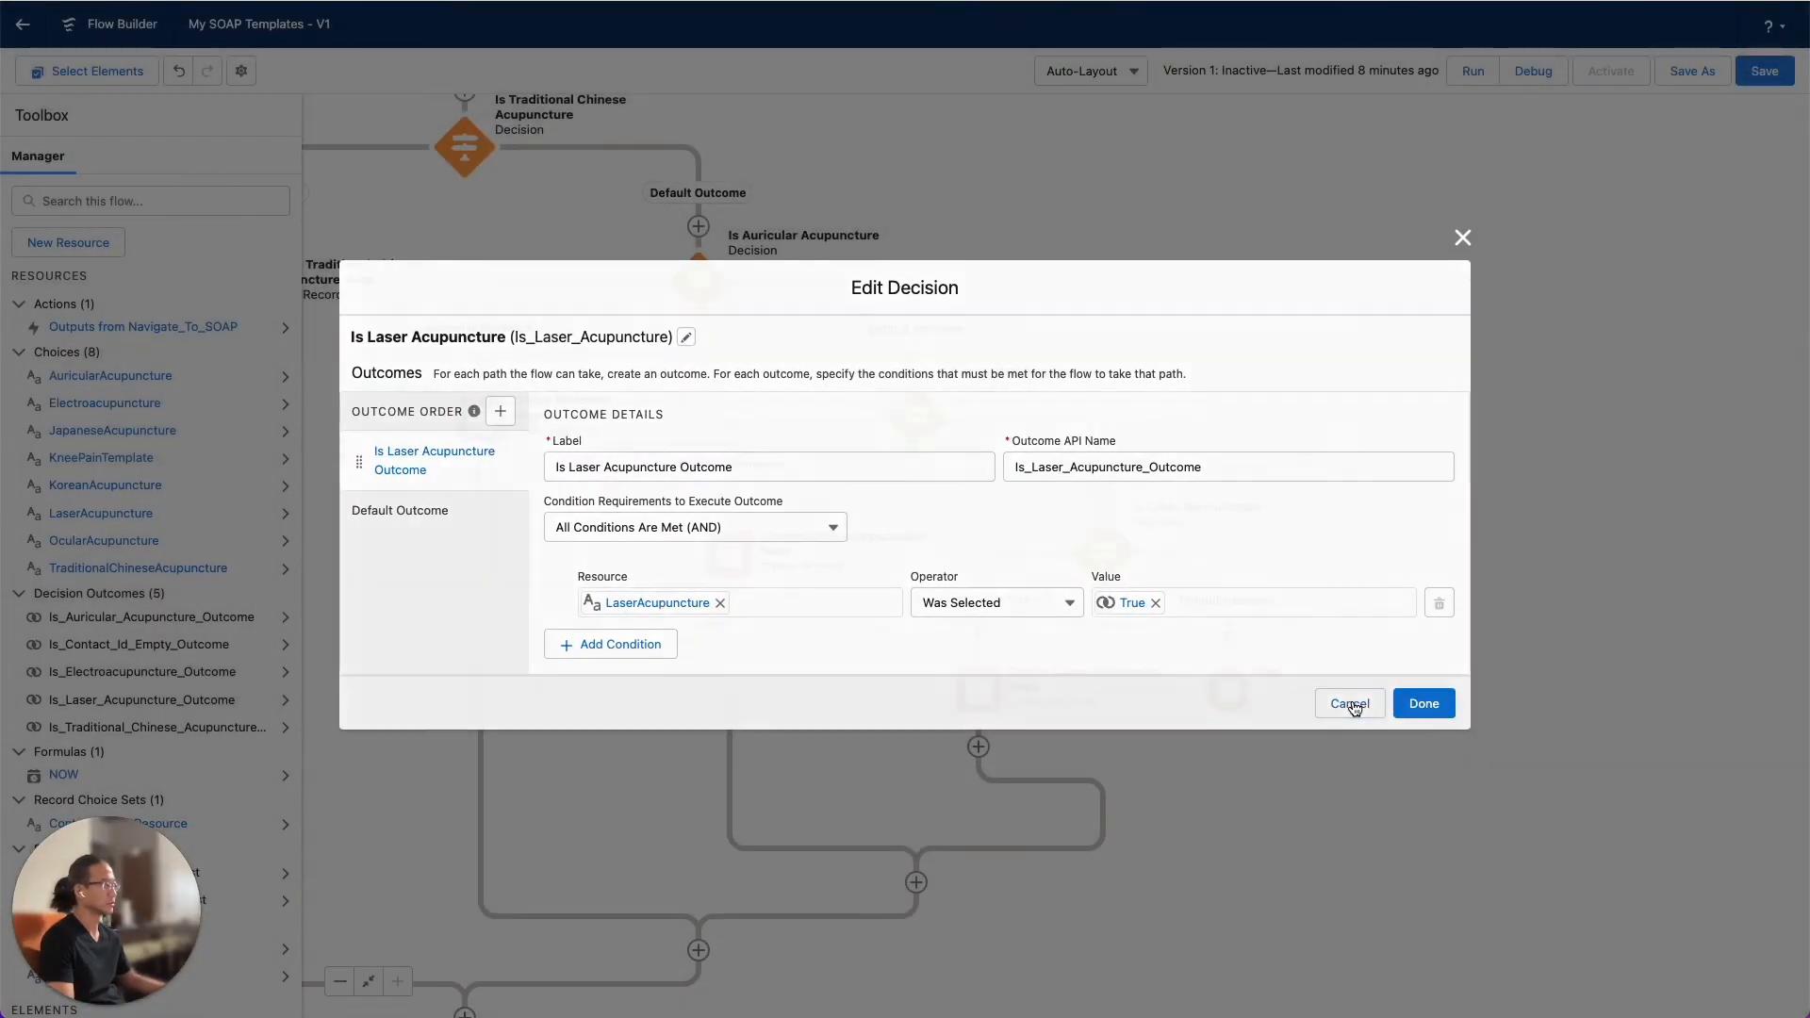
{"action": "left_click", "coordinate": [1227, 633]}
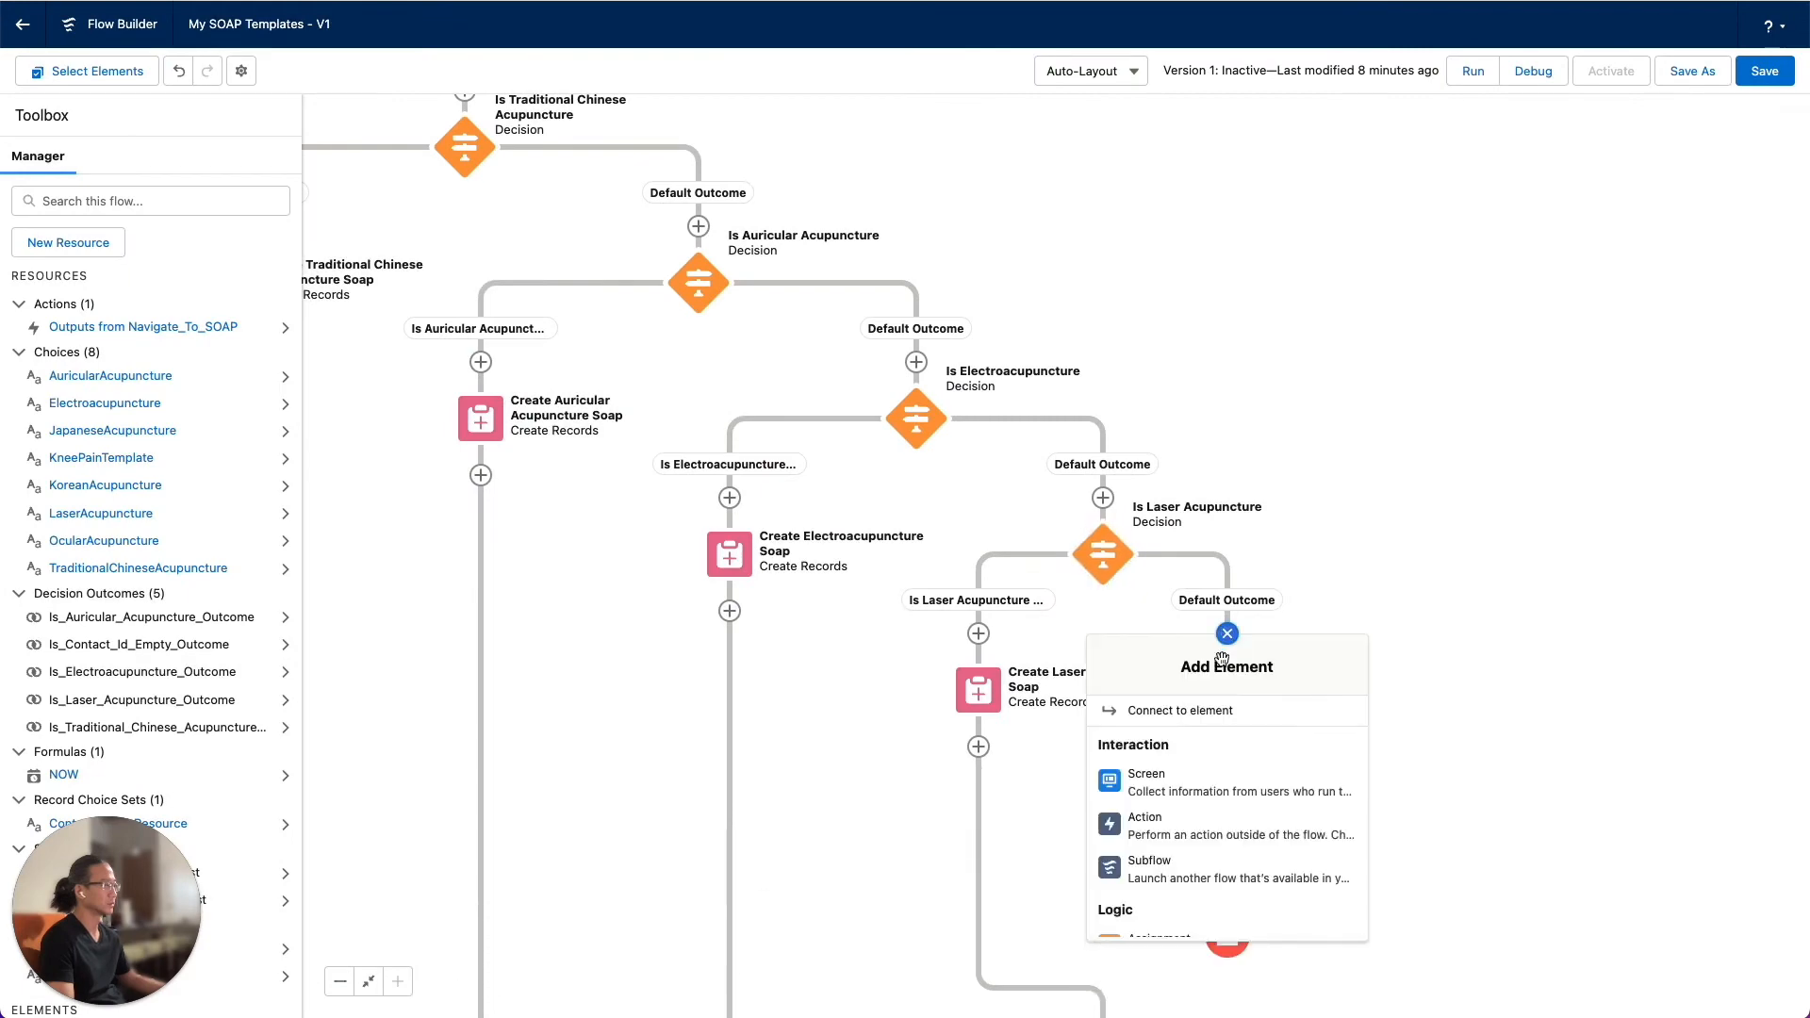
{"action": "scroll", "coordinate": [1188, 829], "scroll_direction": "down", "scroll_amount": 3}
{"action": "left_click", "coordinate": [1186, 799]}
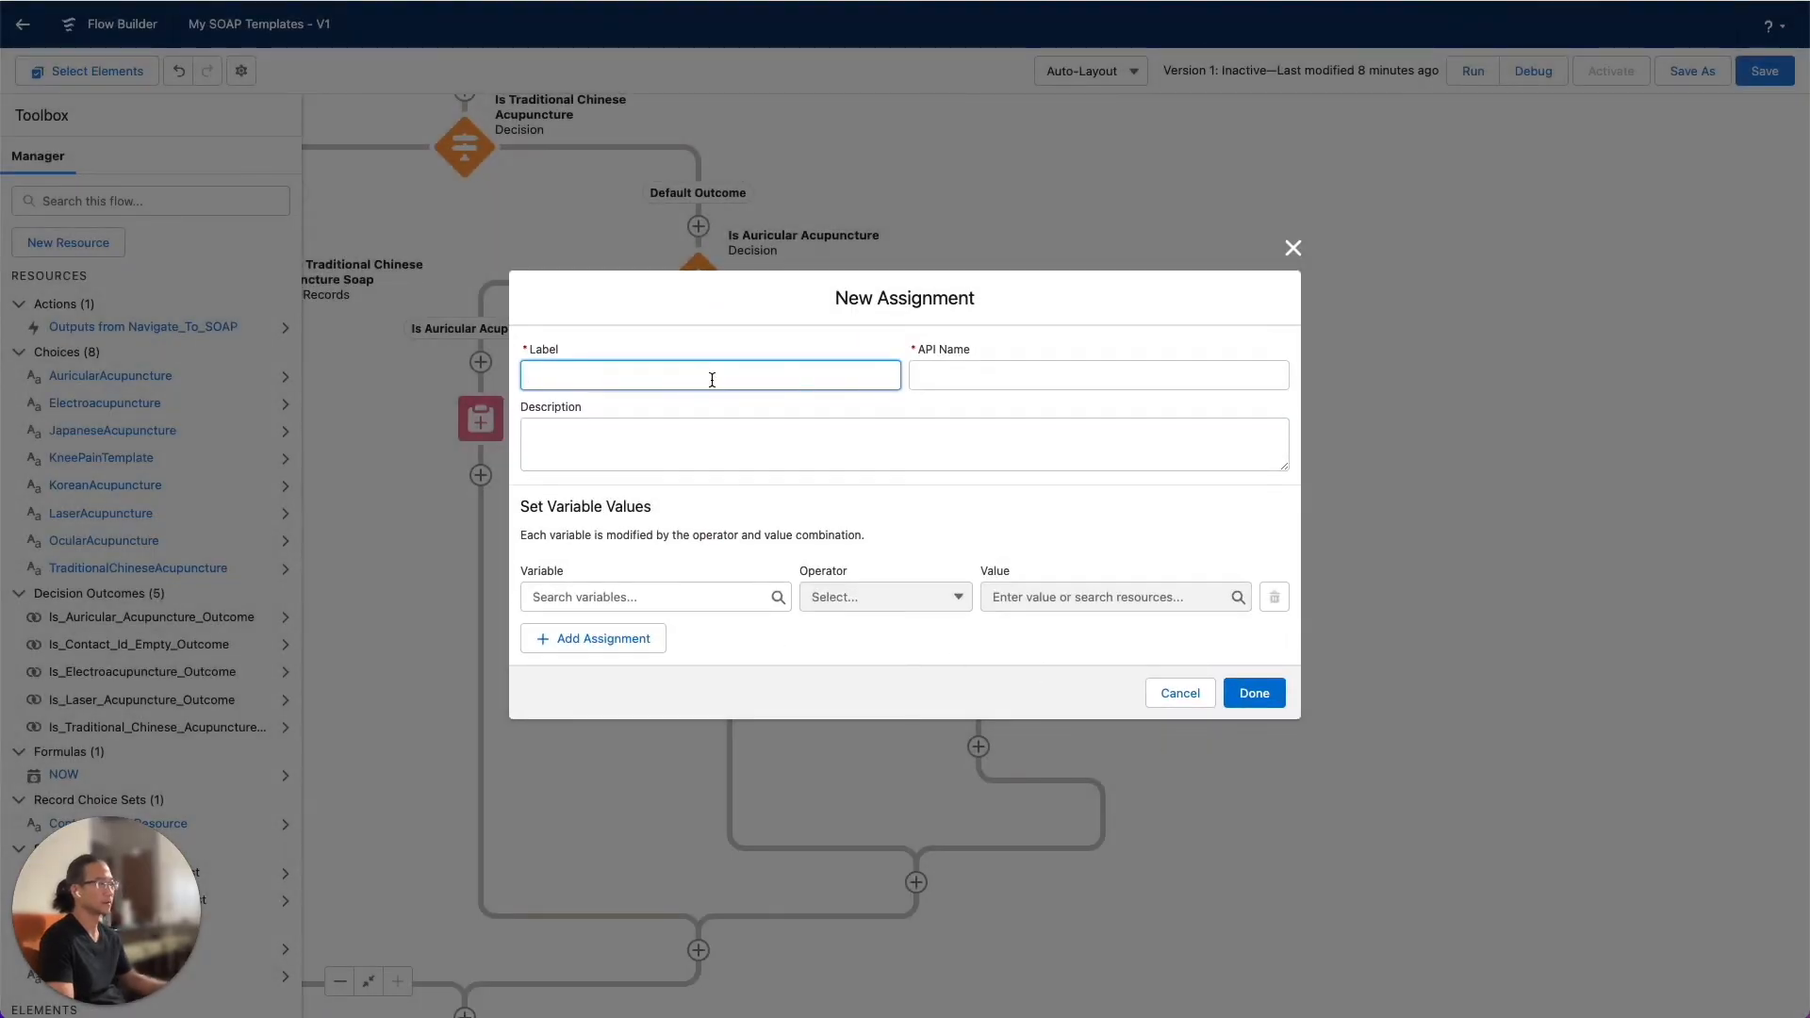
{"action": "left_click", "coordinate": [1186, 693]}
{"action": "left_click", "coordinate": [1227, 633]}
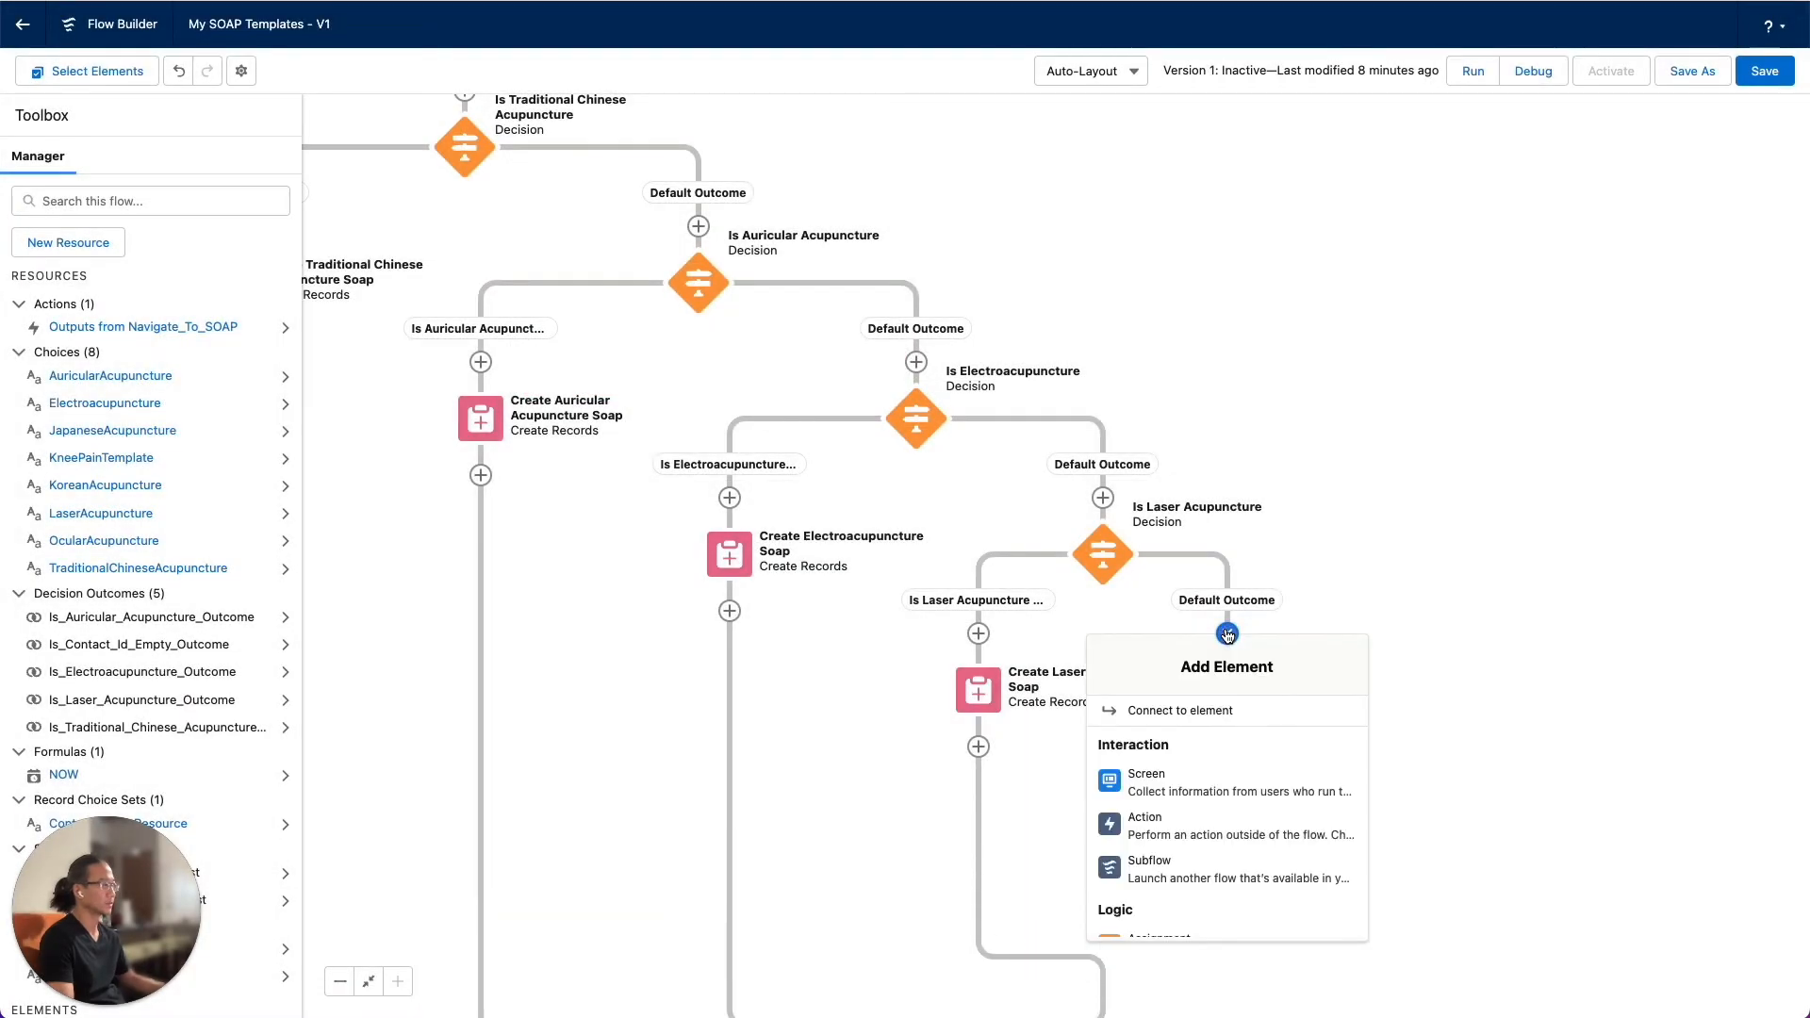
{"action": "scroll", "coordinate": [1221, 688], "scroll_direction": "down", "scroll_amount": 3}
{"action": "left_click", "coordinate": [1239, 697]}
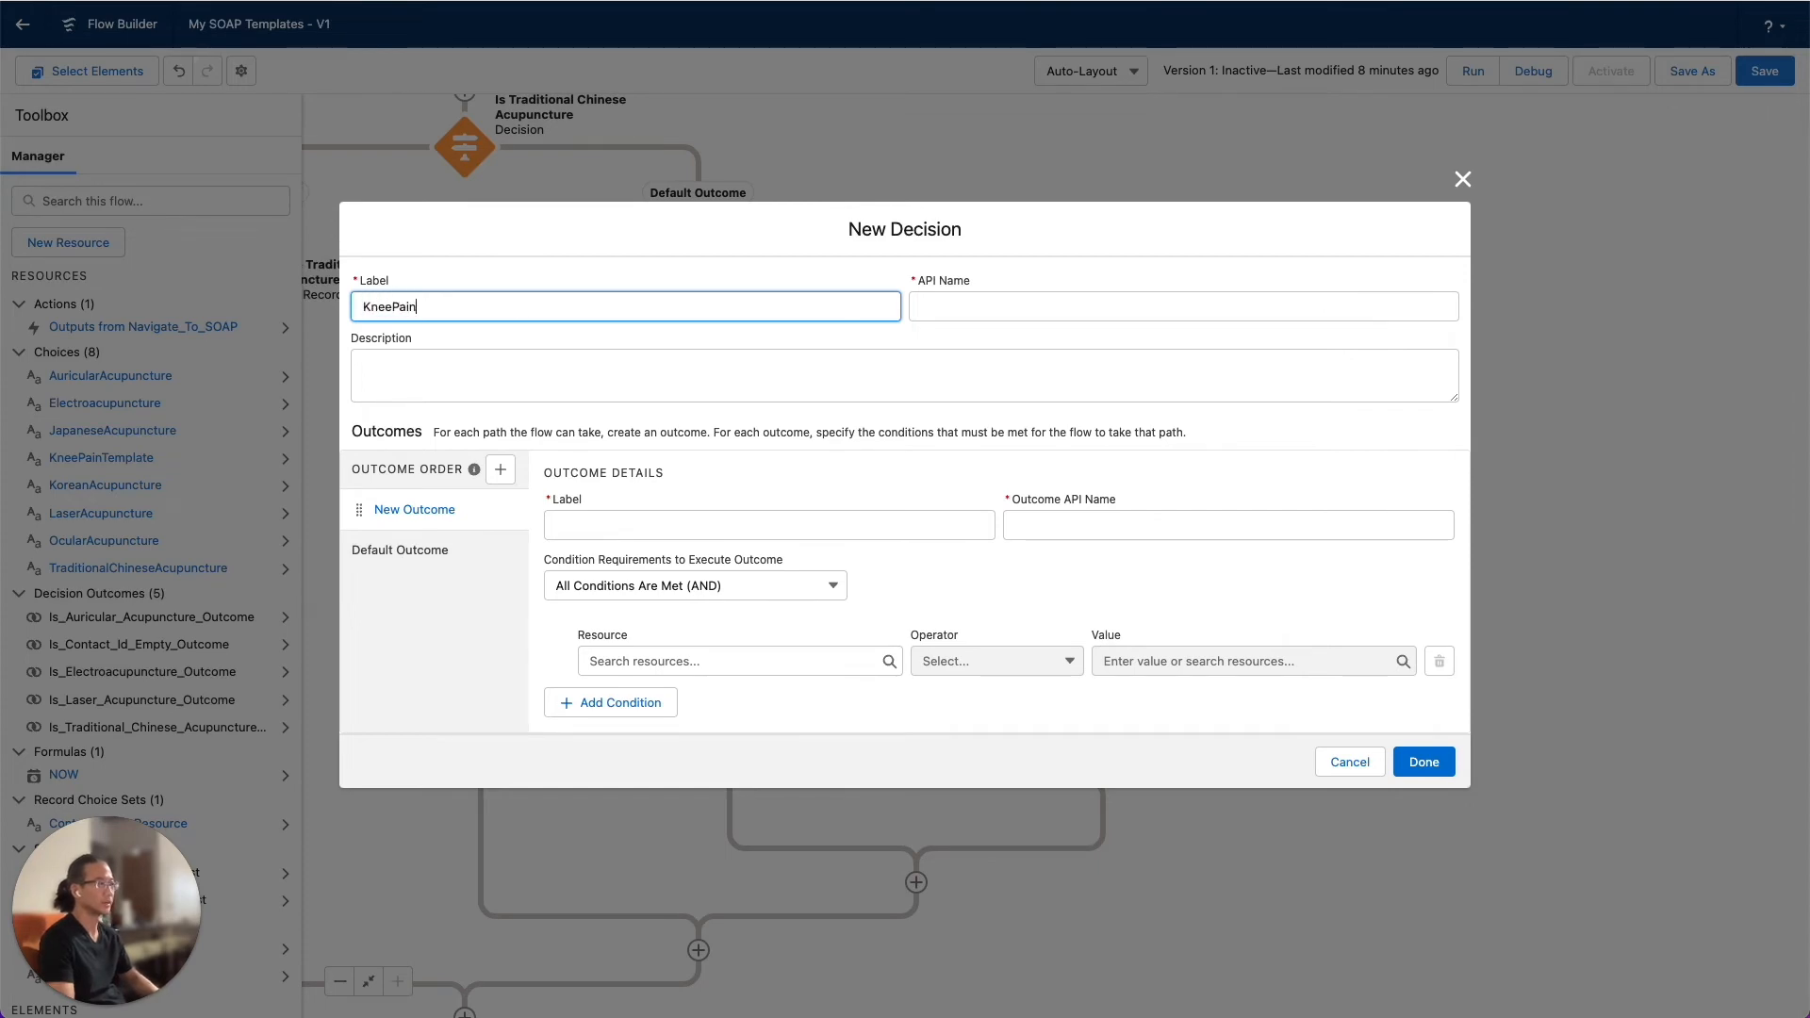
{"action": "left_click", "coordinate": [1346, 762]}
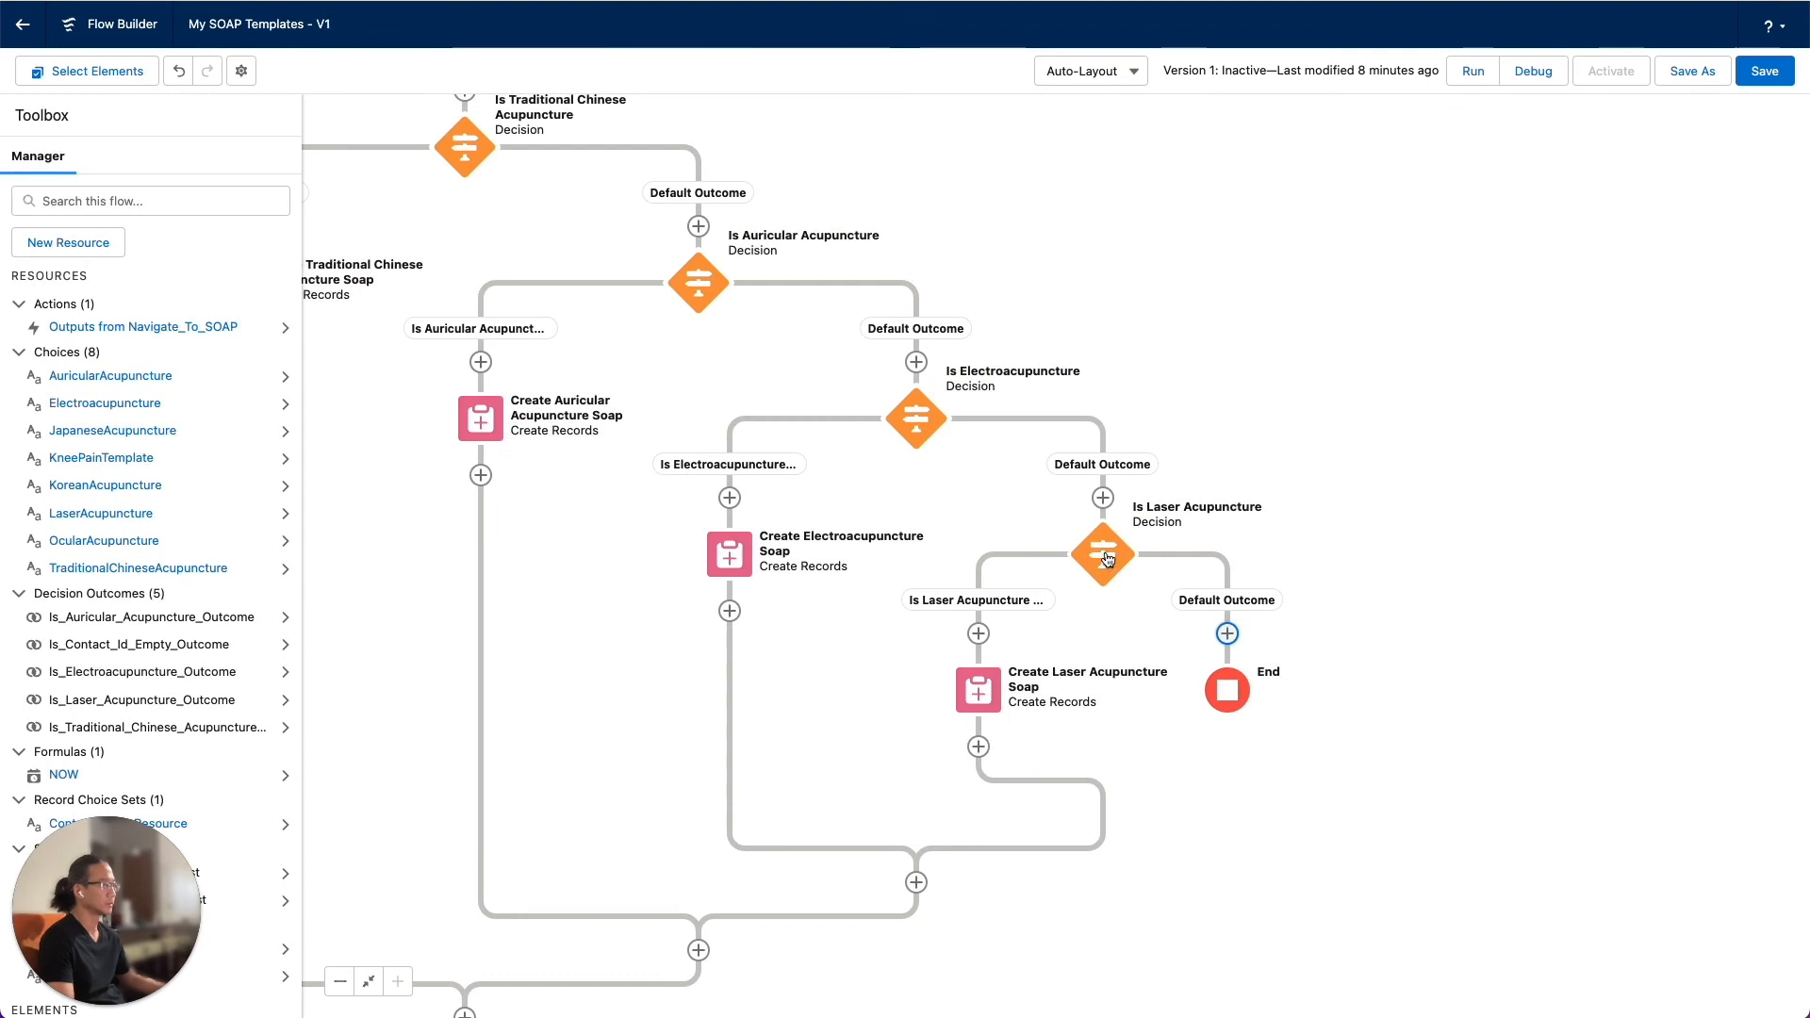
Duplicate the Is Laser Acupuncture decision onto its own default outcome path and open the copy for editing
{"action": "left_click", "coordinate": [1105, 556]}
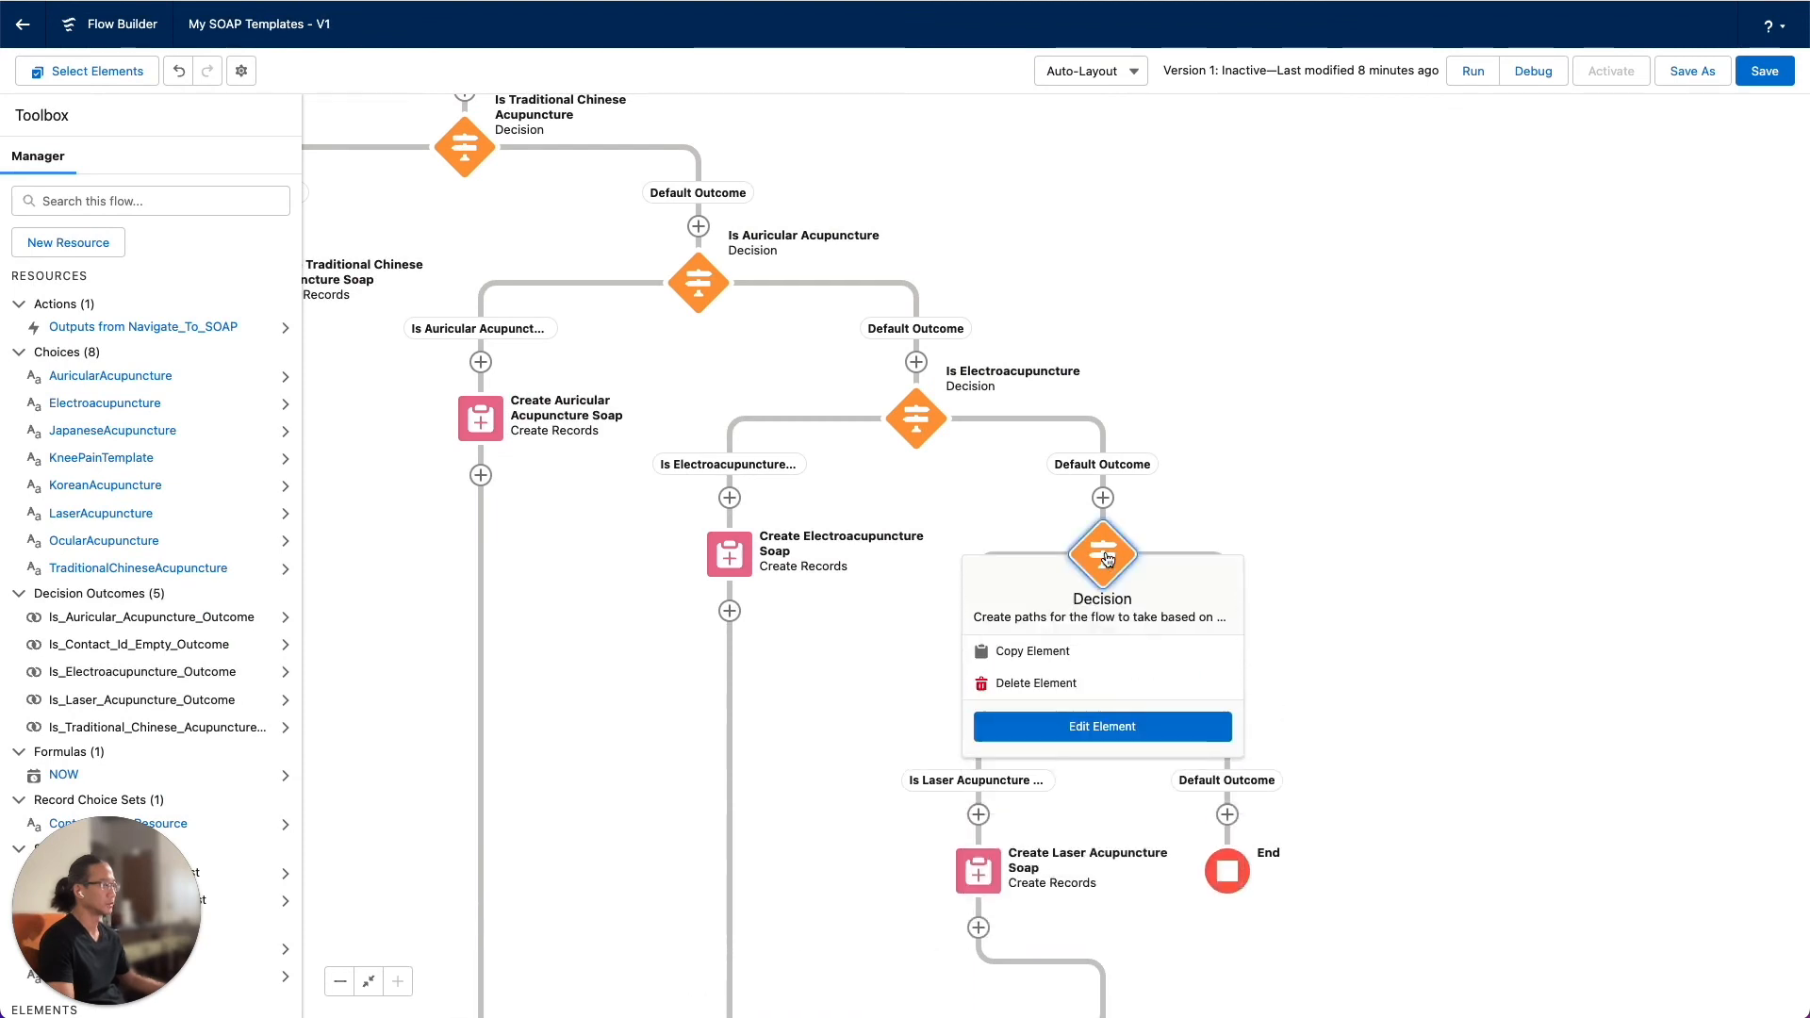
{"action": "left_click", "coordinate": [1073, 653]}
{"action": "left_click", "coordinate": [1227, 633]}
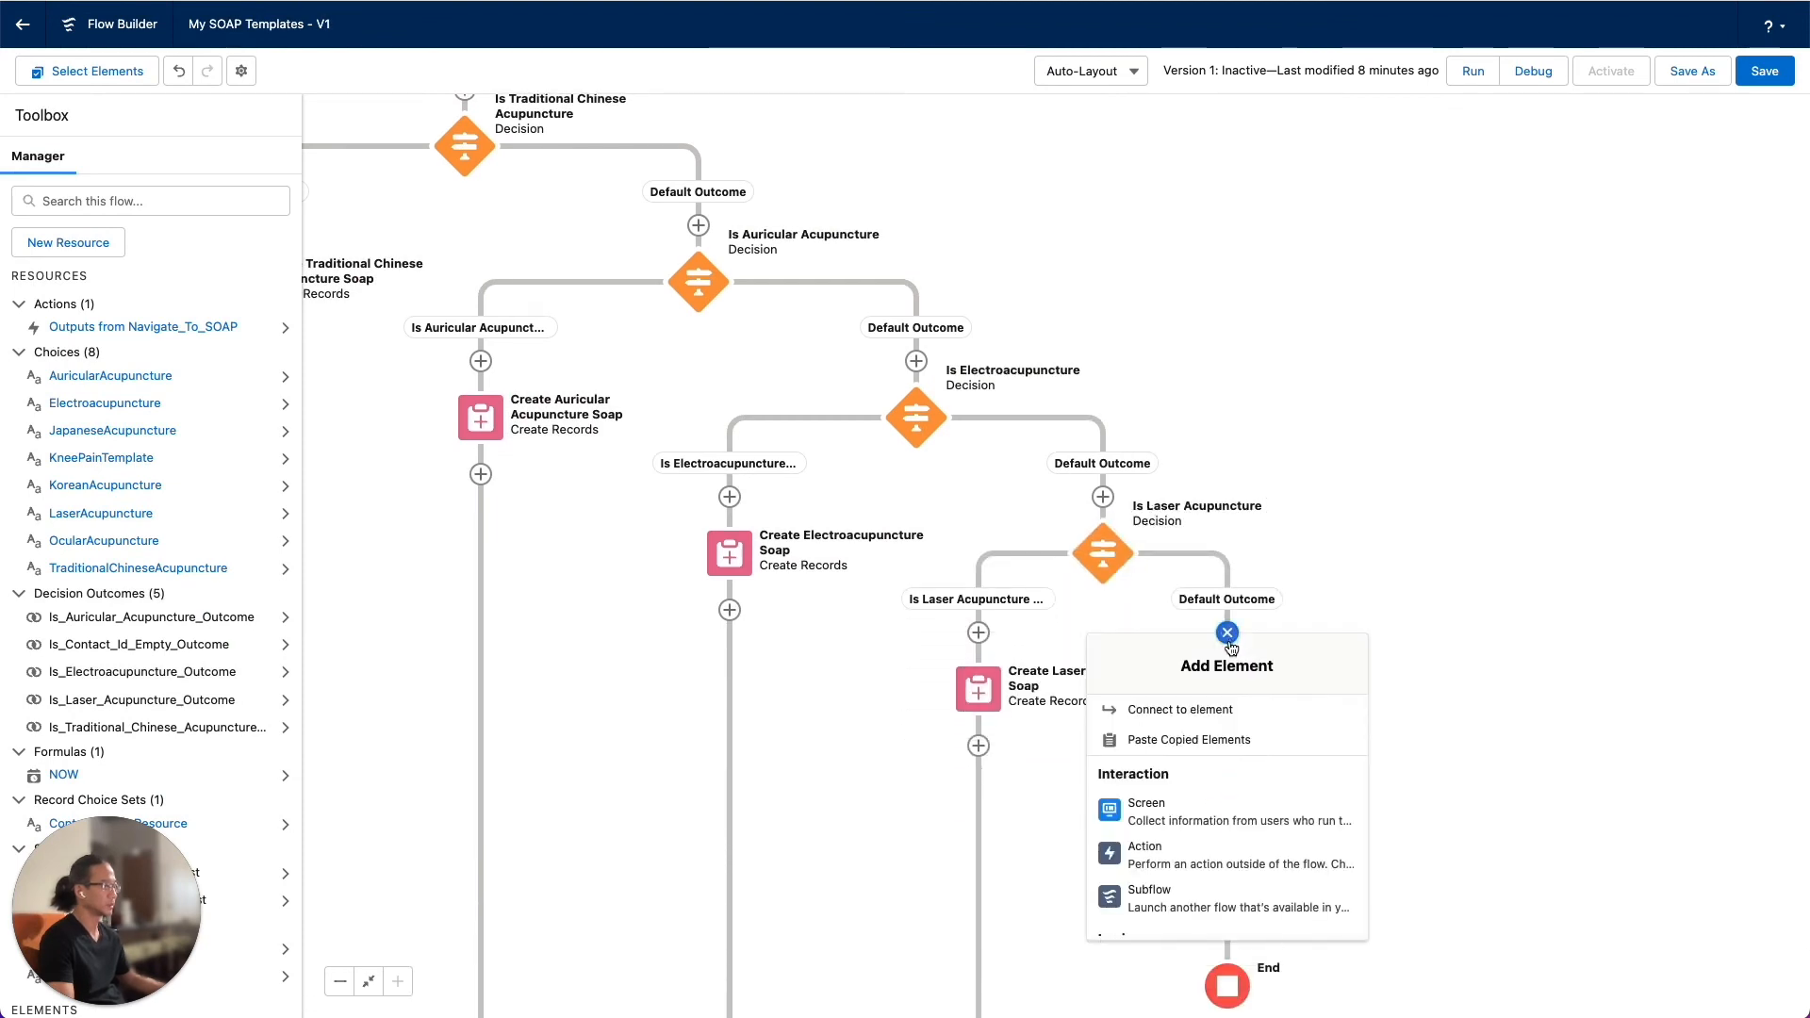
{"action": "left_click", "coordinate": [1198, 736]}
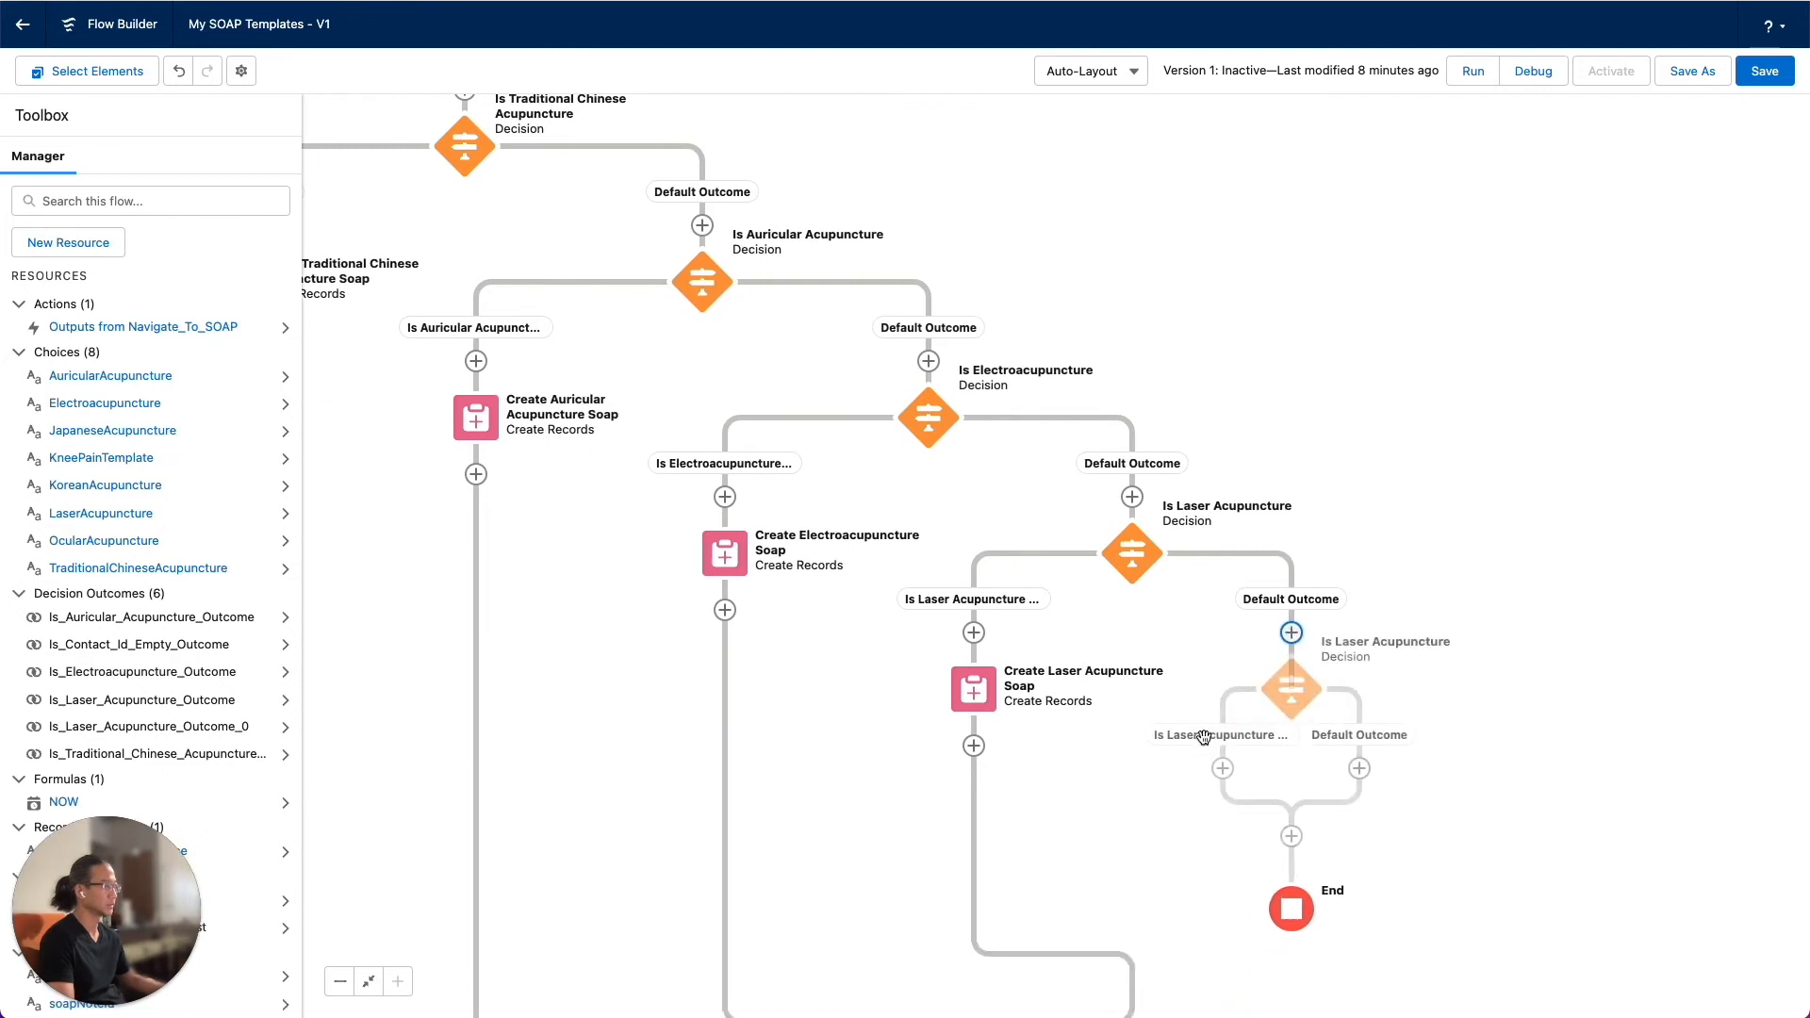
{"action": "double_click", "coordinate": [1342, 700]}
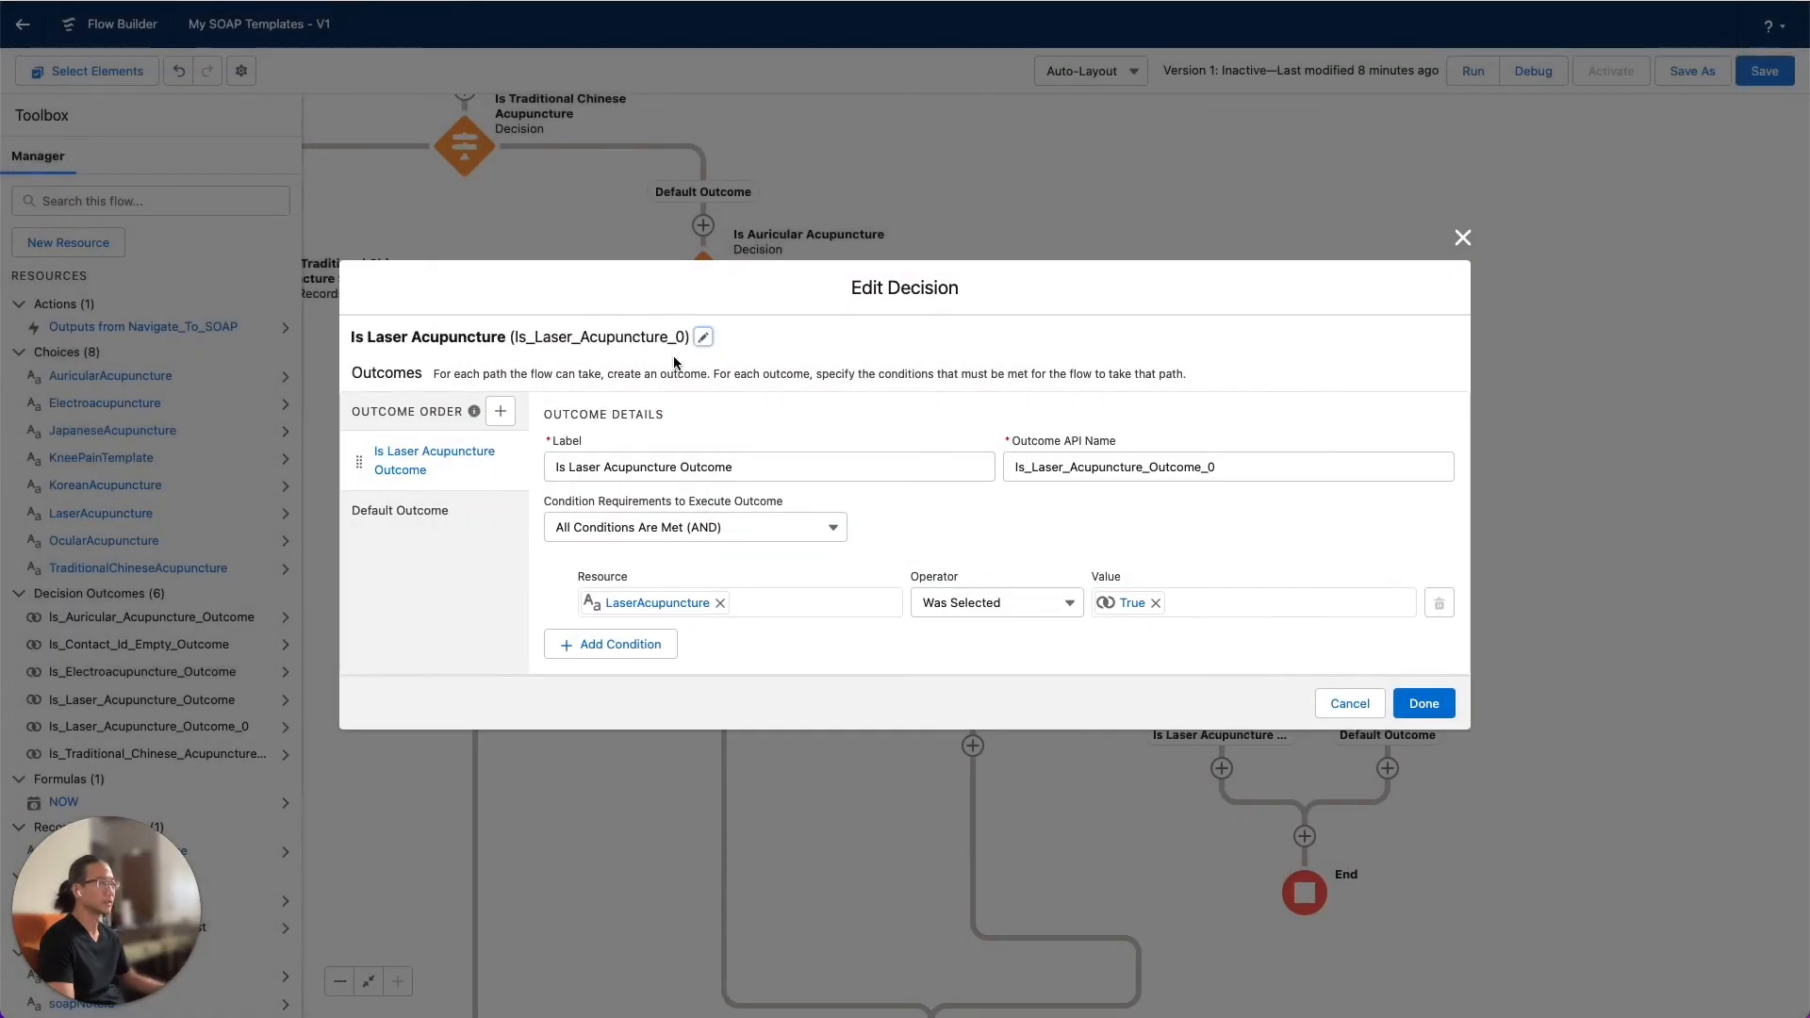
Change the copied decision's label to Is Knee Pain Template
{"action": "left_click", "coordinate": [704, 338]}
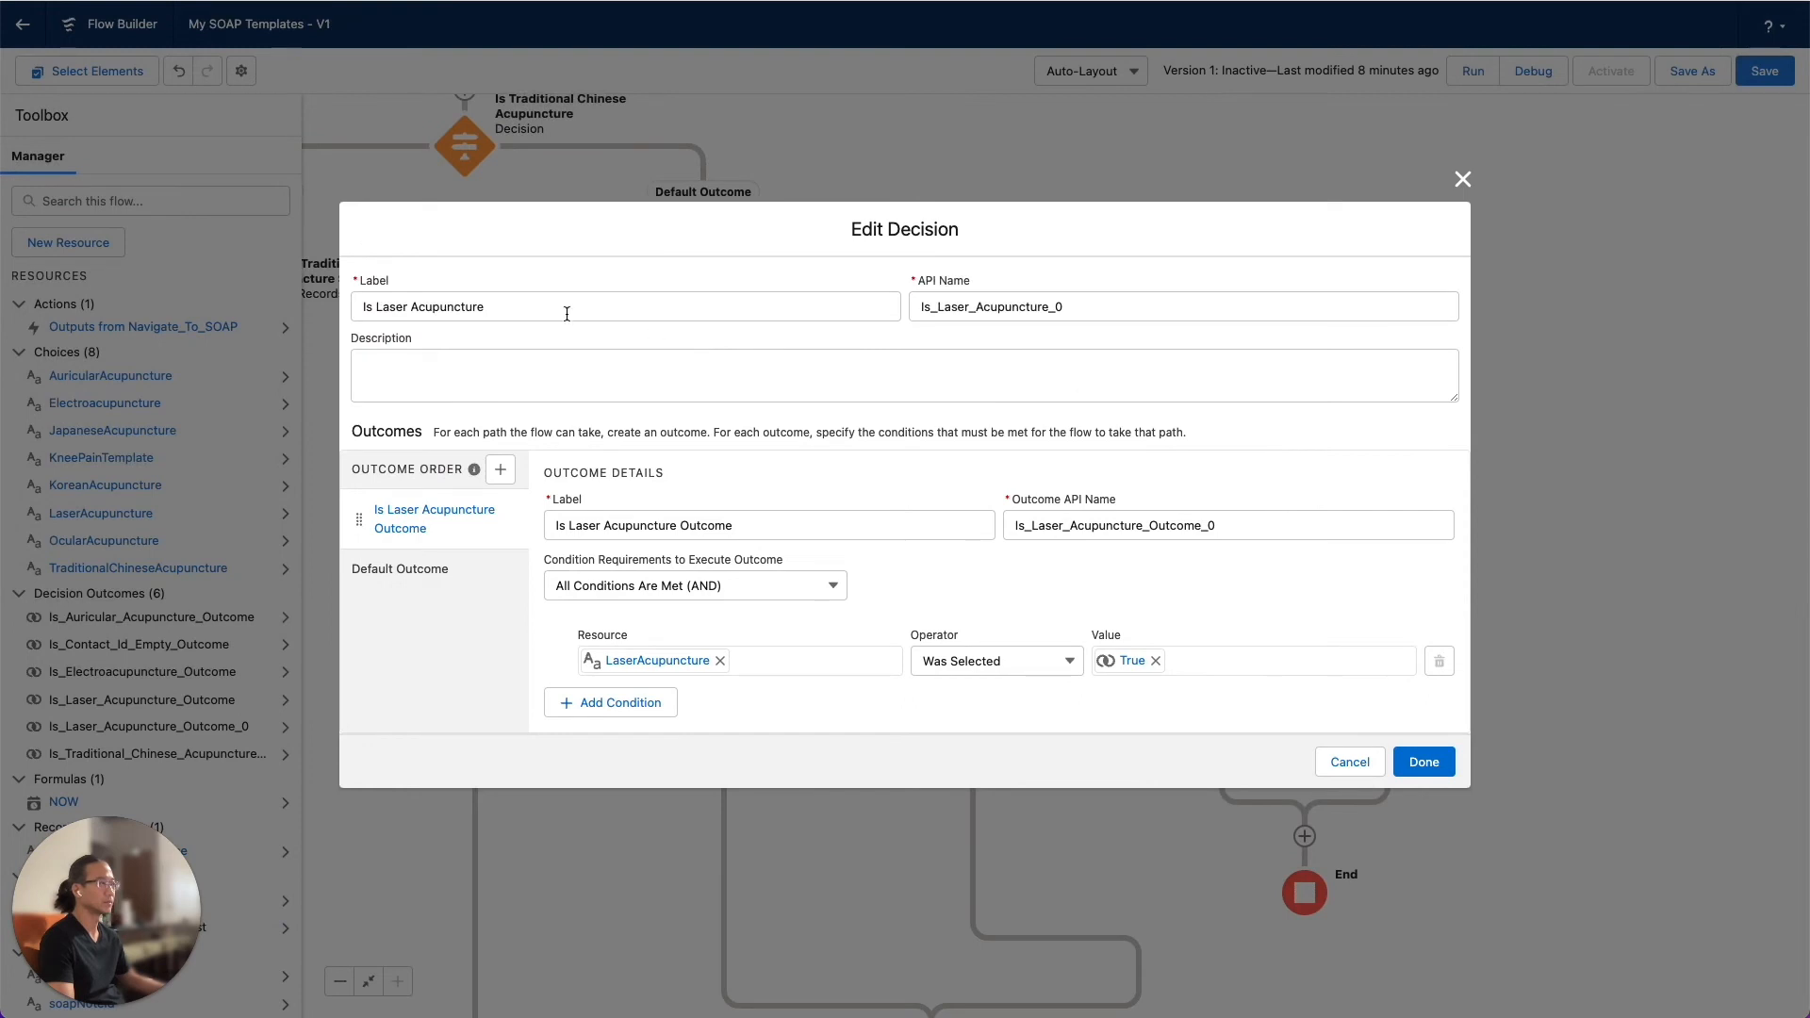
{"action": "double_click", "coordinate": [389, 308]}
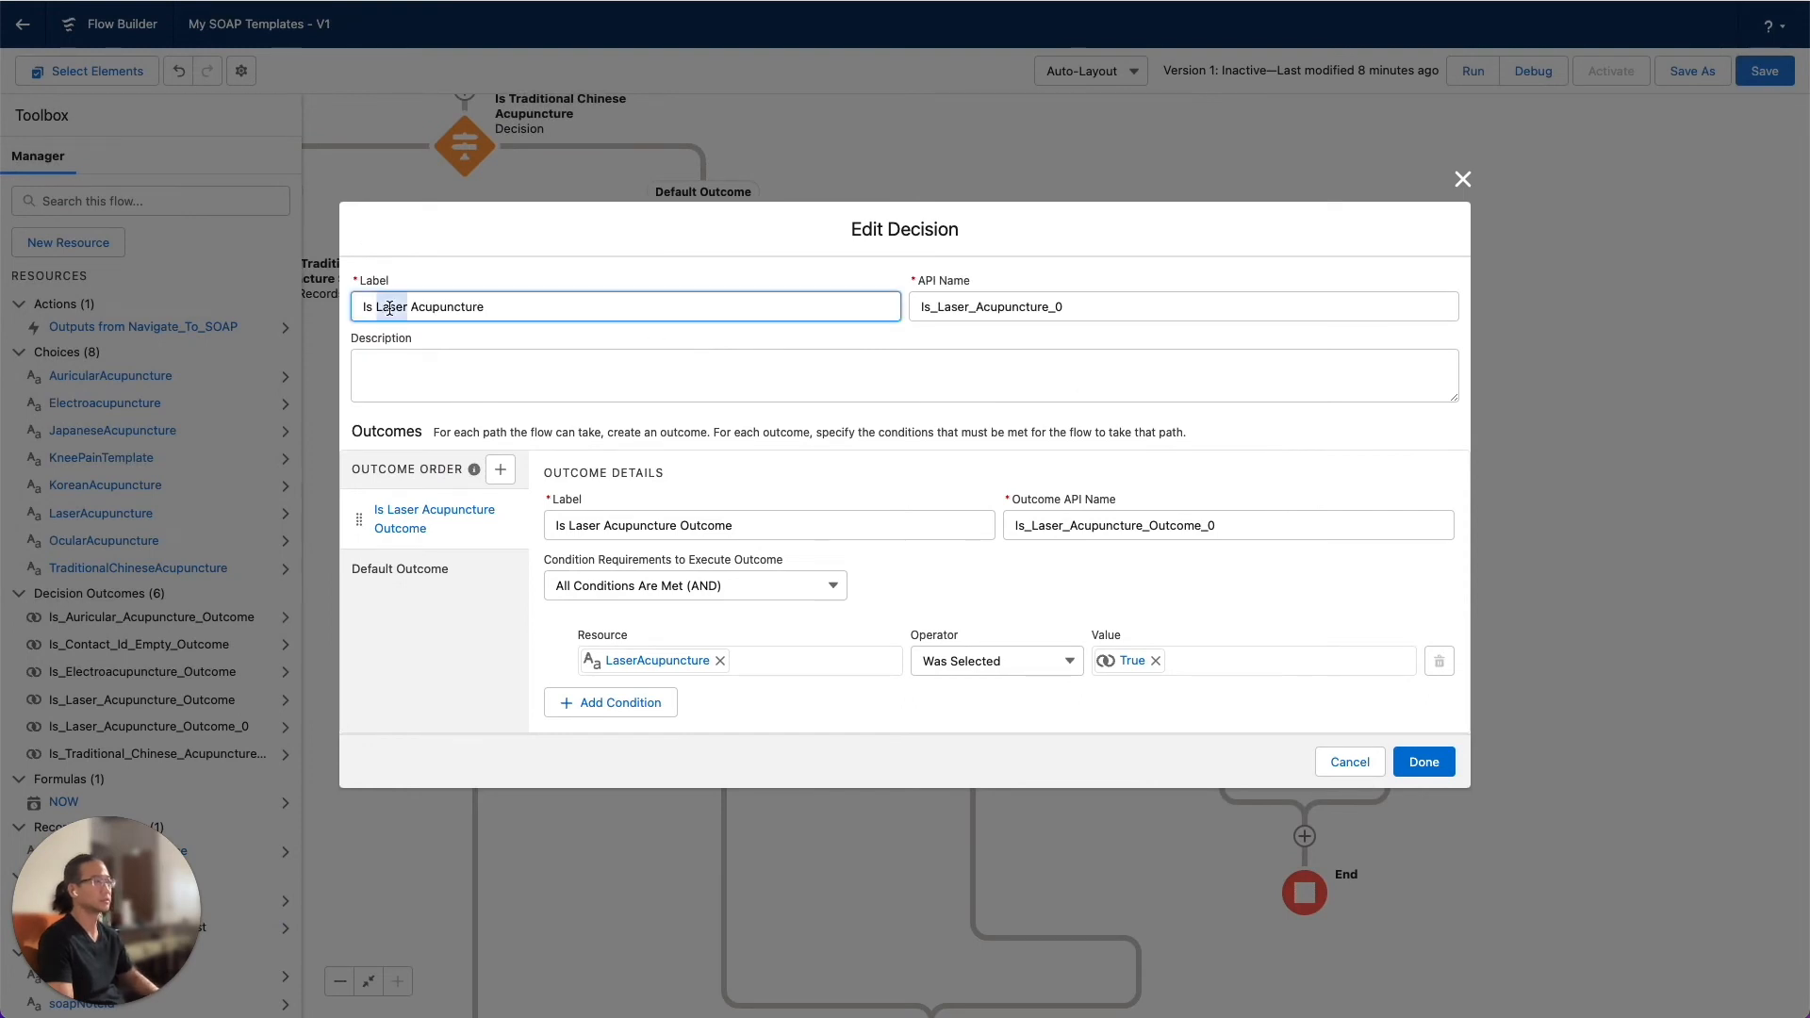
{"action": "type", "text": "Knee Pain"}
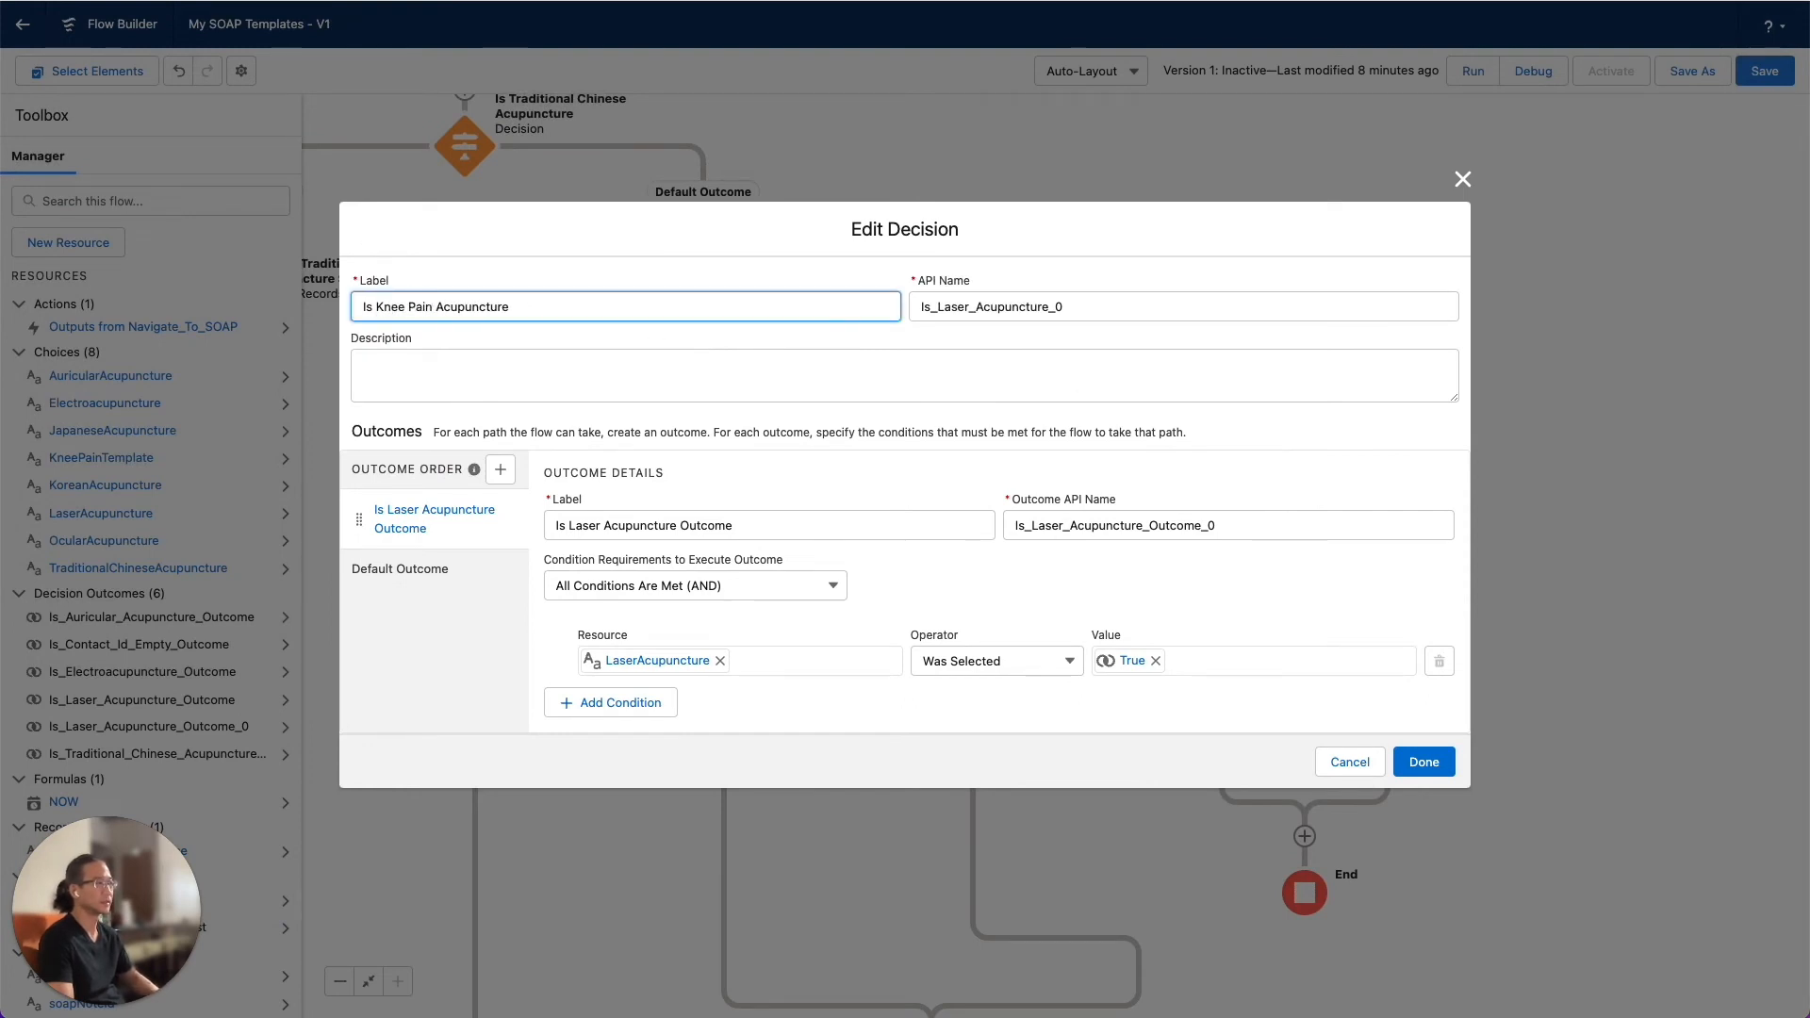
{"action": "type", "text": " Template"}
{"action": "key", "text": "alt+shift+Right"}
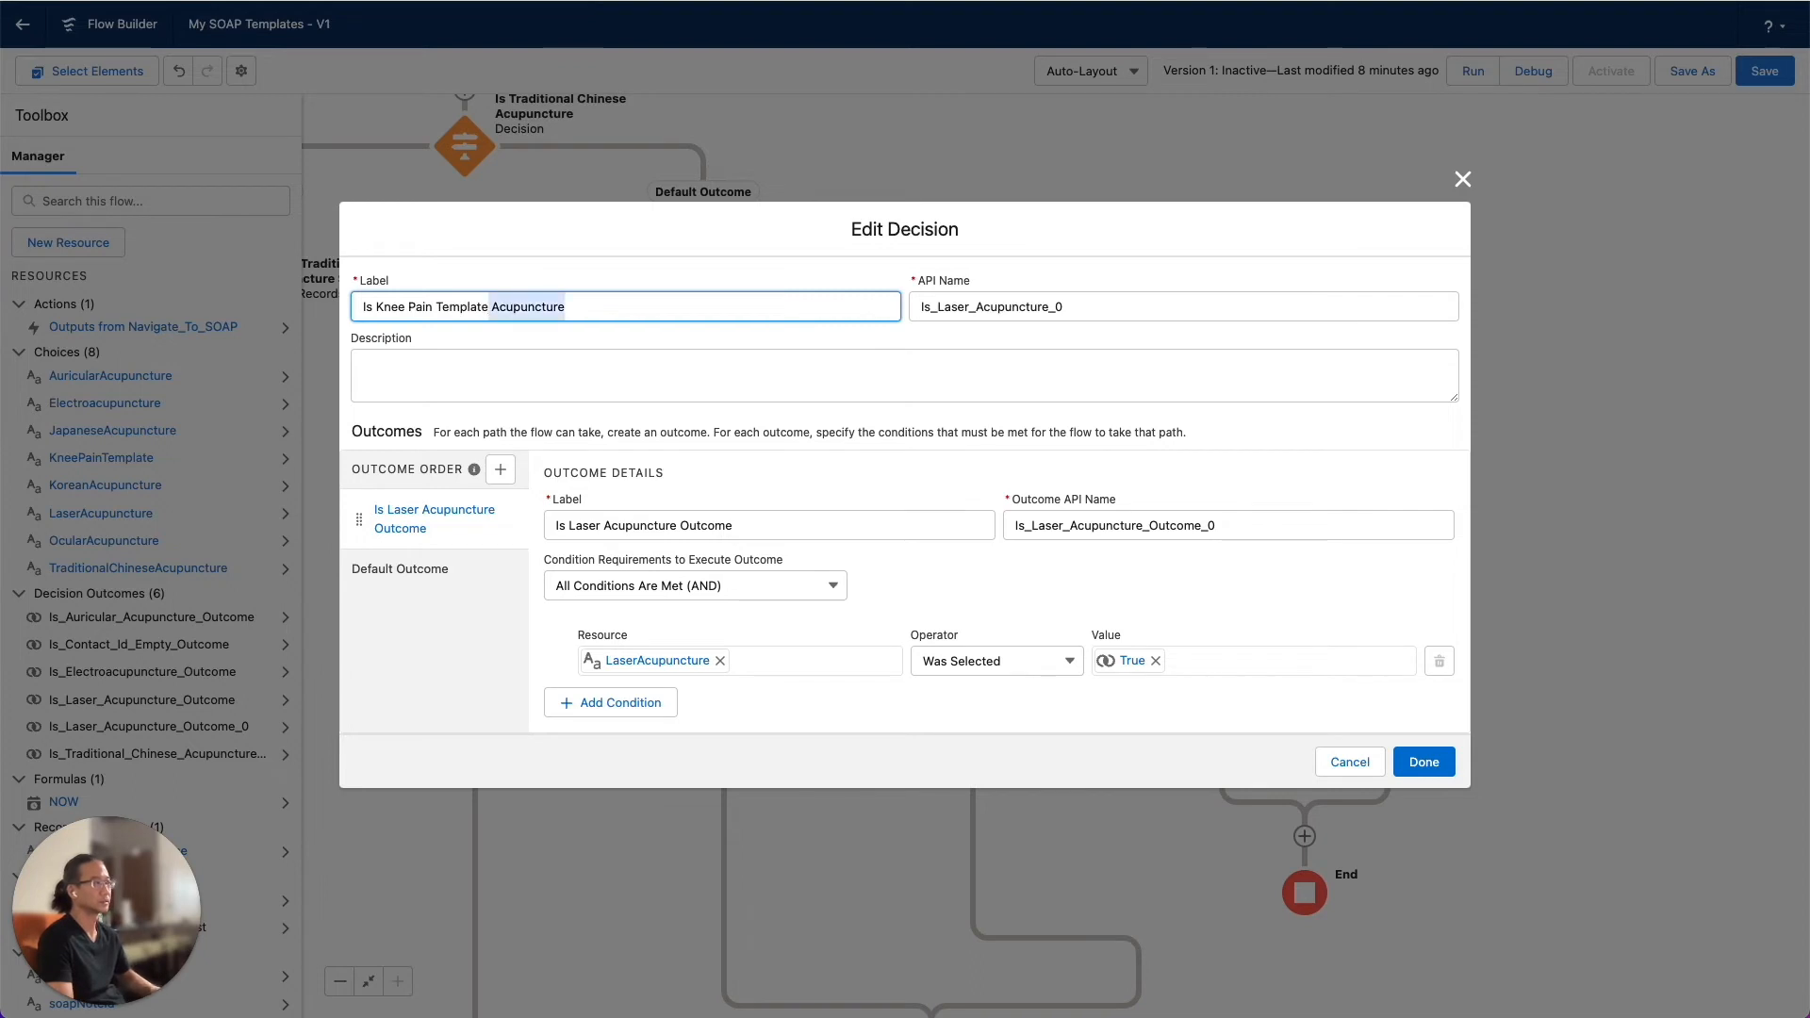
{"action": "key", "text": "BackSpace"}
{"action": "key", "text": "Tab"}
Set the copied decision's API name to Is_Knee_Pain_Template
{"action": "left_click", "coordinate": [957, 306]}
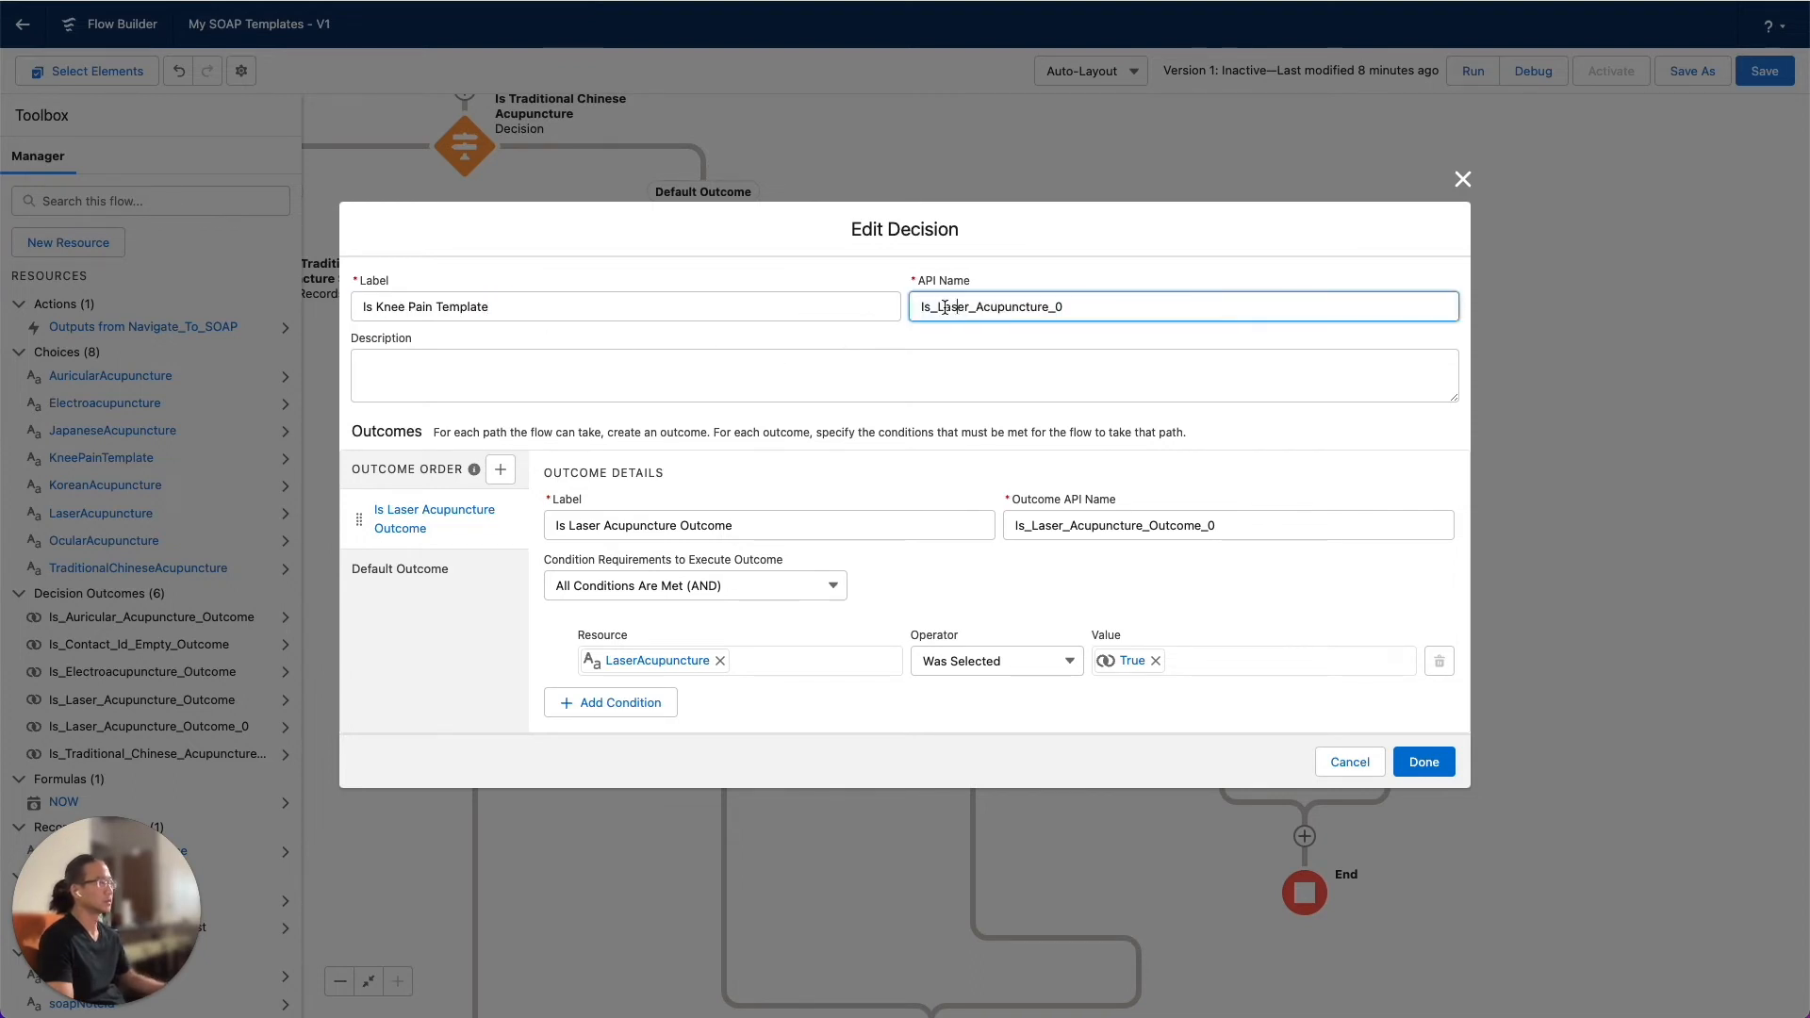
{"action": "left_click_drag", "start_coordinate": [940, 306], "coordinate": [1179, 311]}
{"action": "type", "text": "Knee "}
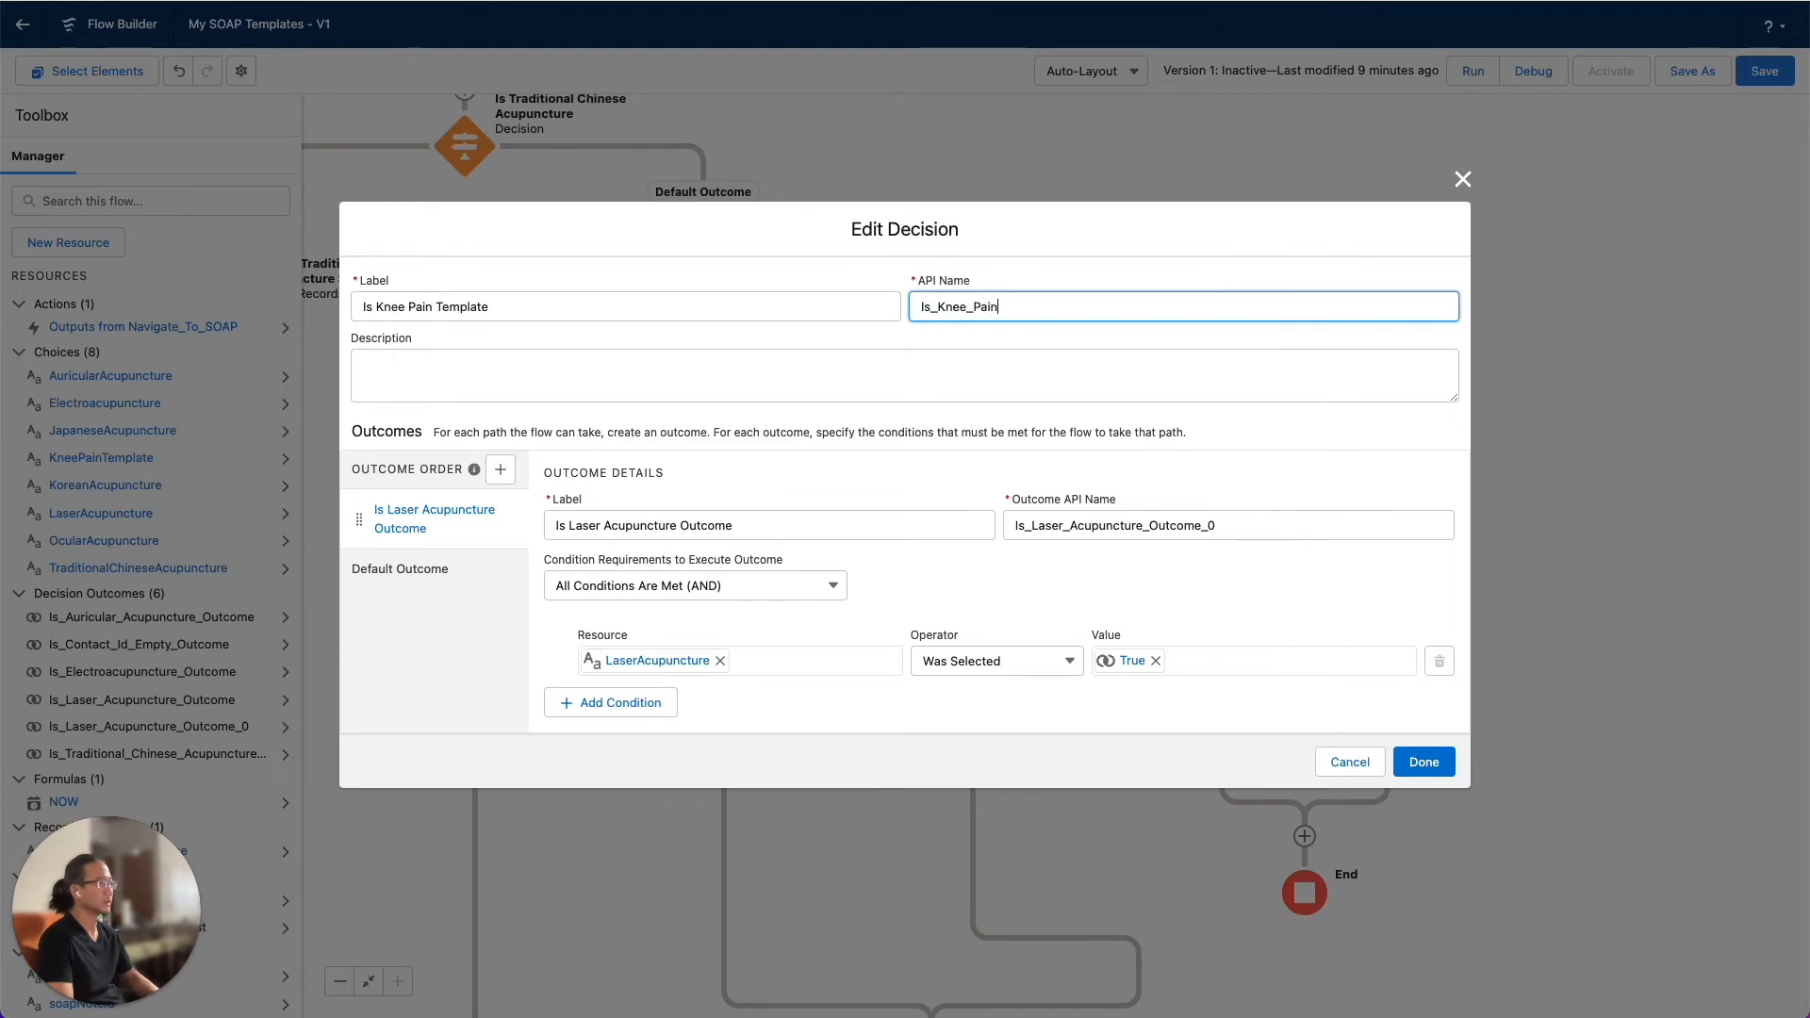
{"action": "type", "text": "Pain_Template"}
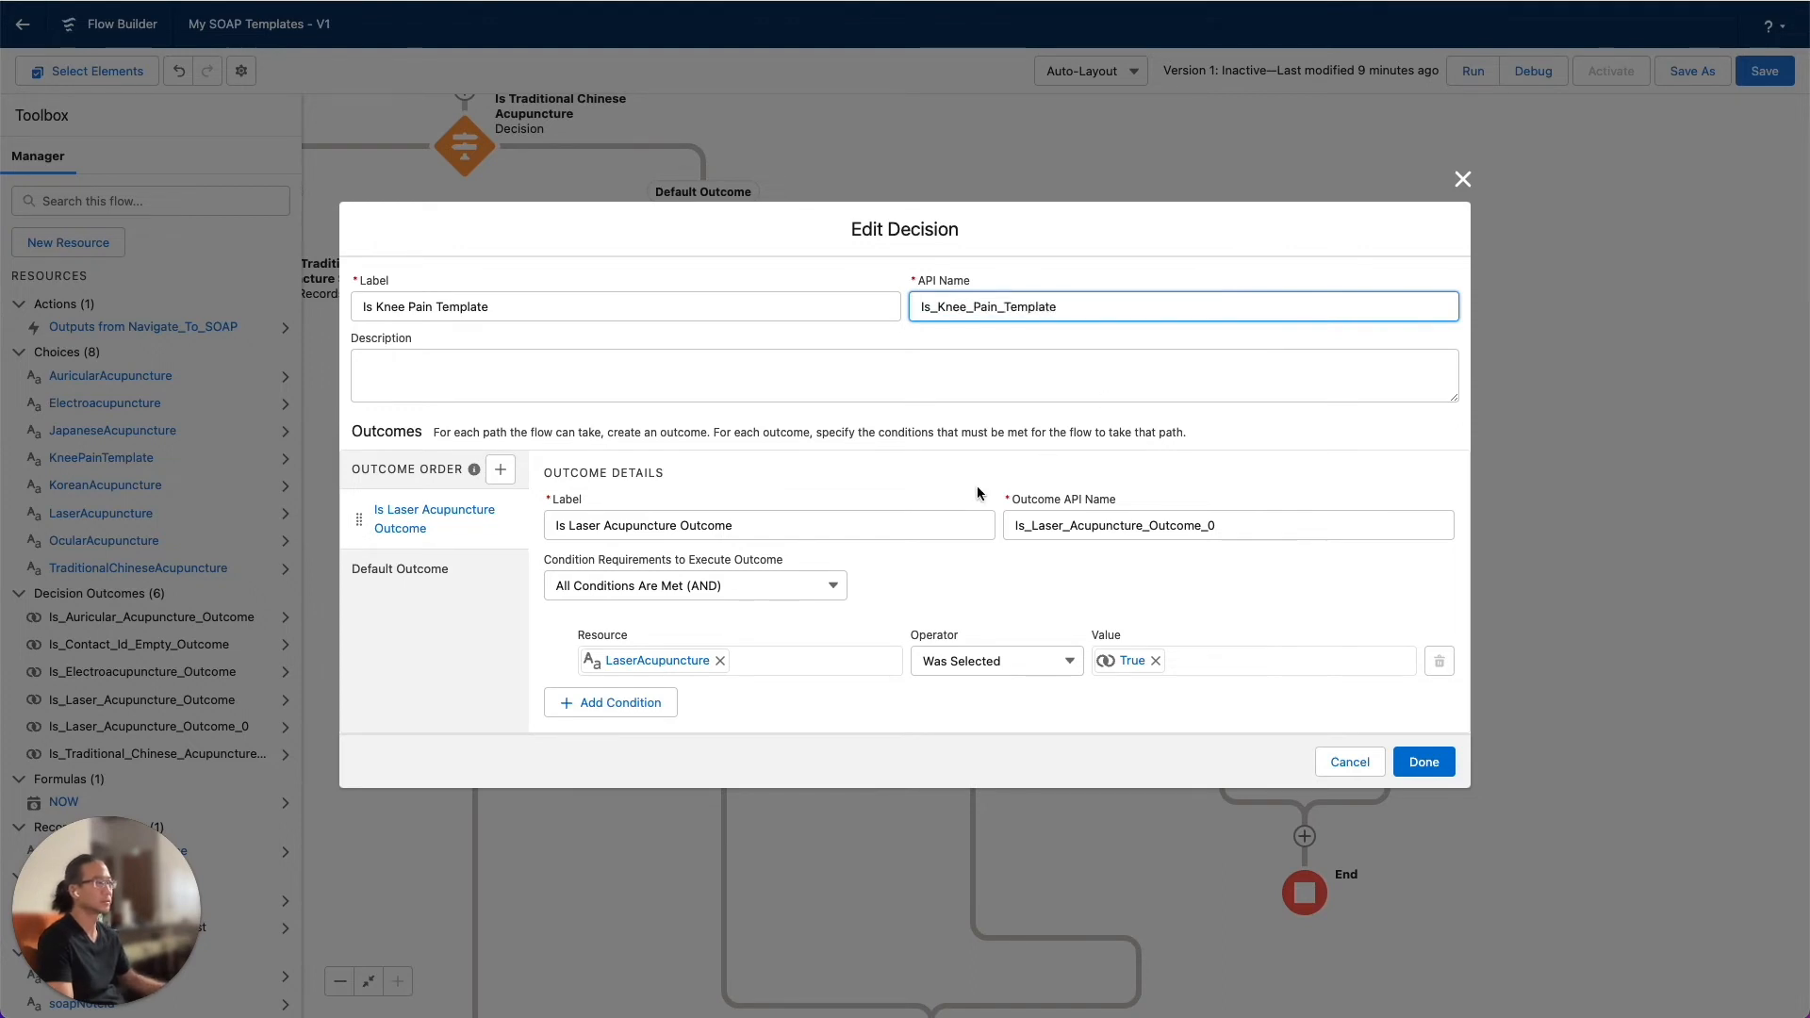
Label the decision's outcome Is Knee Pain Template Outcome and set its outcome API name to Is_Knee_Pain_Template
{"action": "left_click_drag", "start_coordinate": [566, 526], "coordinate": [668, 527]}
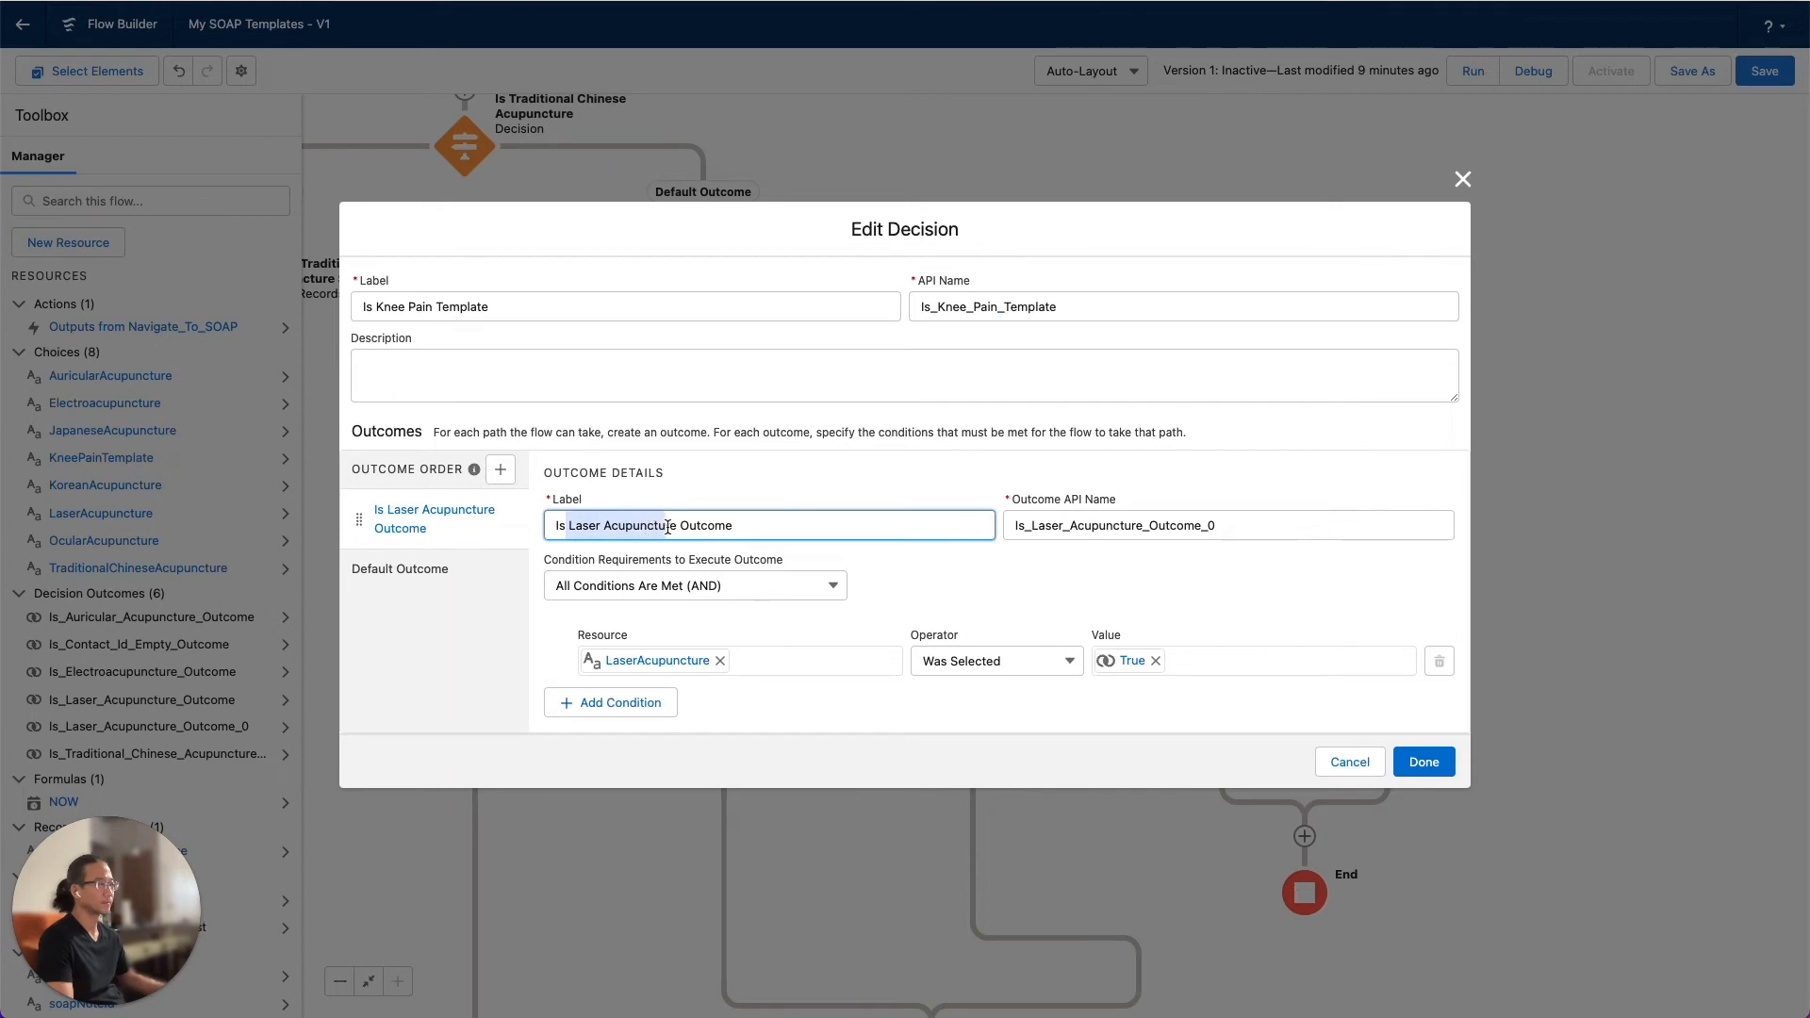
{"action": "type", "text": "Knee Pain "}
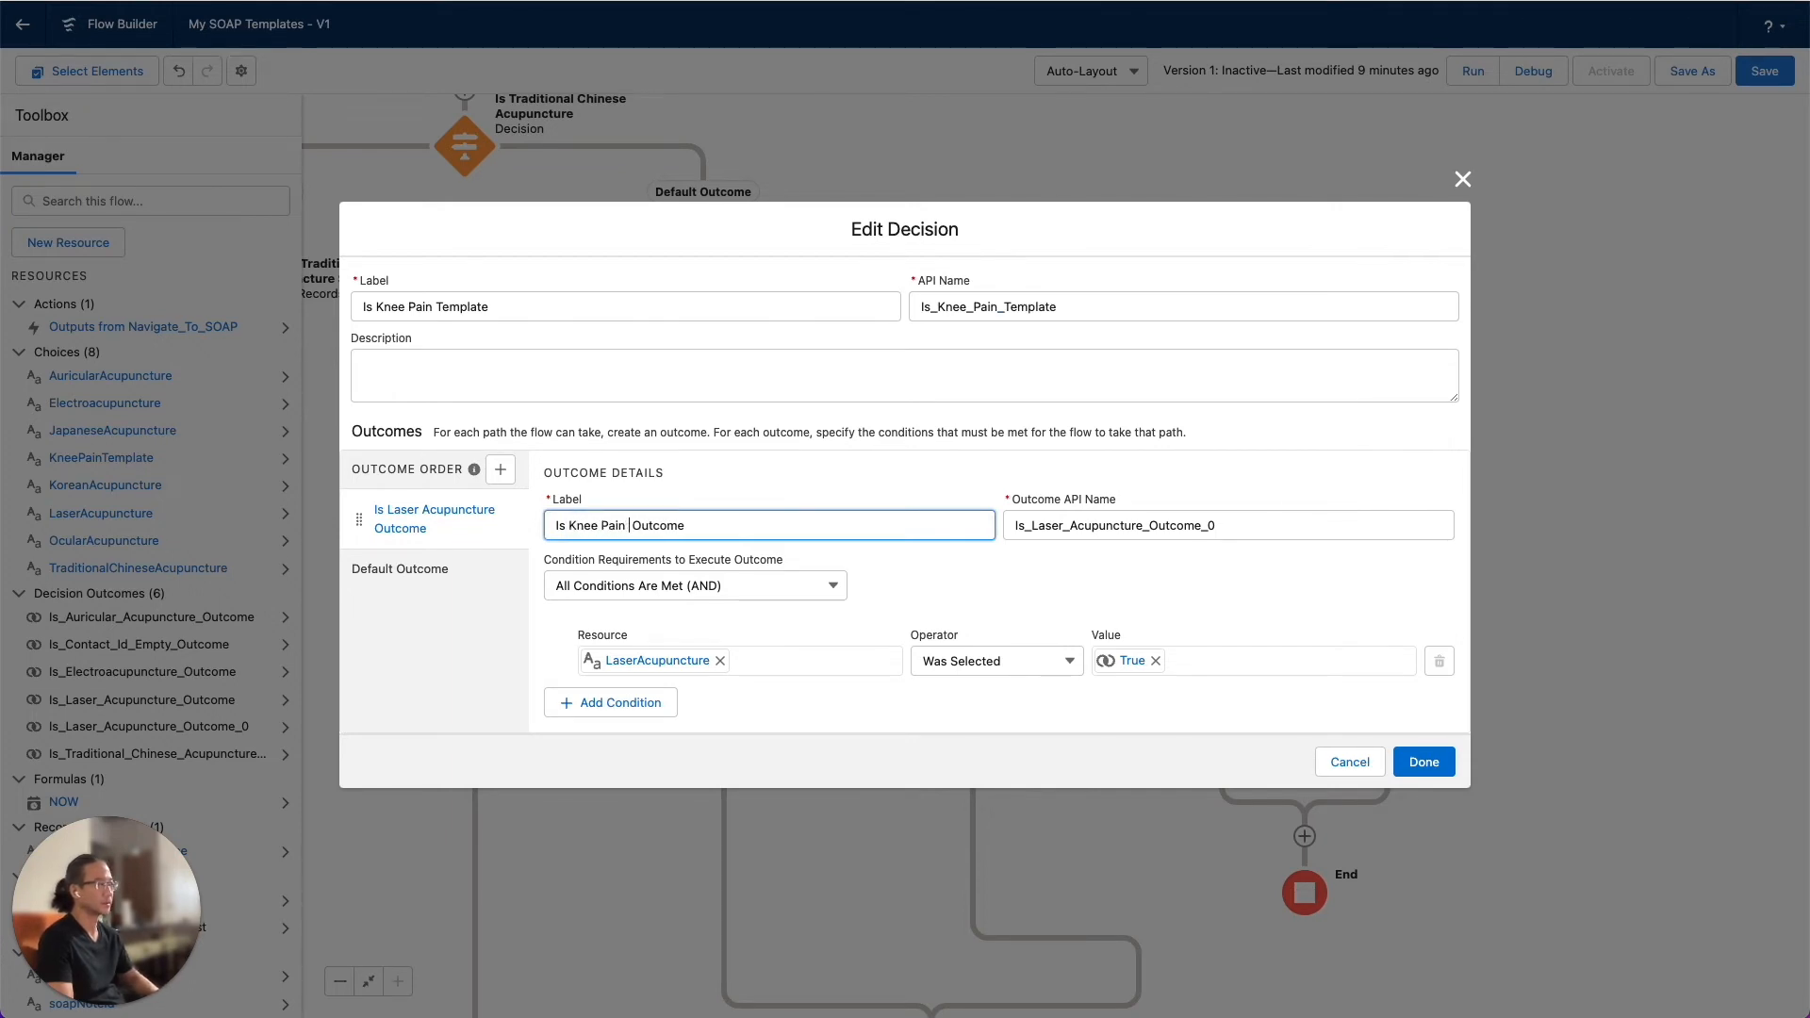
{"action": "type", "text": "Template"}
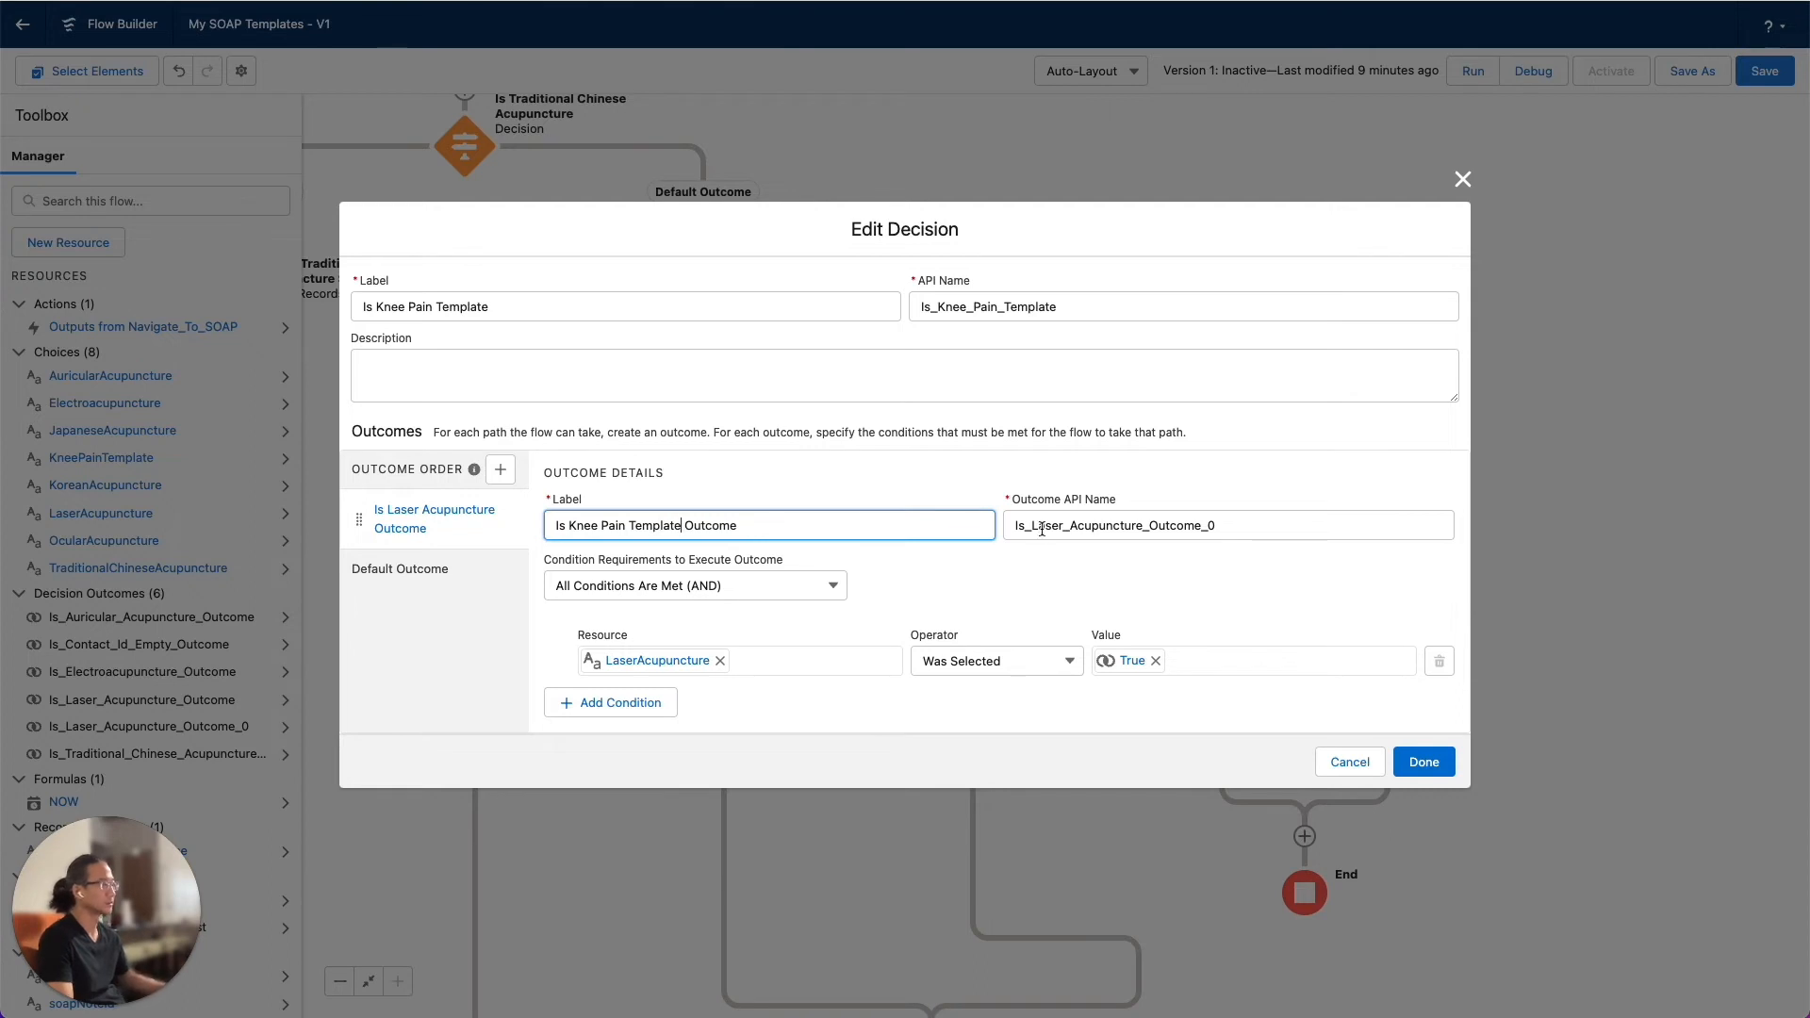
{"action": "left_click_drag", "start_coordinate": [1034, 527], "coordinate": [1237, 525]}
{"action": "type", "text": "K"}
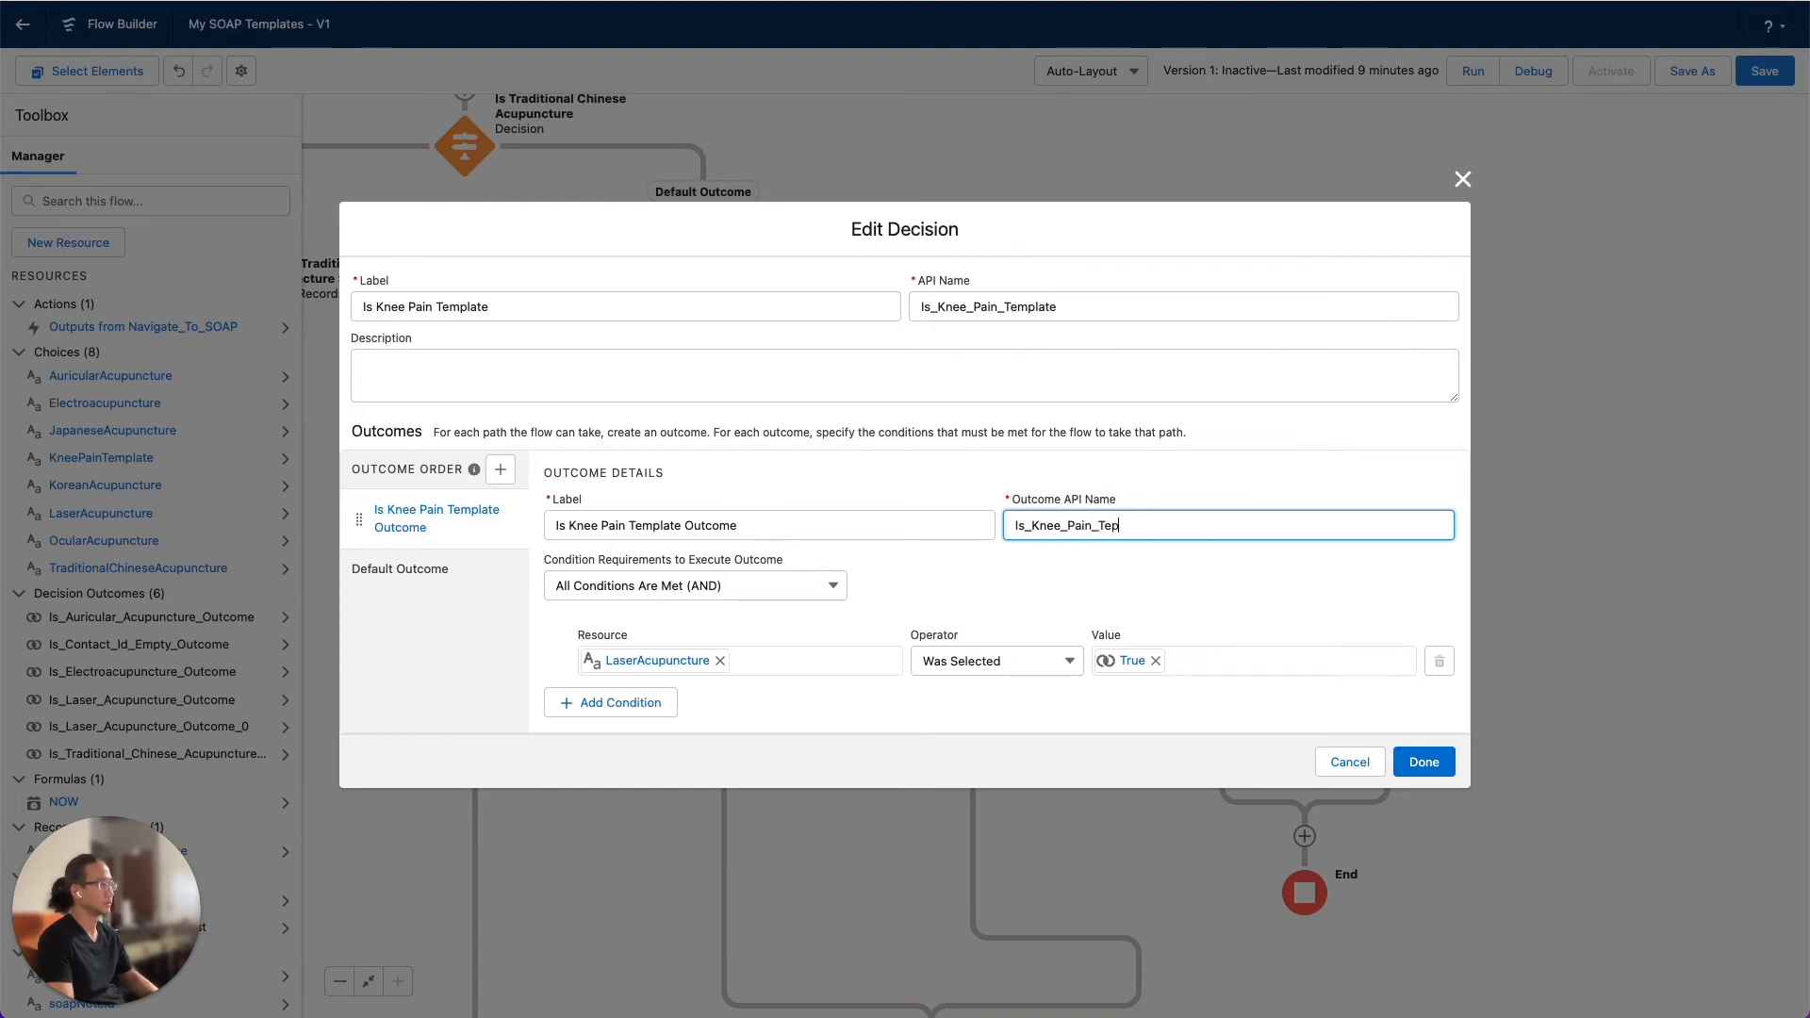
{"action": "type", "text": "nee_Pain_Template"}
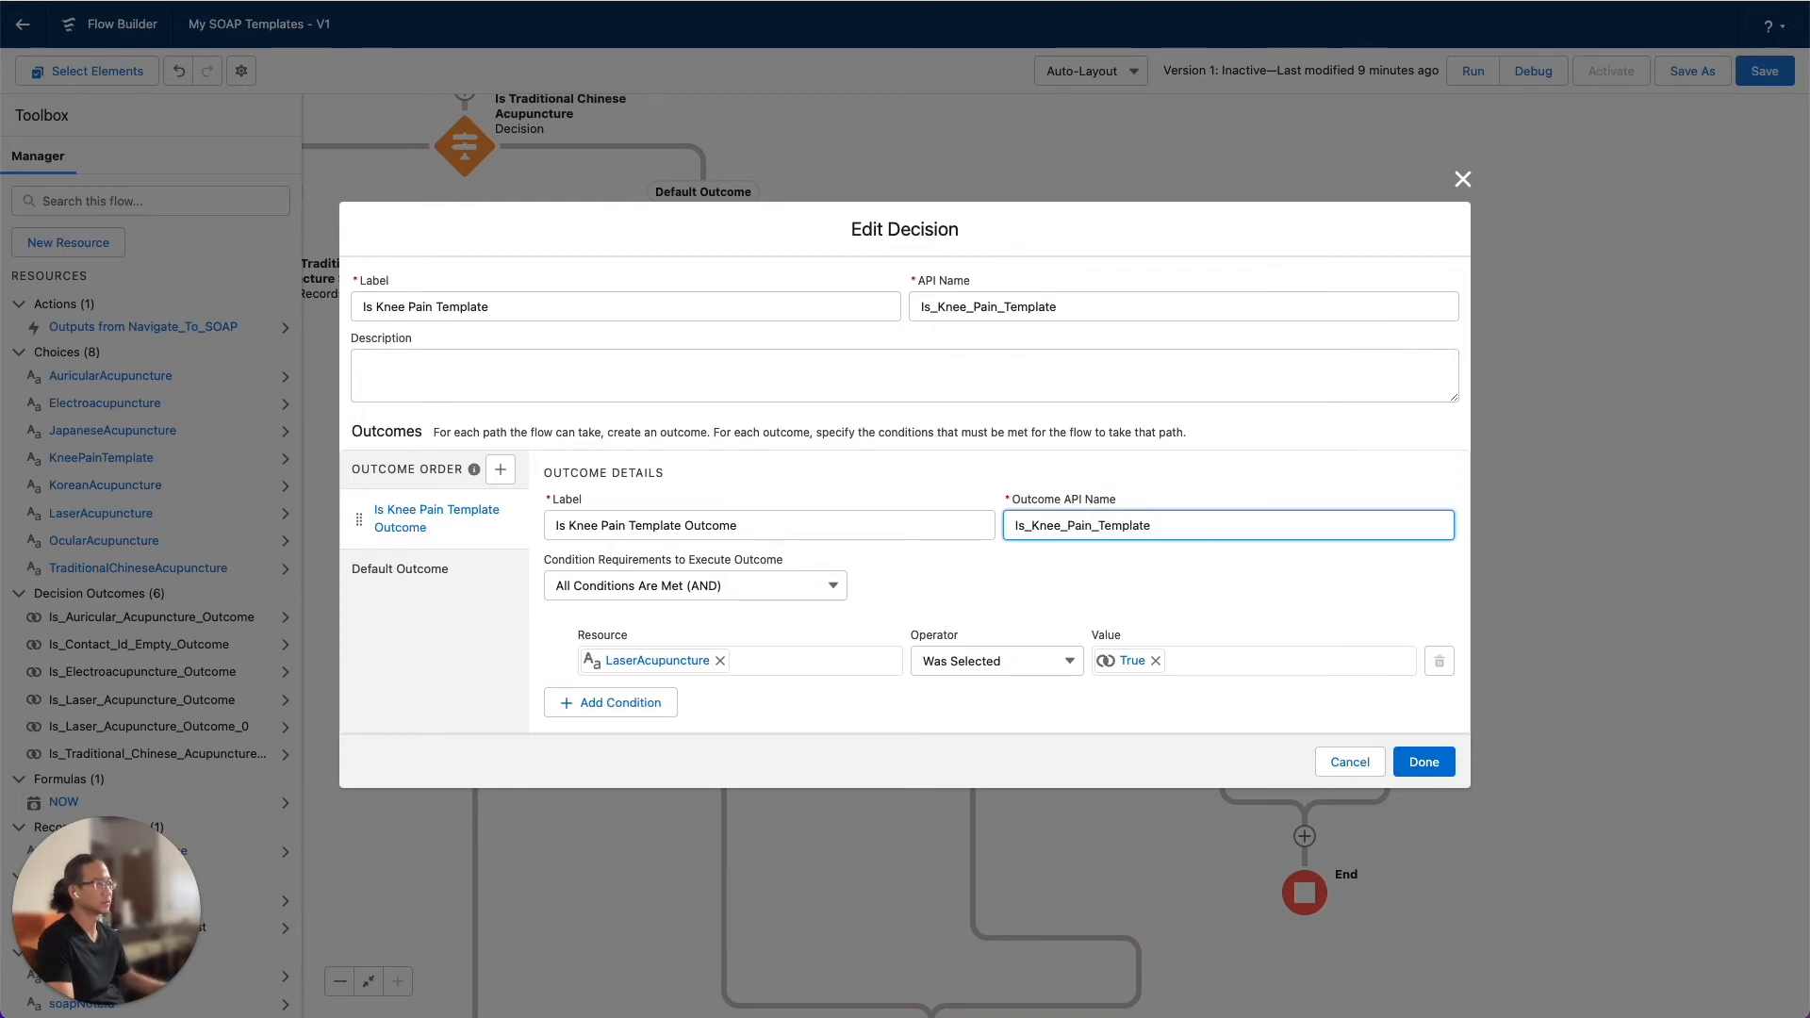
Replace LaserAcupuncture with the KneePainTemplate choice as the resource in the outcome's condition
{"action": "left_click", "coordinate": [723, 665]}
{"action": "left_click_drag", "start_coordinate": [722, 668], "coordinate": [588, 659]}
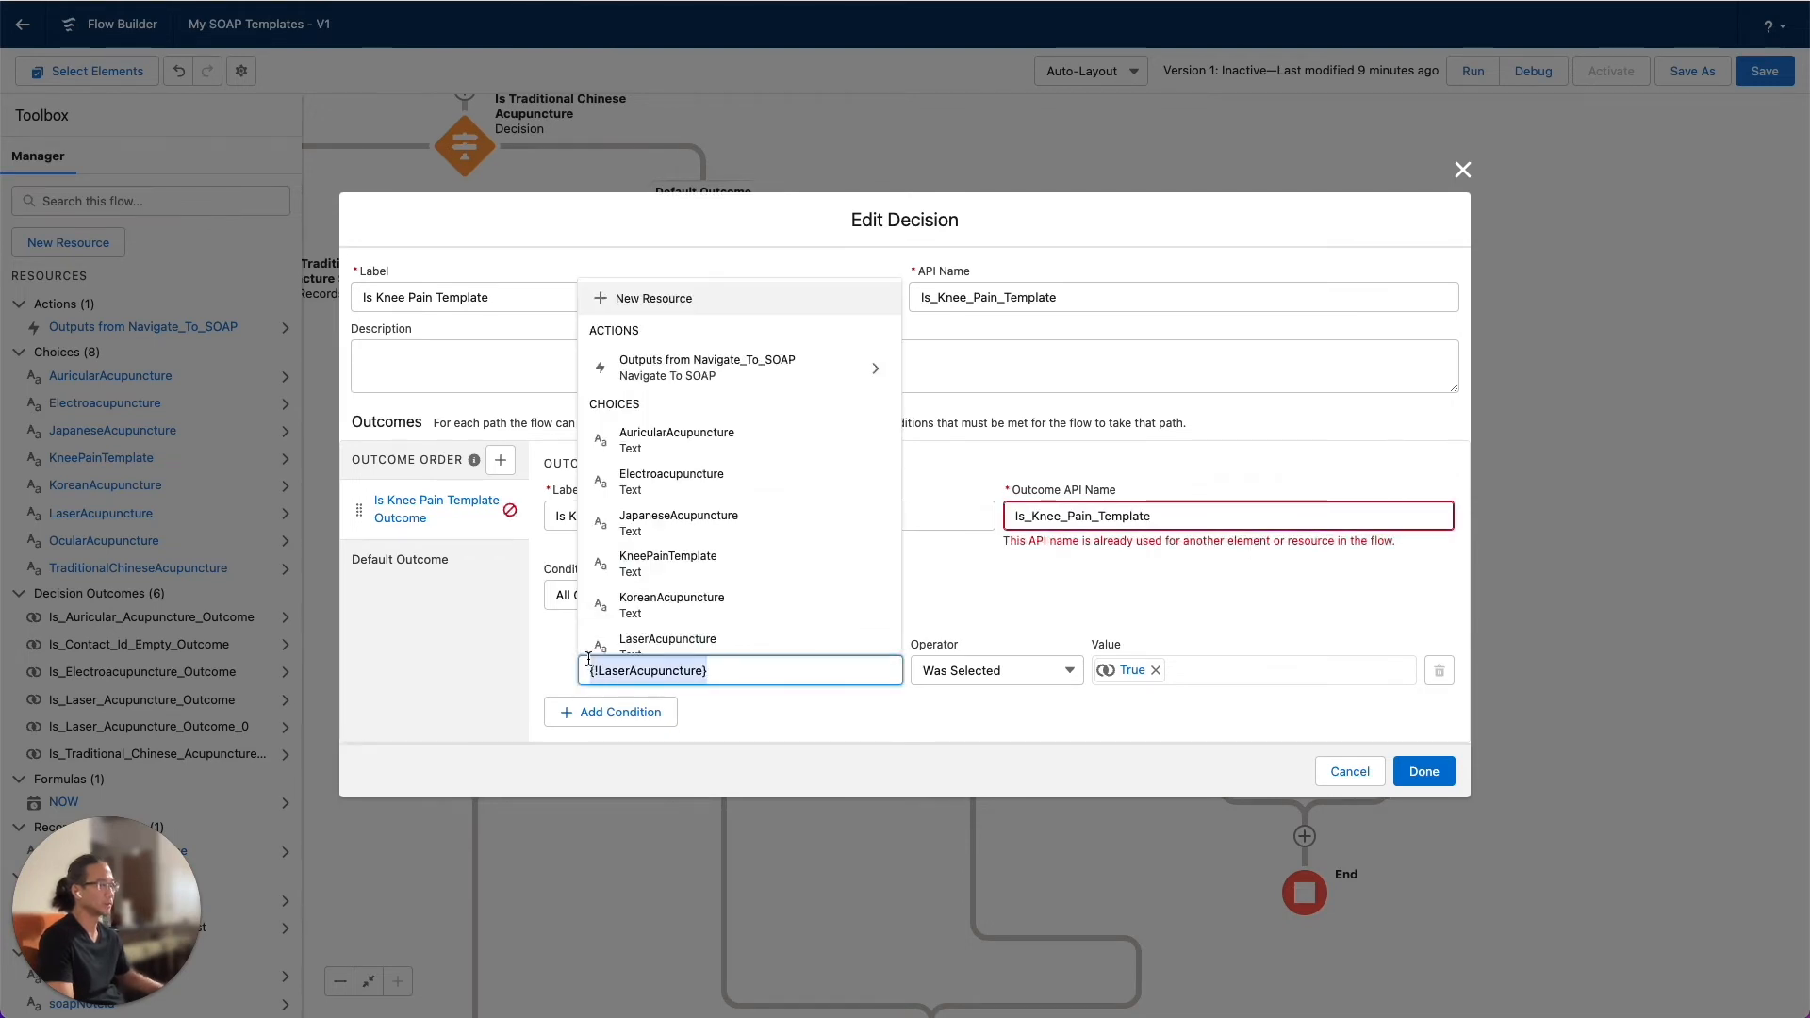
{"action": "key", "text": "BackSpace"}
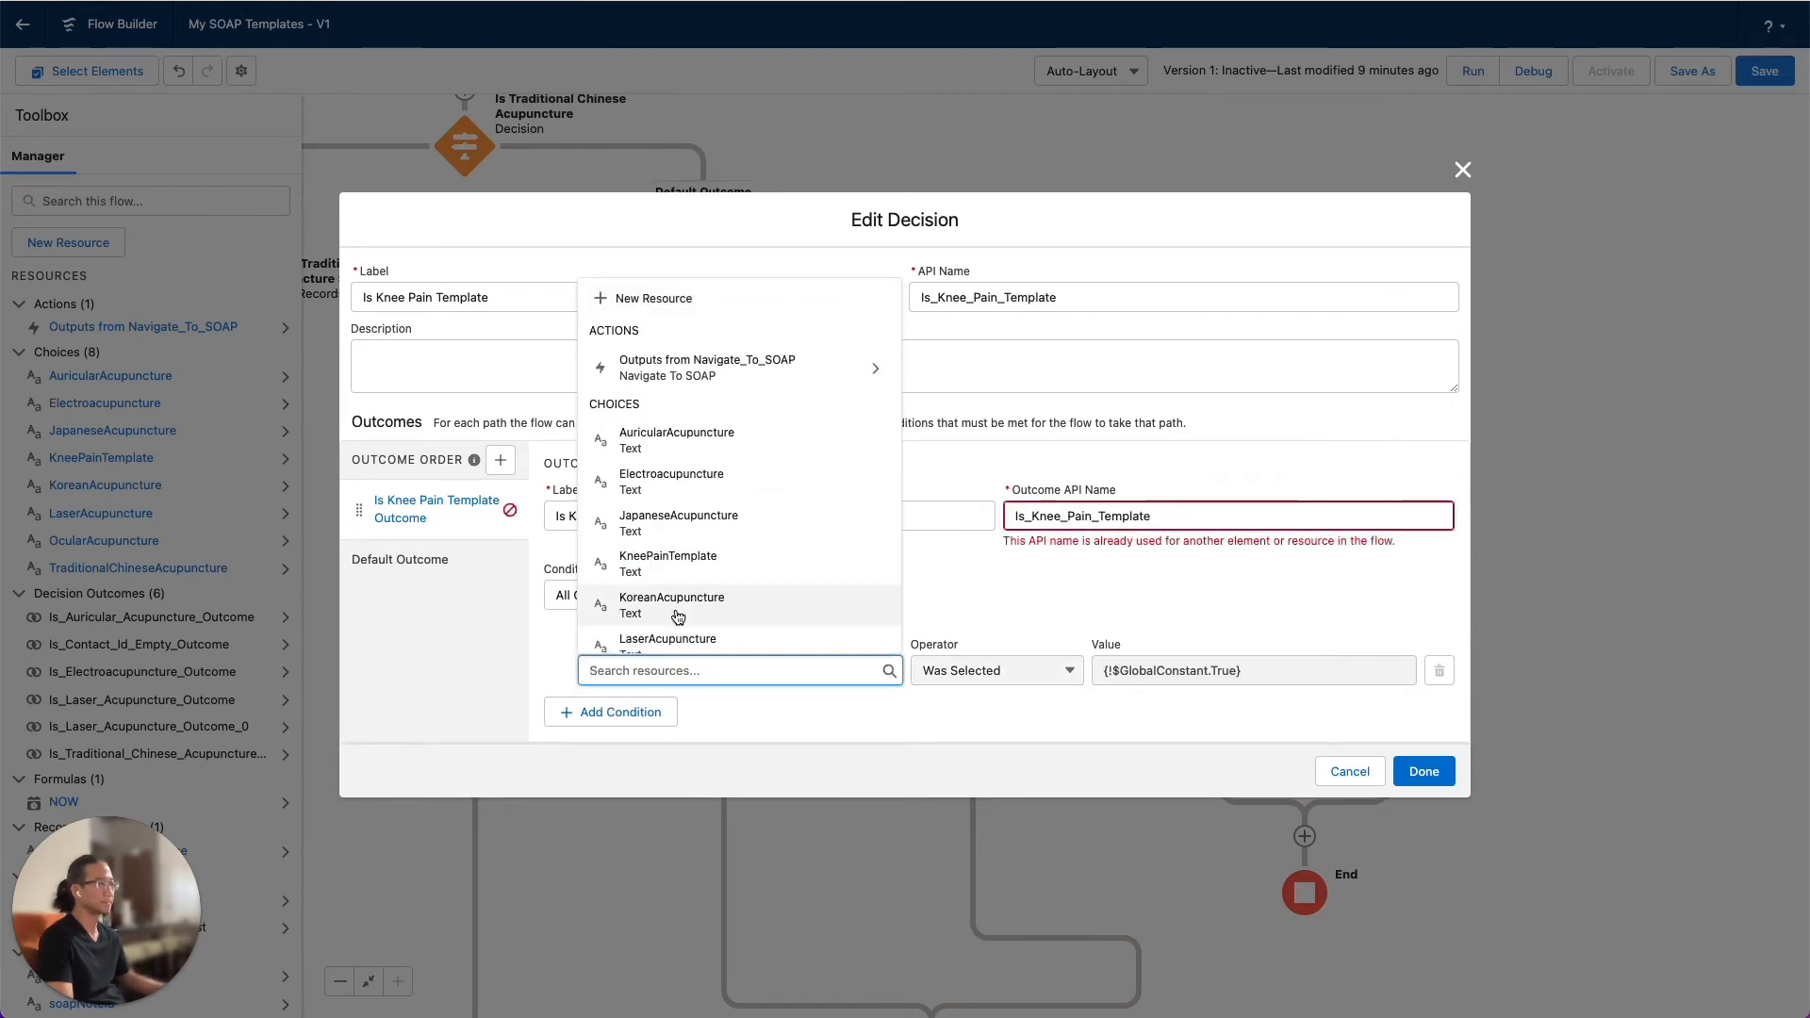
{"action": "scroll", "coordinate": [678, 616], "scroll_direction": "down", "scroll_amount": 4}
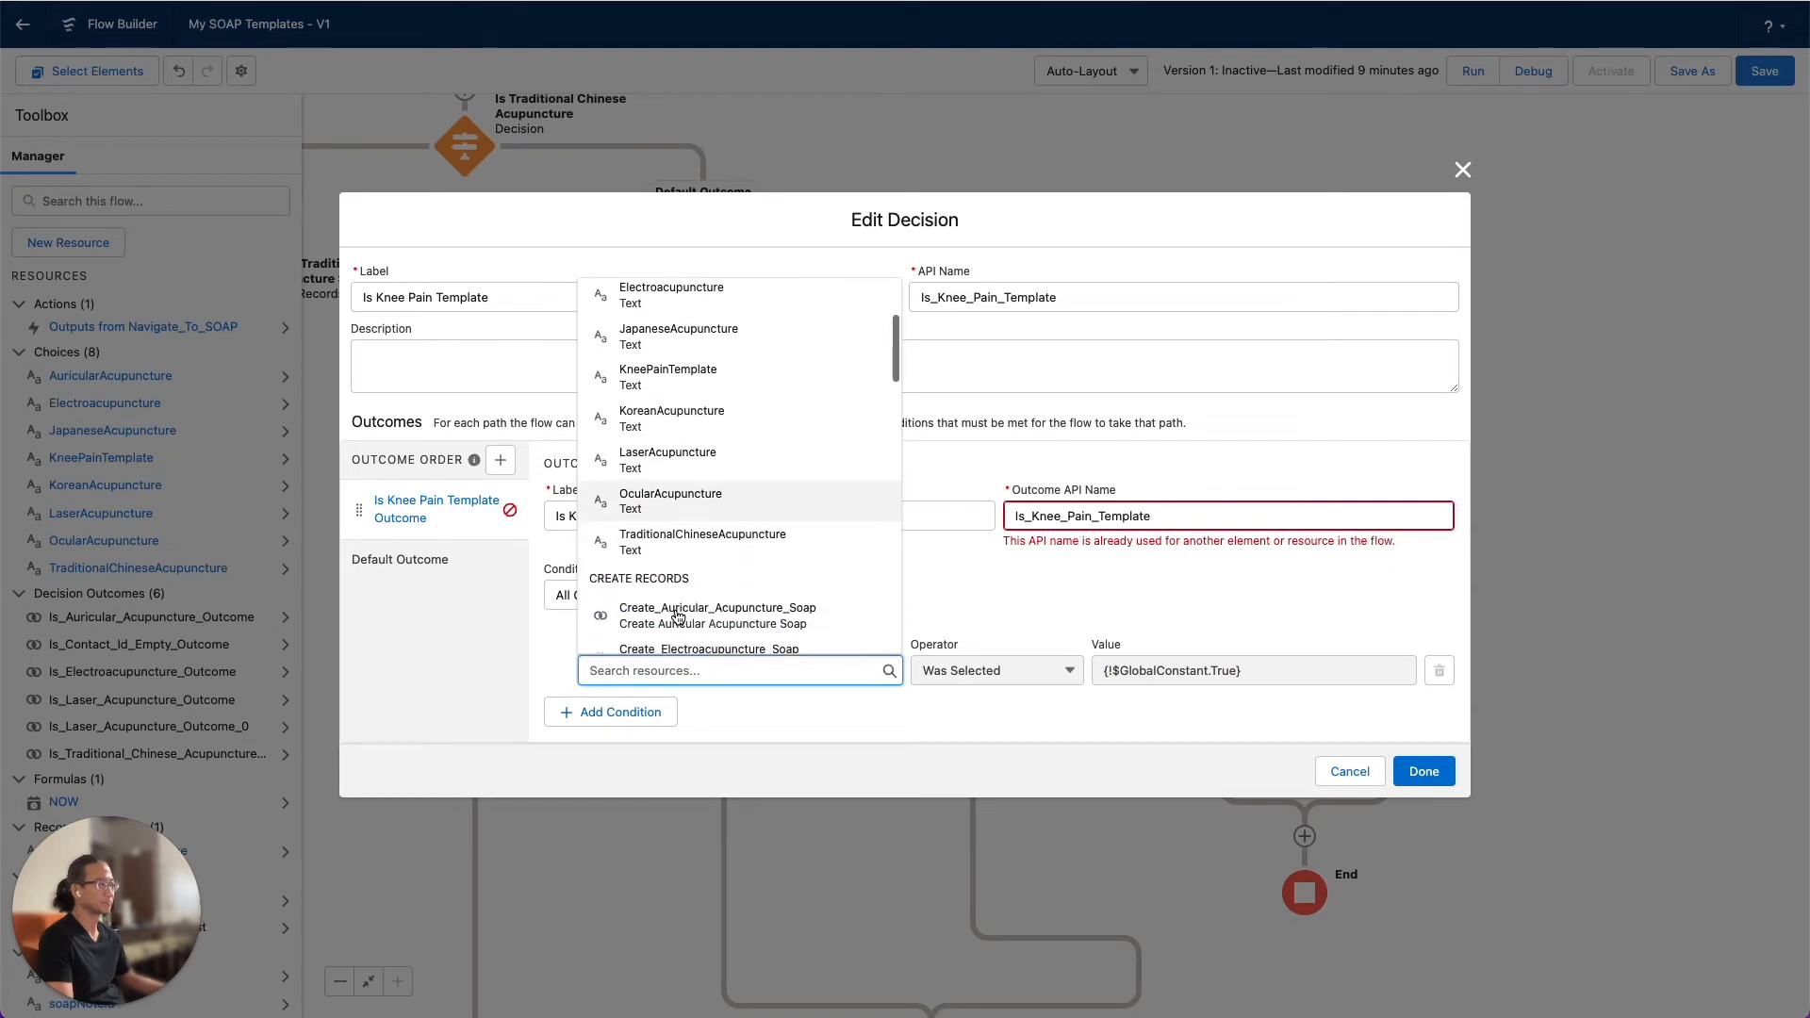
{"action": "scroll", "coordinate": [678, 615], "scroll_direction": "up", "scroll_amount": 3}
{"action": "left_click", "coordinate": [684, 490]}
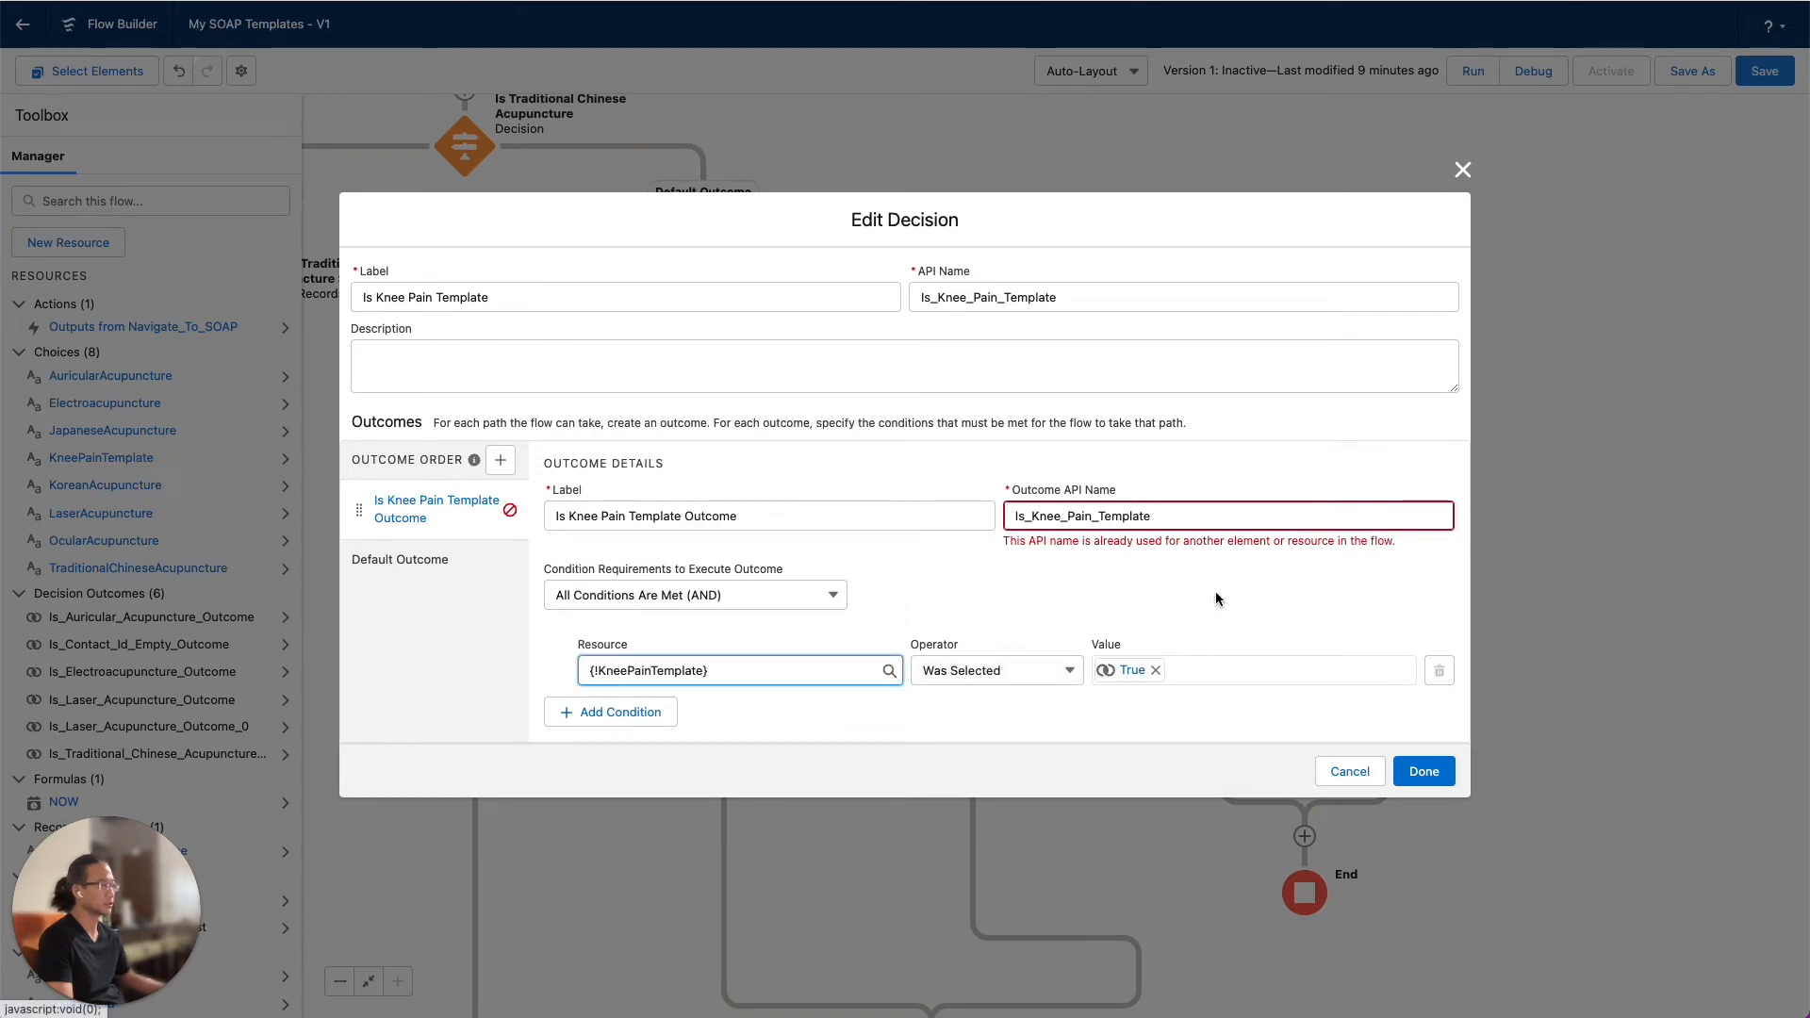
Set the outcome API name to Is_Knee_Pain_Template_Outcome and finish editing the decision
{"action": "left_click", "coordinate": [1180, 518]}
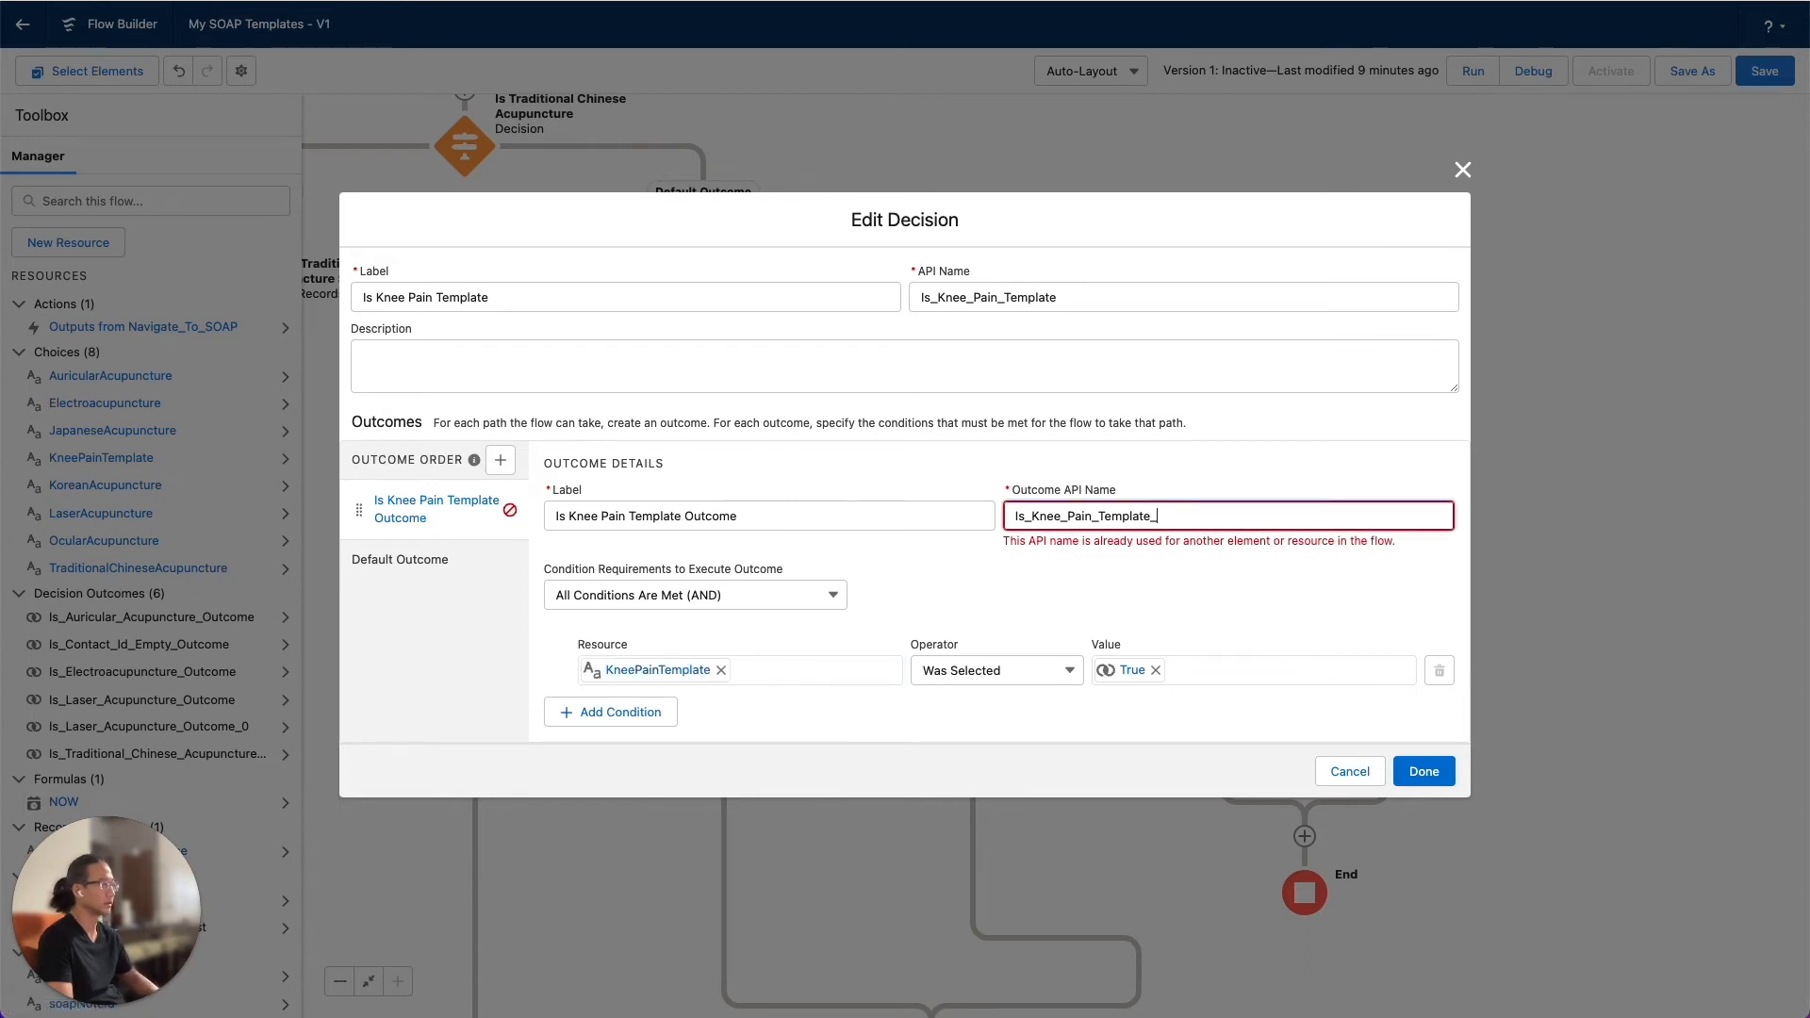
{"action": "type", "text": "_Outcome"}
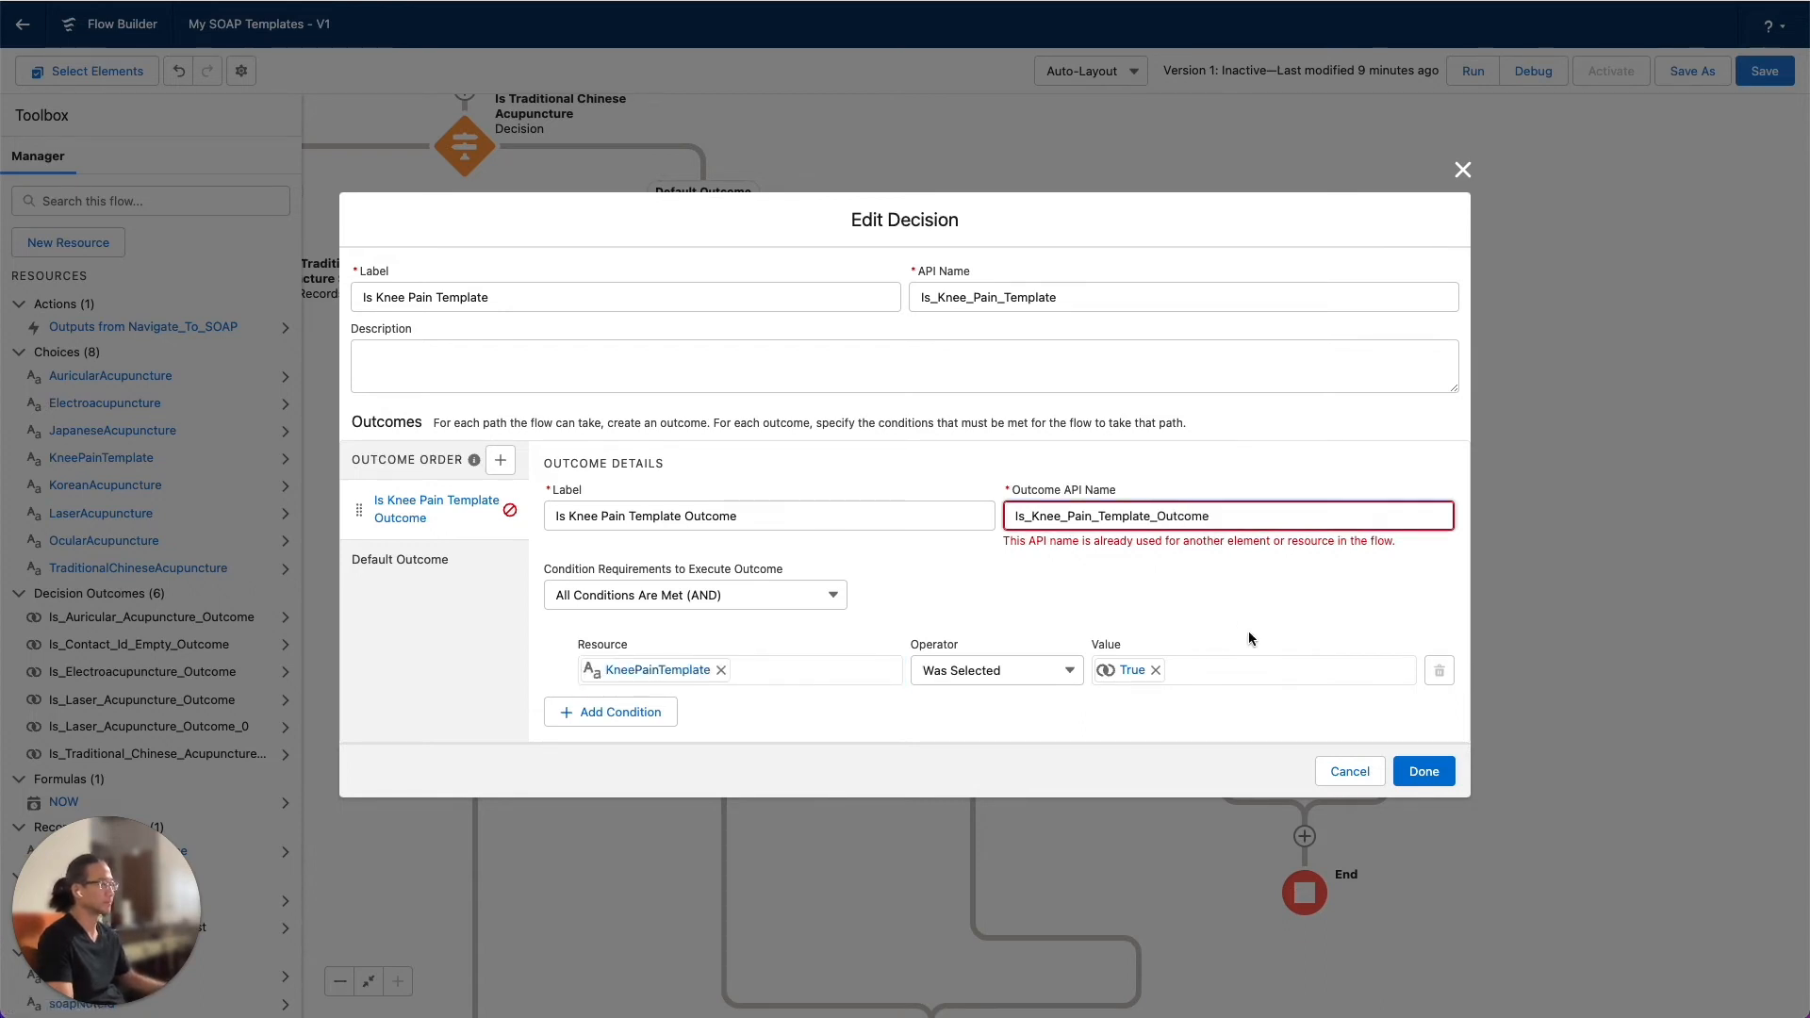
{"action": "left_click", "coordinate": [1254, 610]}
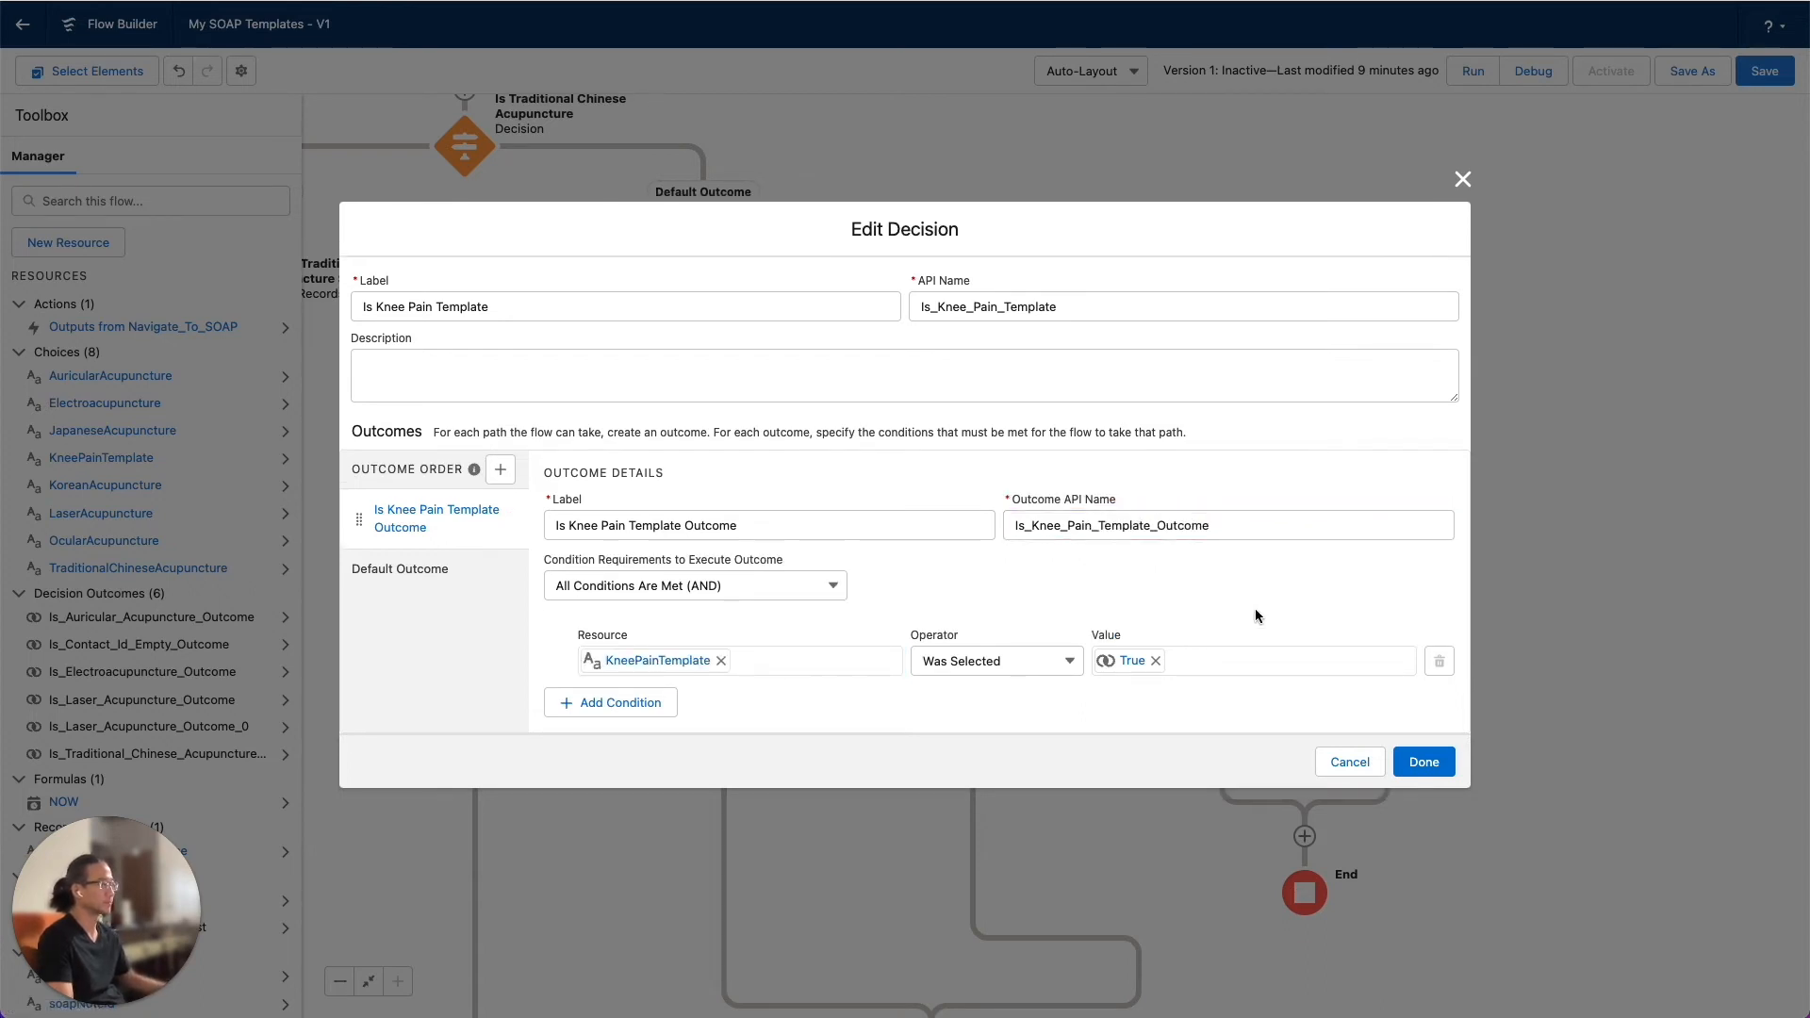
{"action": "left_click", "coordinate": [1423, 762]}
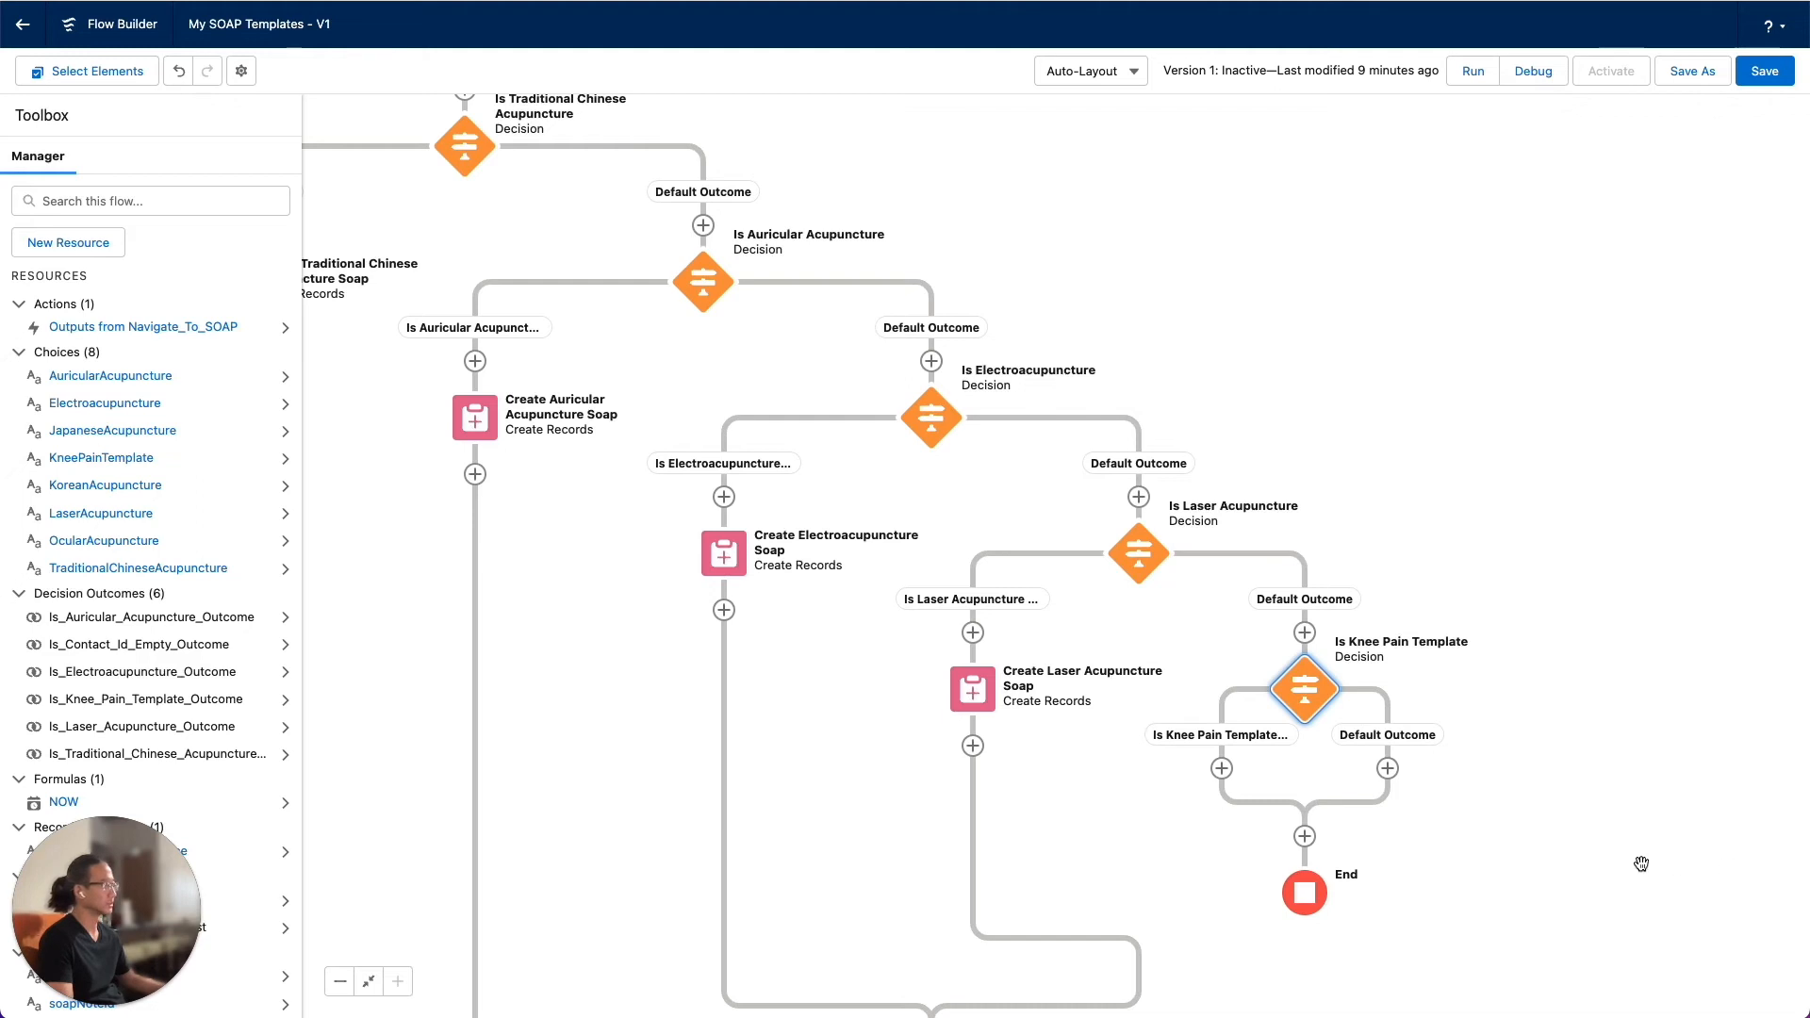
Copy the Create Laser Acupuncture Soap element and paste it onto the Is Knee Pain Template outcome path
{"action": "left_click_drag", "start_coordinate": [1640, 860], "coordinate": [1703, 652]}
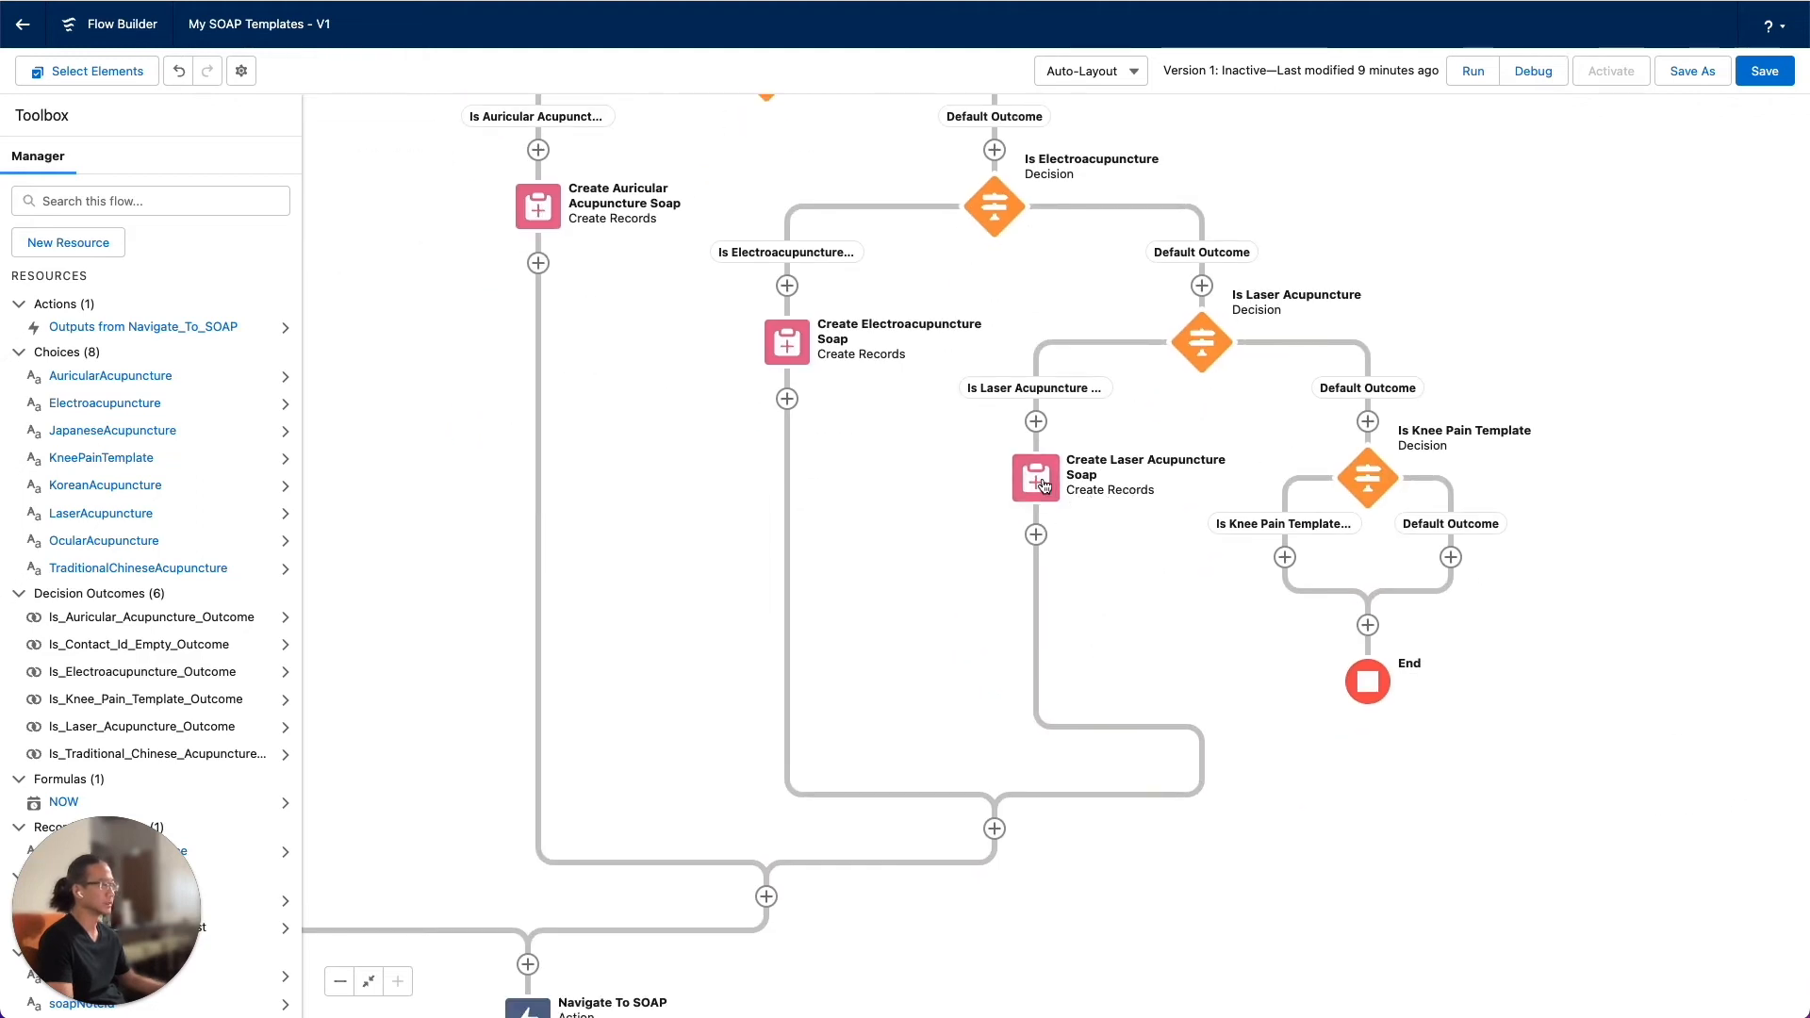
{"action": "left_click", "coordinate": [1034, 484]}
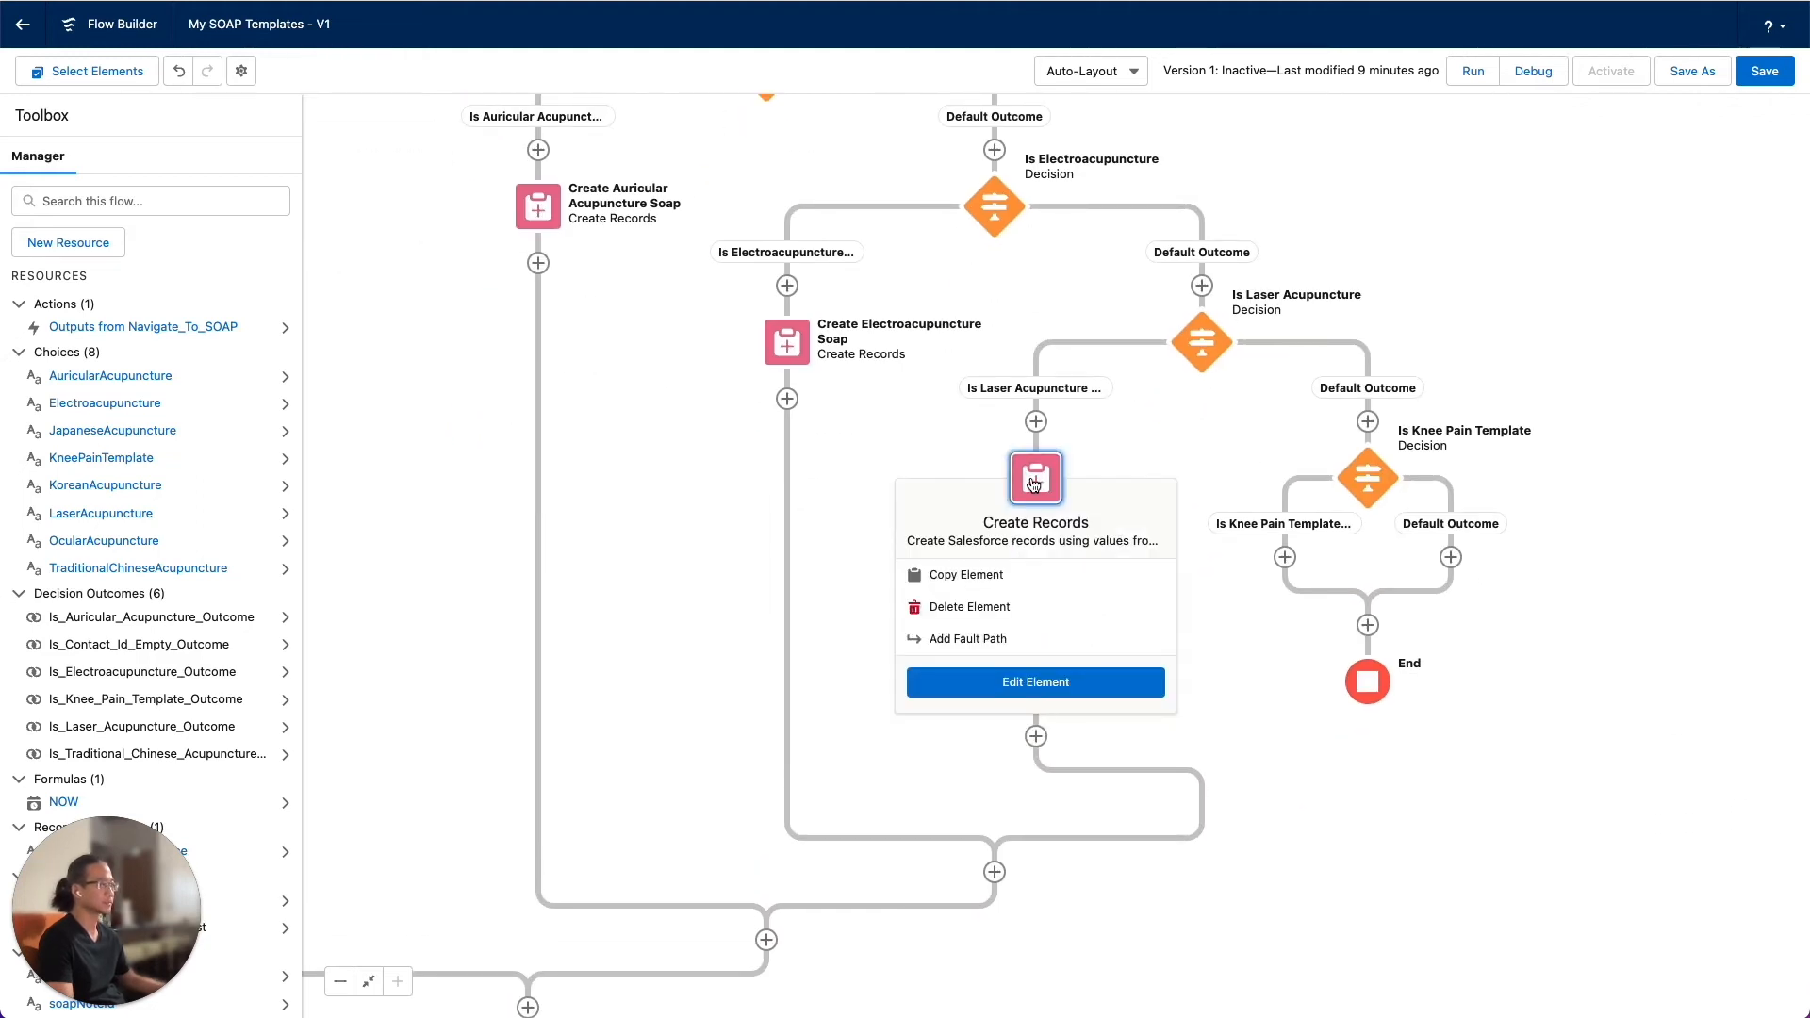
{"action": "left_click", "coordinate": [970, 577]}
{"action": "left_click", "coordinate": [1285, 558]}
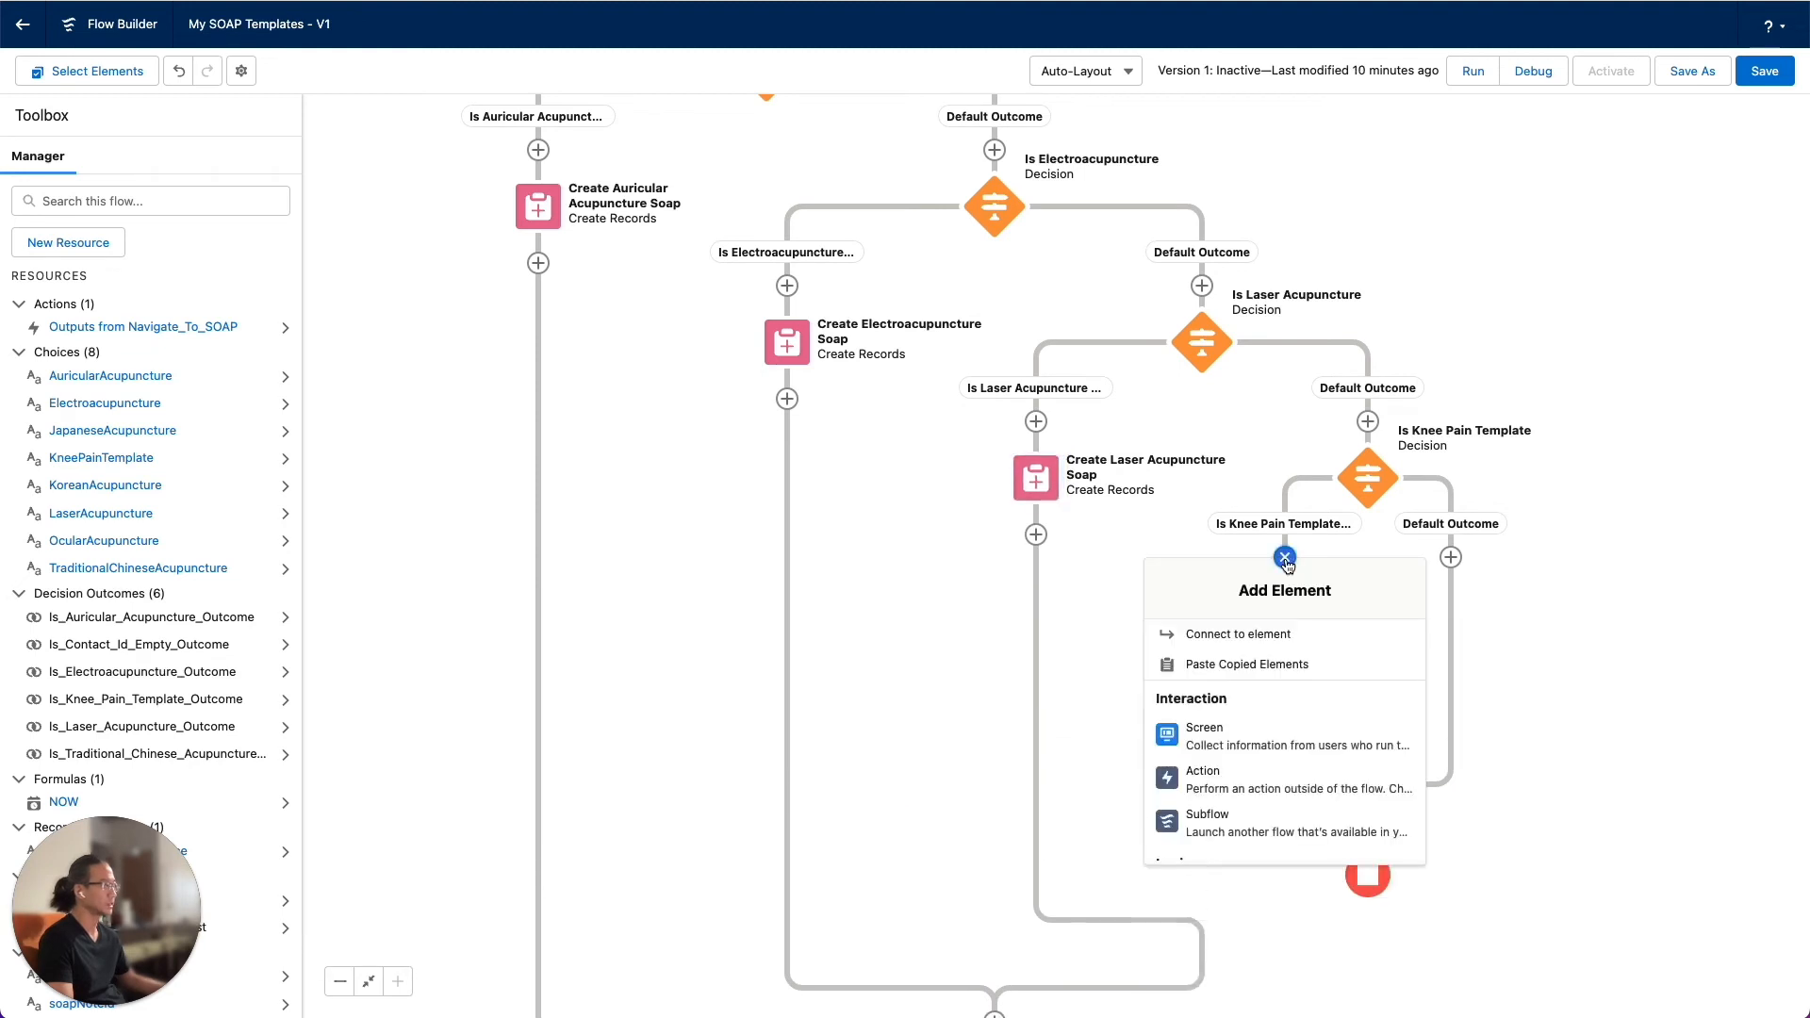
{"action": "left_click", "coordinate": [1265, 658]}
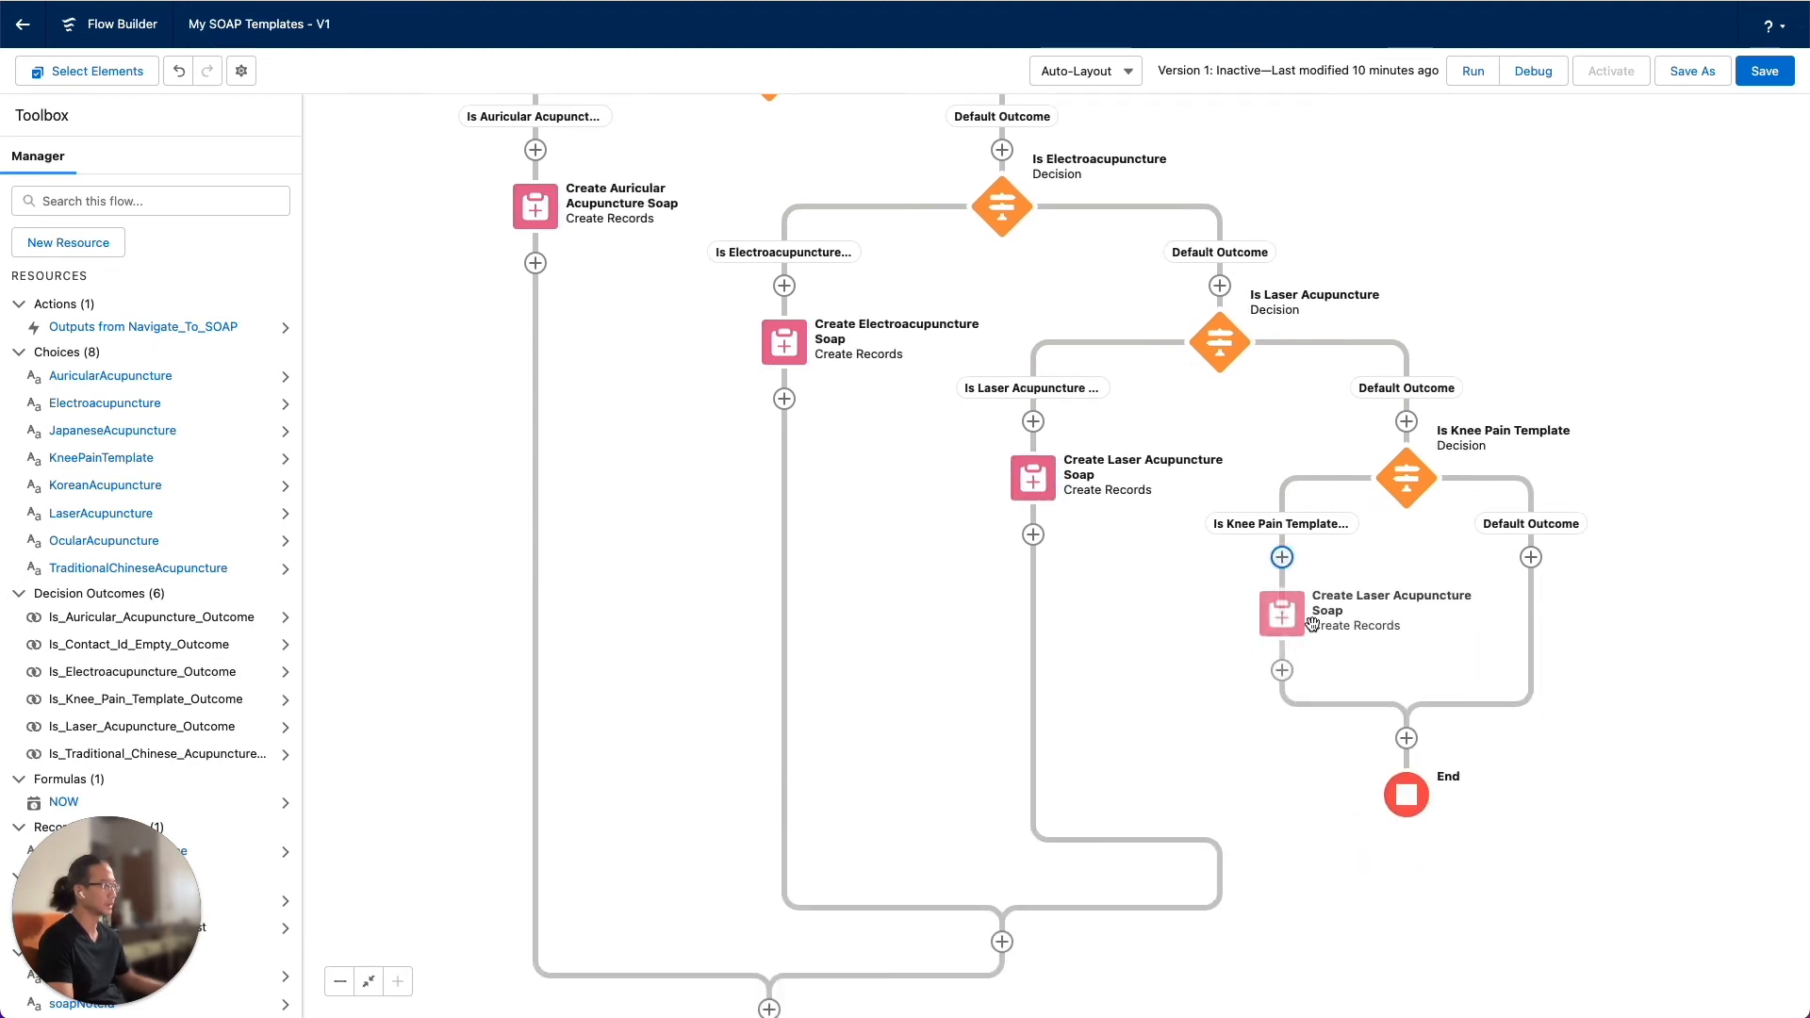
Open the pasted Create Records element for editing and change its label to Create Knee Pain Template Soap
{"action": "double_click", "coordinate": [1283, 617]}
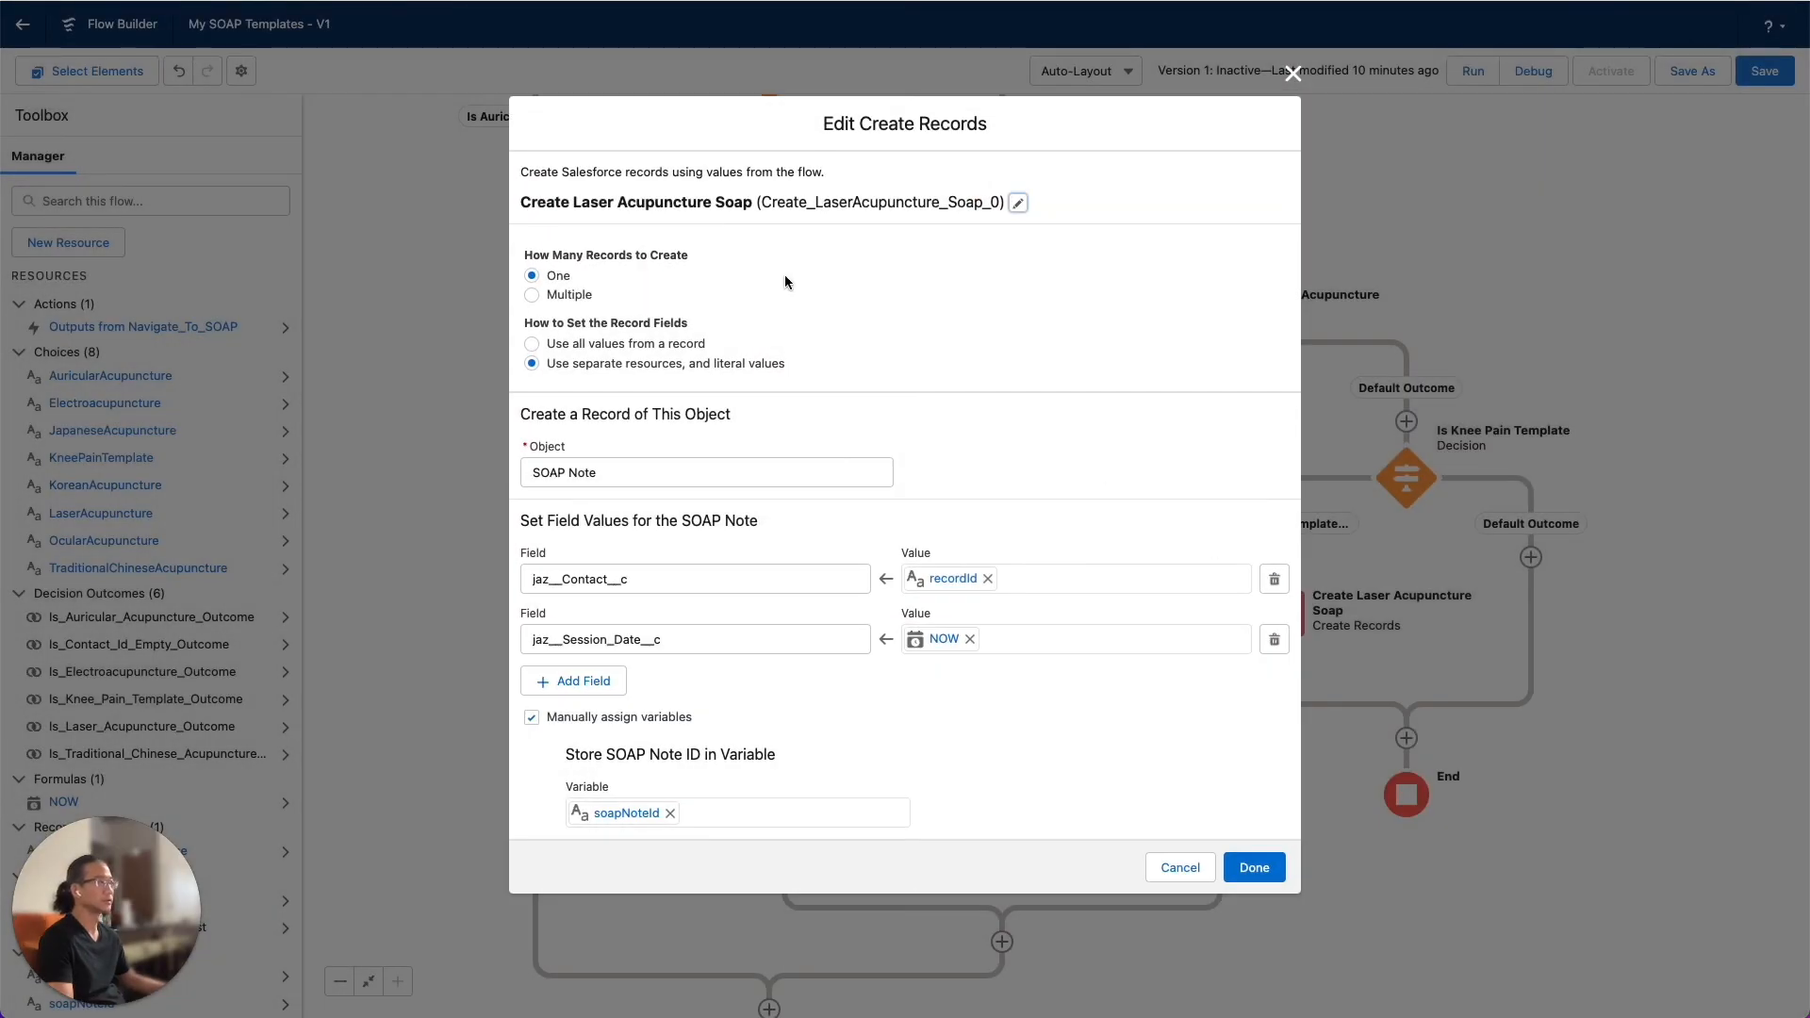
{"action": "left_click", "coordinate": [1016, 205]}
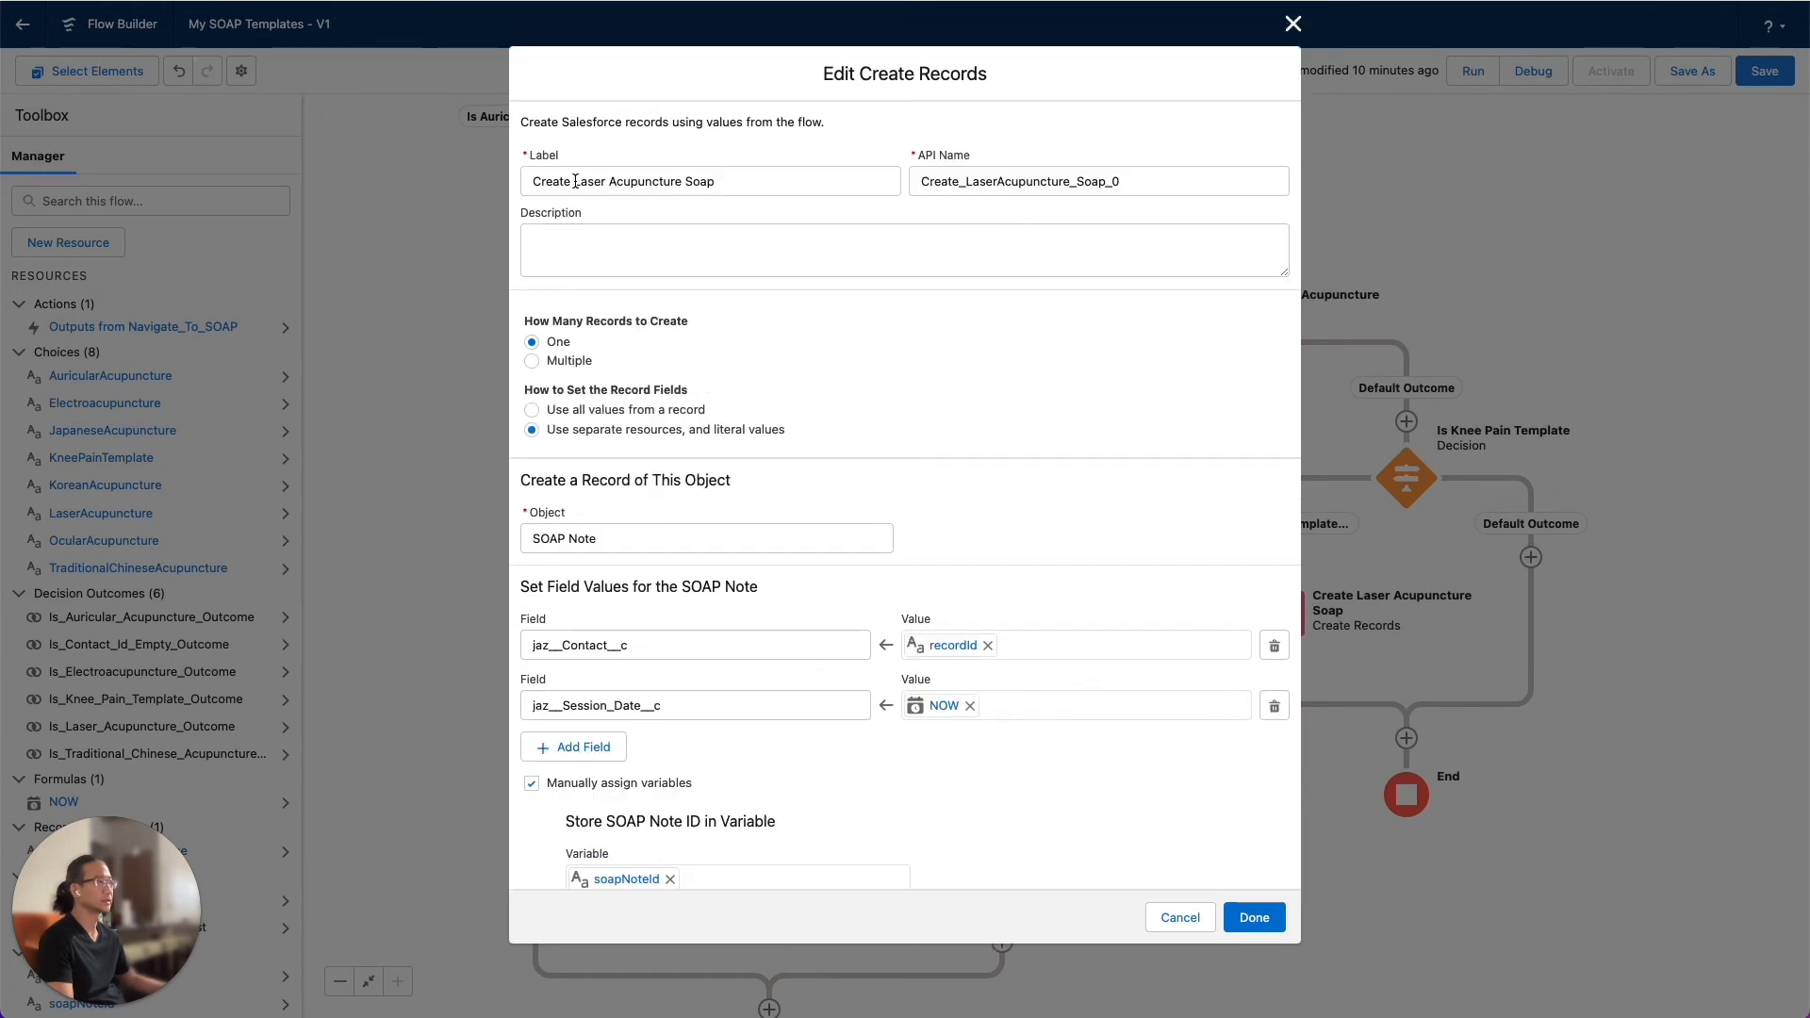
{"action": "left_click_drag", "start_coordinate": [575, 181], "coordinate": [676, 181]}
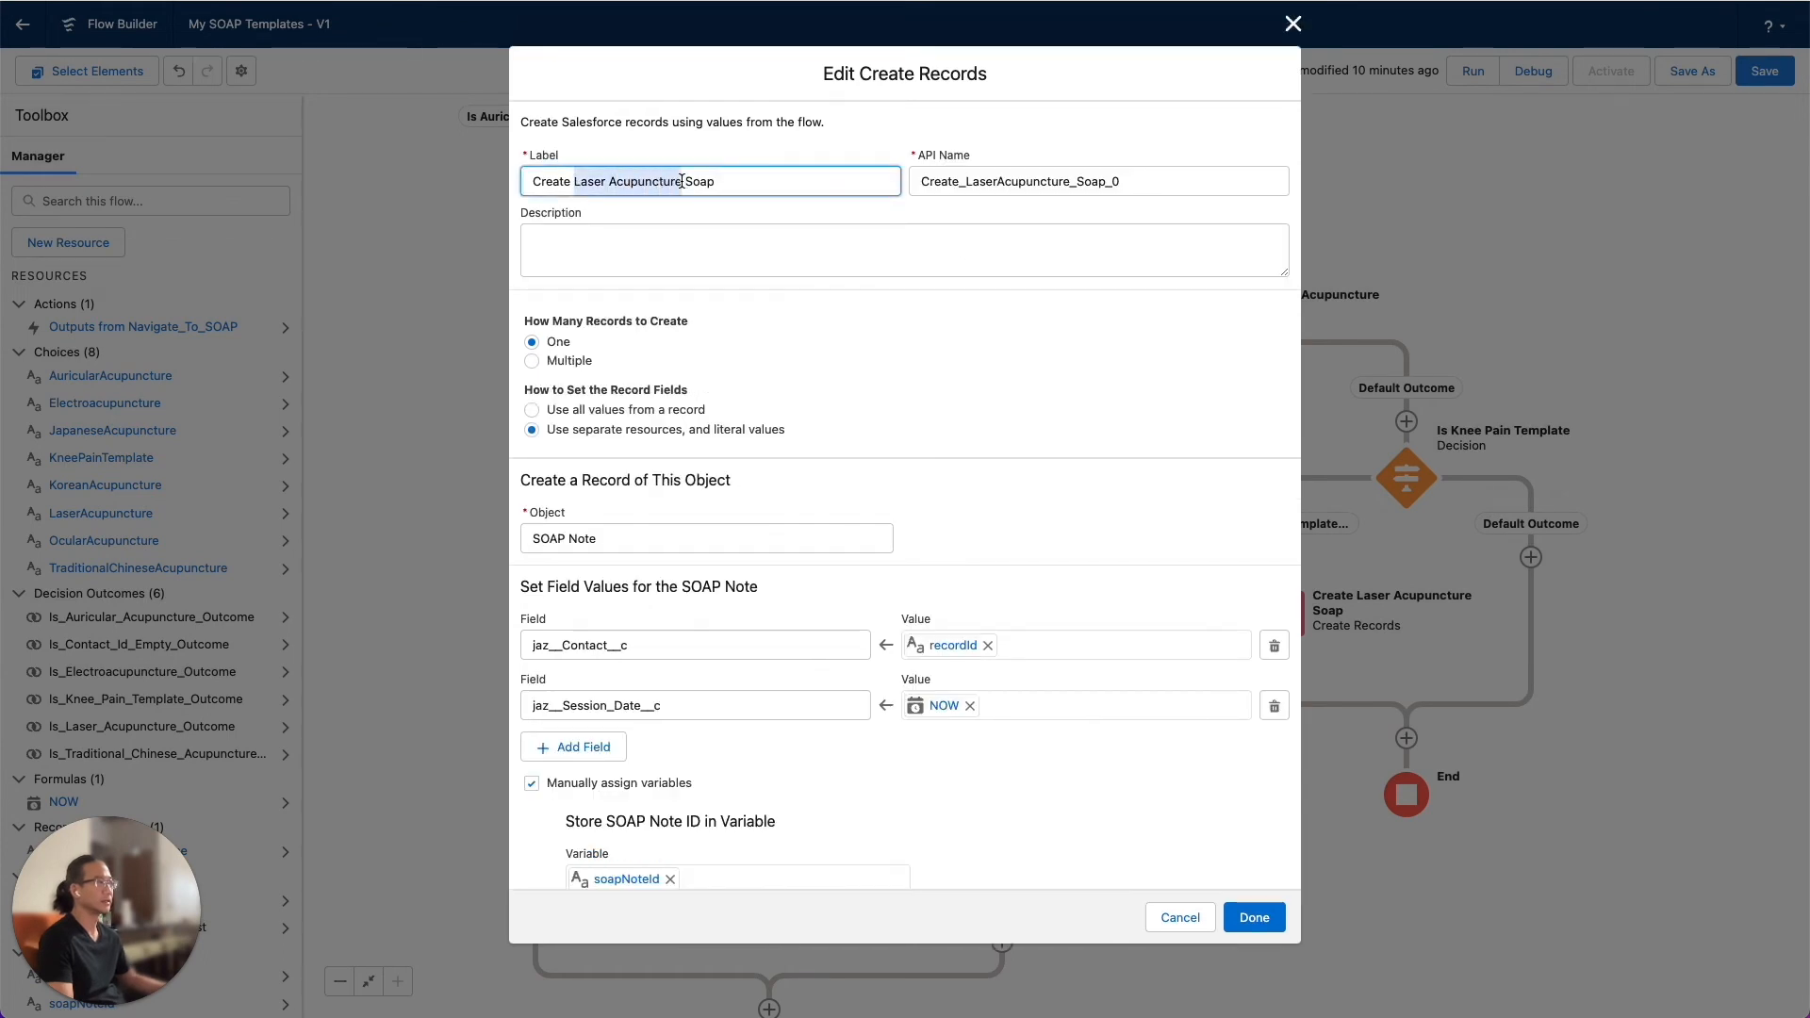
{"action": "type", "text": "Kne"}
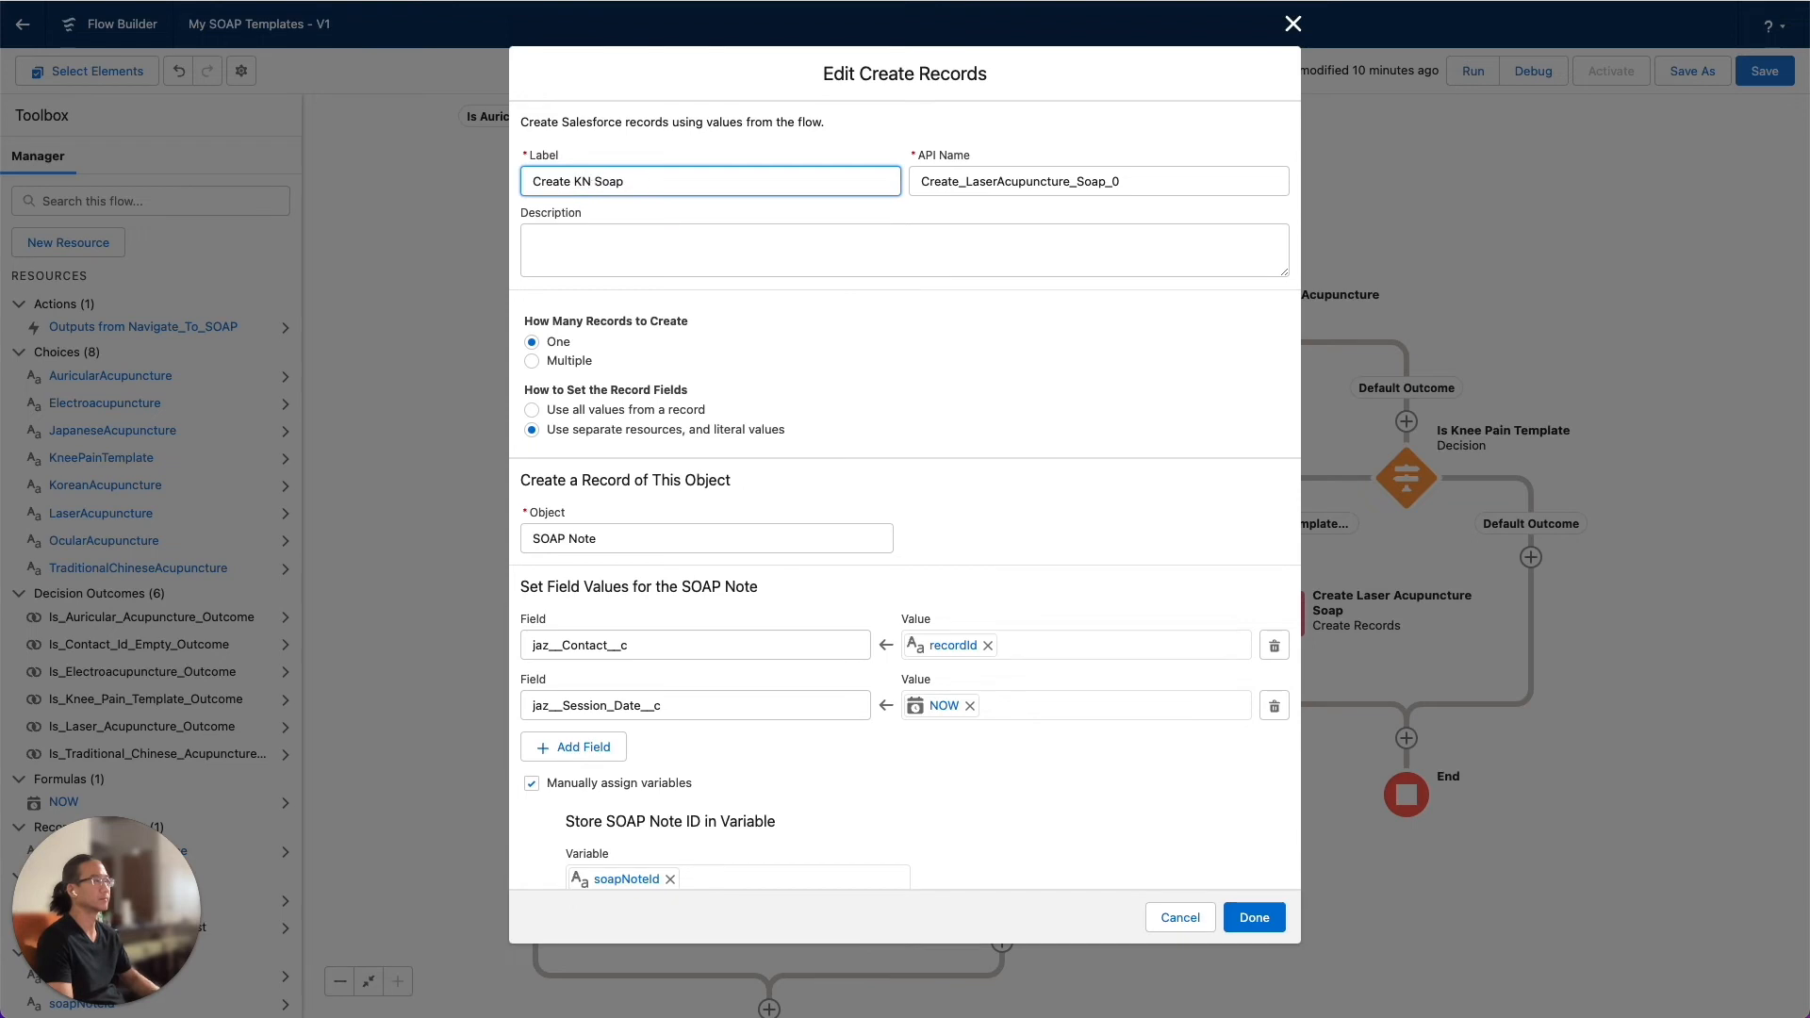
{"action": "type", "text": "e Pain Template"}
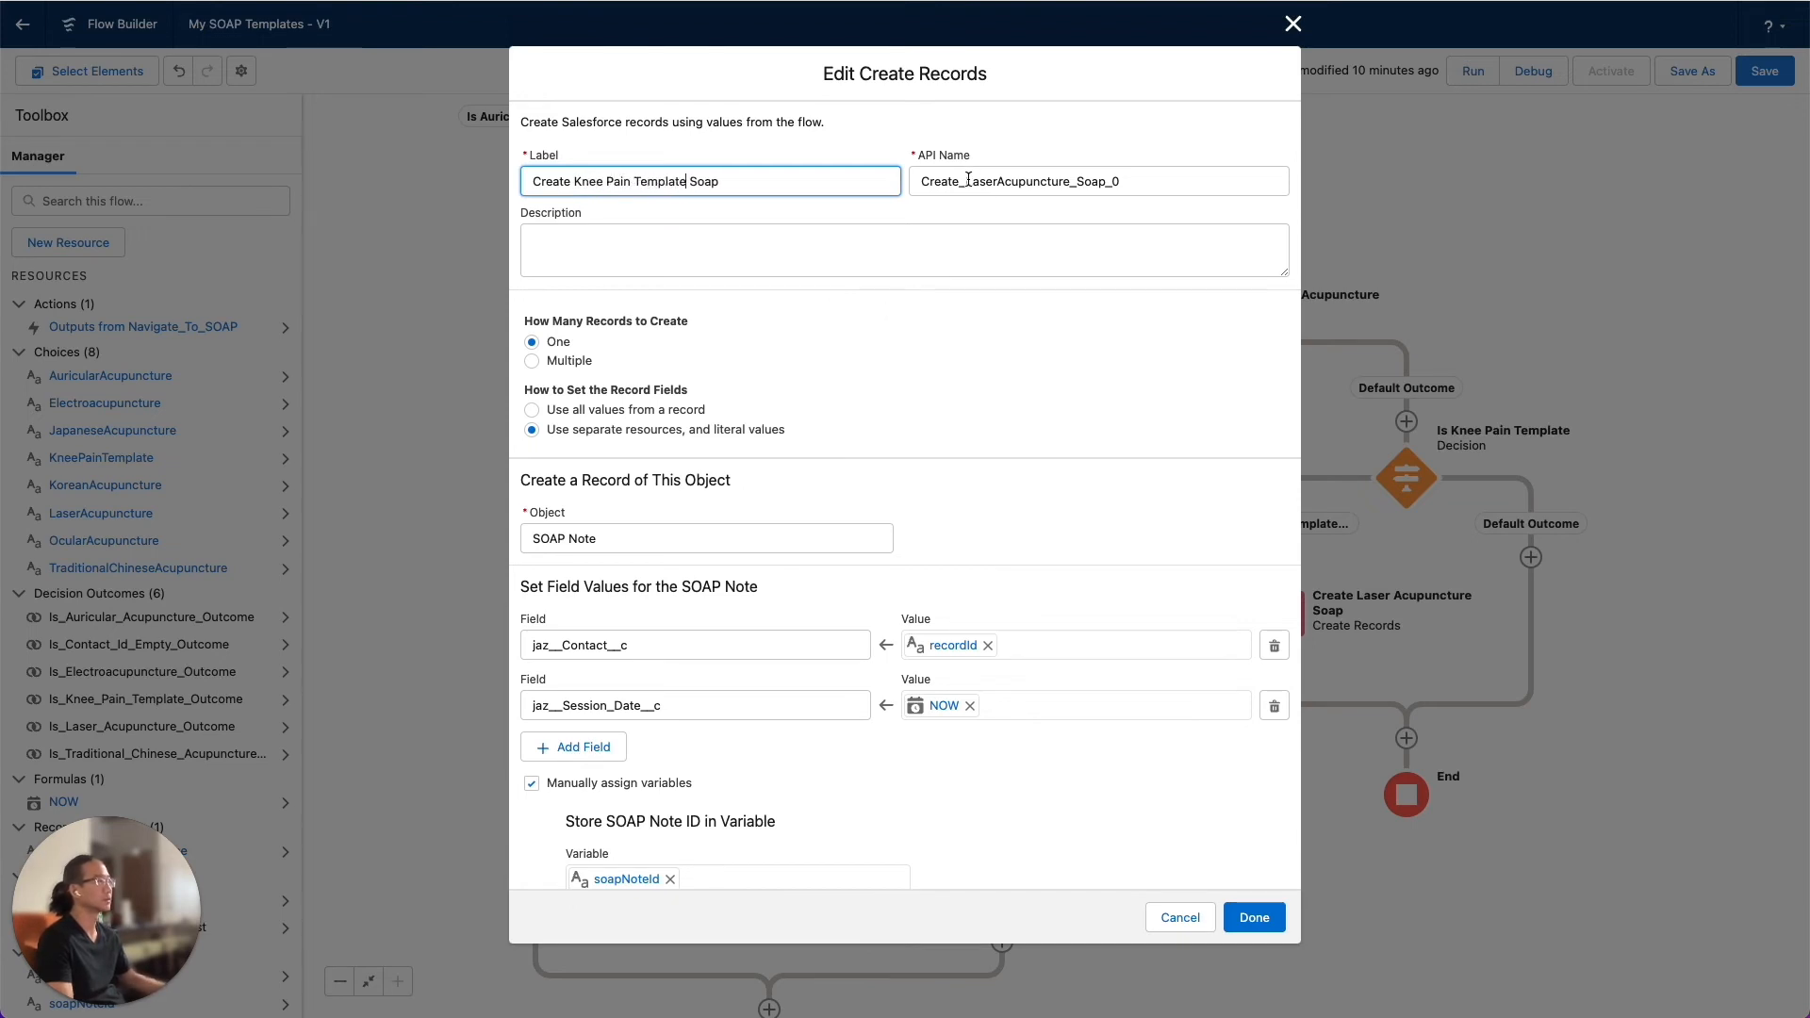
Set the pasted Create Records element's API name to Create_Knee_Pain_Template_Soap
{"action": "left_click_drag", "start_coordinate": [968, 179], "coordinate": [1068, 181]}
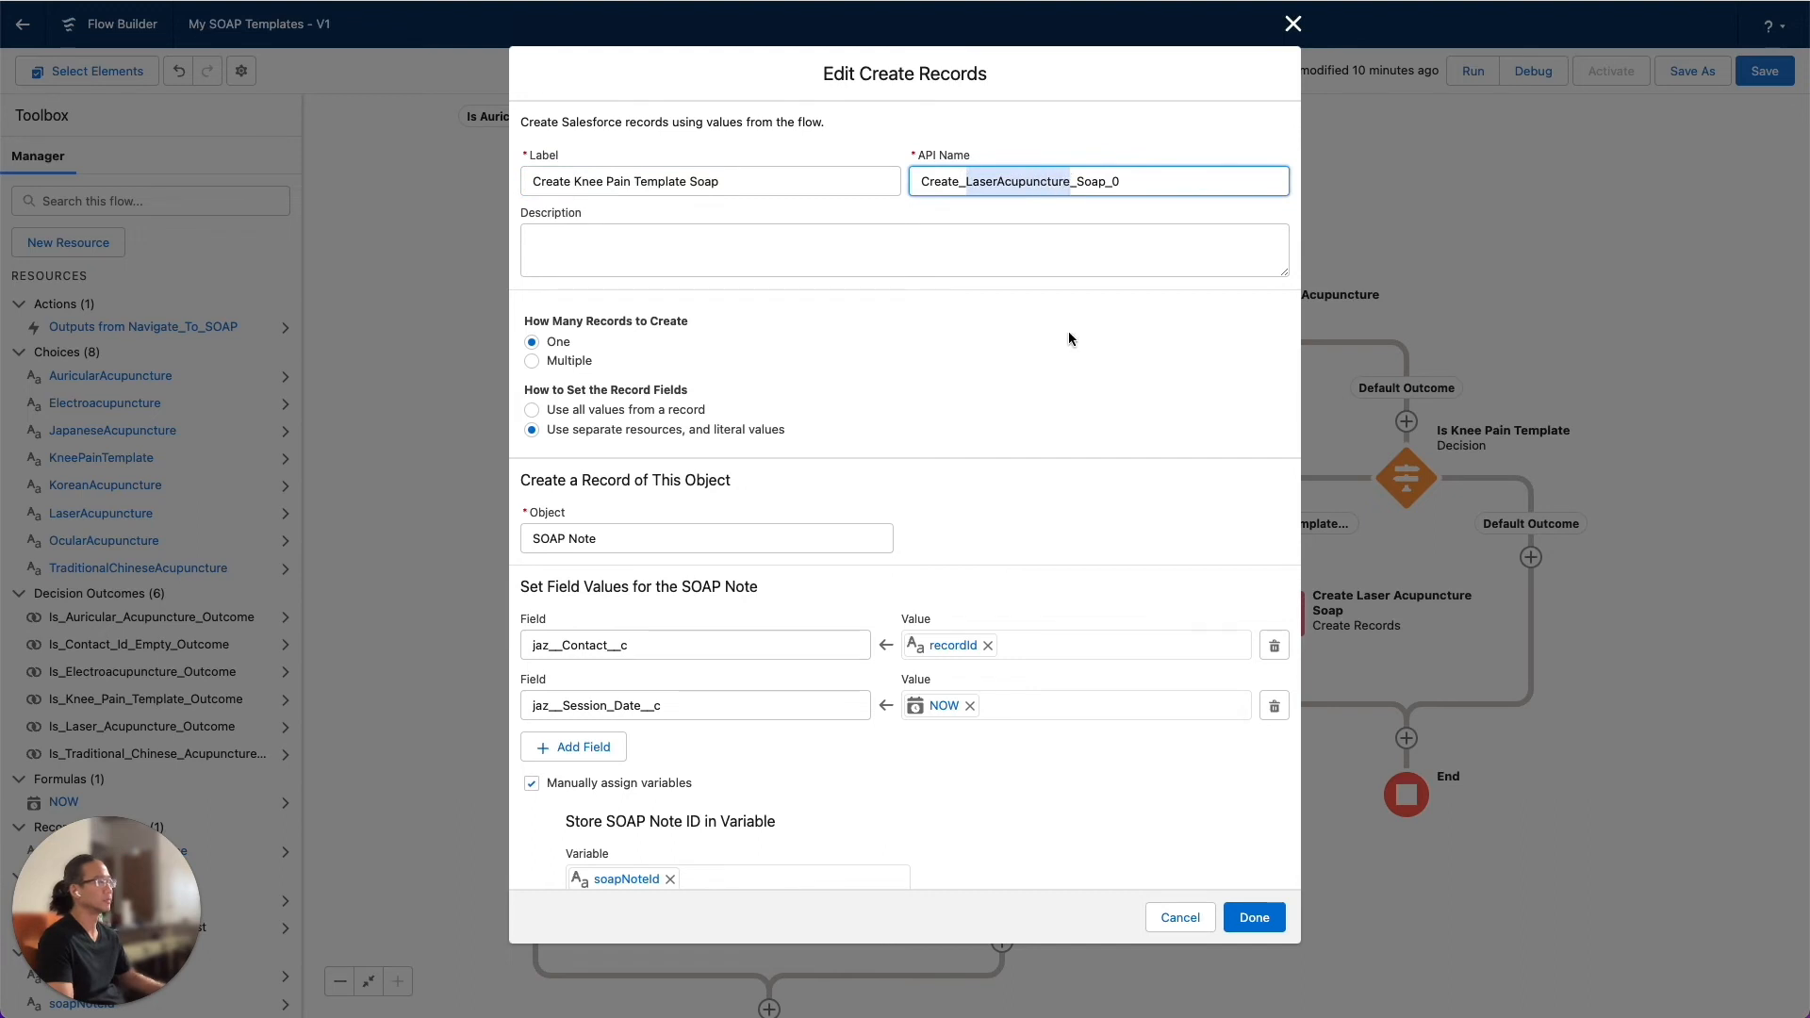
{"action": "type", "text": "Knee_Pain"}
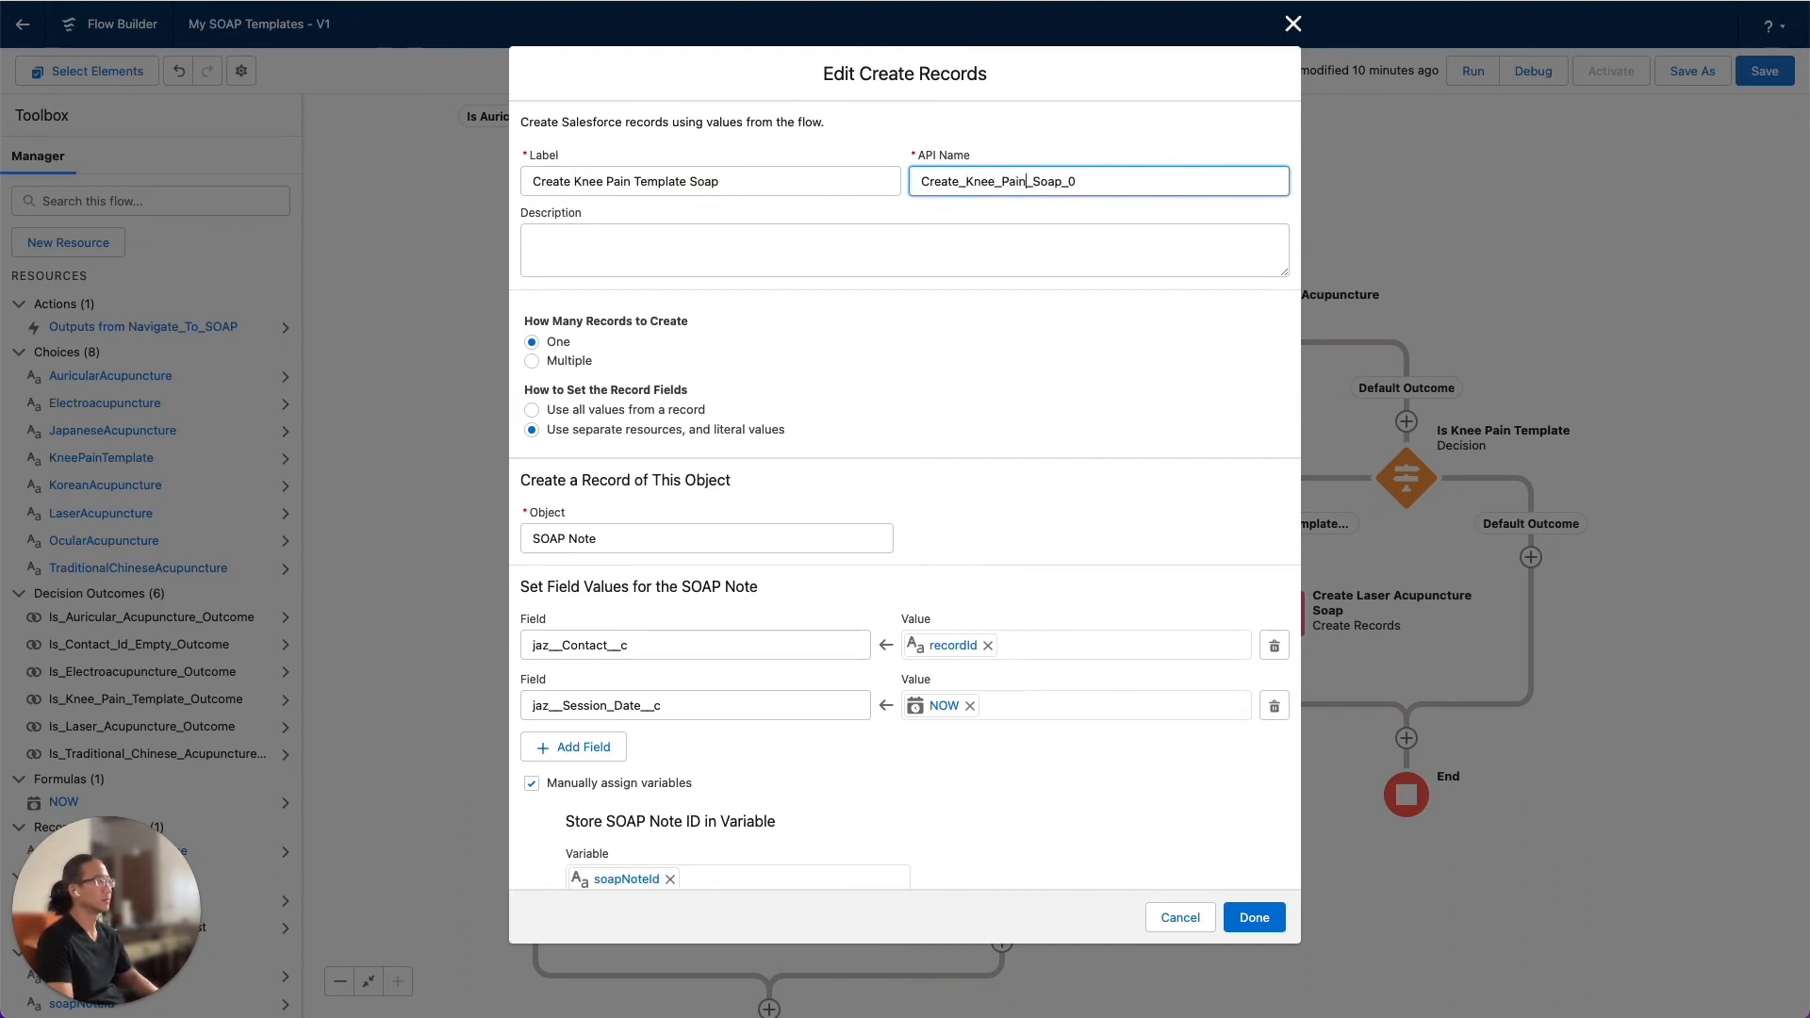
{"action": "type", "text": "_Template"}
{"action": "key", "text": "End"}
{"action": "key", "text": "BackSpace"}
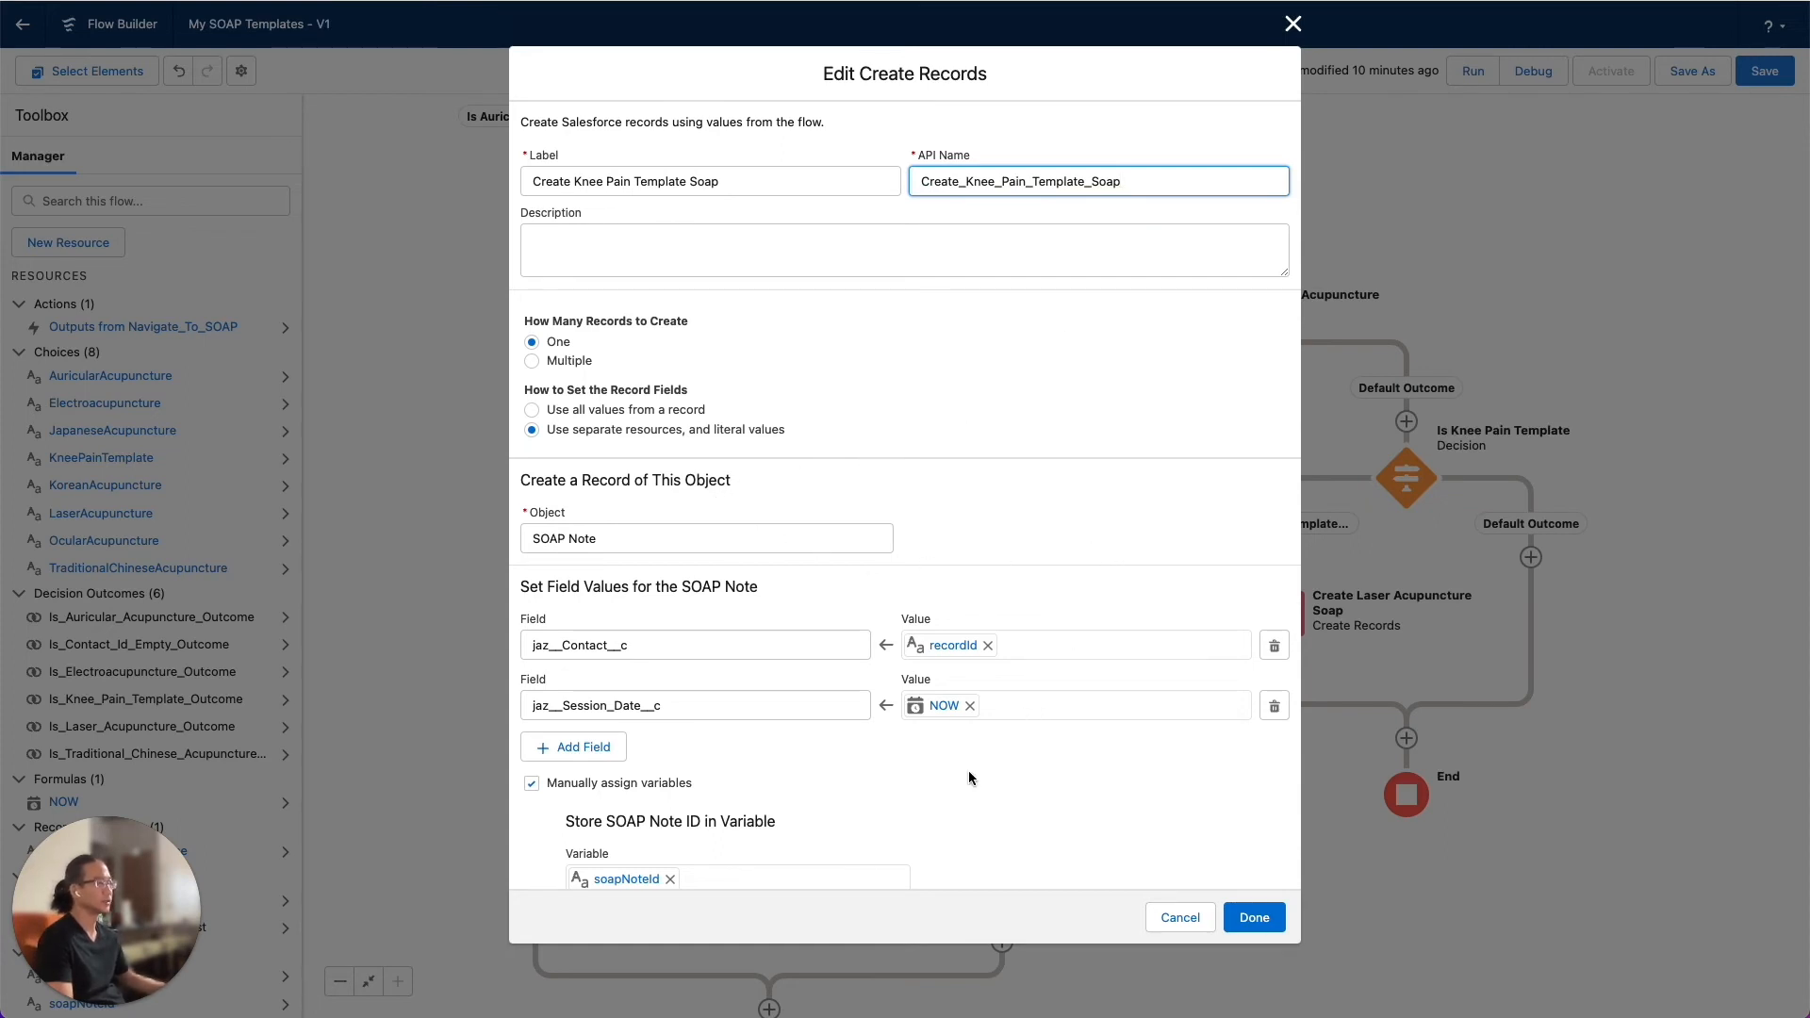
Add a field assignment for jaz__Complaints__c (Chief Complaints) to the new SOAP Note record
{"action": "scroll", "coordinate": [969, 771], "scroll_direction": "down", "scroll_amount": 1}
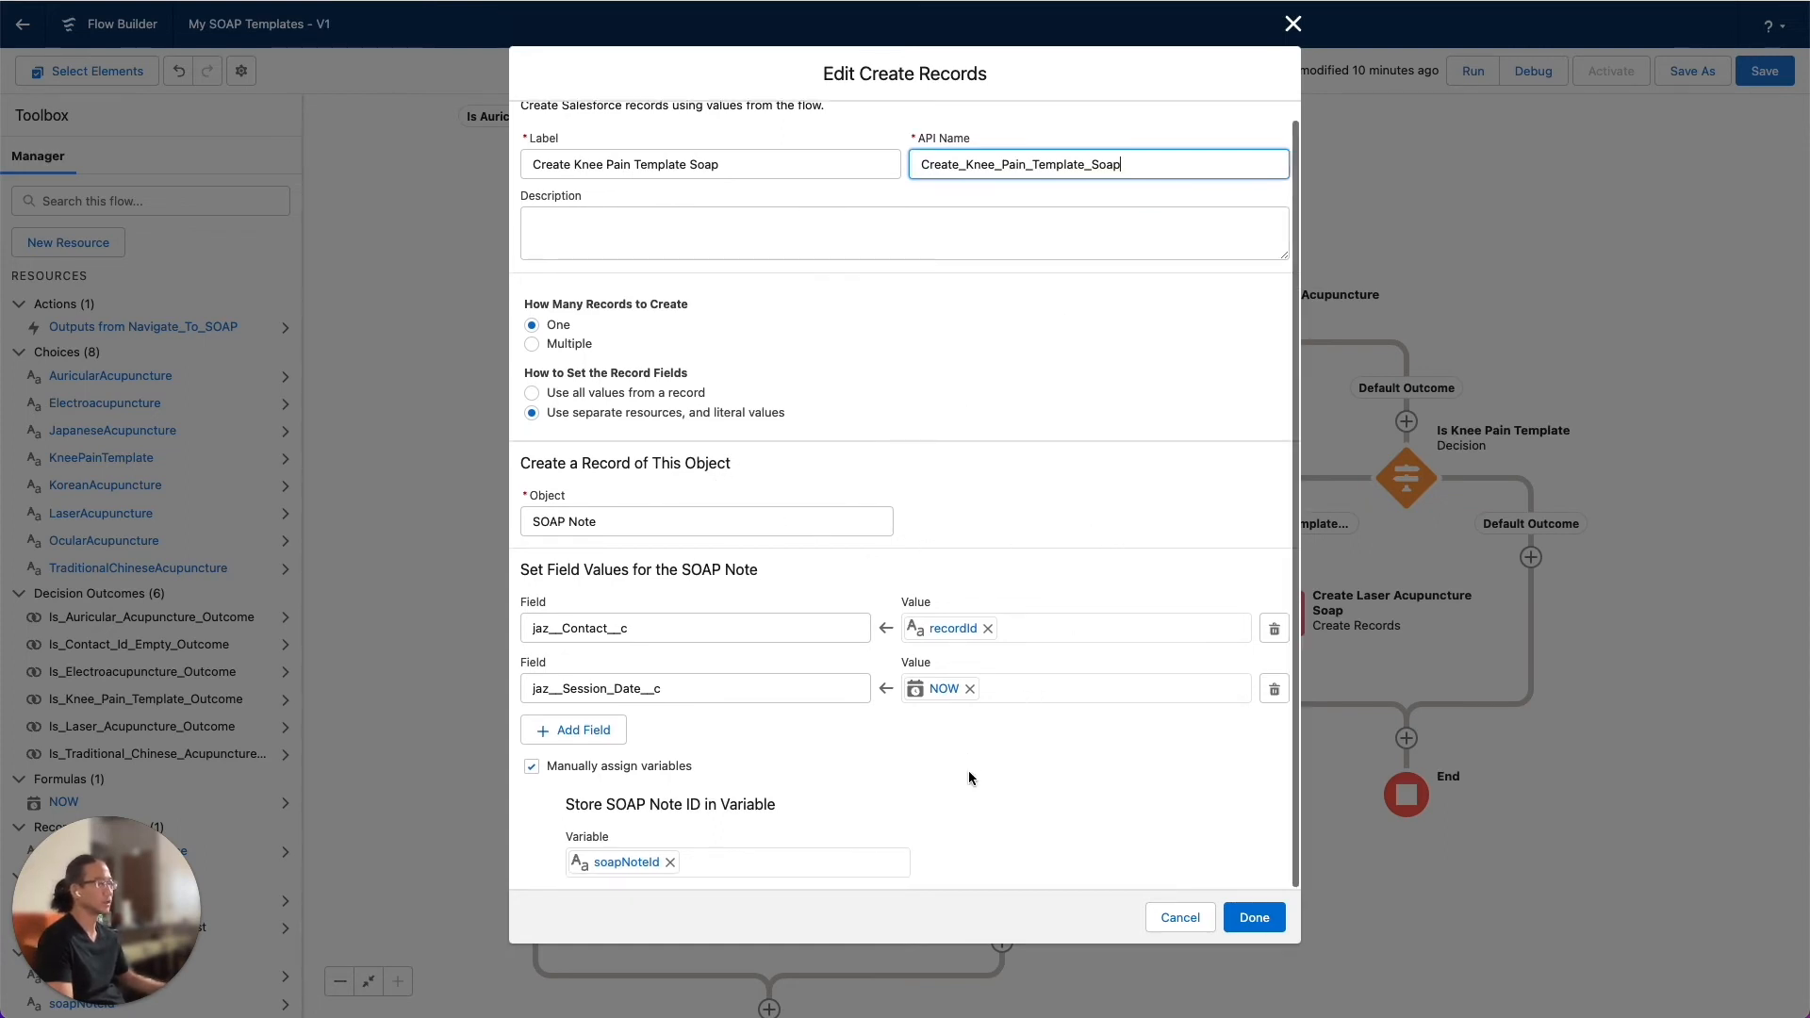
{"action": "left_click", "coordinate": [576, 738]}
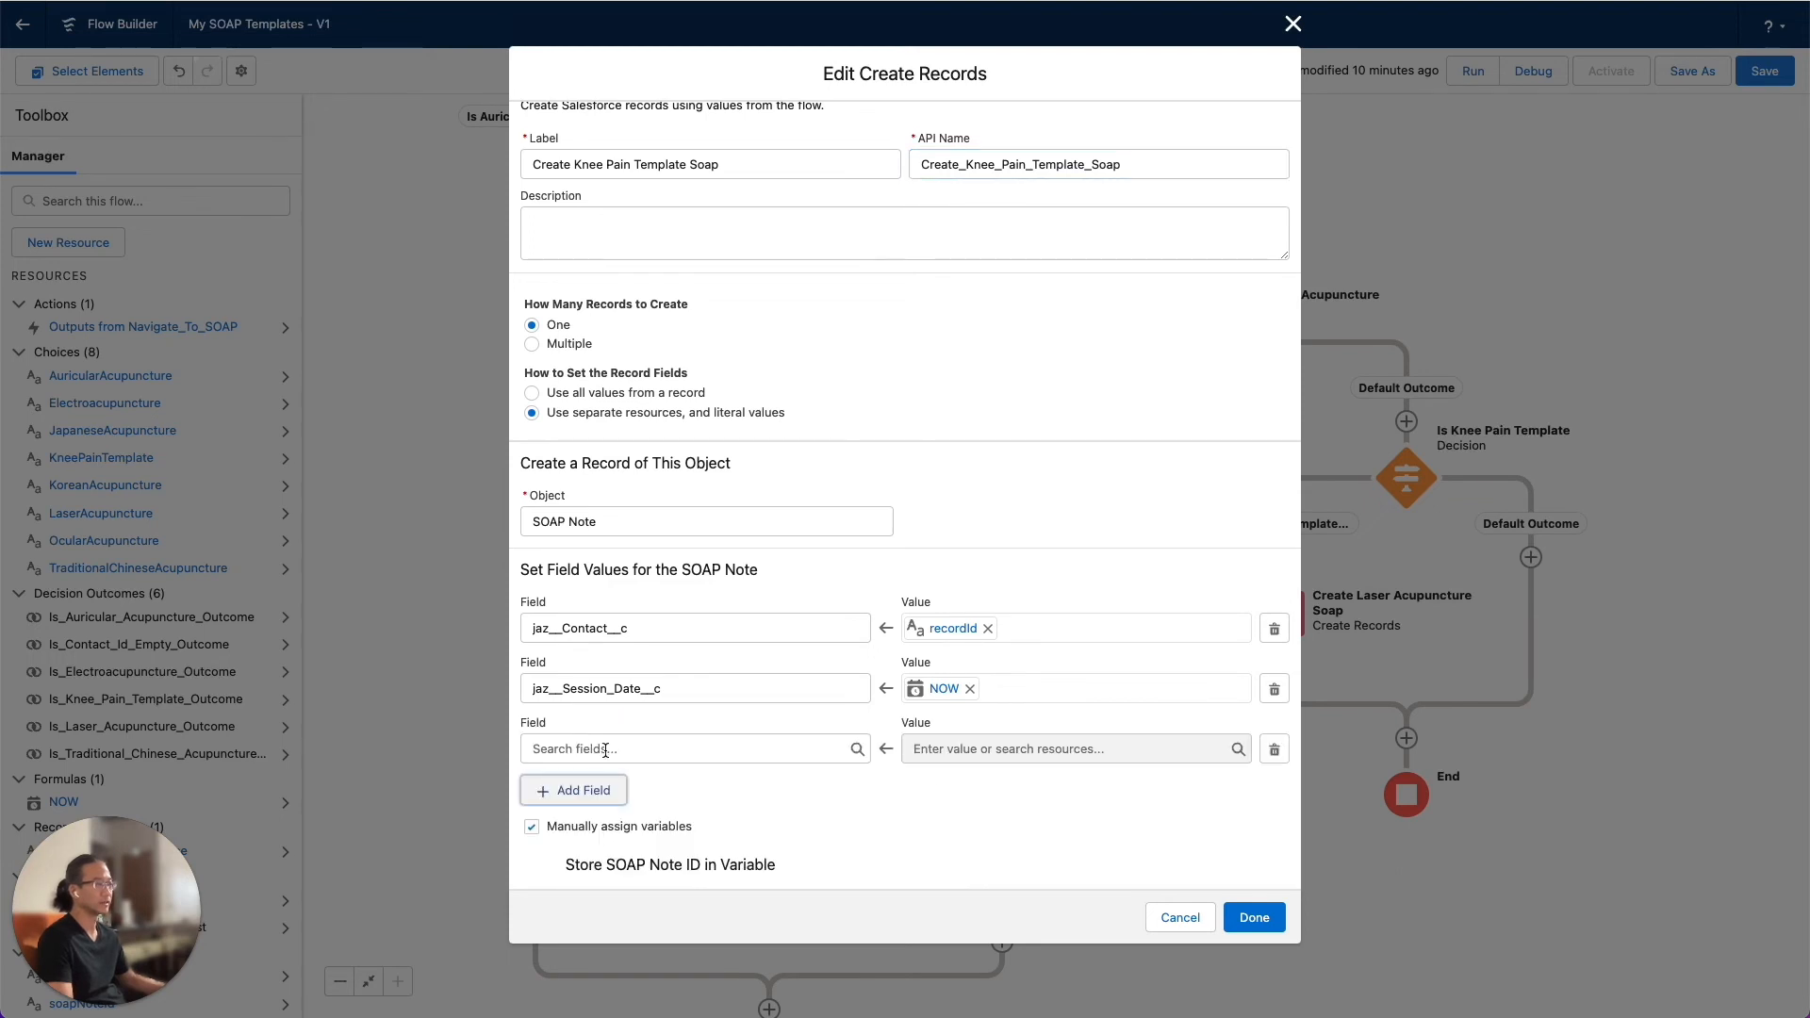
{"action": "left_click", "coordinate": [605, 749]}
{"action": "scroll", "coordinate": [676, 678], "scroll_direction": "down", "scroll_amount": 5}
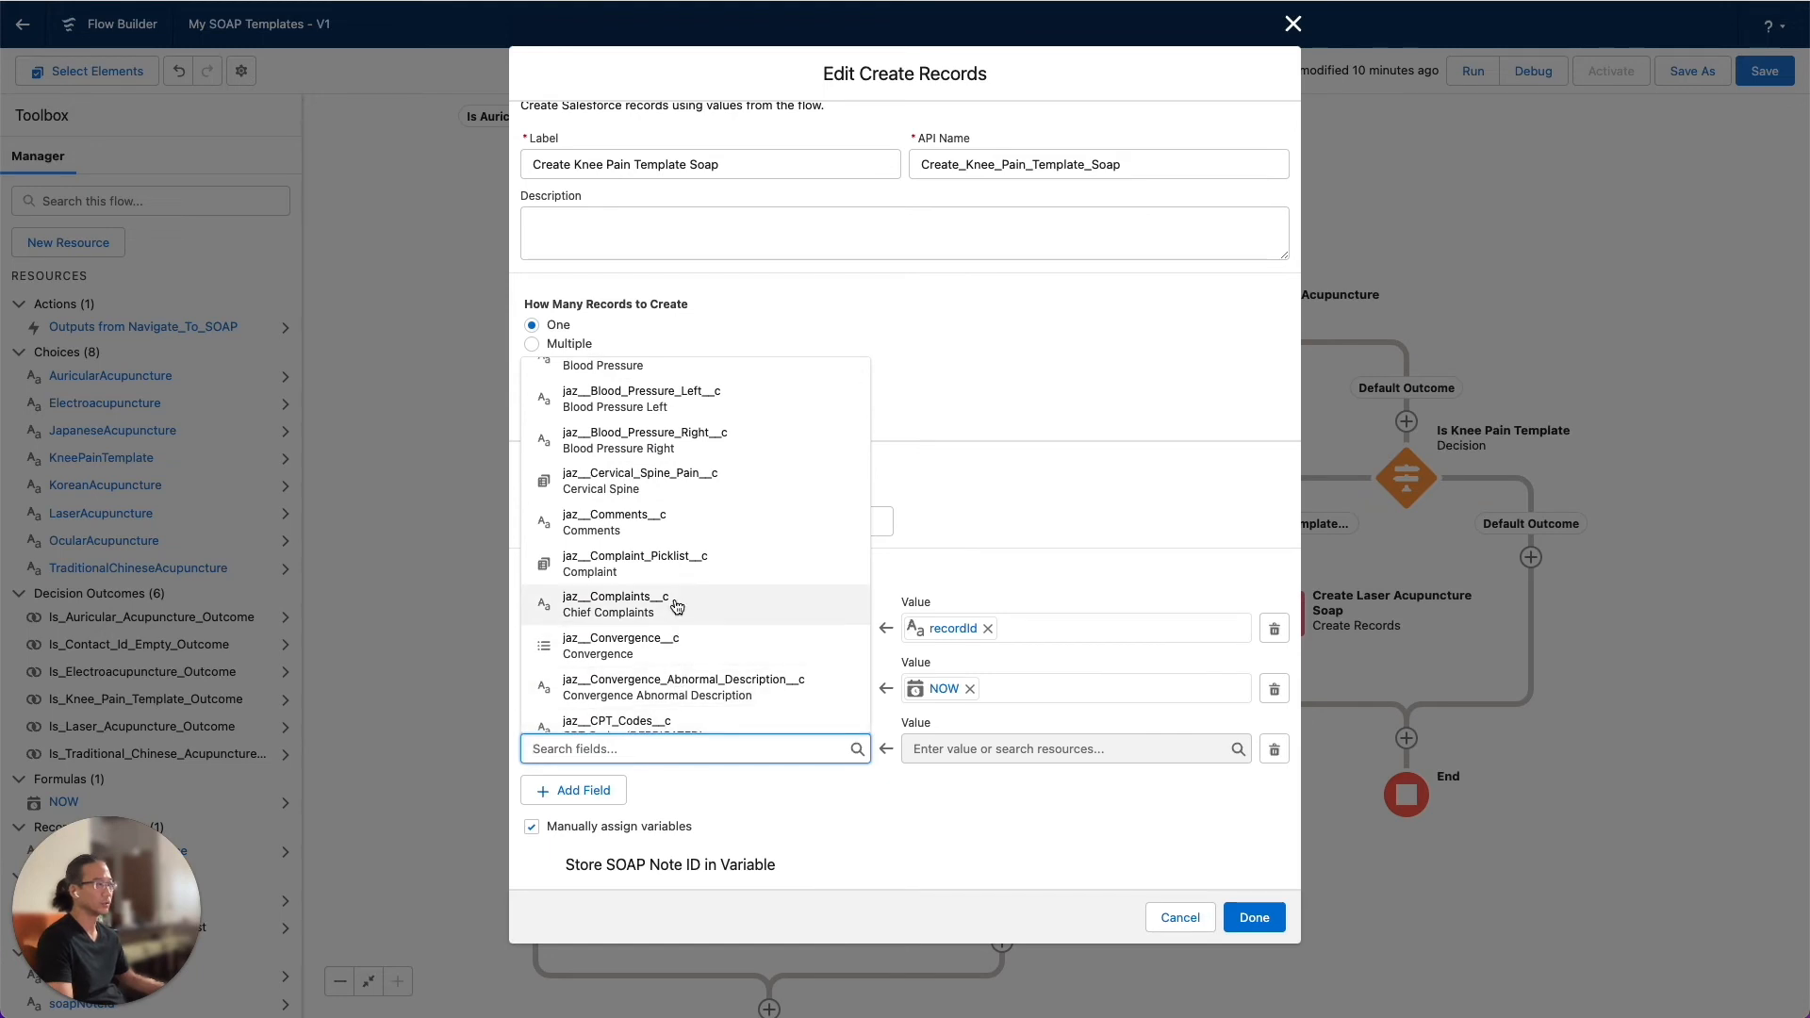
{"action": "left_click", "coordinate": [678, 611]}
Set the jaz__Complaints__c value to My Knee Pain Template and finish editing the Create Records element
{"action": "left_click", "coordinate": [1001, 751]}
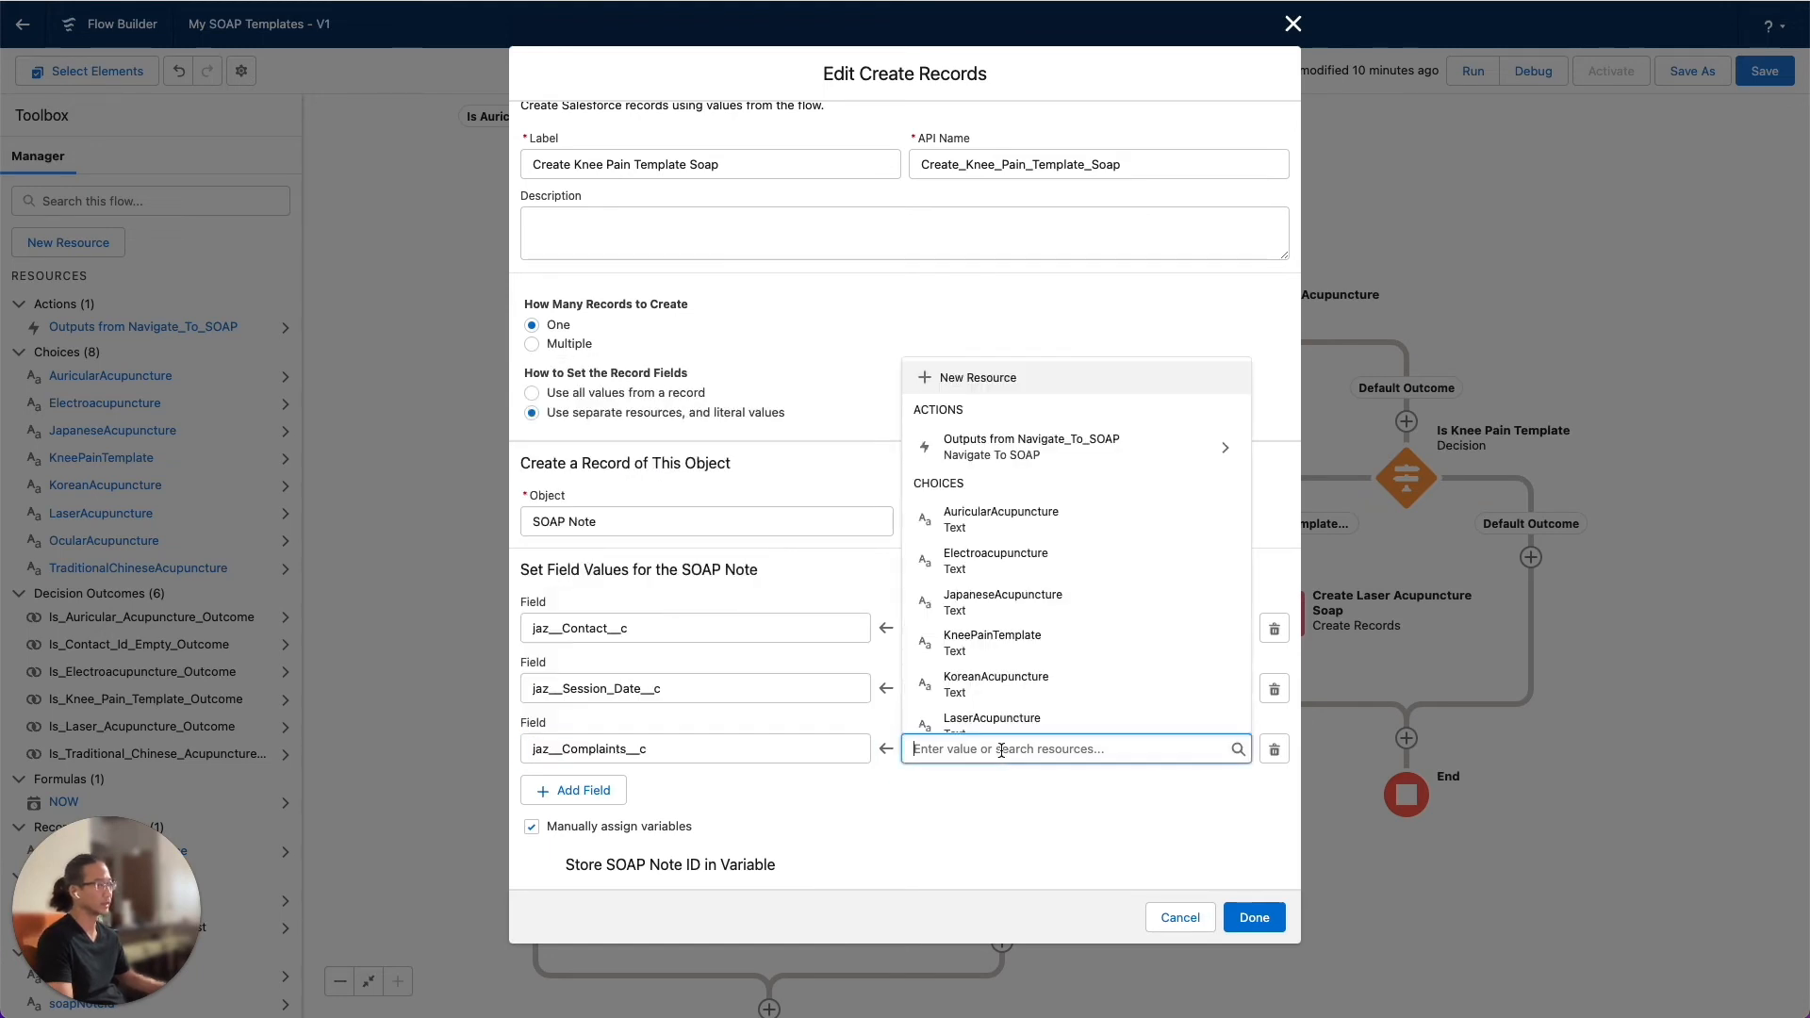
{"action": "type", "text": "My N"}
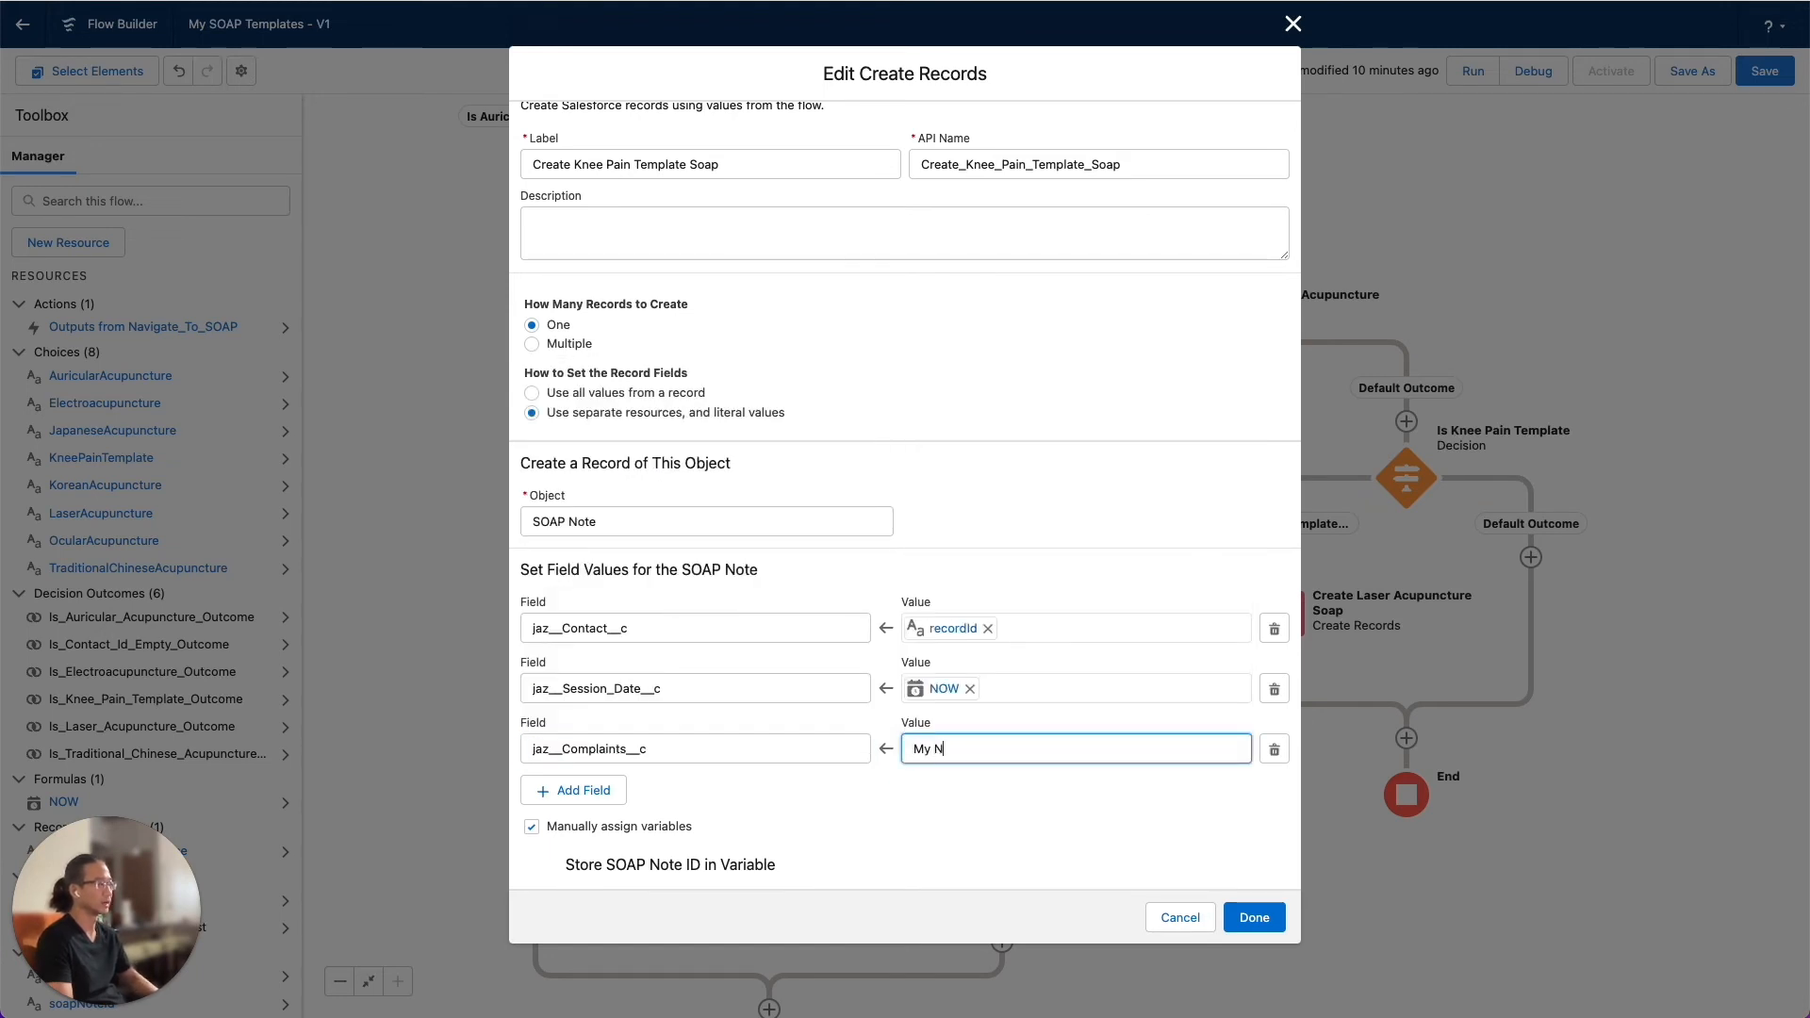
{"action": "type", "text": "e"}
{"action": "key", "text": "BackSpace"}
{"action": "key", "text": "BackSpace"}
{"action": "type", "text": "nee Pain Template"}
{"action": "left_click", "coordinate": [1244, 917]}
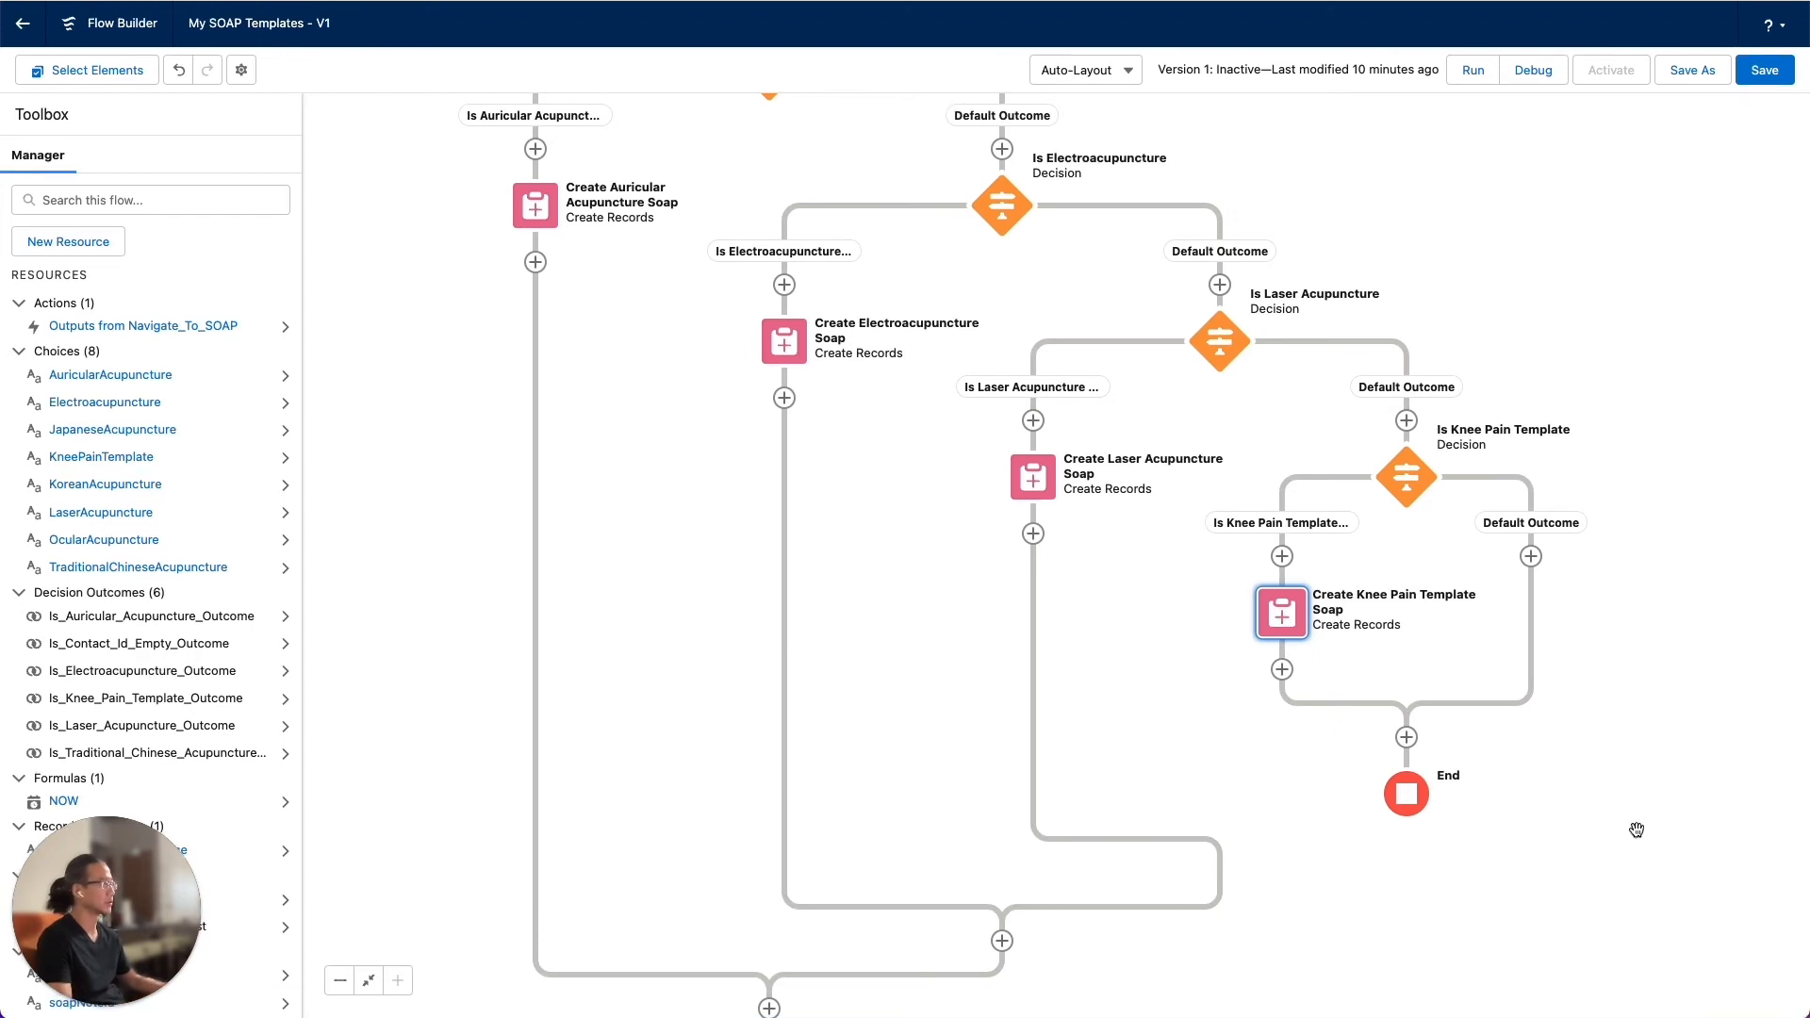
Connect the path after Create Knee Pain Template Soap to the existing Navigate To SOAP action
{"action": "scroll", "coordinate": [1649, 660], "scroll_direction": "down", "scroll_amount": 5}
{"action": "left_click_drag", "start_coordinate": [1662, 513], "coordinate": [1687, 564]}
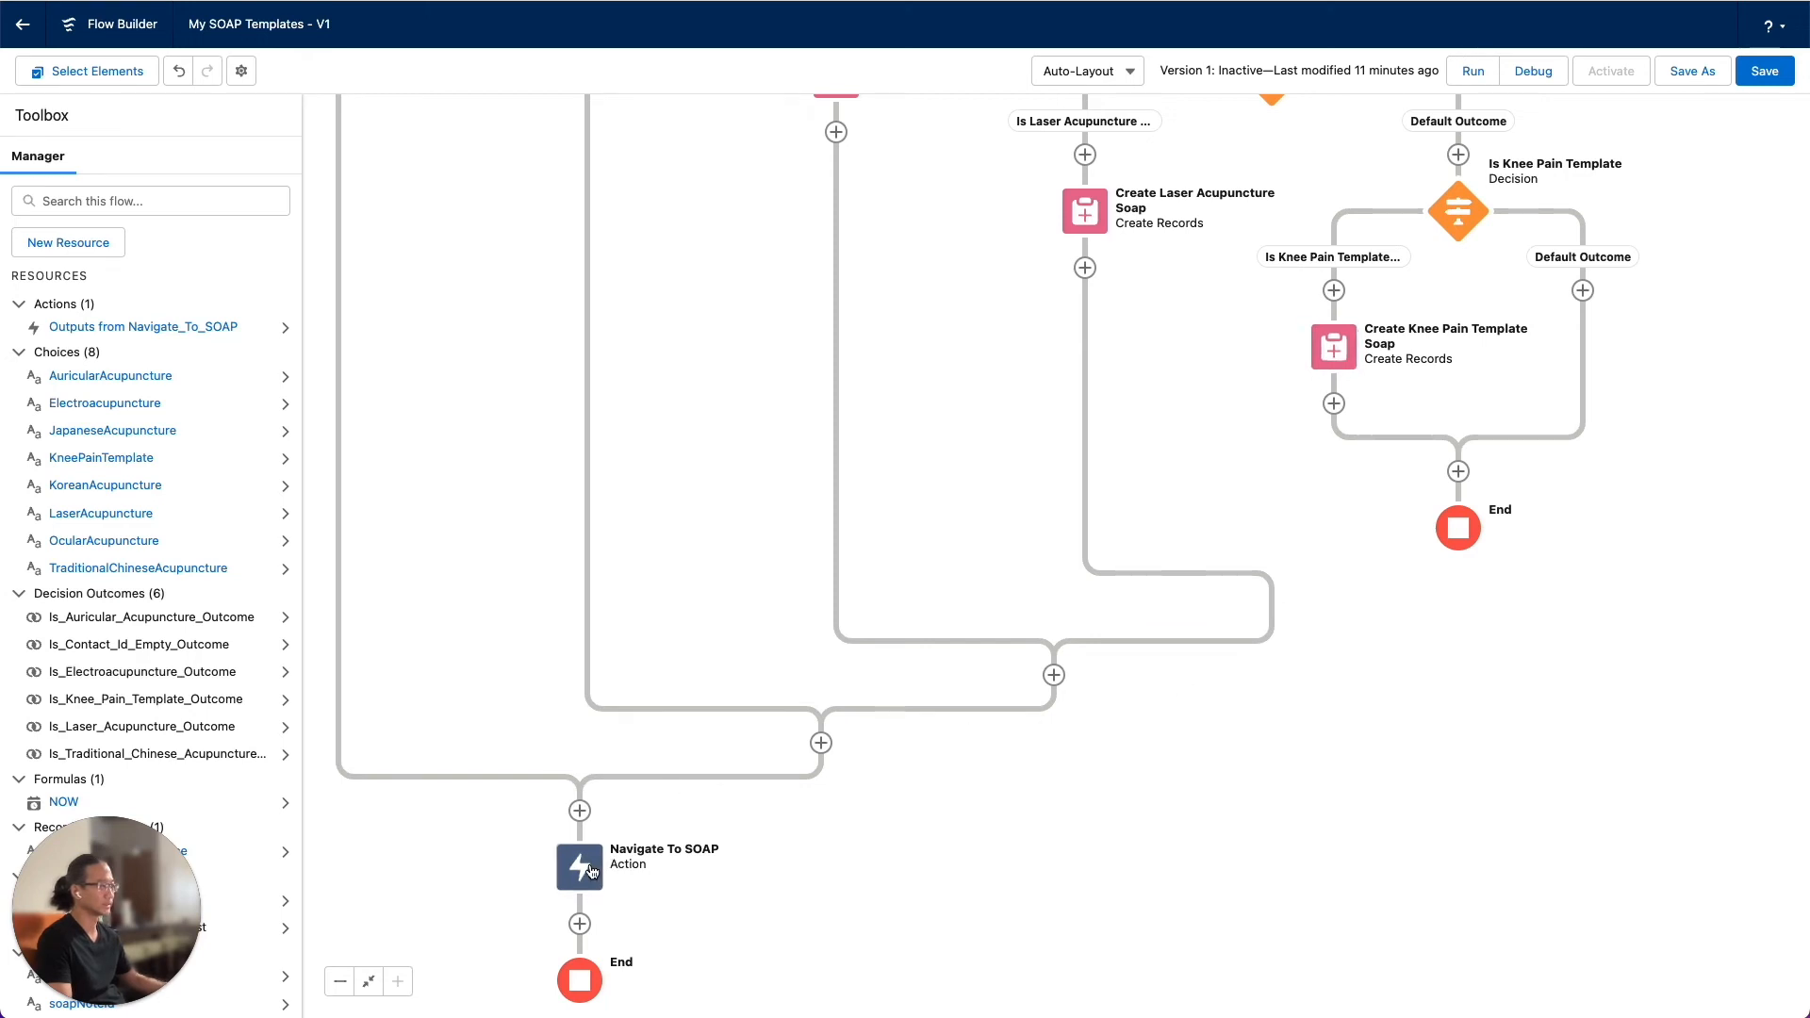
{"action": "left_click", "coordinate": [1334, 404]}
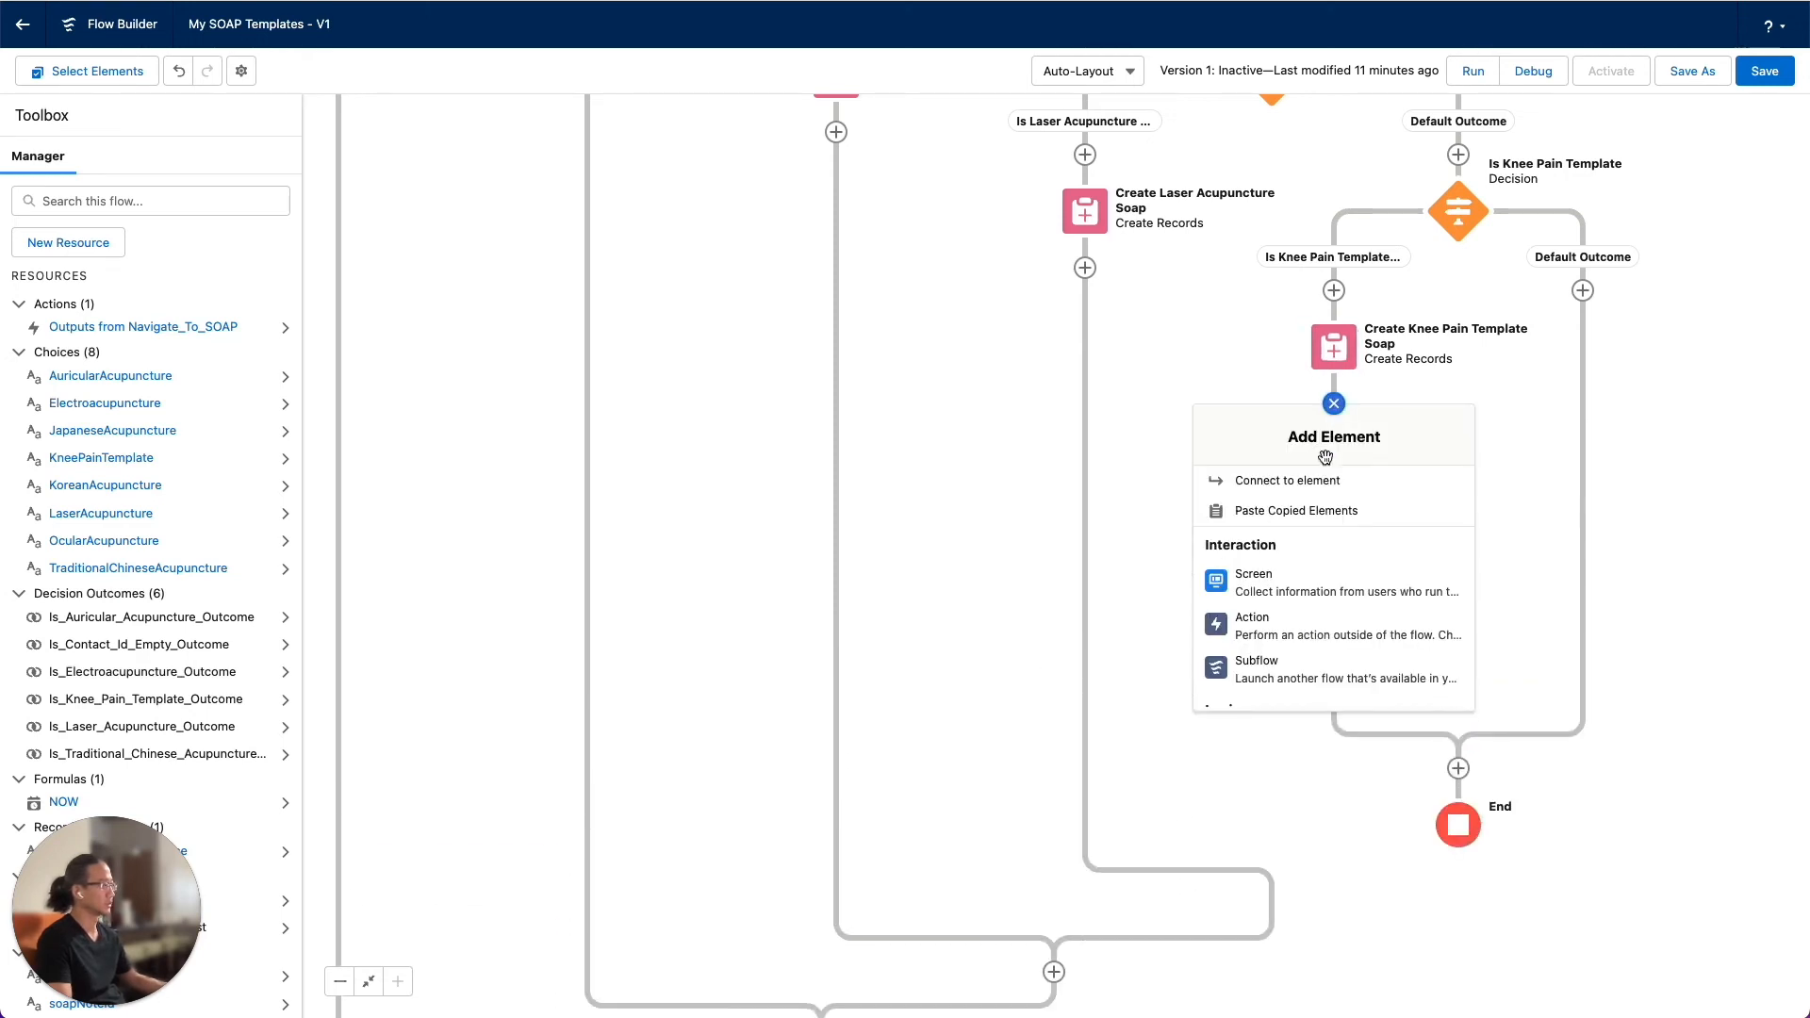
{"action": "left_click", "coordinate": [1323, 486]}
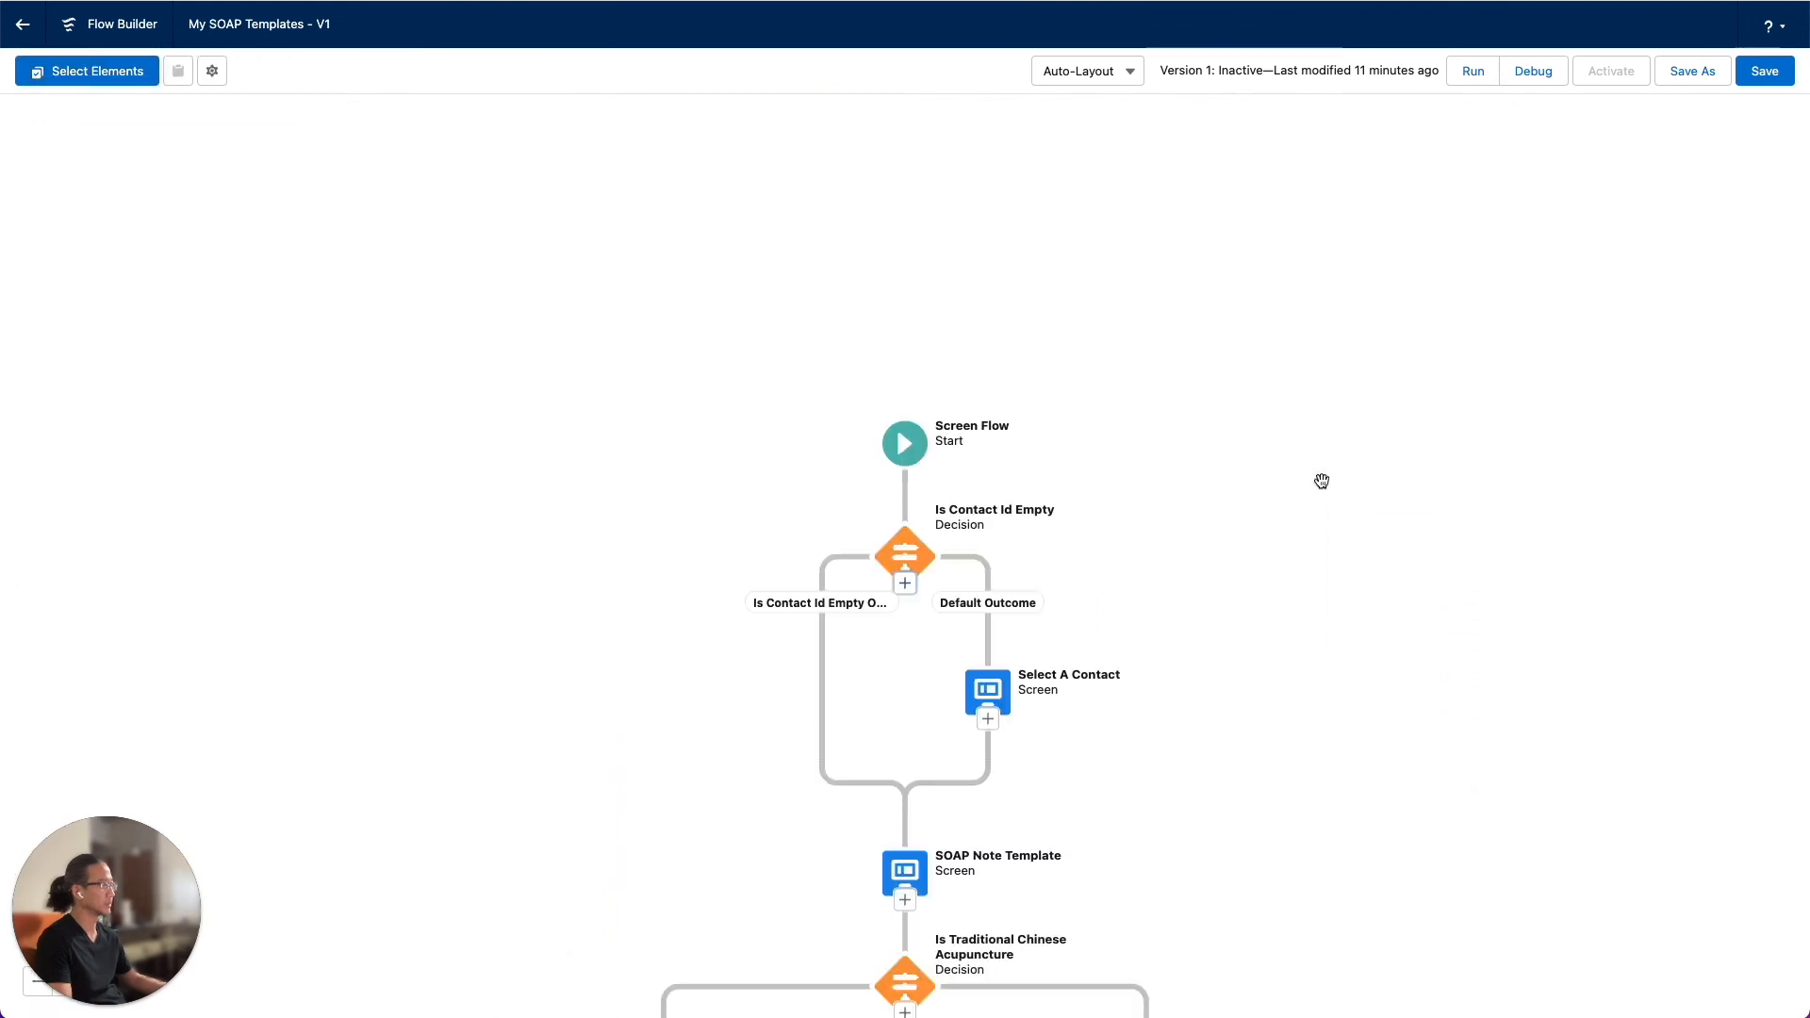
{"action": "scroll", "coordinate": [1613, 309], "scroll_direction": "down", "scroll_amount": 4}
{"action": "scroll", "coordinate": [1613, 309], "scroll_direction": "down", "scroll_amount": 3}
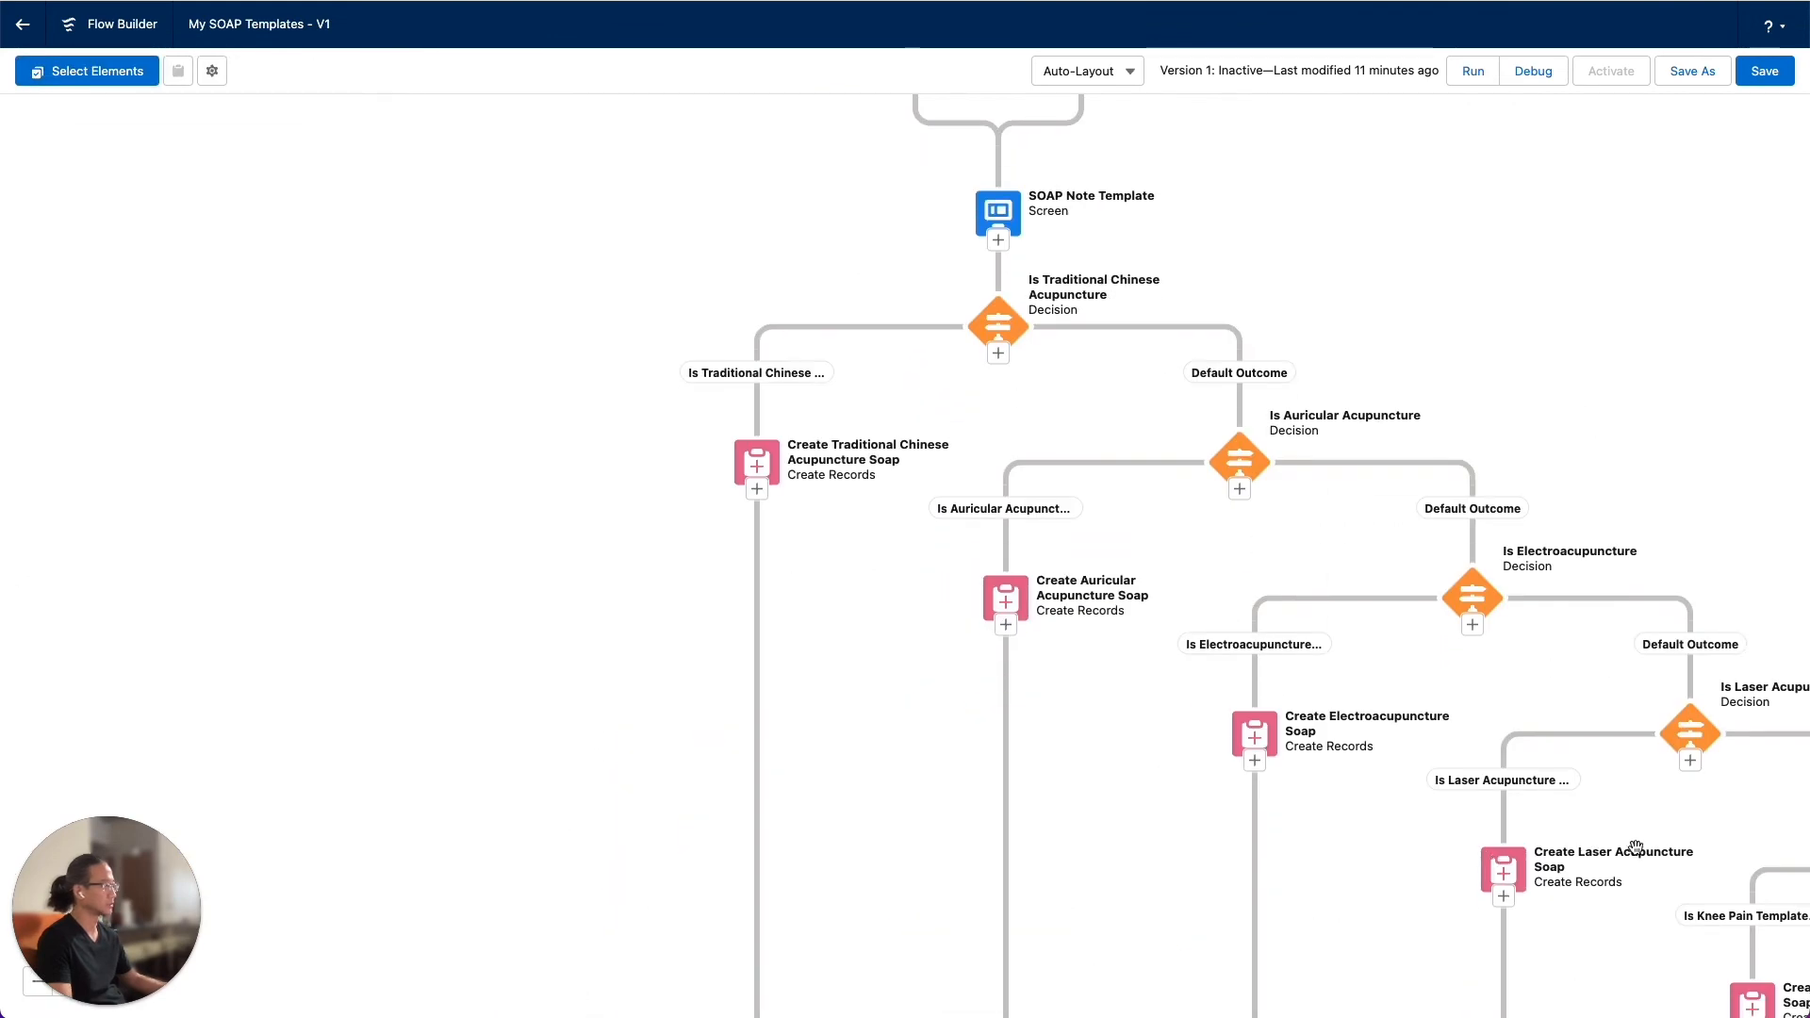
{"action": "left_click_drag", "start_coordinate": [1635, 849], "coordinate": [1145, 189]}
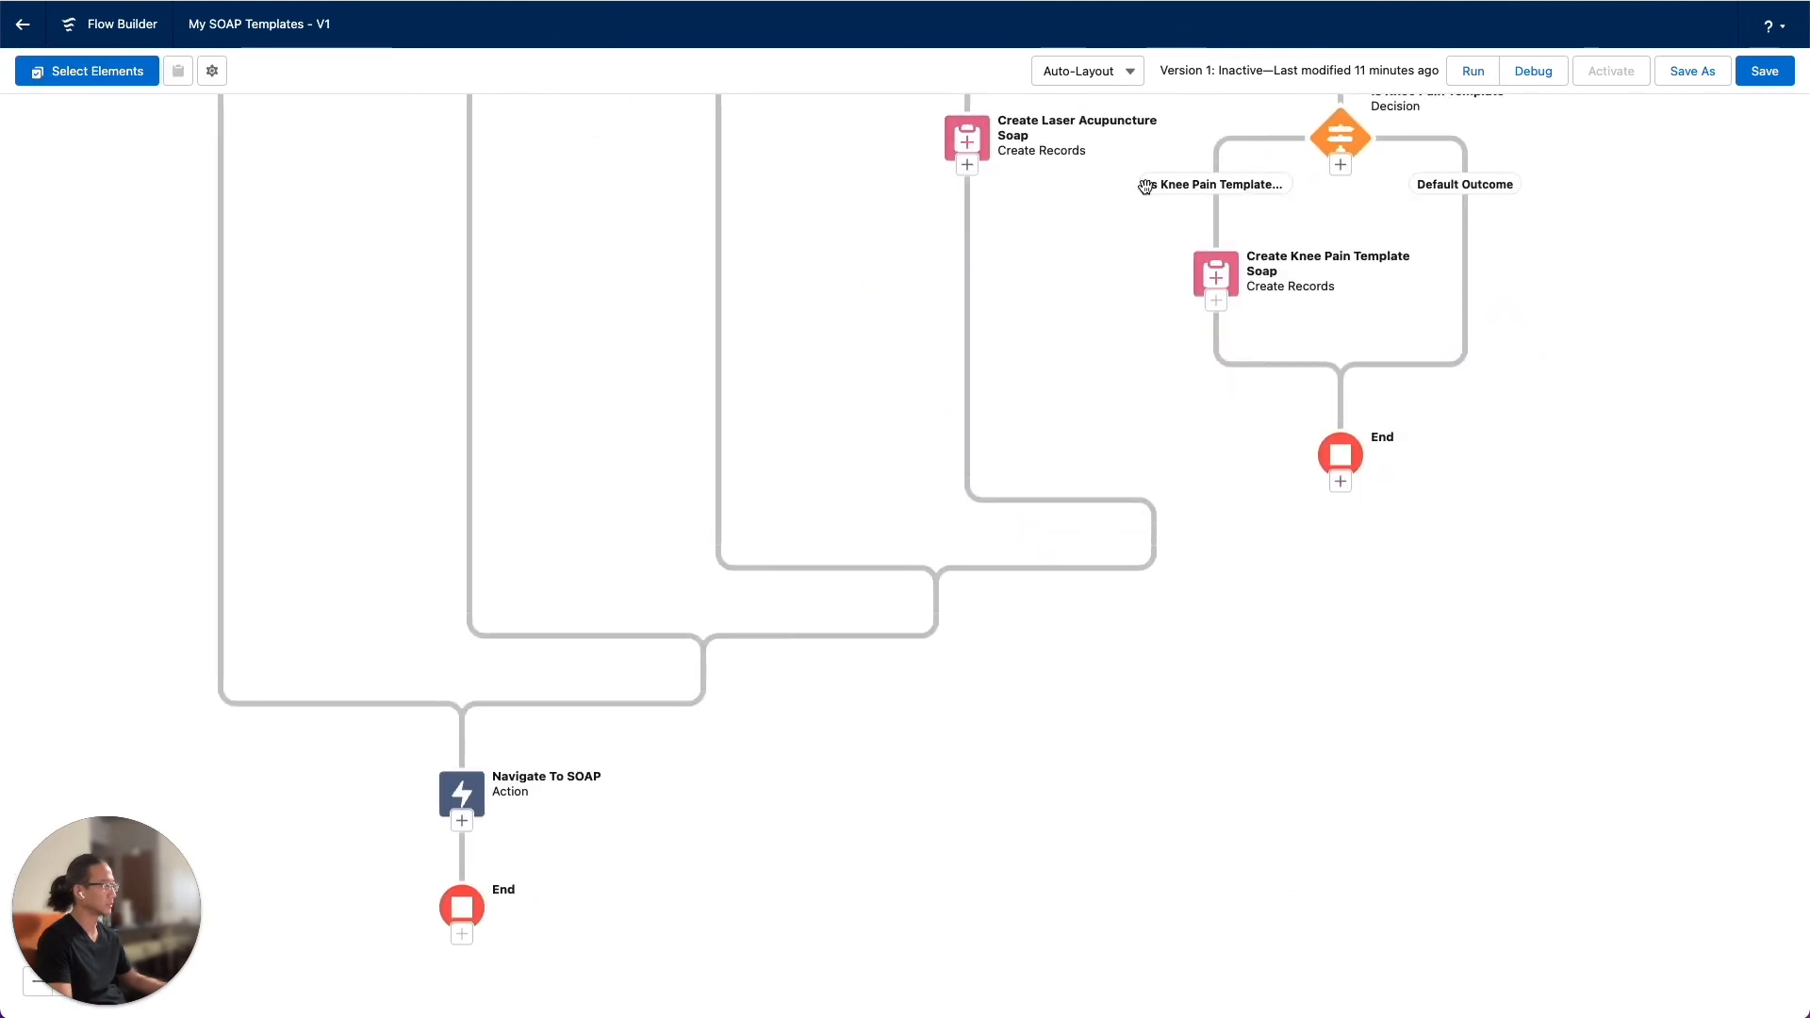
{"action": "left_click", "coordinate": [461, 822]}
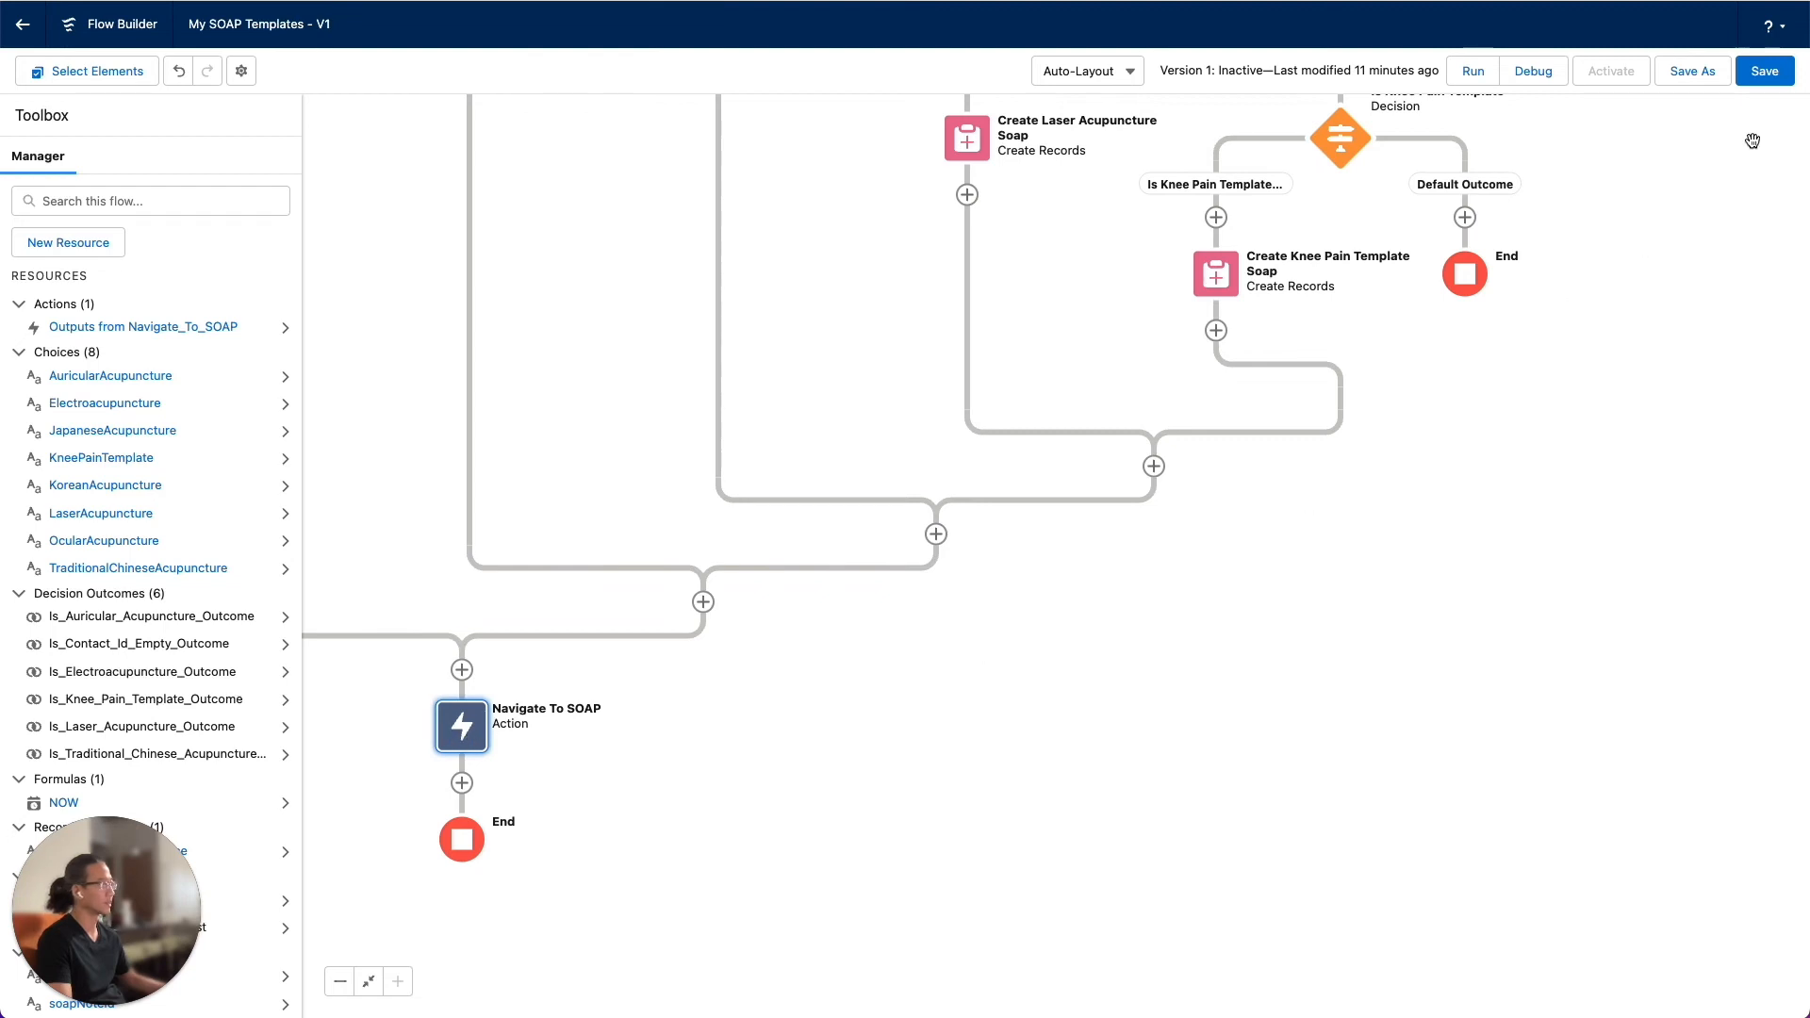
Save the My SOAP Templates flow and activate it
{"action": "left_click", "coordinate": [1768, 79]}
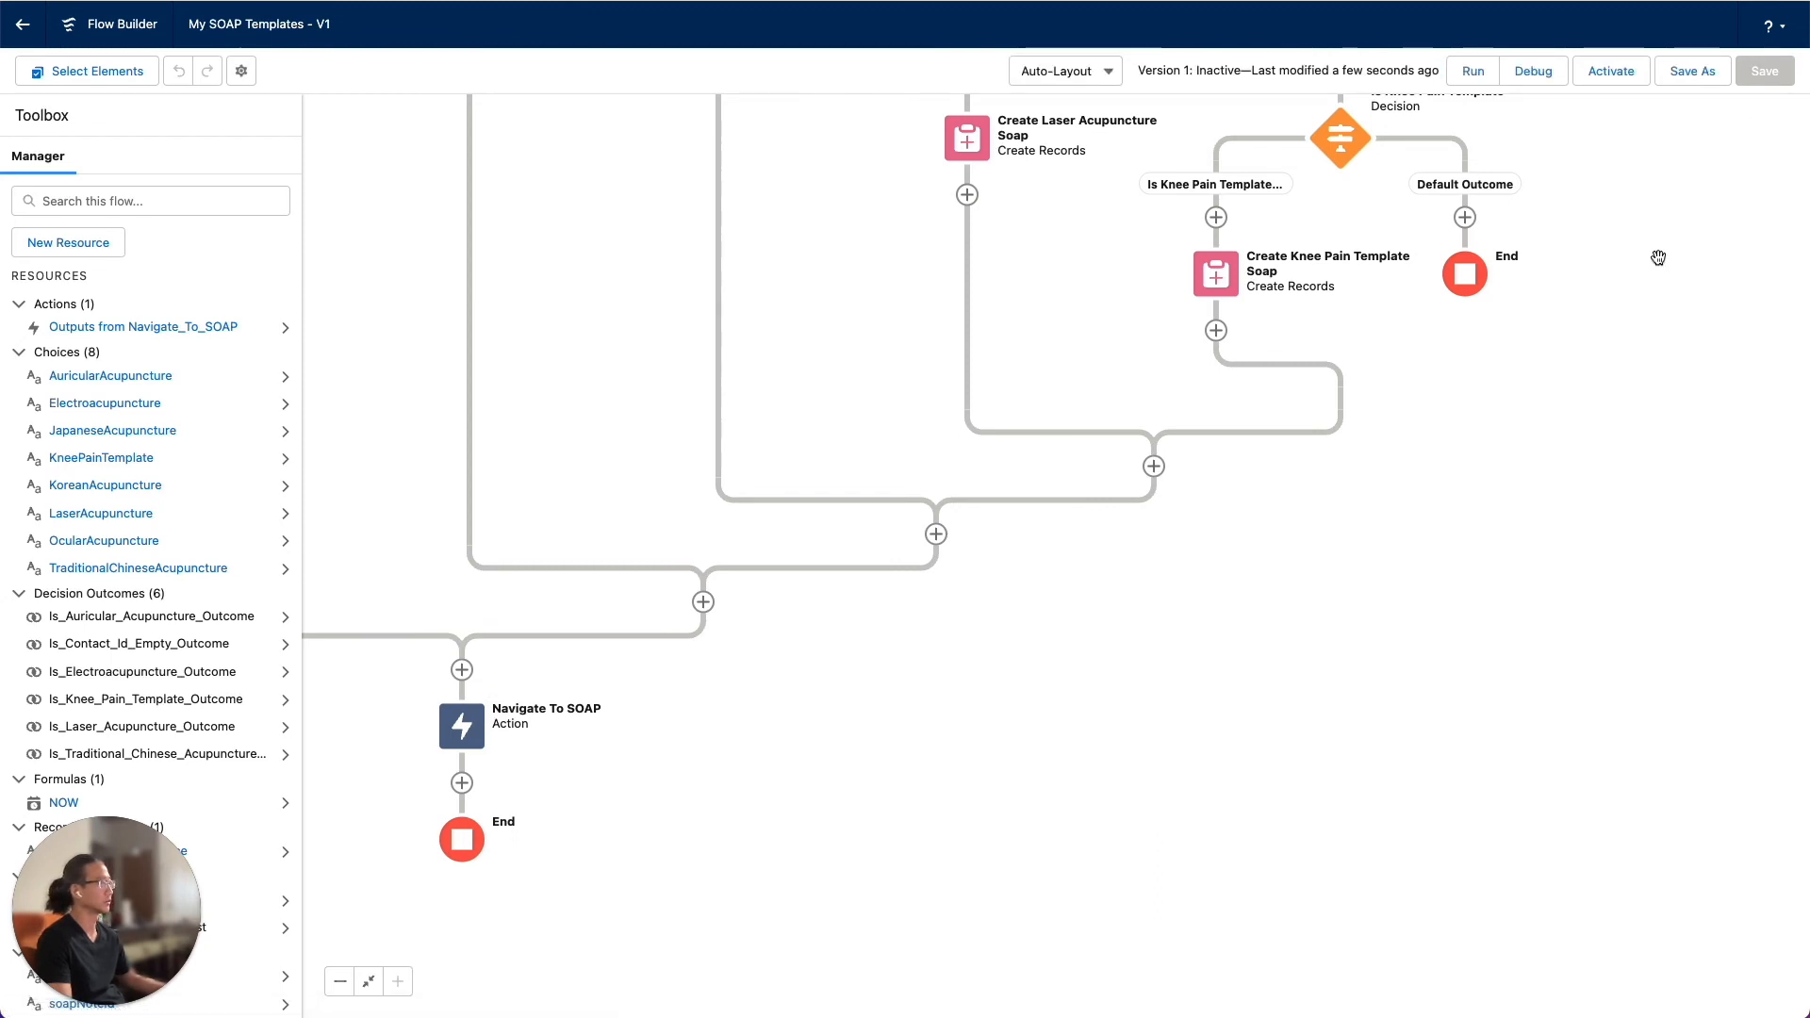
{"action": "left_click_drag", "start_coordinate": [1592, 252], "coordinate": [1632, 358]}
{"action": "scroll", "coordinate": [1561, 217], "scroll_direction": "up", "scroll_amount": 3}
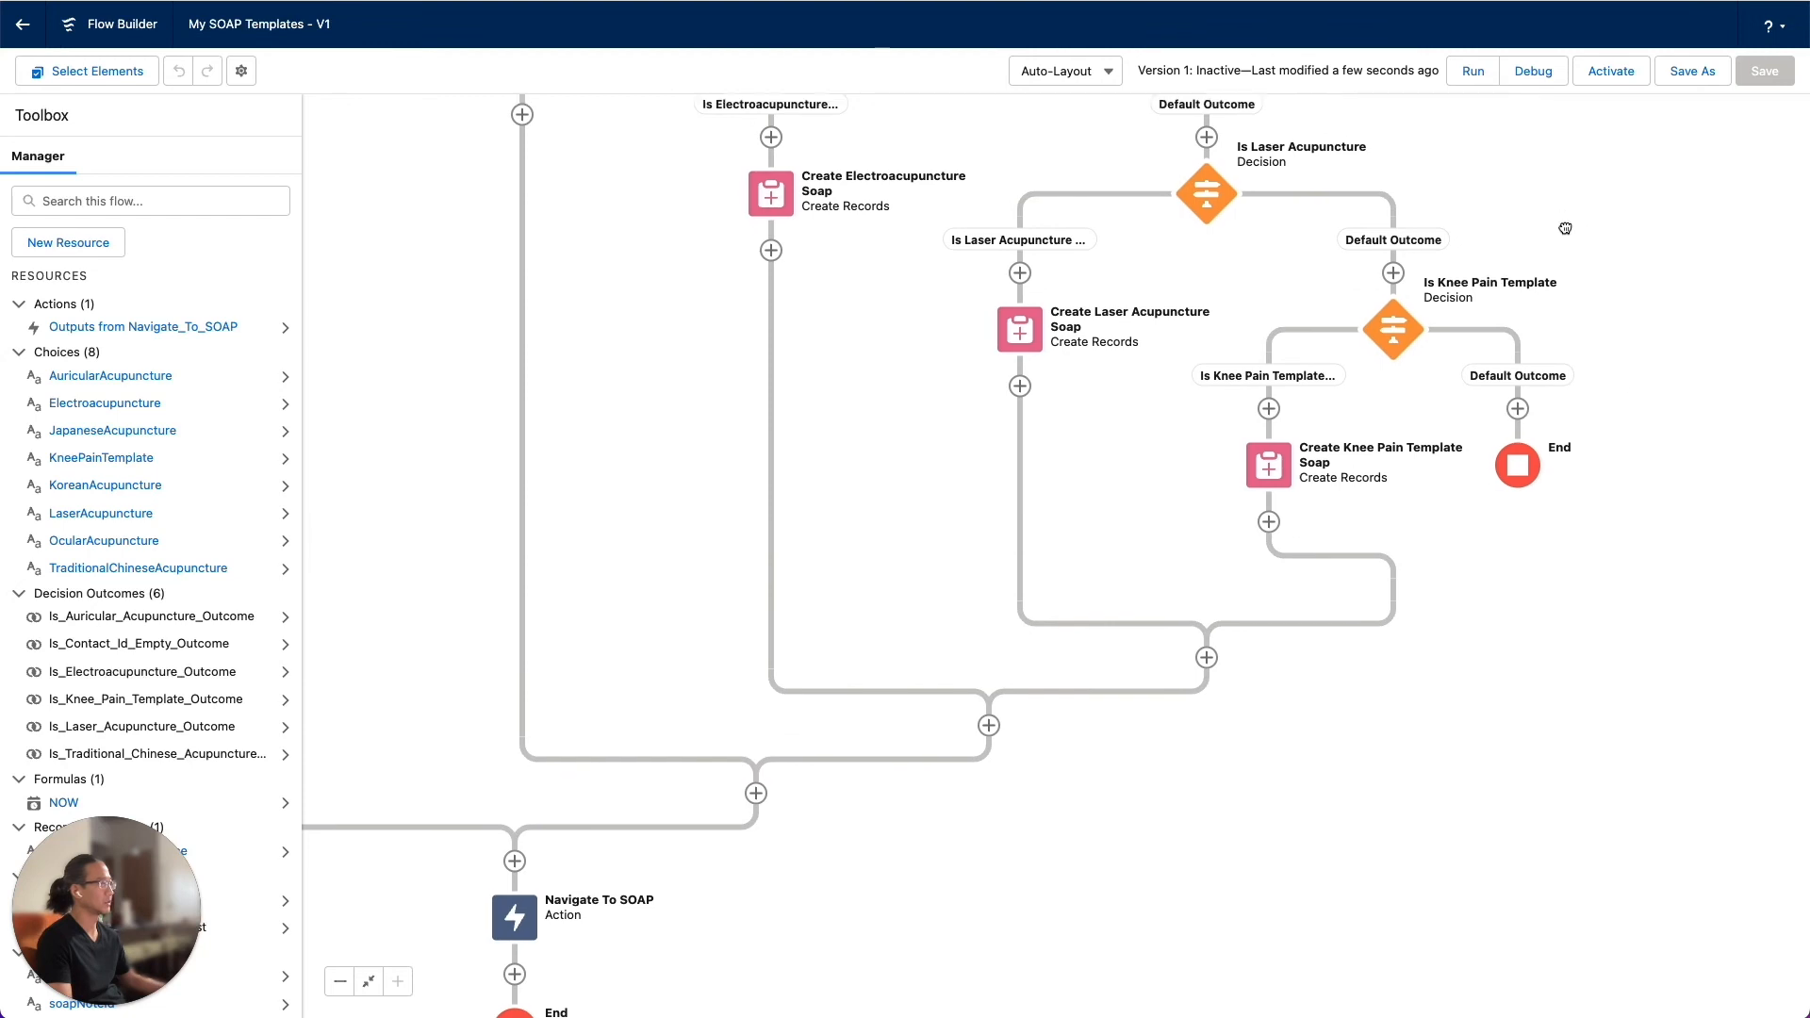
{"action": "left_click_drag", "start_coordinate": [1604, 328], "coordinate": [1582, 300]}
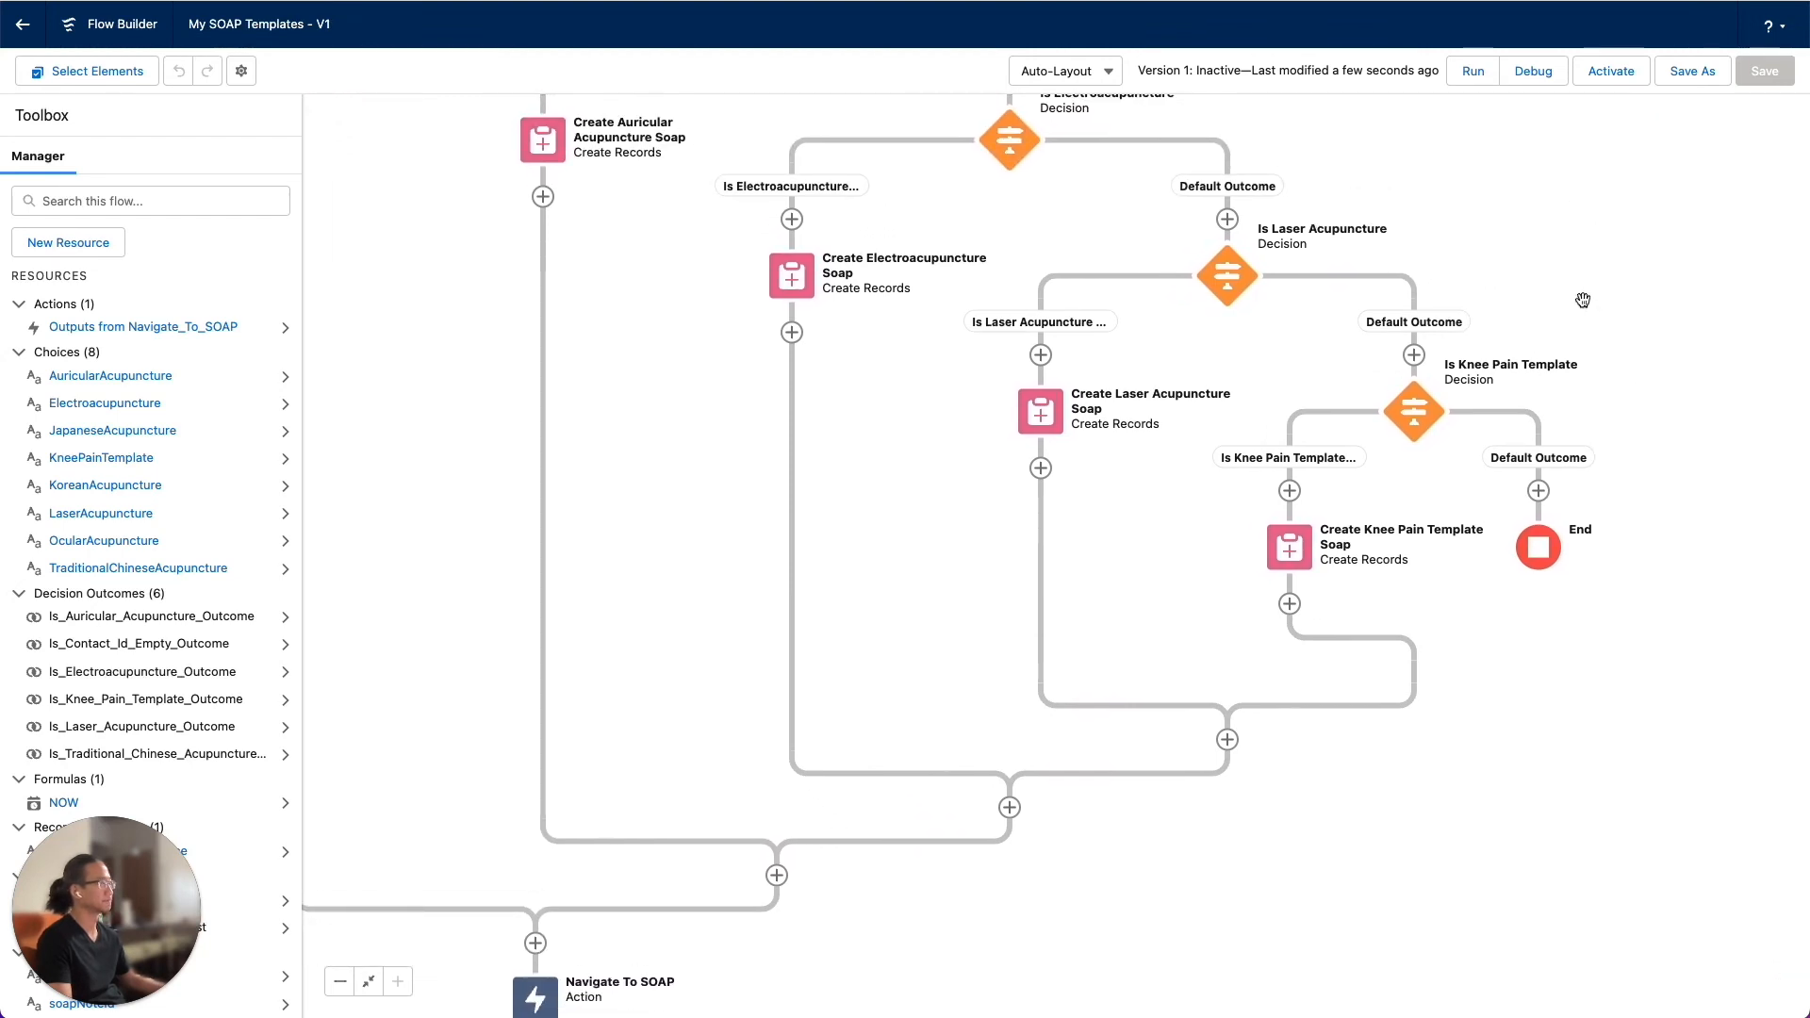
{"action": "left_click", "coordinate": [1613, 75]}
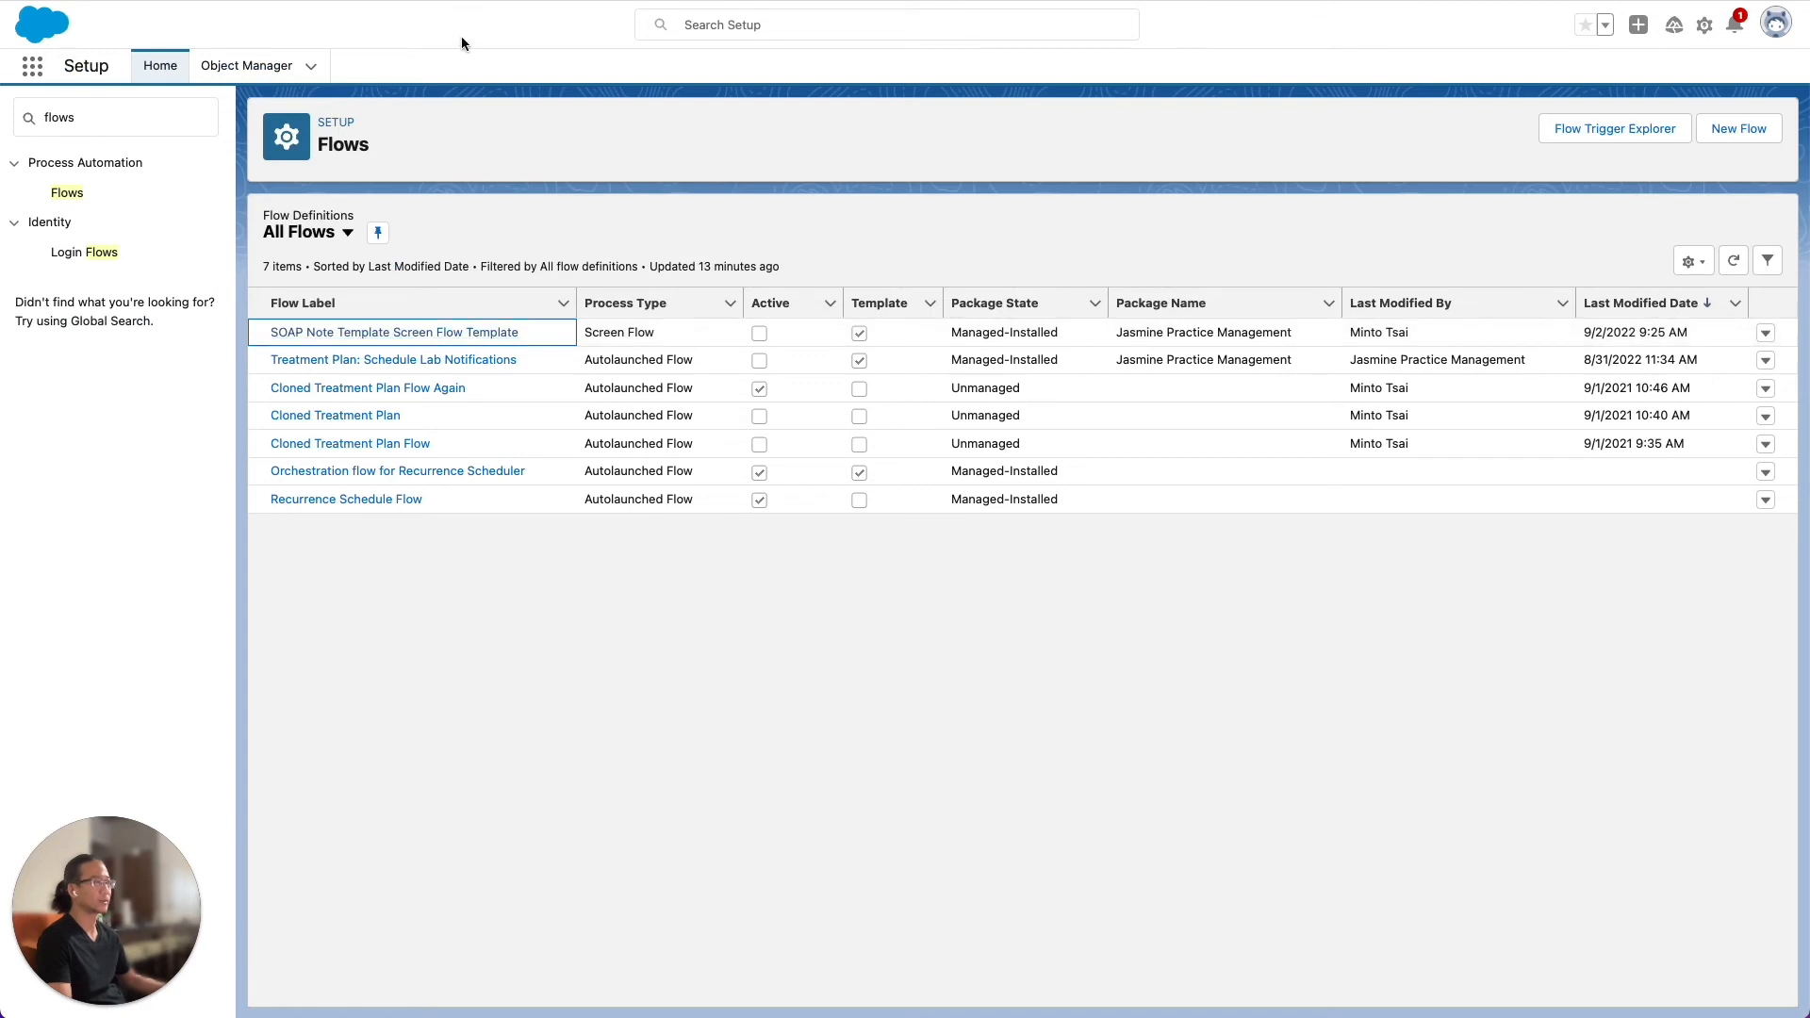
Find the Object Manager in Setup by searching for objects, and open the standard Contact object
{"action": "double_click", "coordinate": [108, 125]}
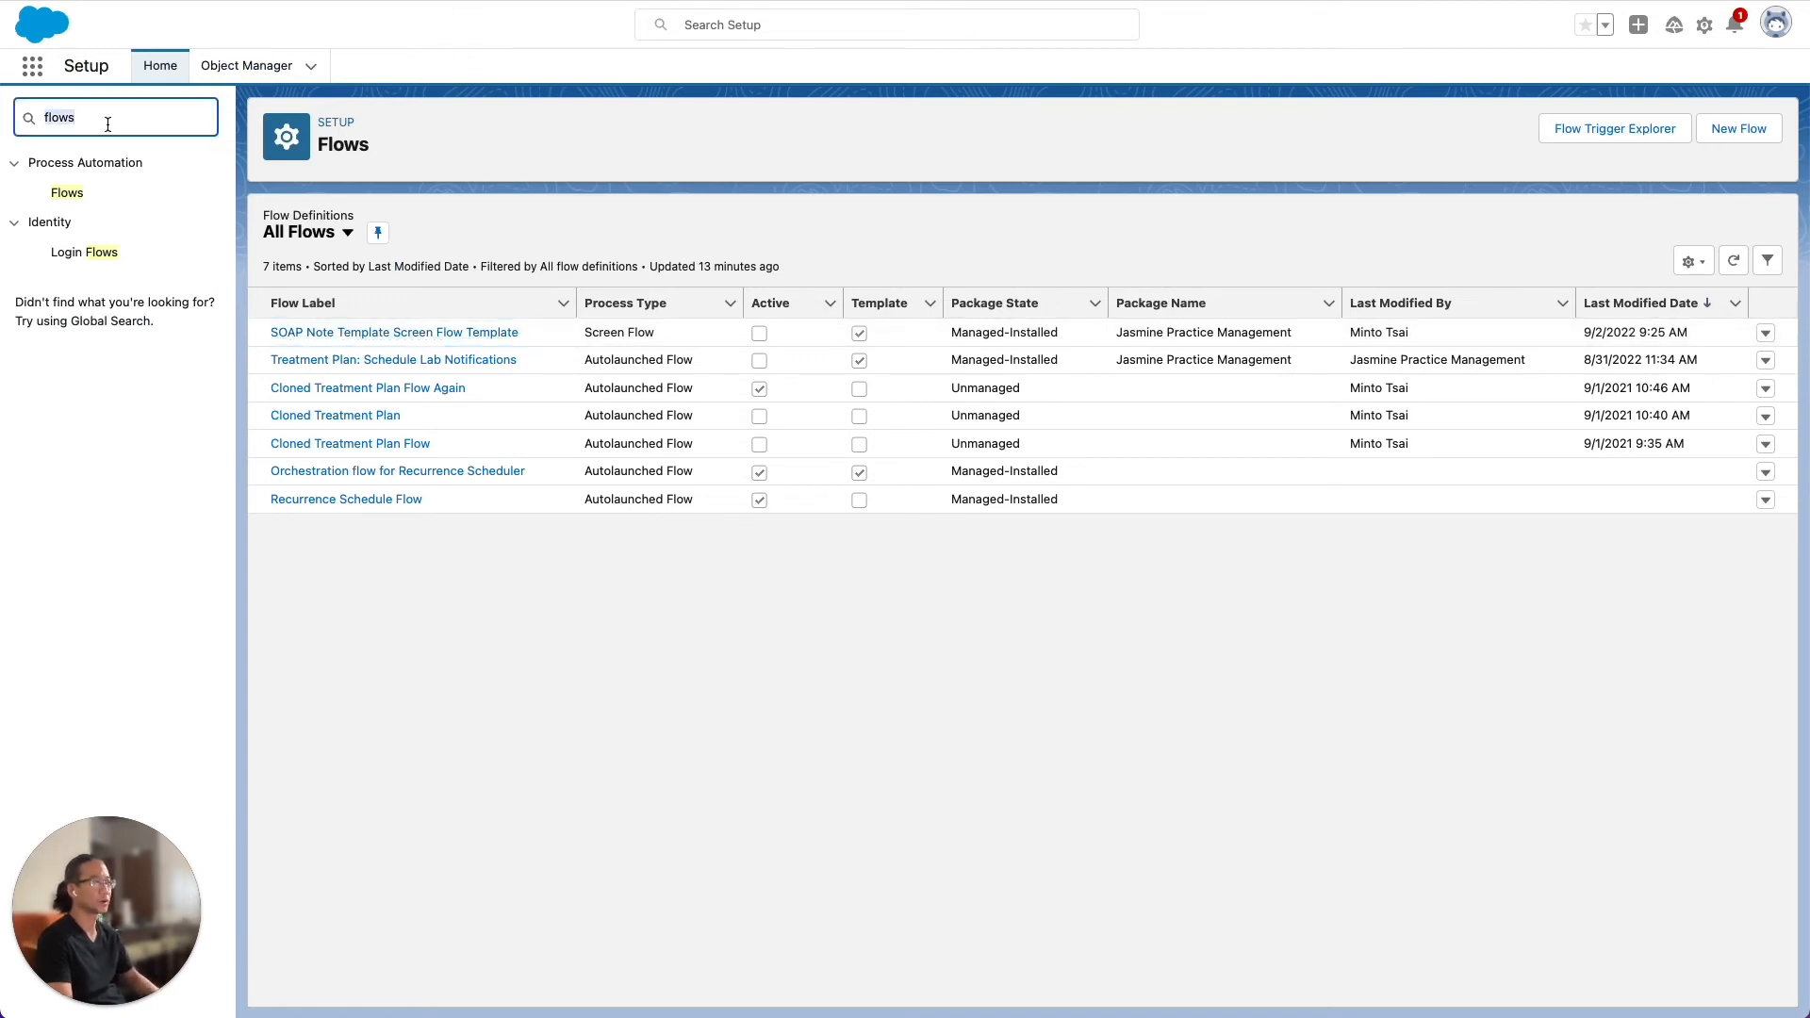
{"action": "type", "text": "objects"}
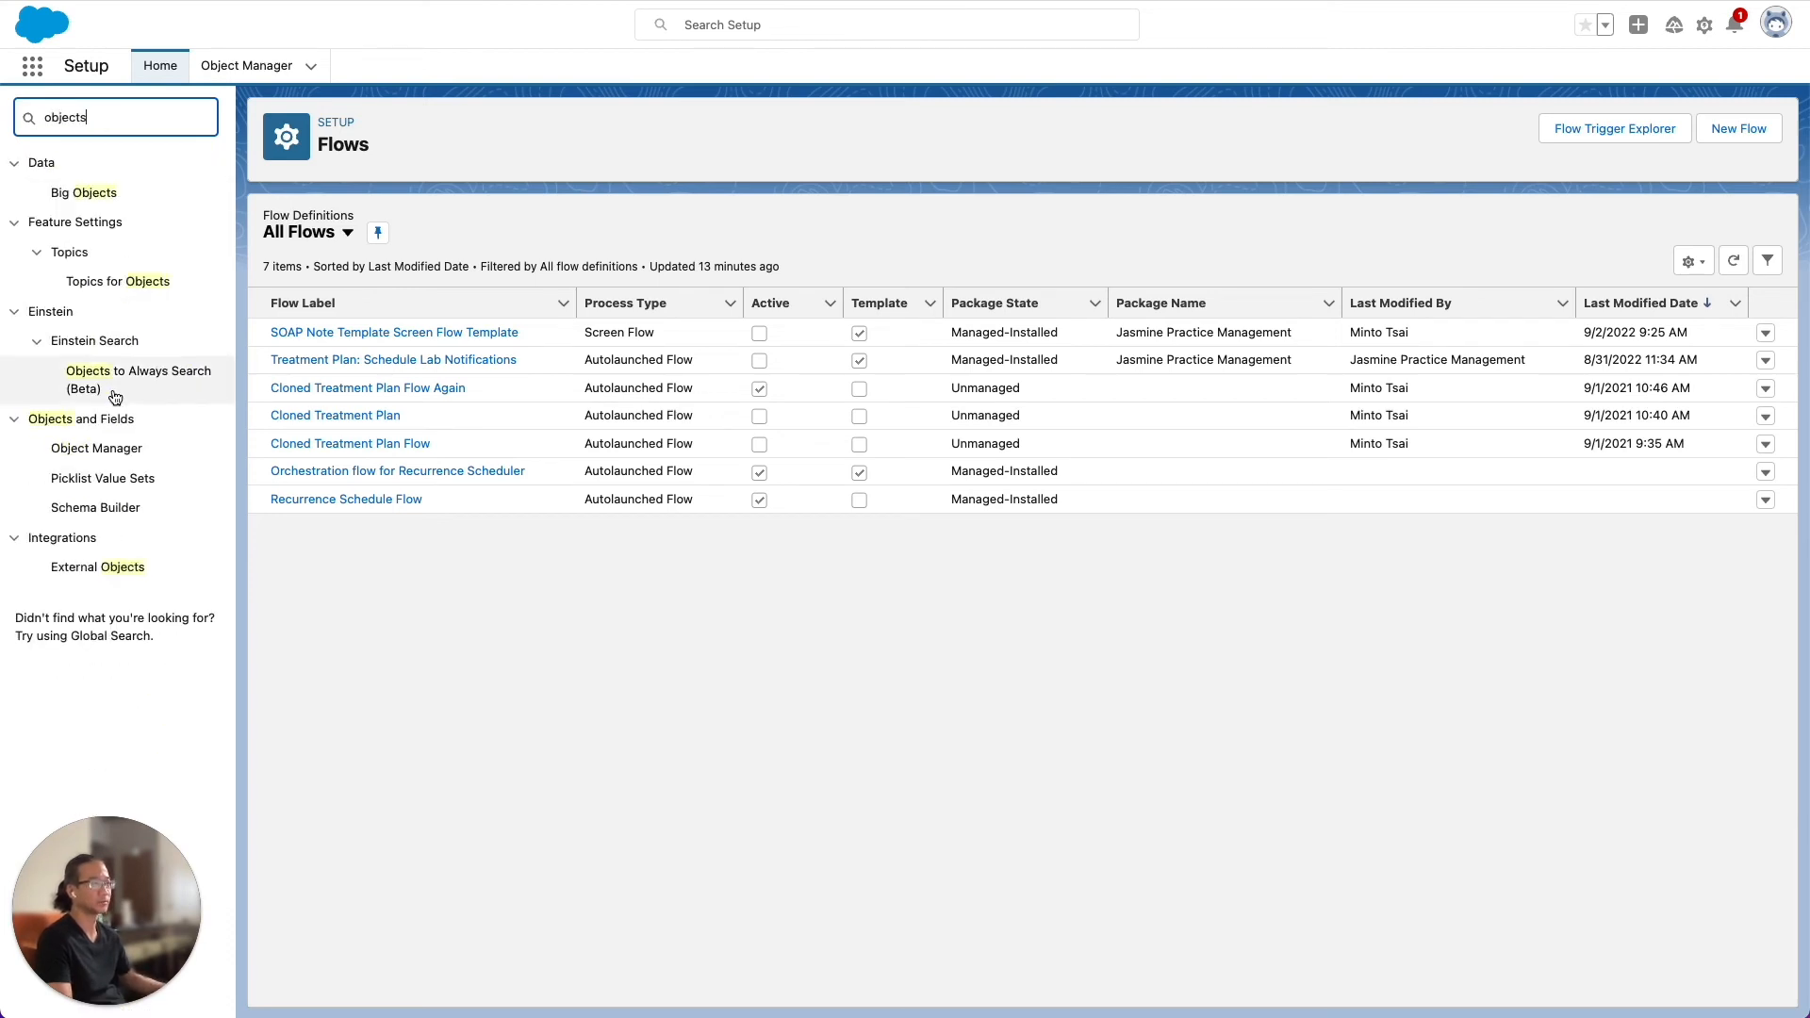
{"action": "left_click", "coordinate": [92, 455]}
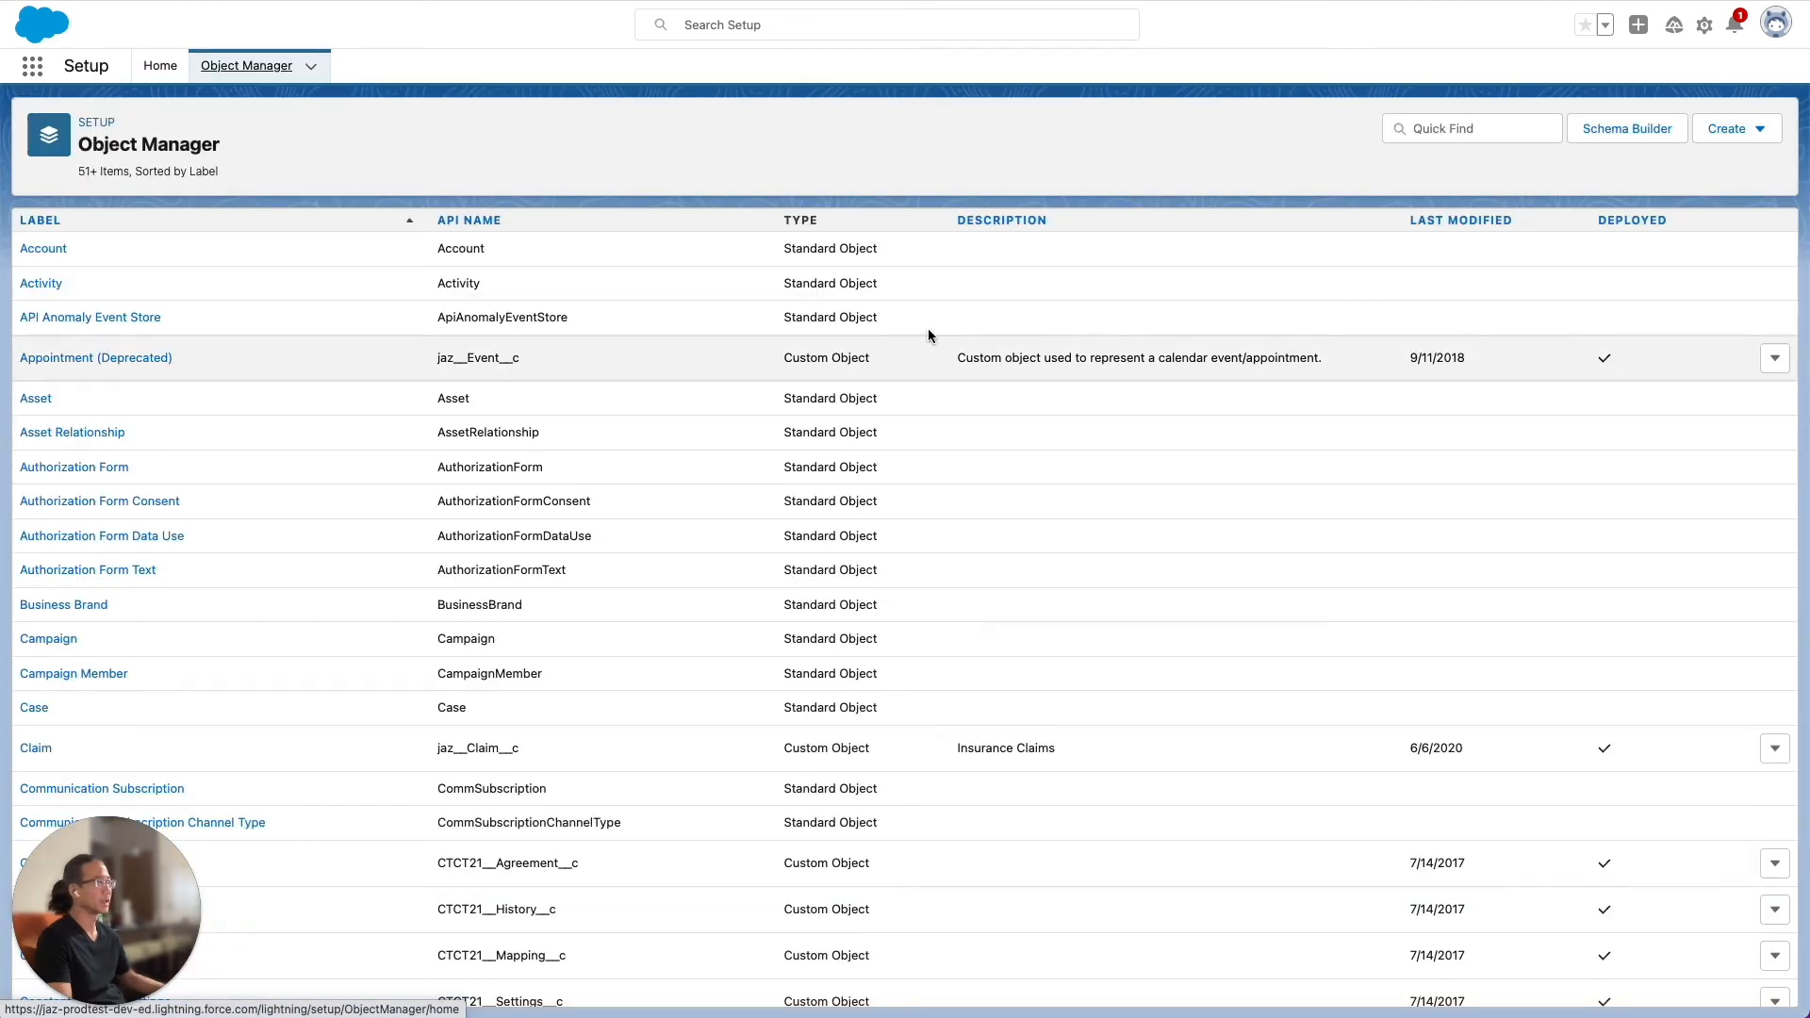
{"action": "left_click", "coordinate": [1442, 129]}
{"action": "type", "text": "contact"}
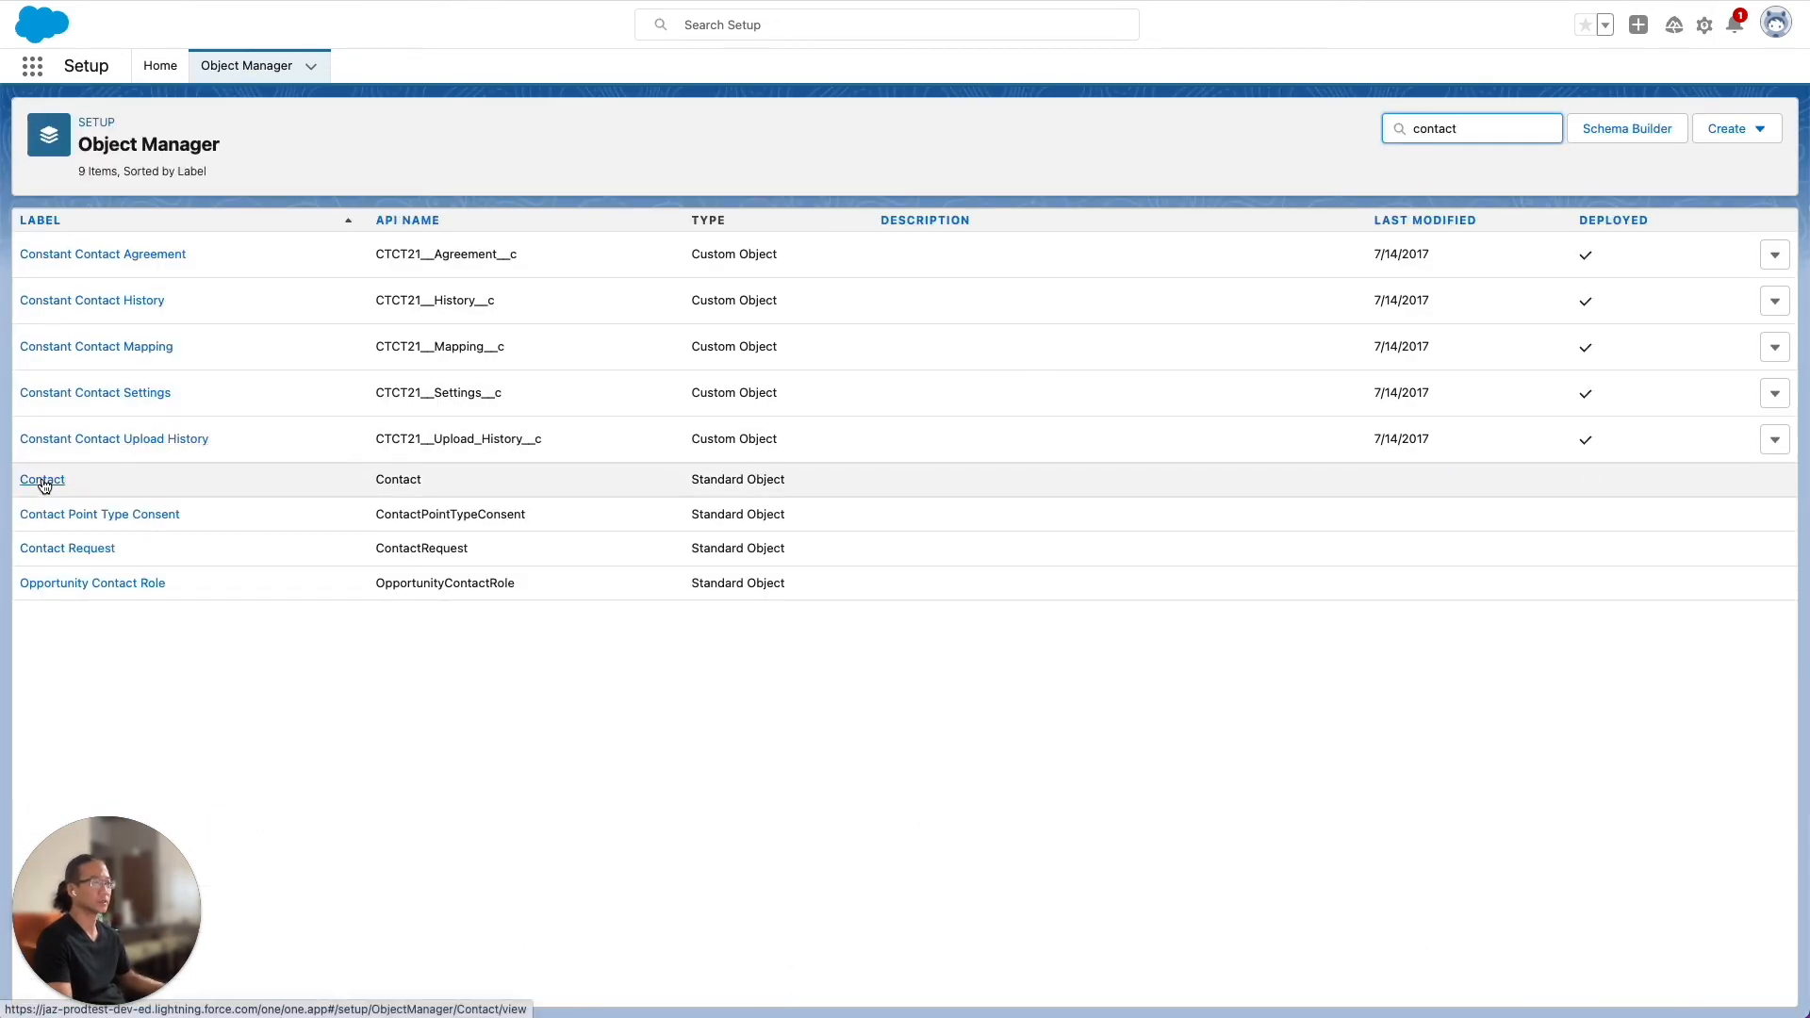
{"action": "left_click", "coordinate": [44, 481]}
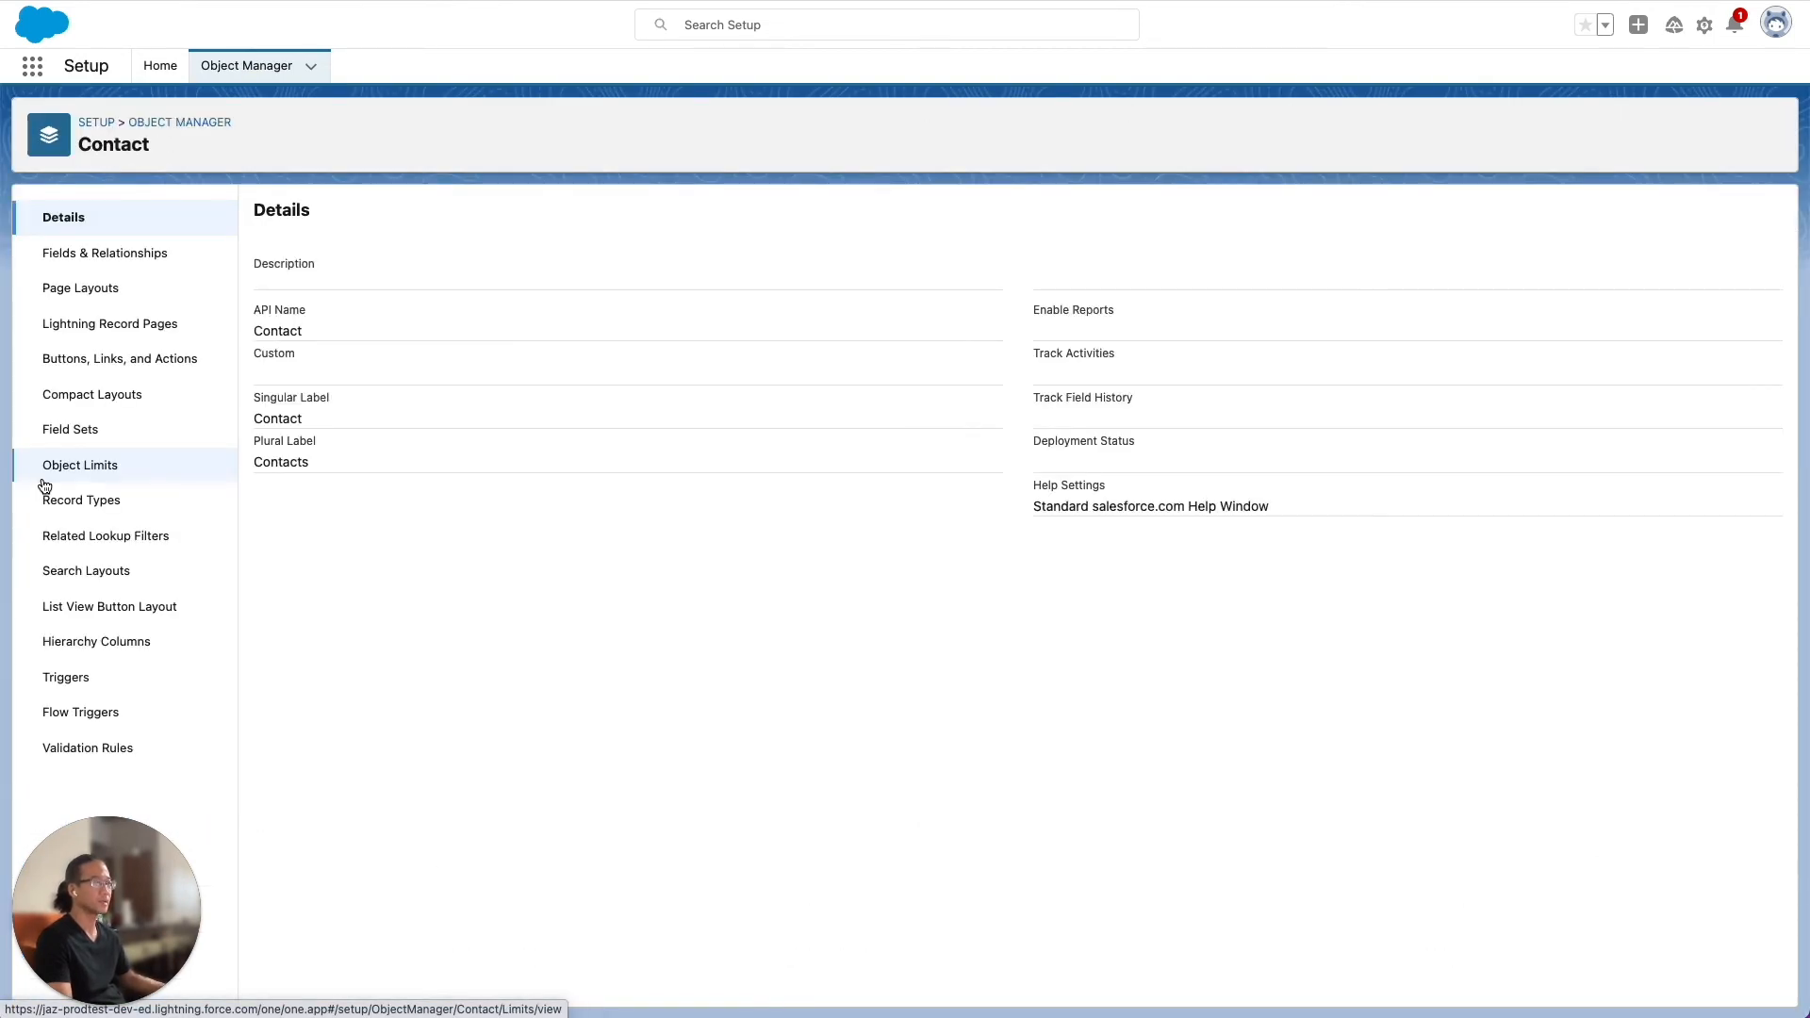
Start a new action on the Contact object with action type Flow, using the My SOAP Templates flow
{"action": "left_click", "coordinate": [98, 364]}
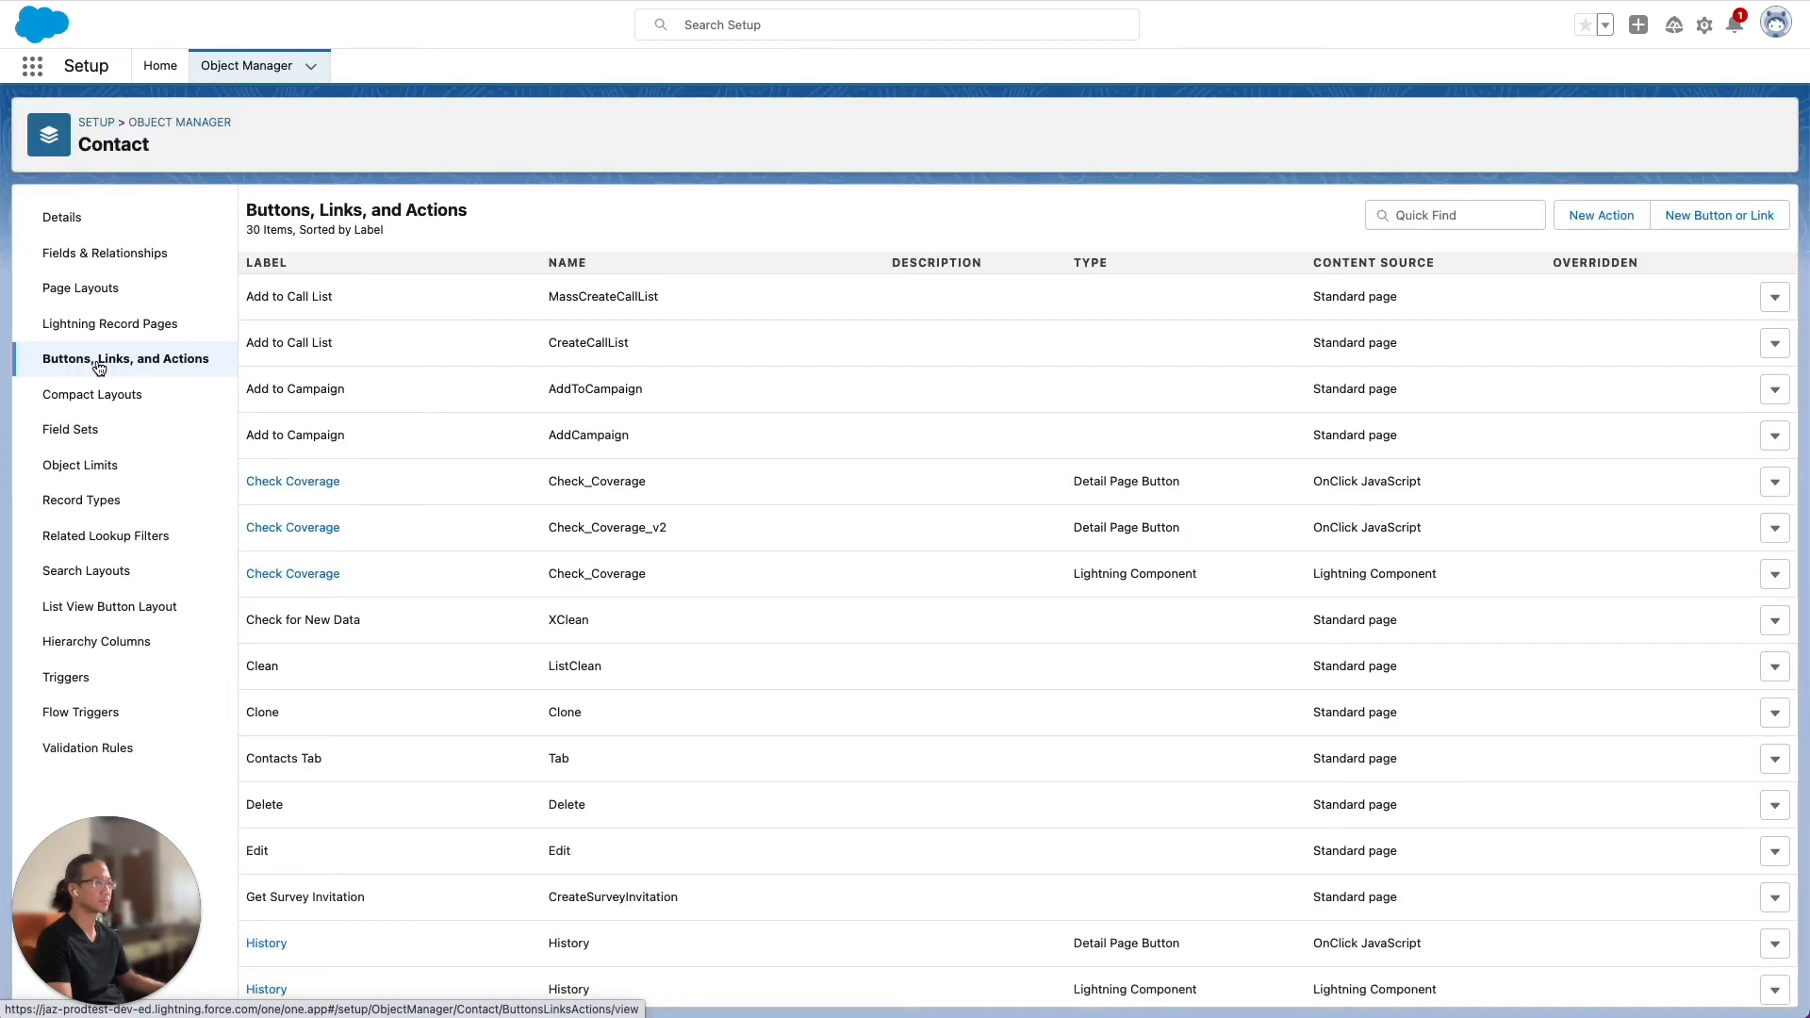
{"action": "left_click", "coordinate": [1603, 216]}
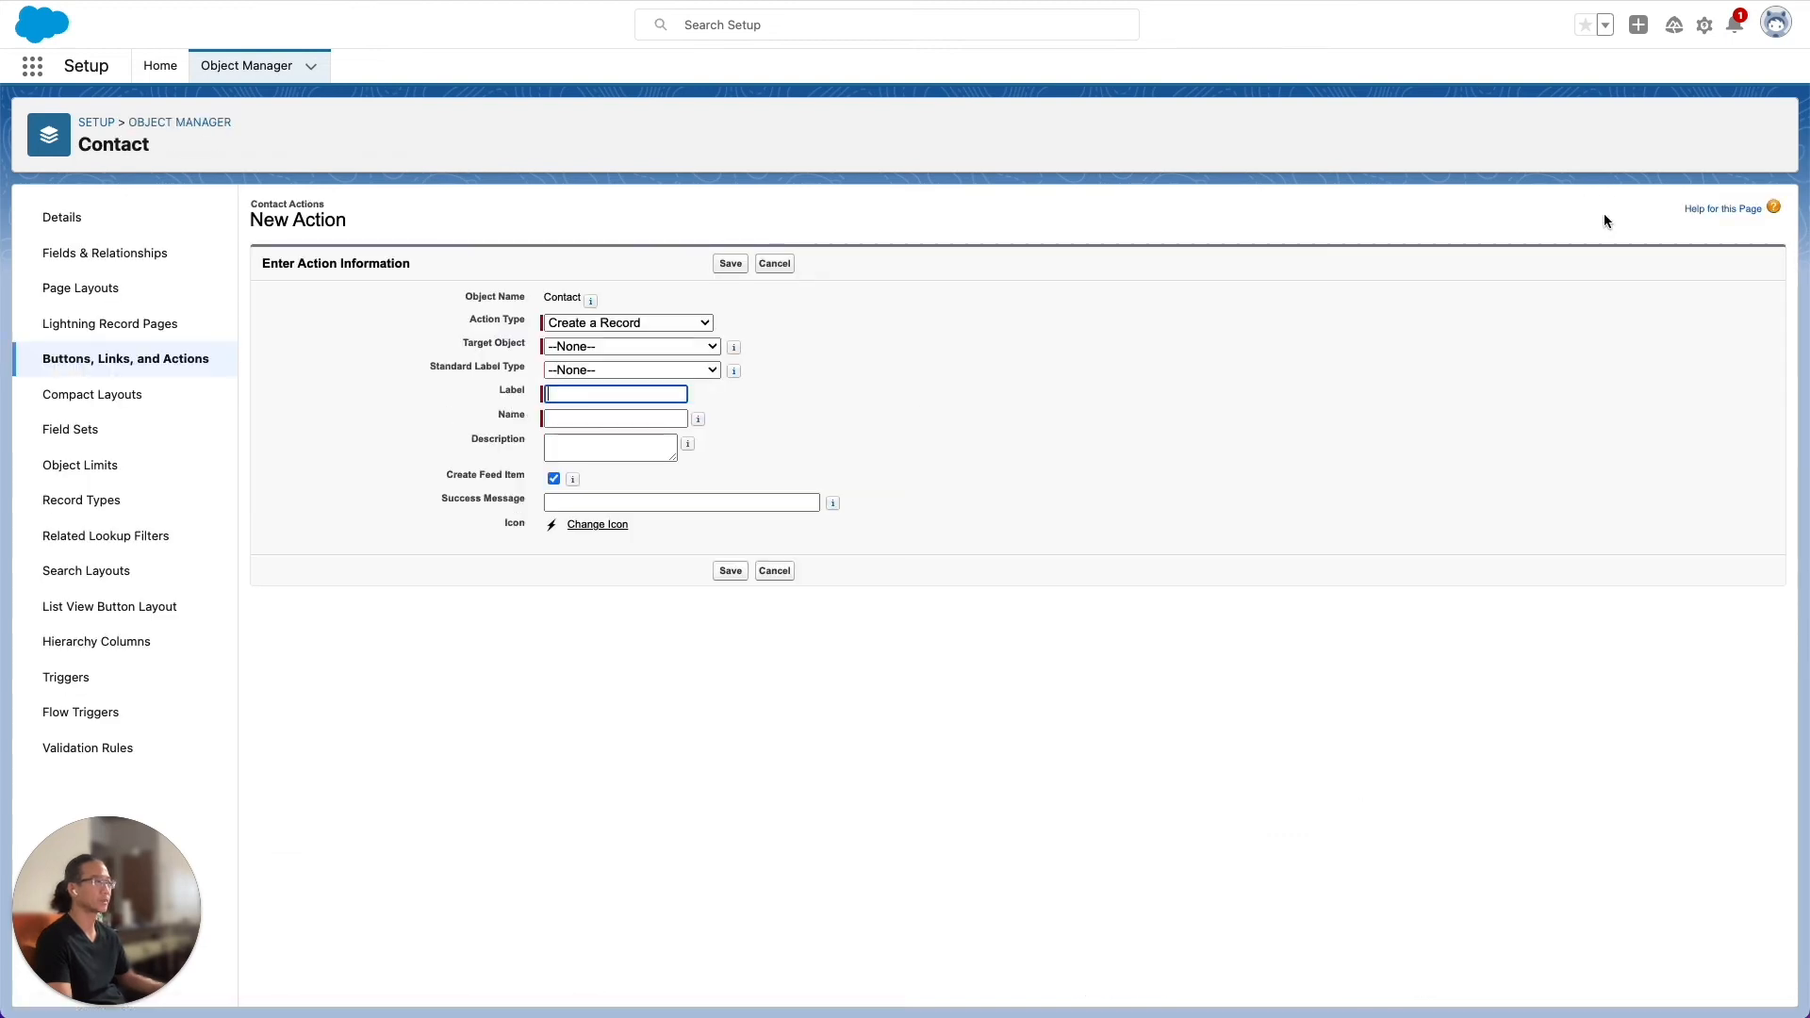
{"action": "left_click", "coordinate": [683, 323]}
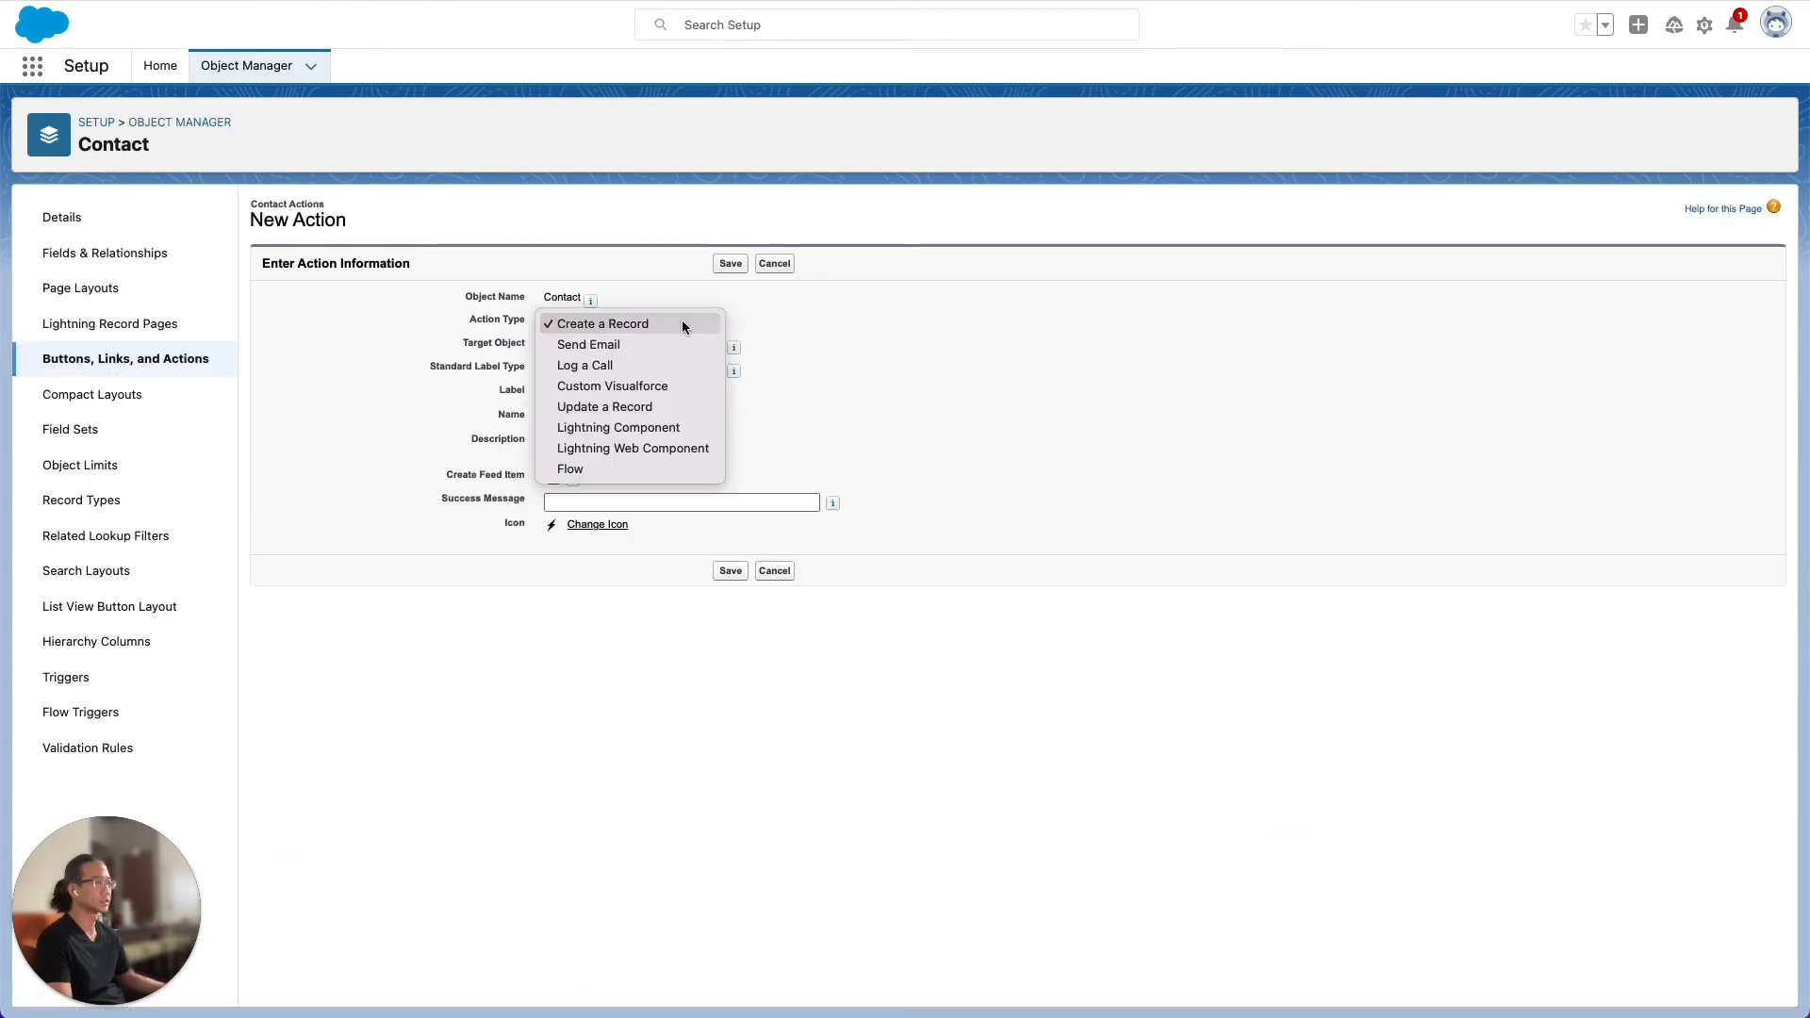
{"action": "left_click", "coordinate": [645, 468]}
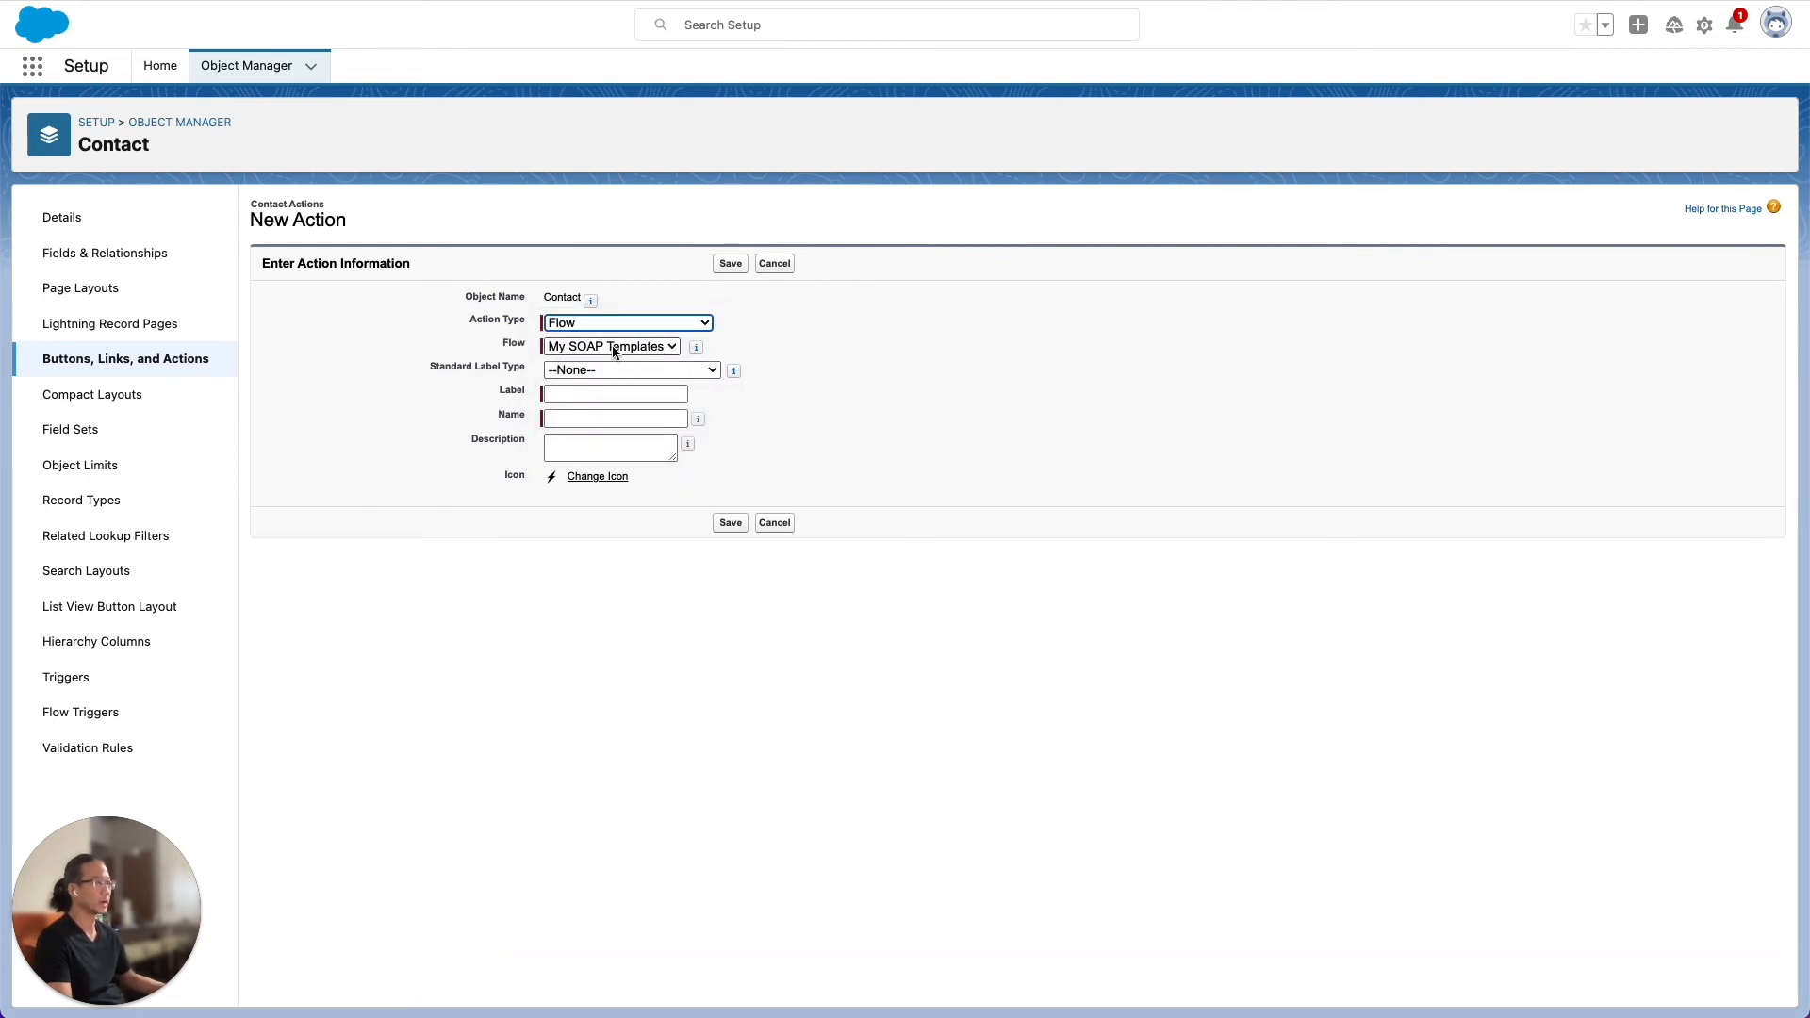
{"action": "left_click", "coordinate": [671, 348]}
{"action": "left_click", "coordinate": [671, 347]}
Label the new Contact action Create SOAP and save it
{"action": "left_click", "coordinate": [587, 390]}
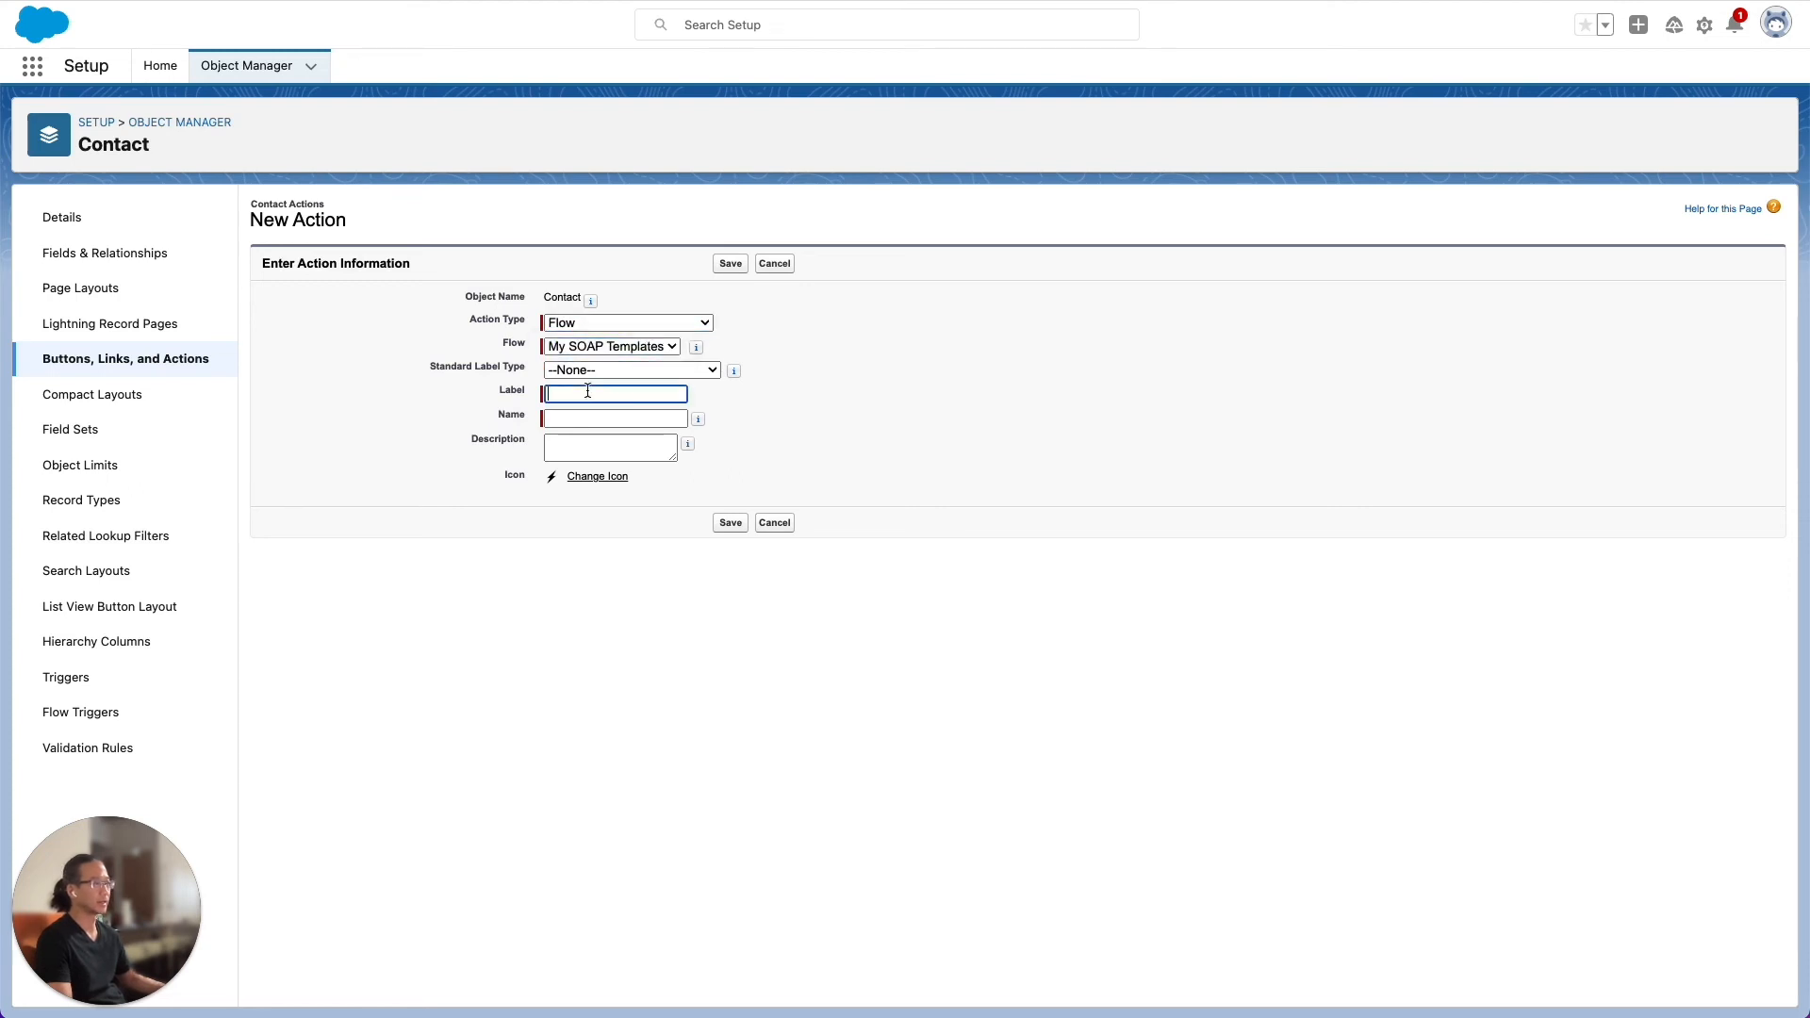
{"action": "type", "text": "Create SOAP"}
{"action": "key", "text": "Tab"}
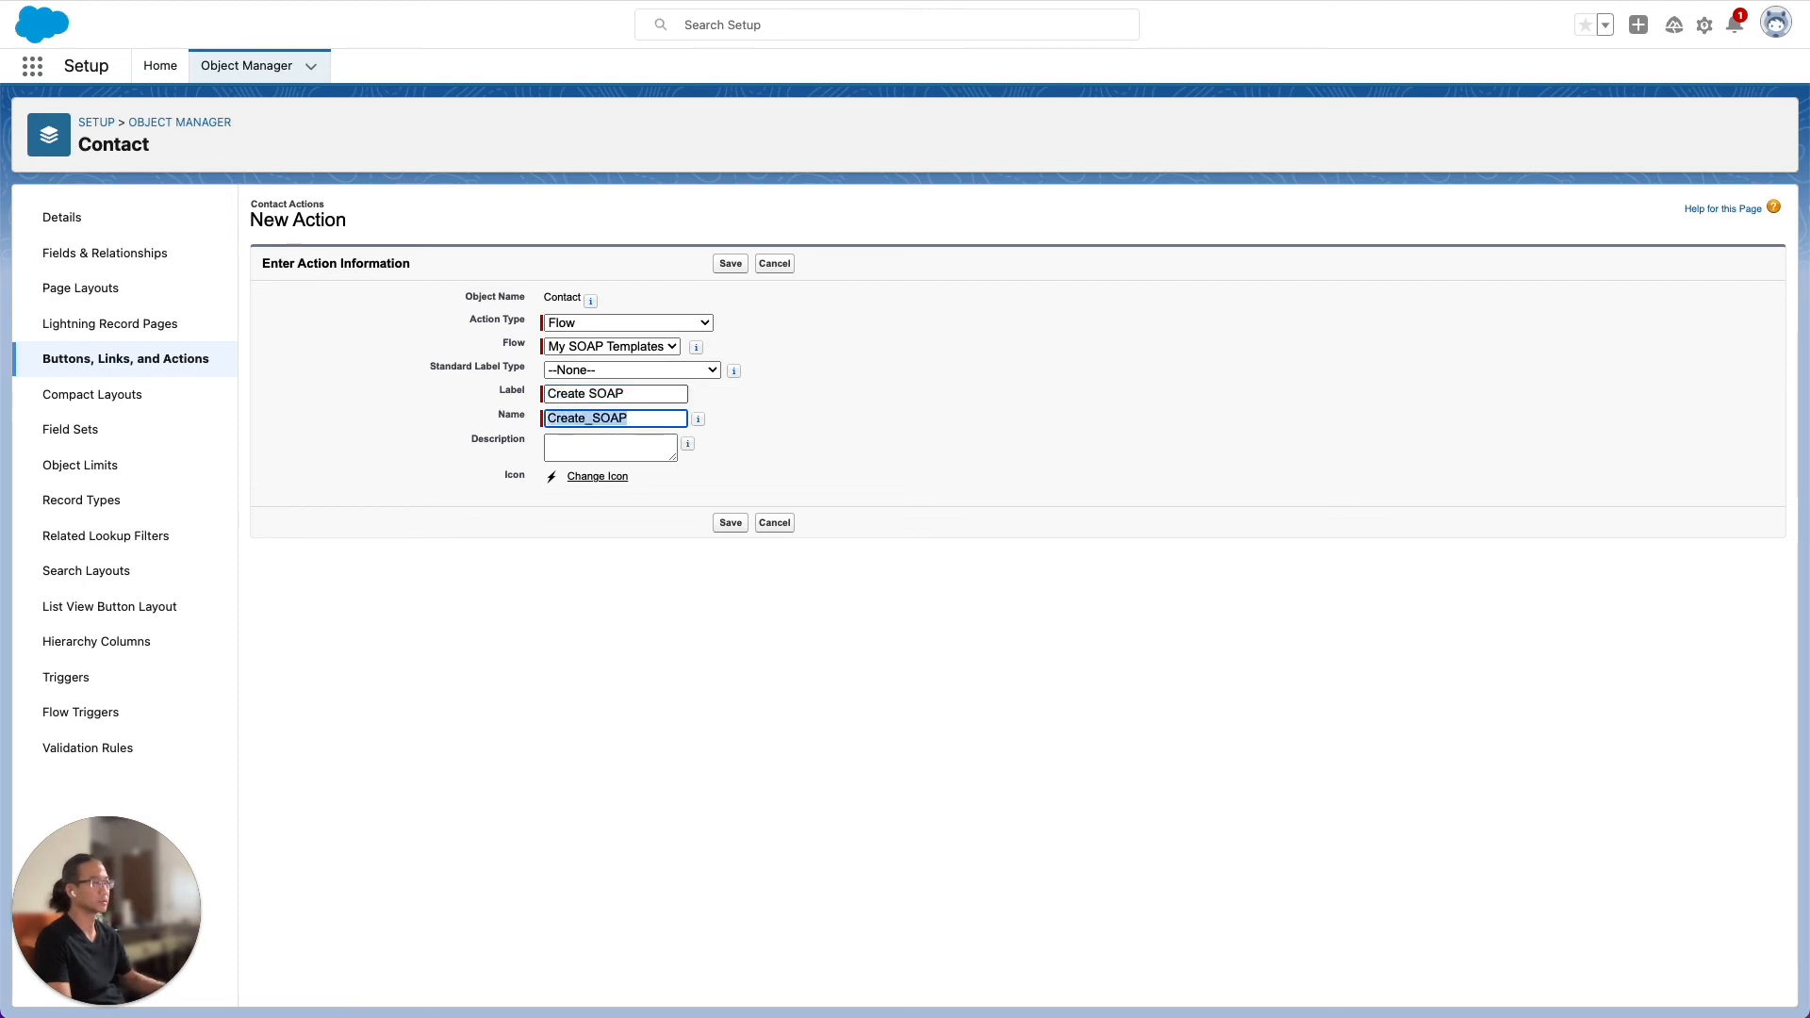
{"action": "left_click", "coordinate": [731, 264]}
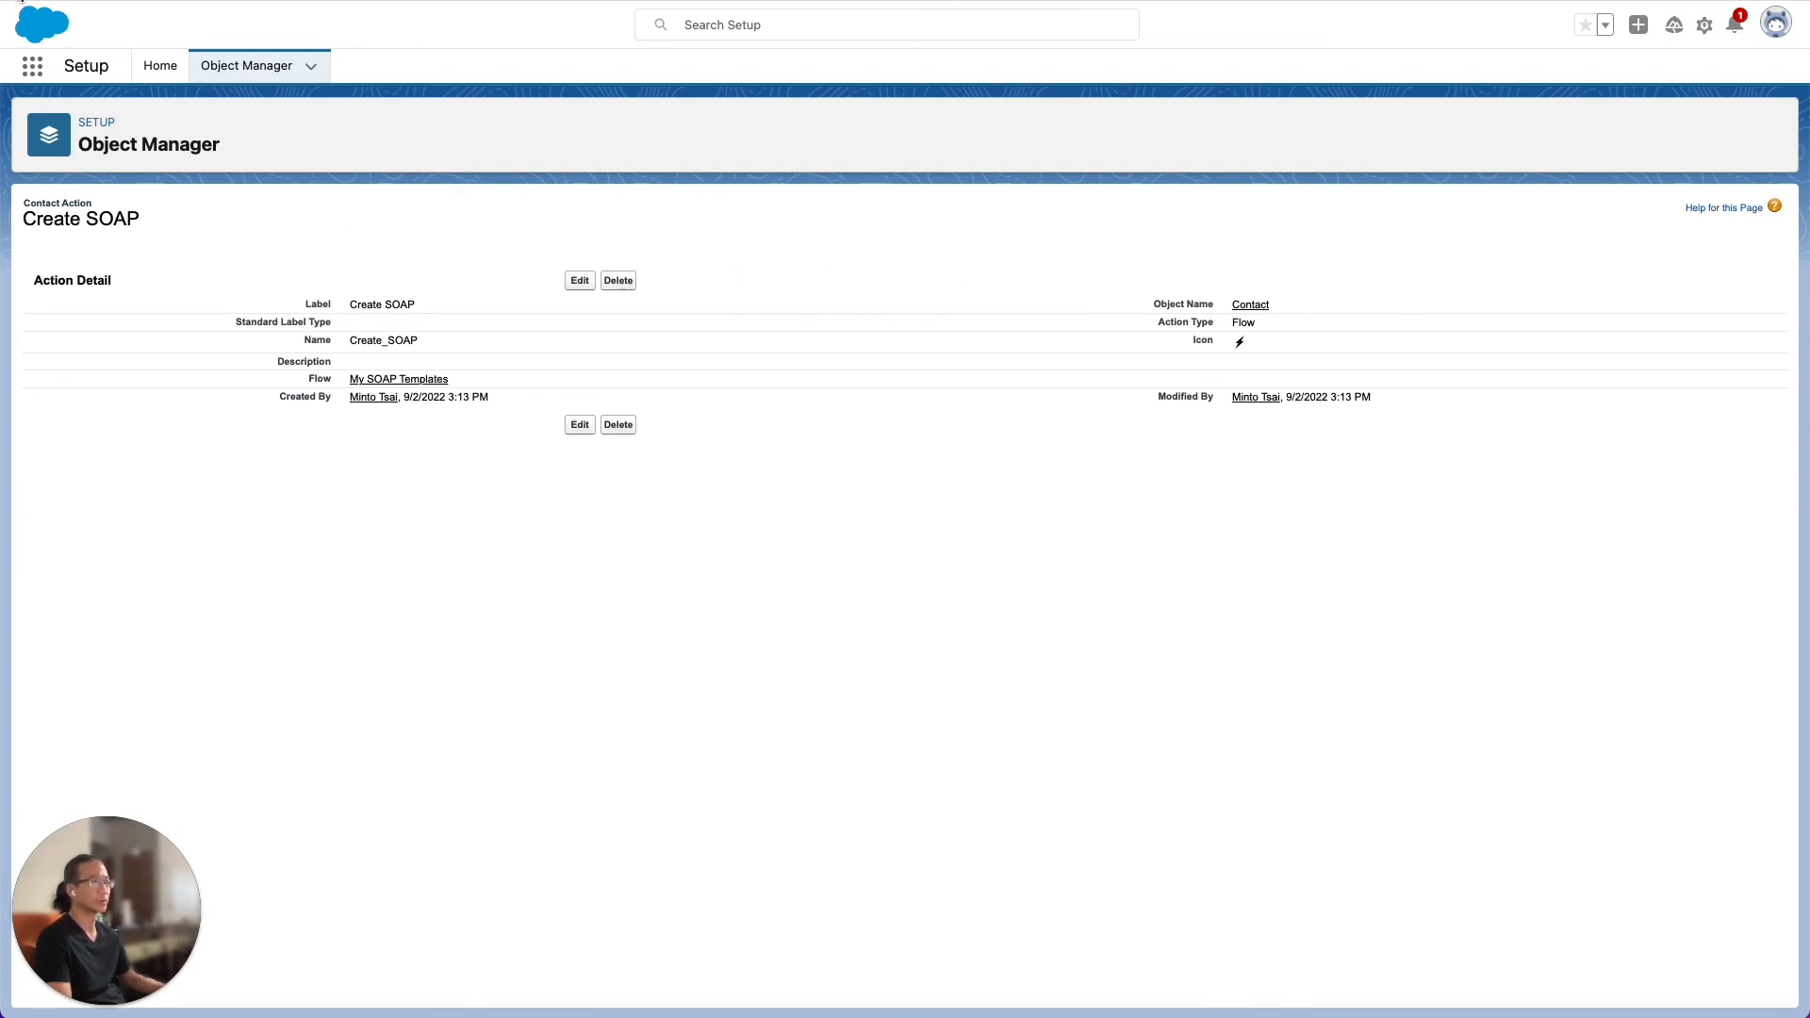
Return to the Contact object's setup and open the Contact (Jasmine) Layout page layout for editing
{"action": "left_click", "coordinate": [21, 1]}
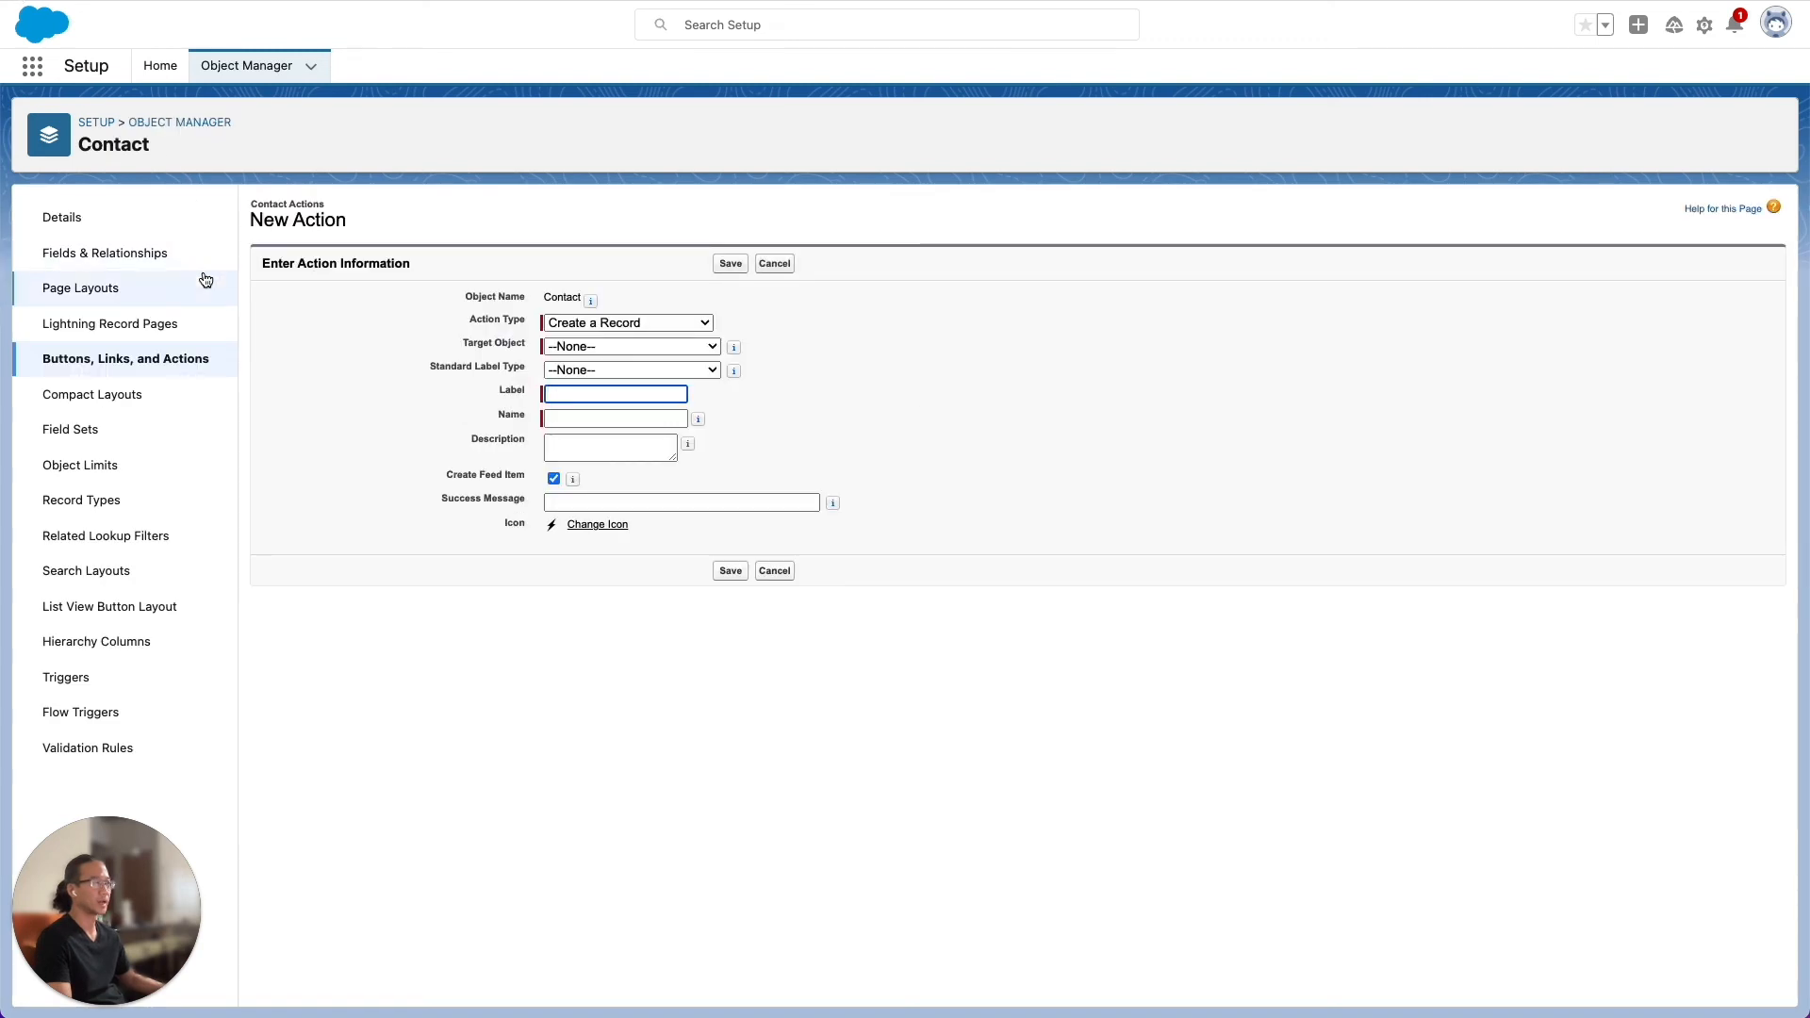
{"action": "left_click", "coordinate": [85, 292]}
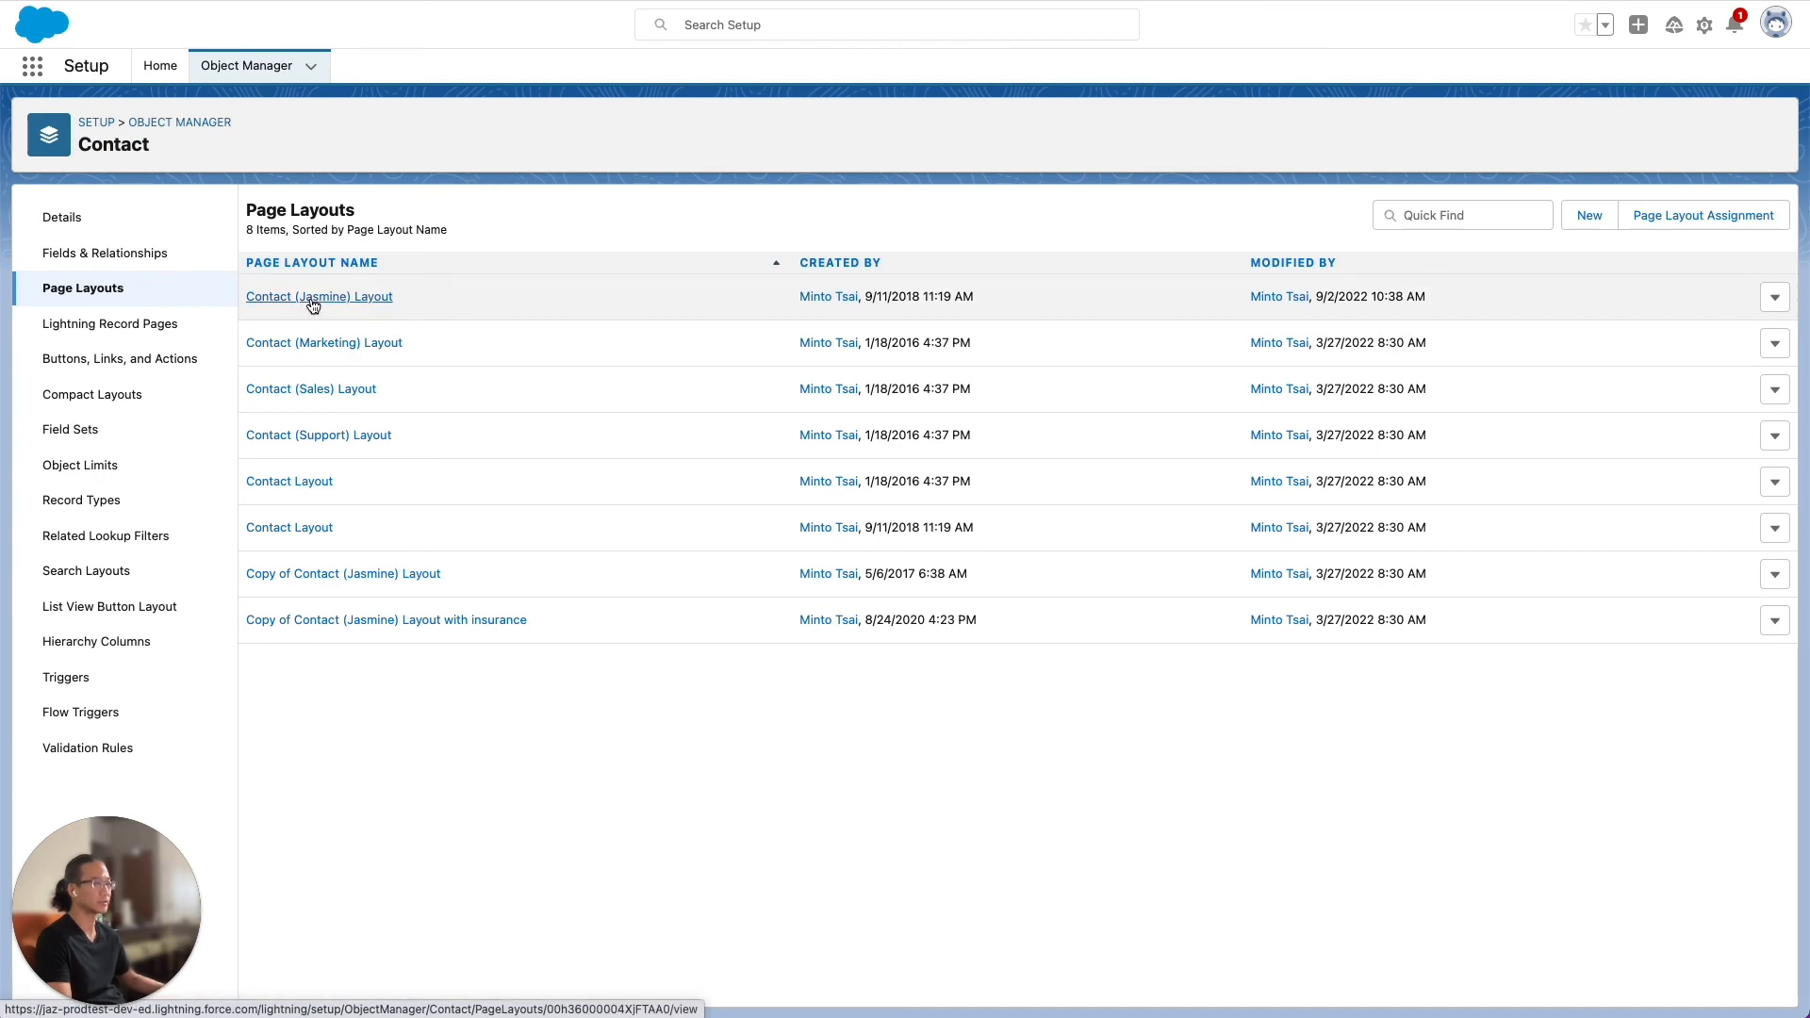
{"action": "left_click", "coordinate": [313, 298]}
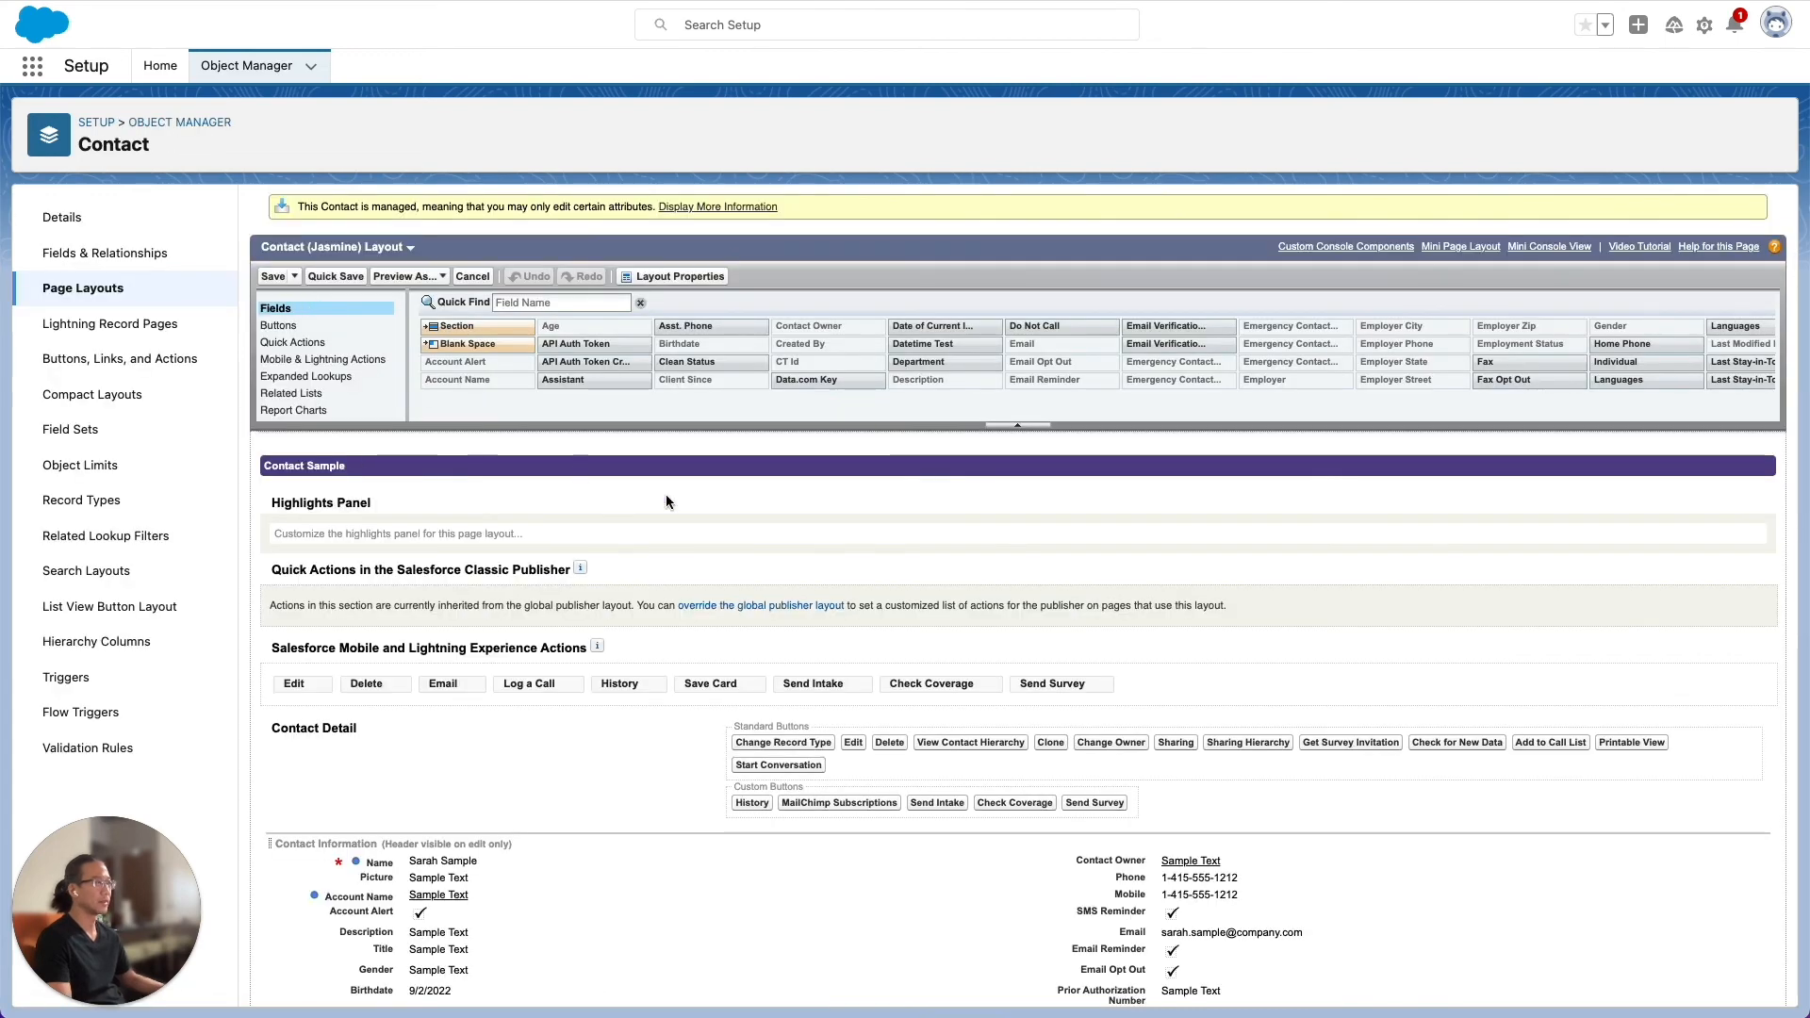
Add the Create SOAP action between Save Card and Send Intake in the Salesforce Mobile and Lightning Experience Actions, and save the layout
{"action": "scroll", "coordinate": [930, 545], "scroll_direction": "down", "scroll_amount": 3}
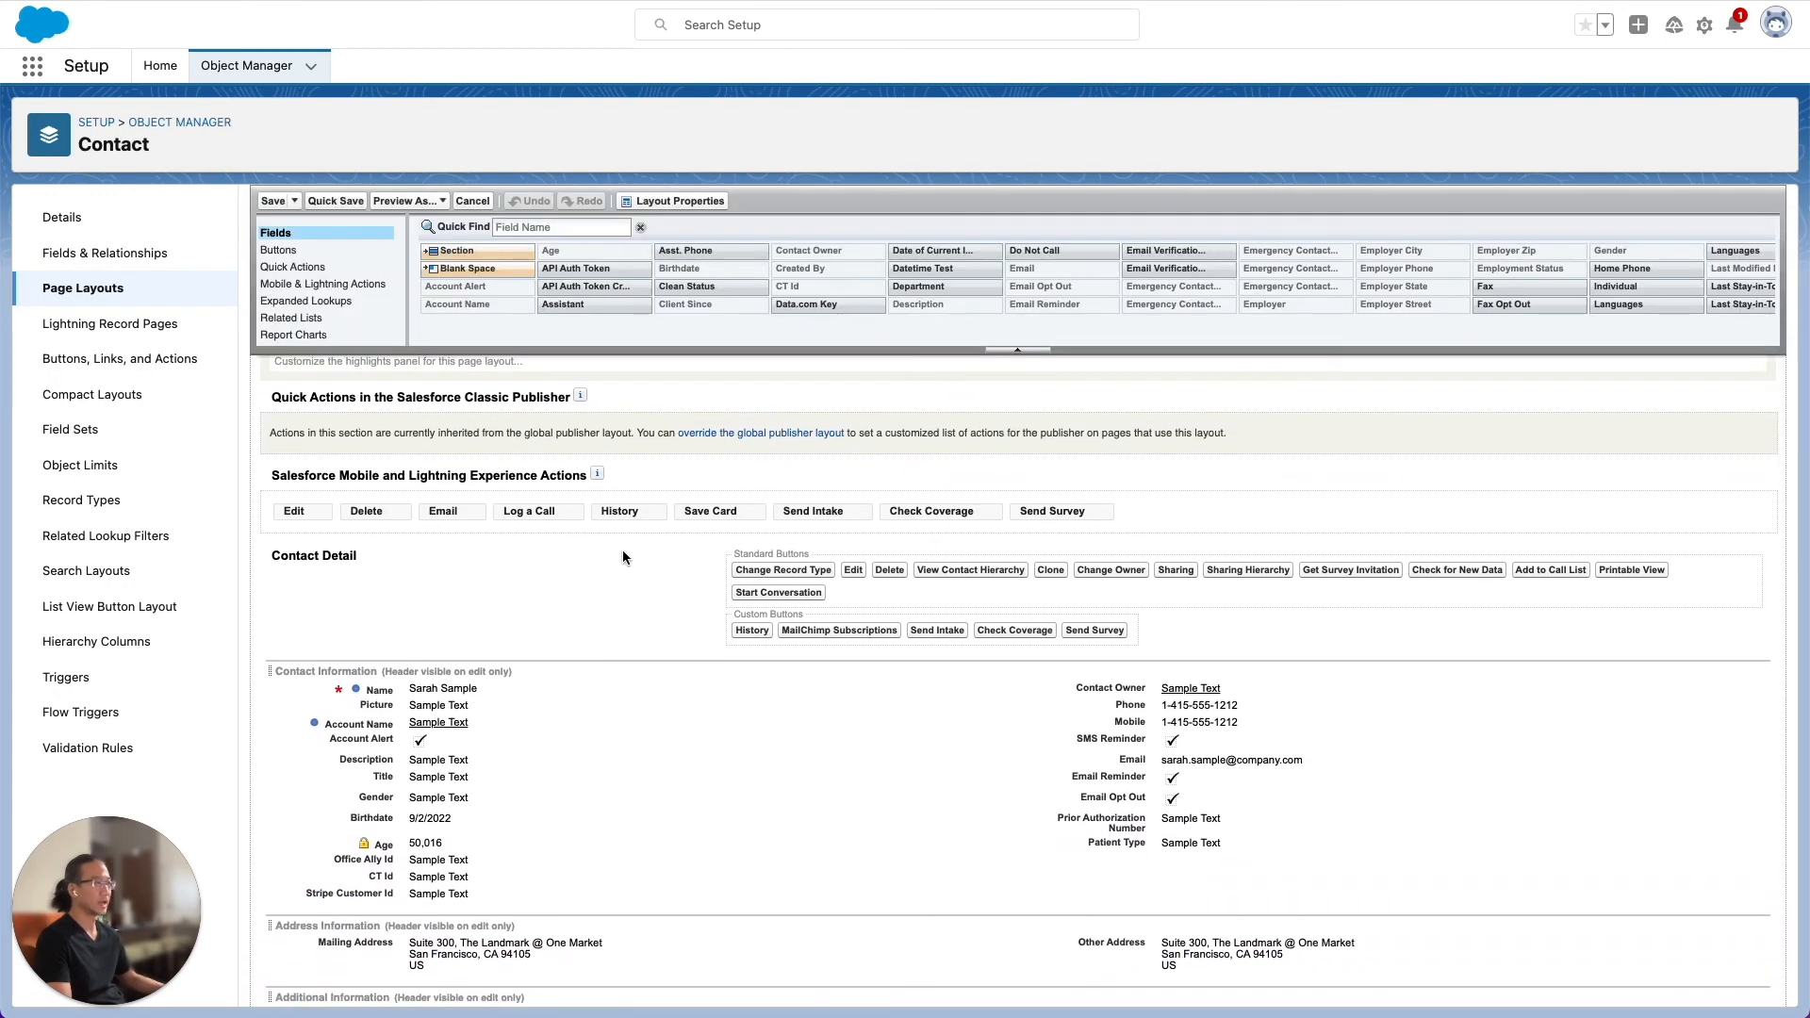
{"action": "left_click", "coordinate": [320, 293]}
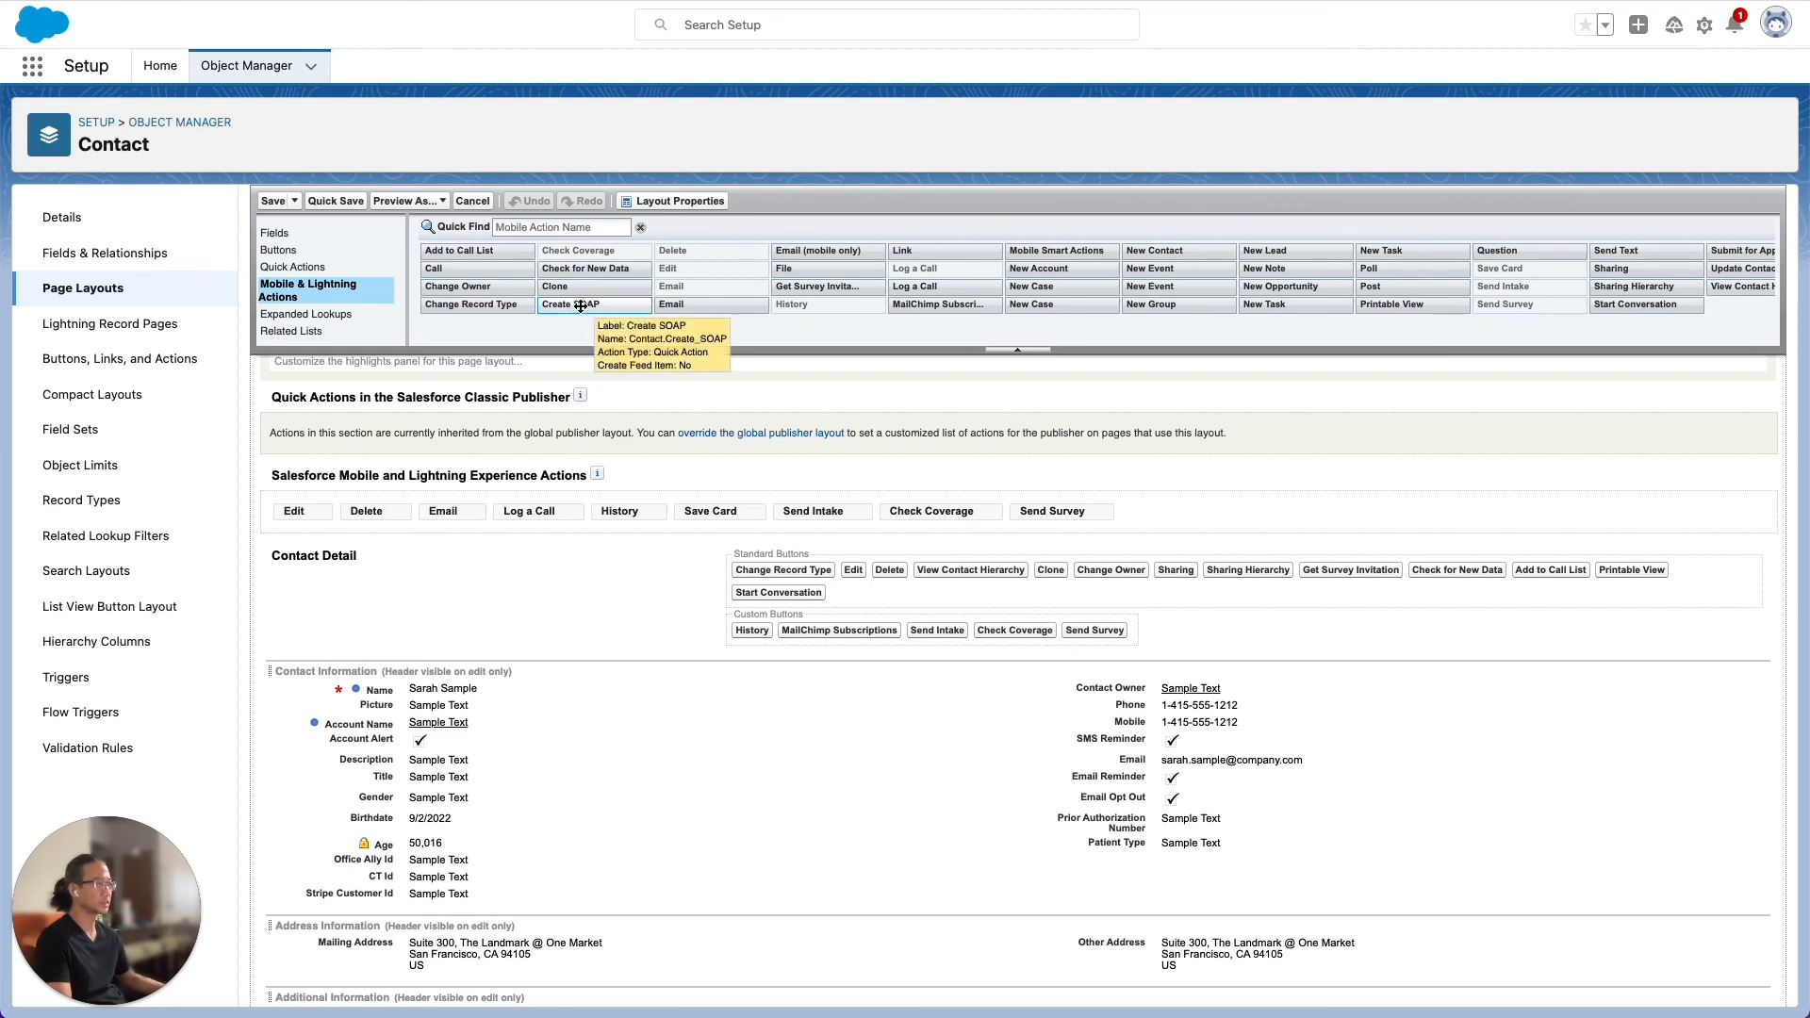
{"action": "left_click_drag", "start_coordinate": [580, 305], "coordinate": [769, 516]}
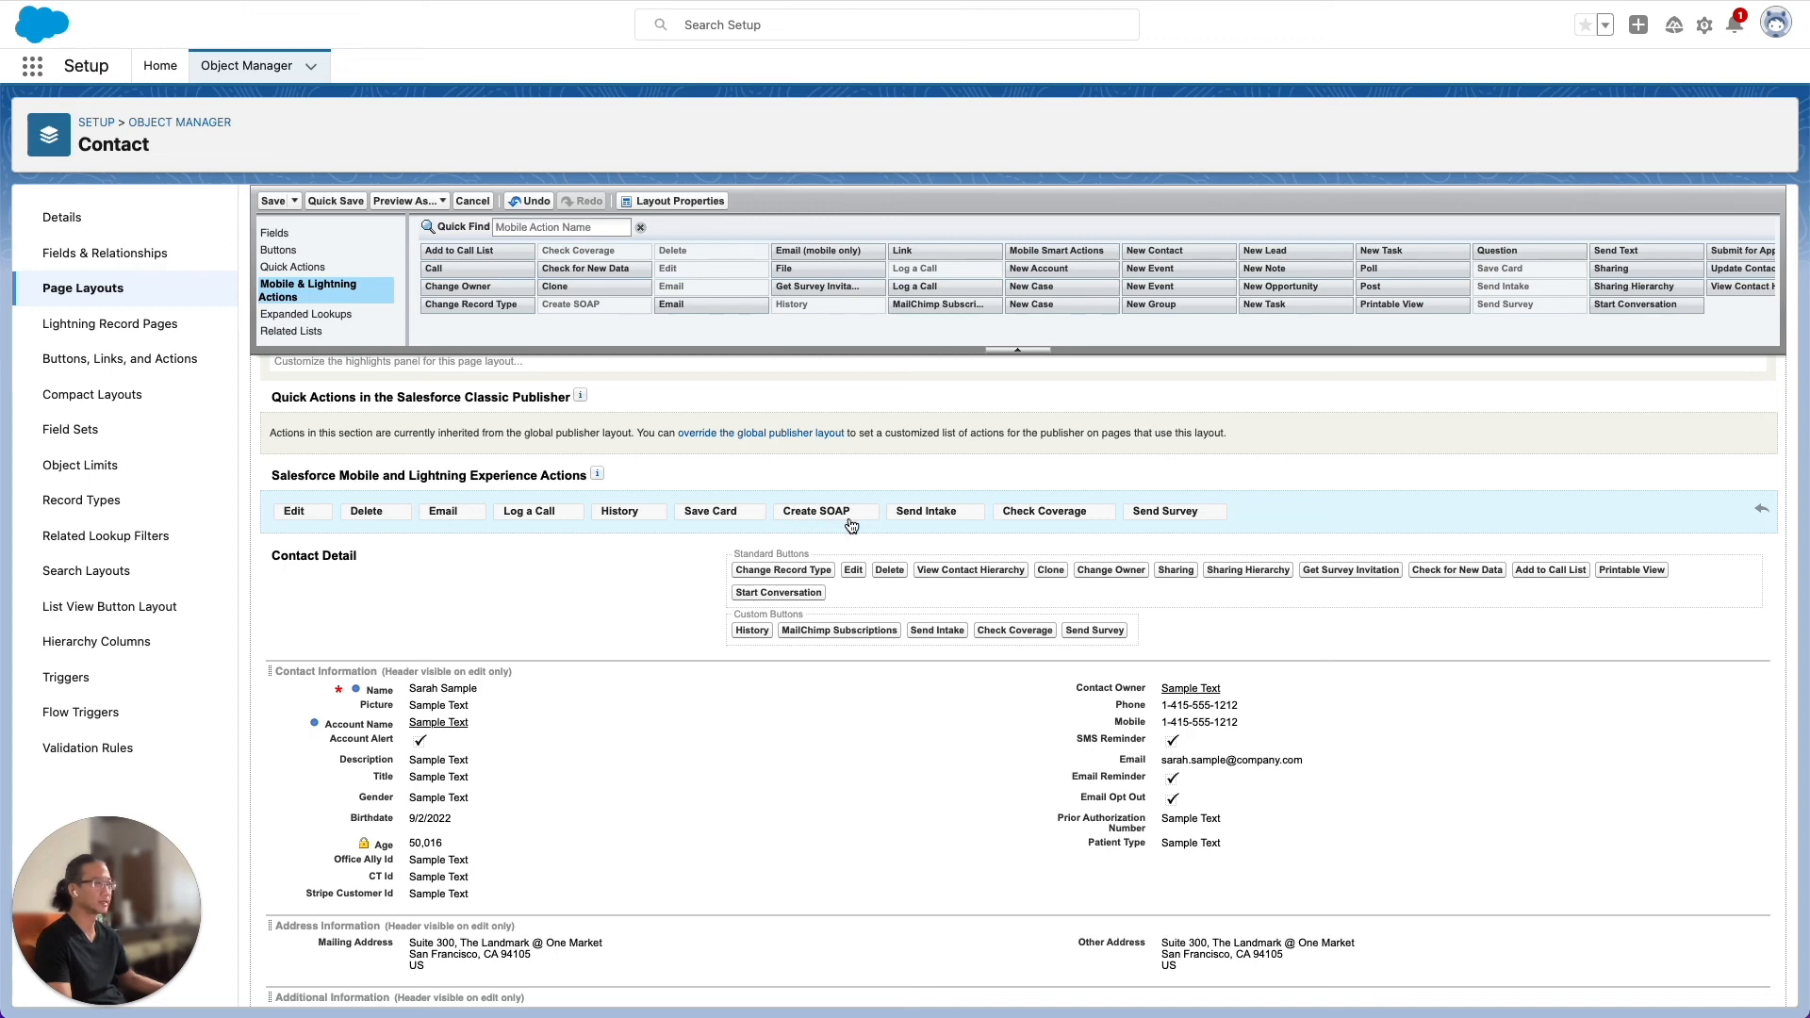
{"action": "left_click", "coordinate": [273, 202]}
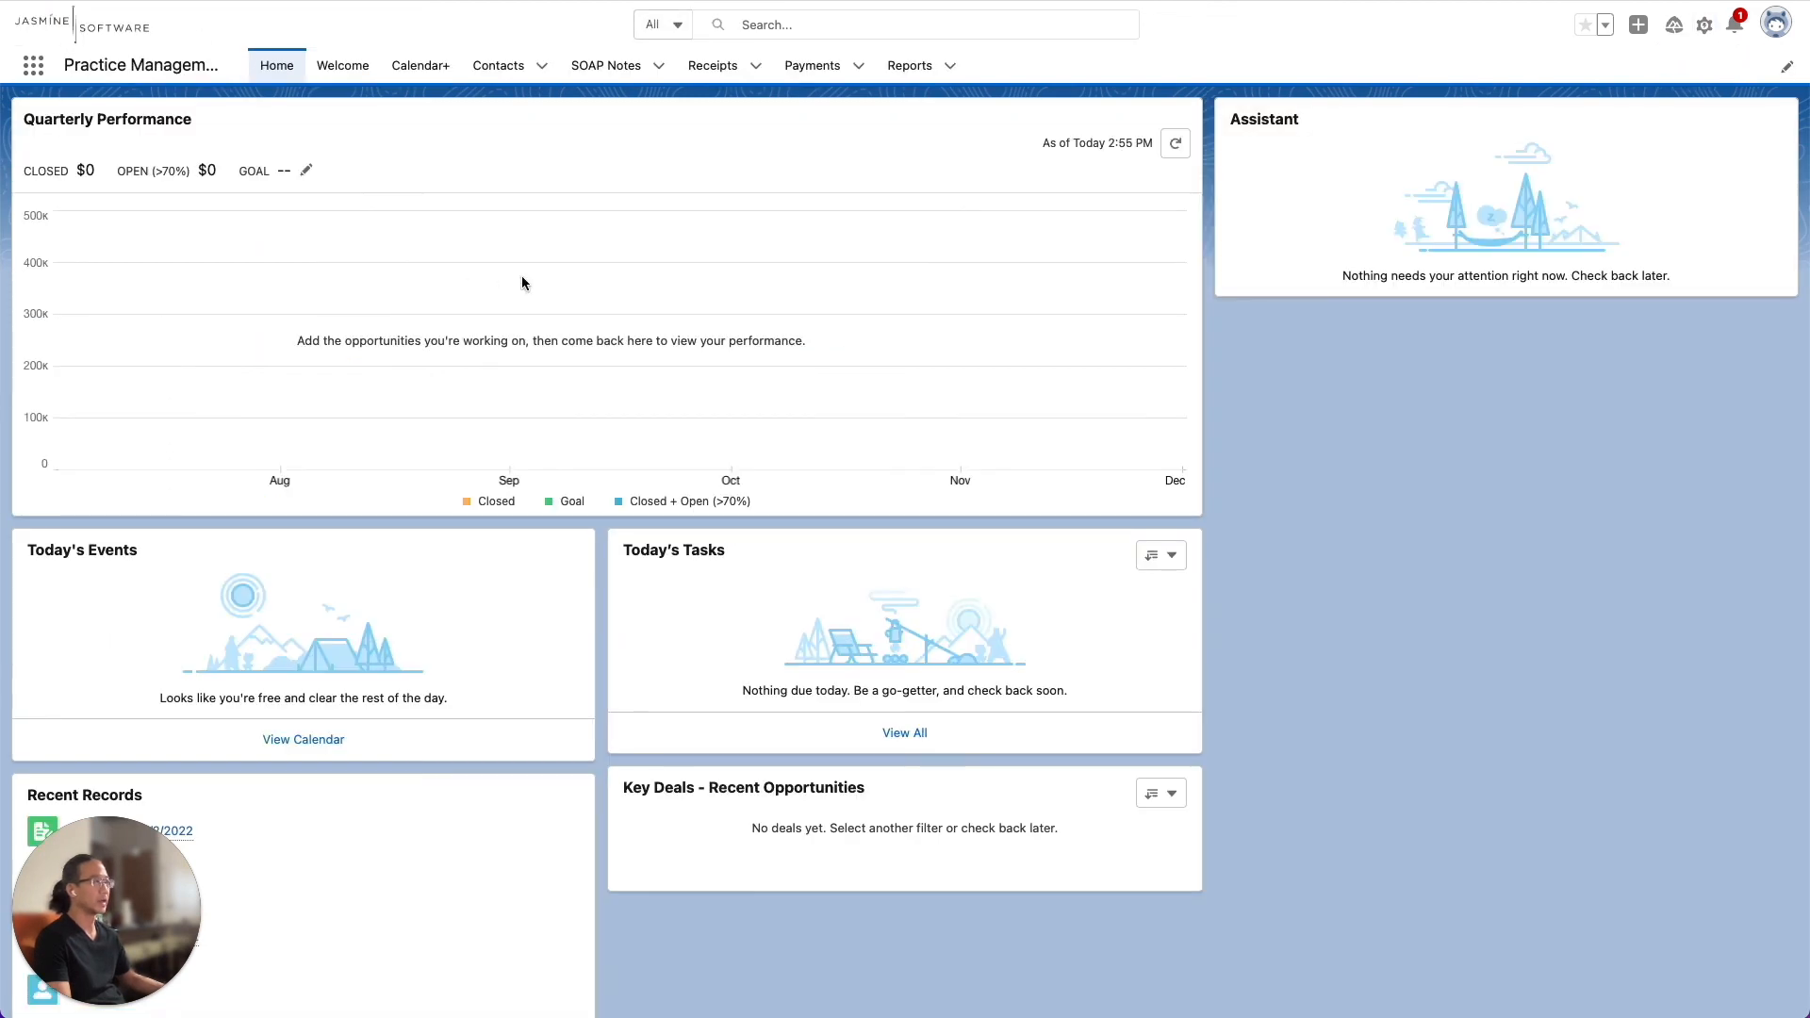
Open the first contact in the recently viewed Contacts and run Create SOAP on it with the Knee Pain Template
{"action": "left_click", "coordinate": [501, 77]}
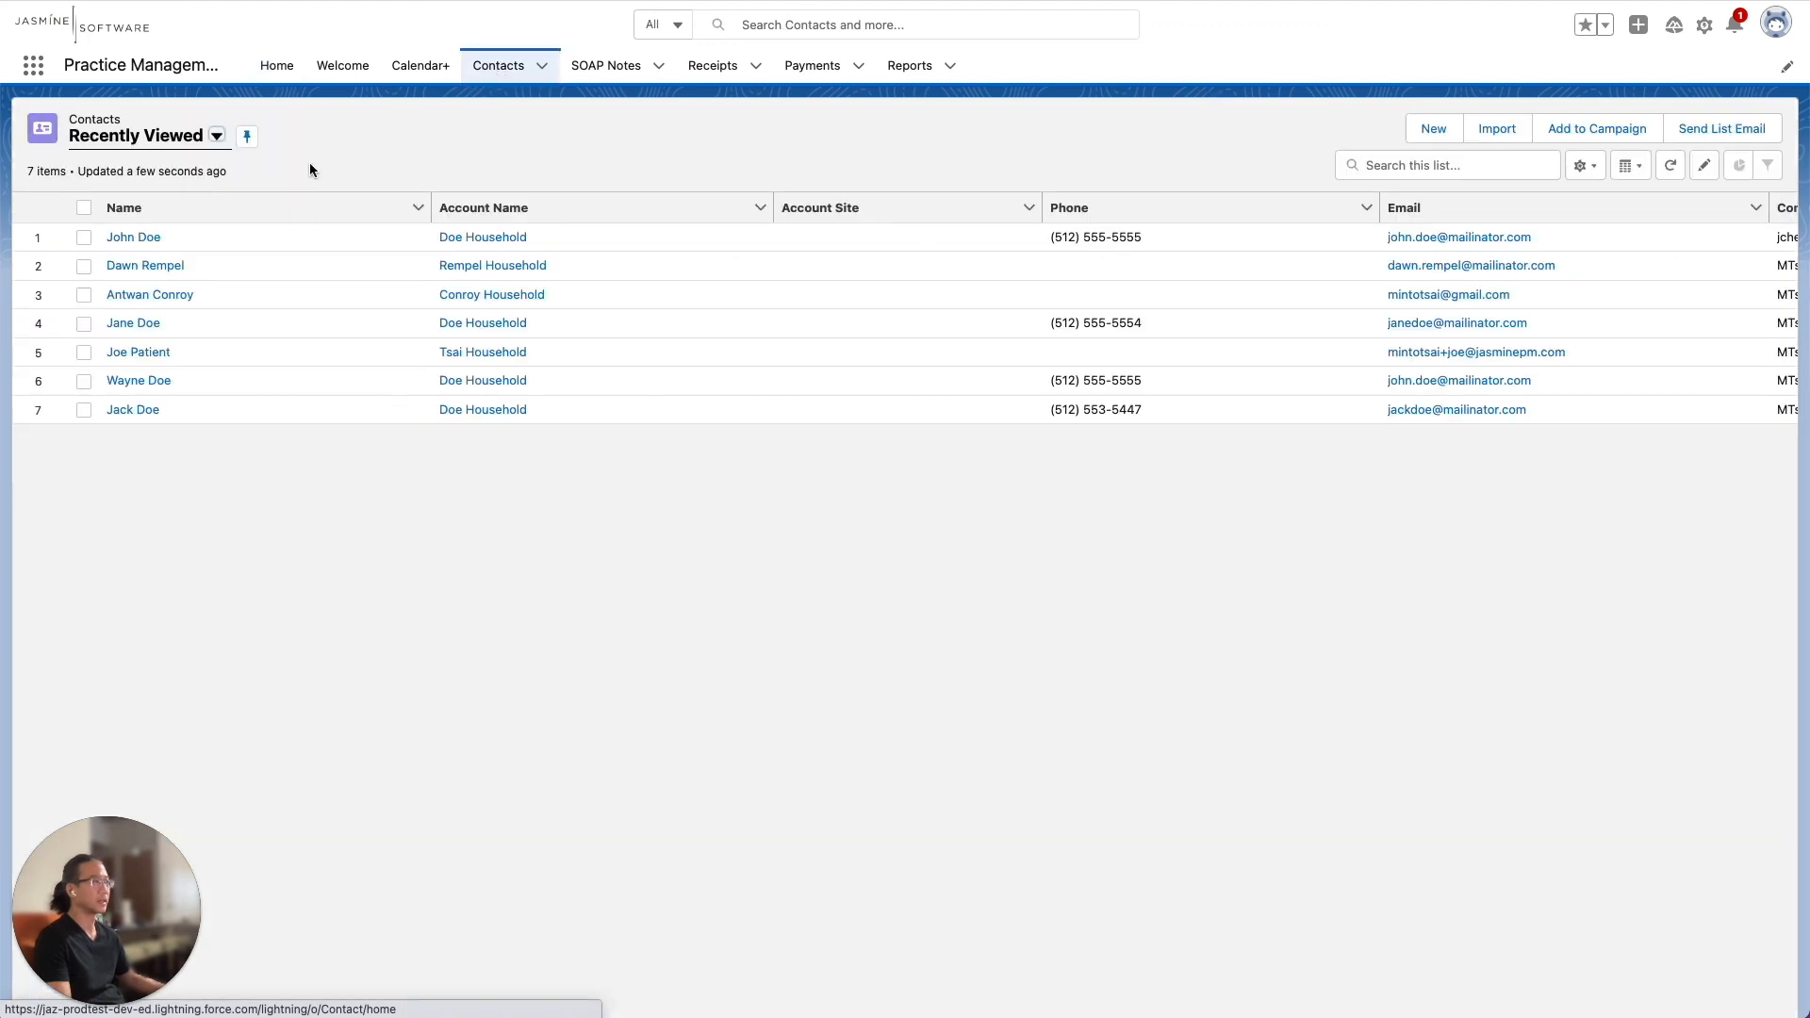
{"action": "left_click", "coordinate": [133, 238]}
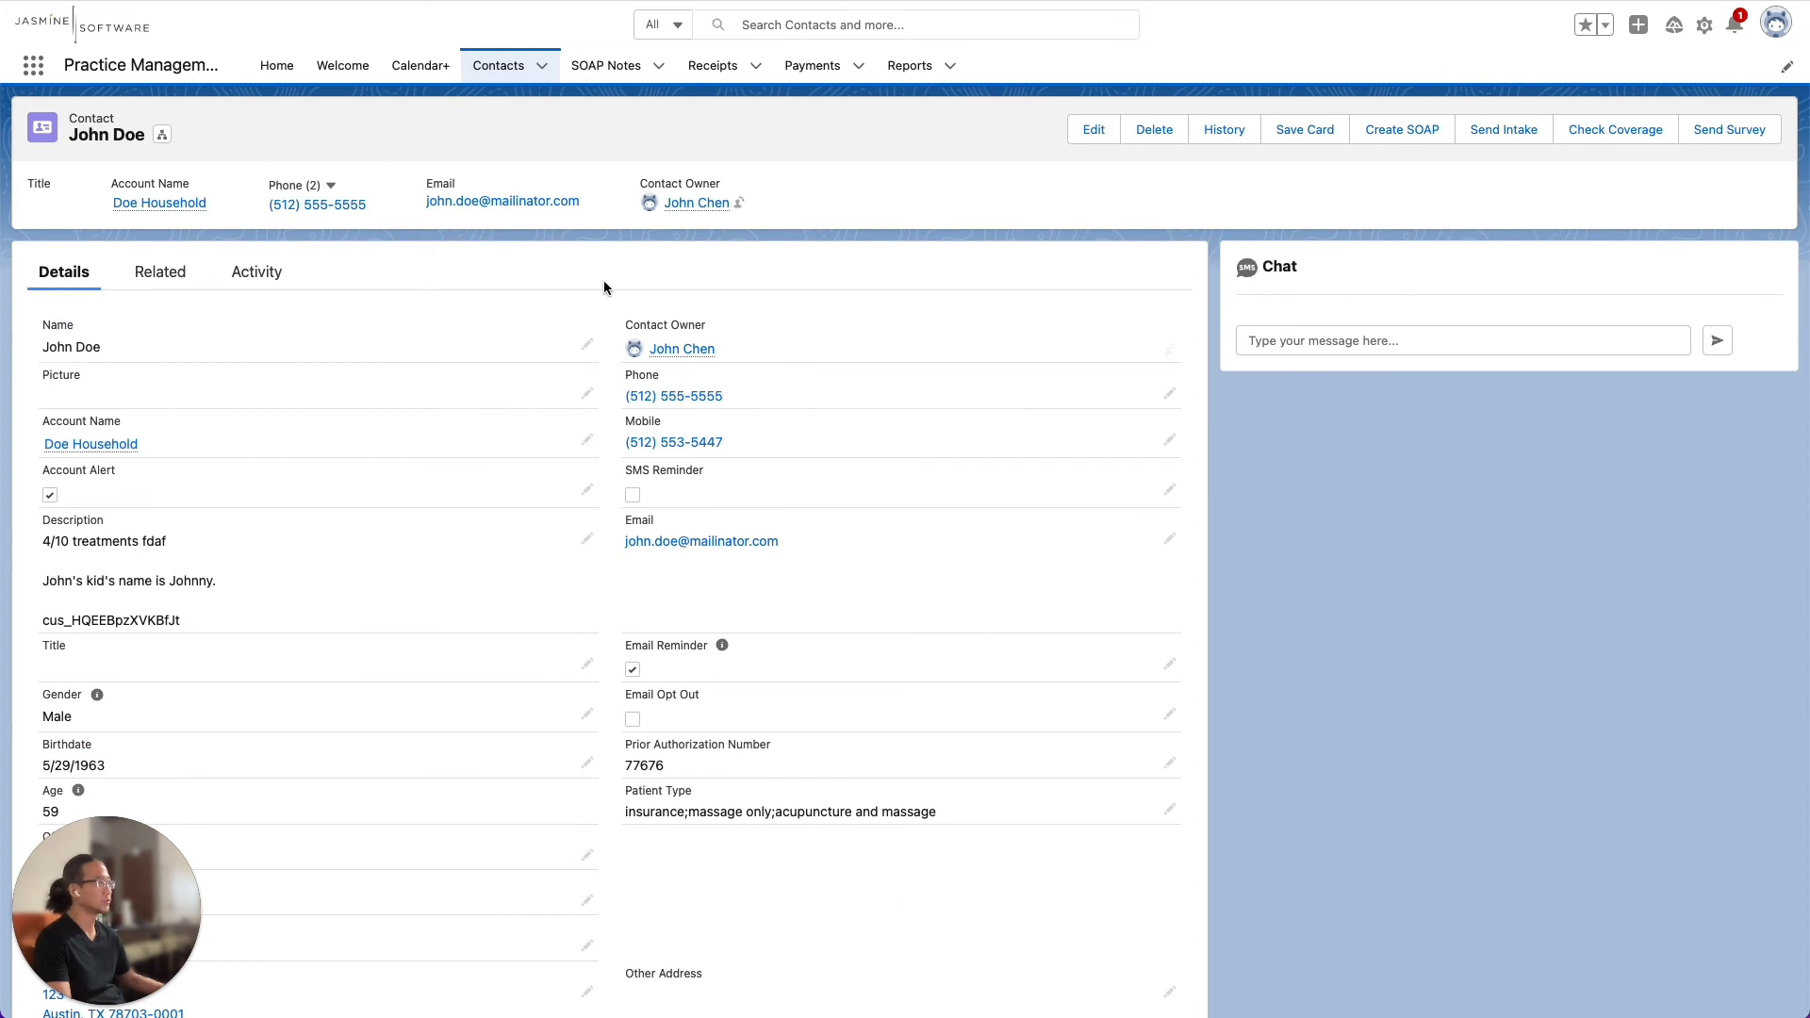
{"action": "left_click", "coordinate": [1404, 132]}
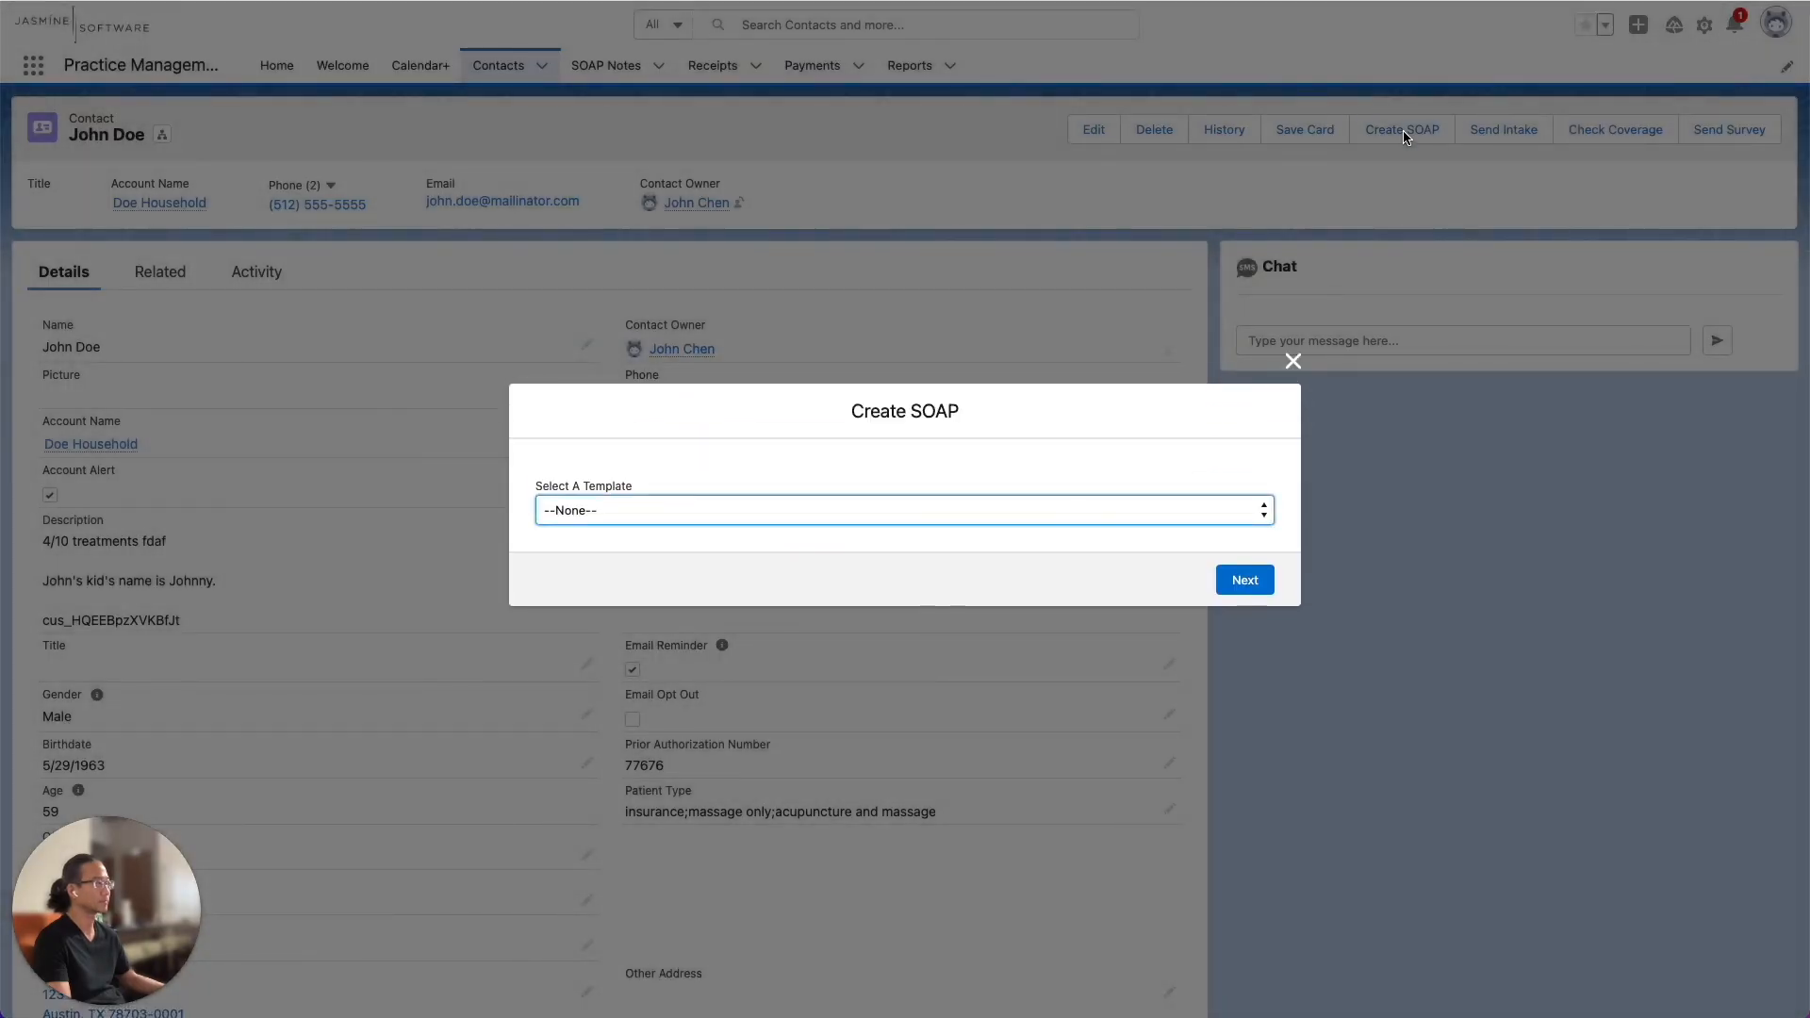
{"action": "left_click", "coordinate": [1256, 514]}
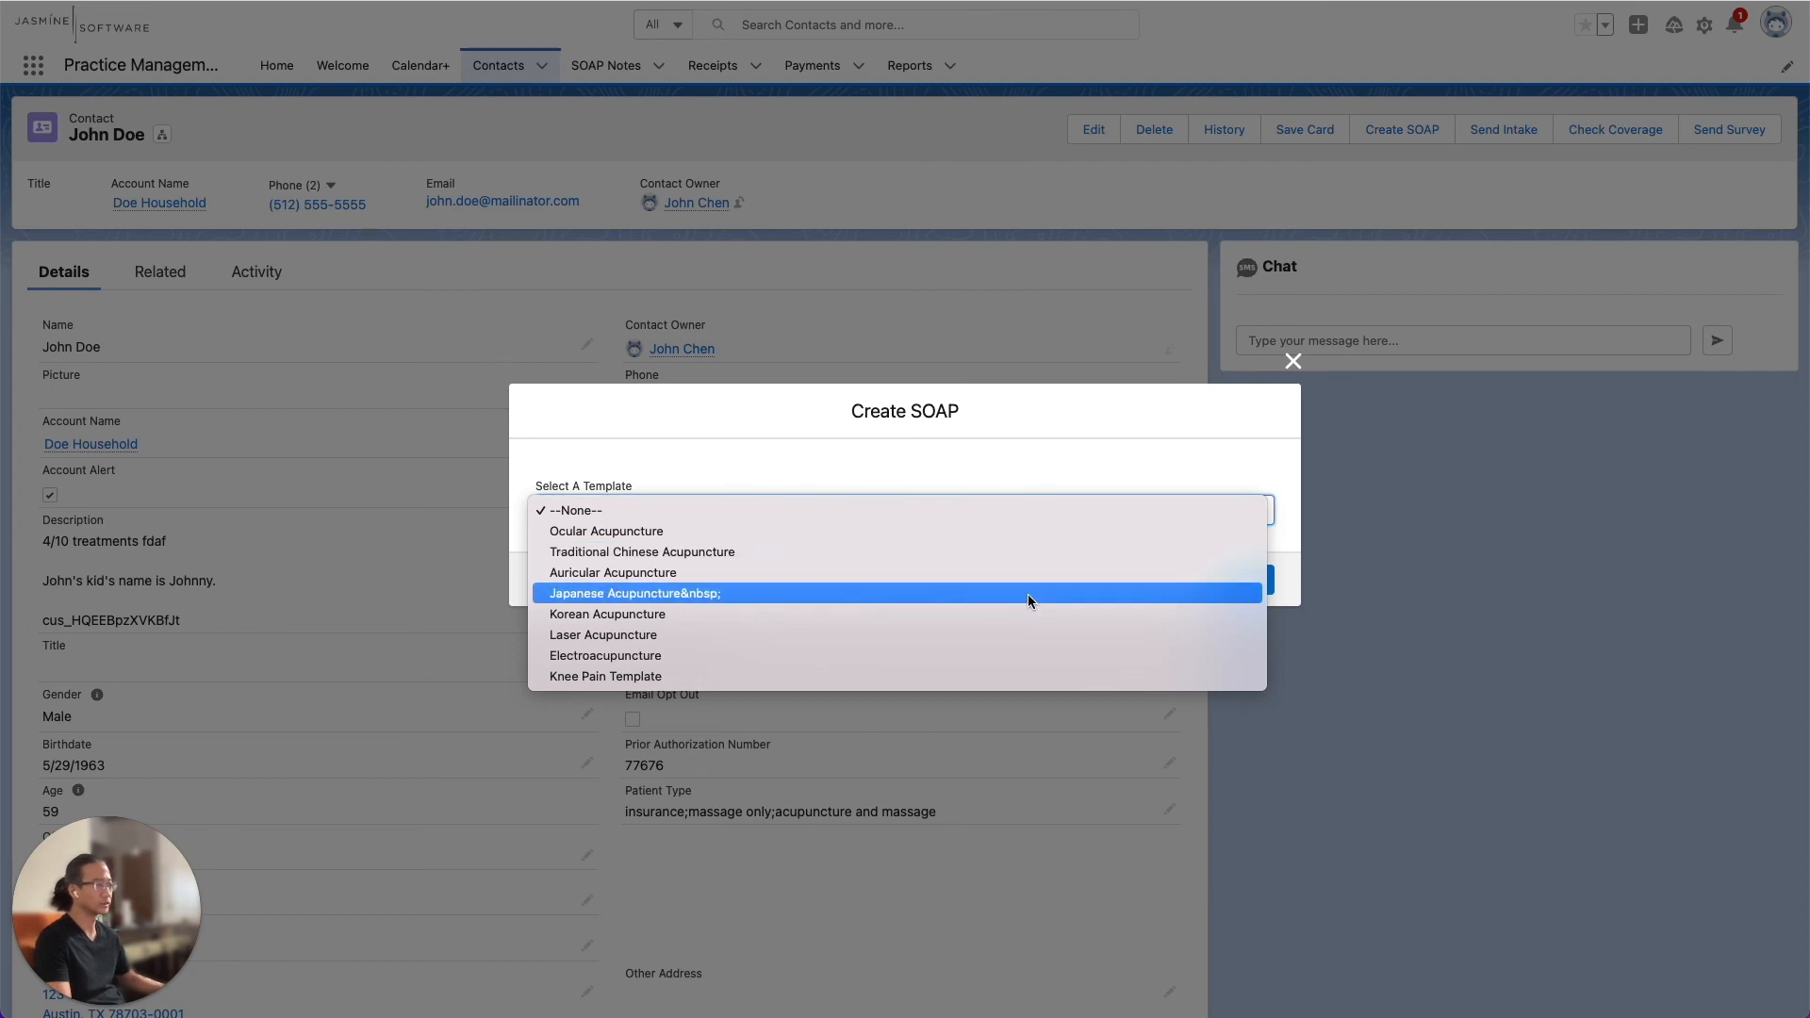
{"action": "left_click", "coordinate": [1001, 676]}
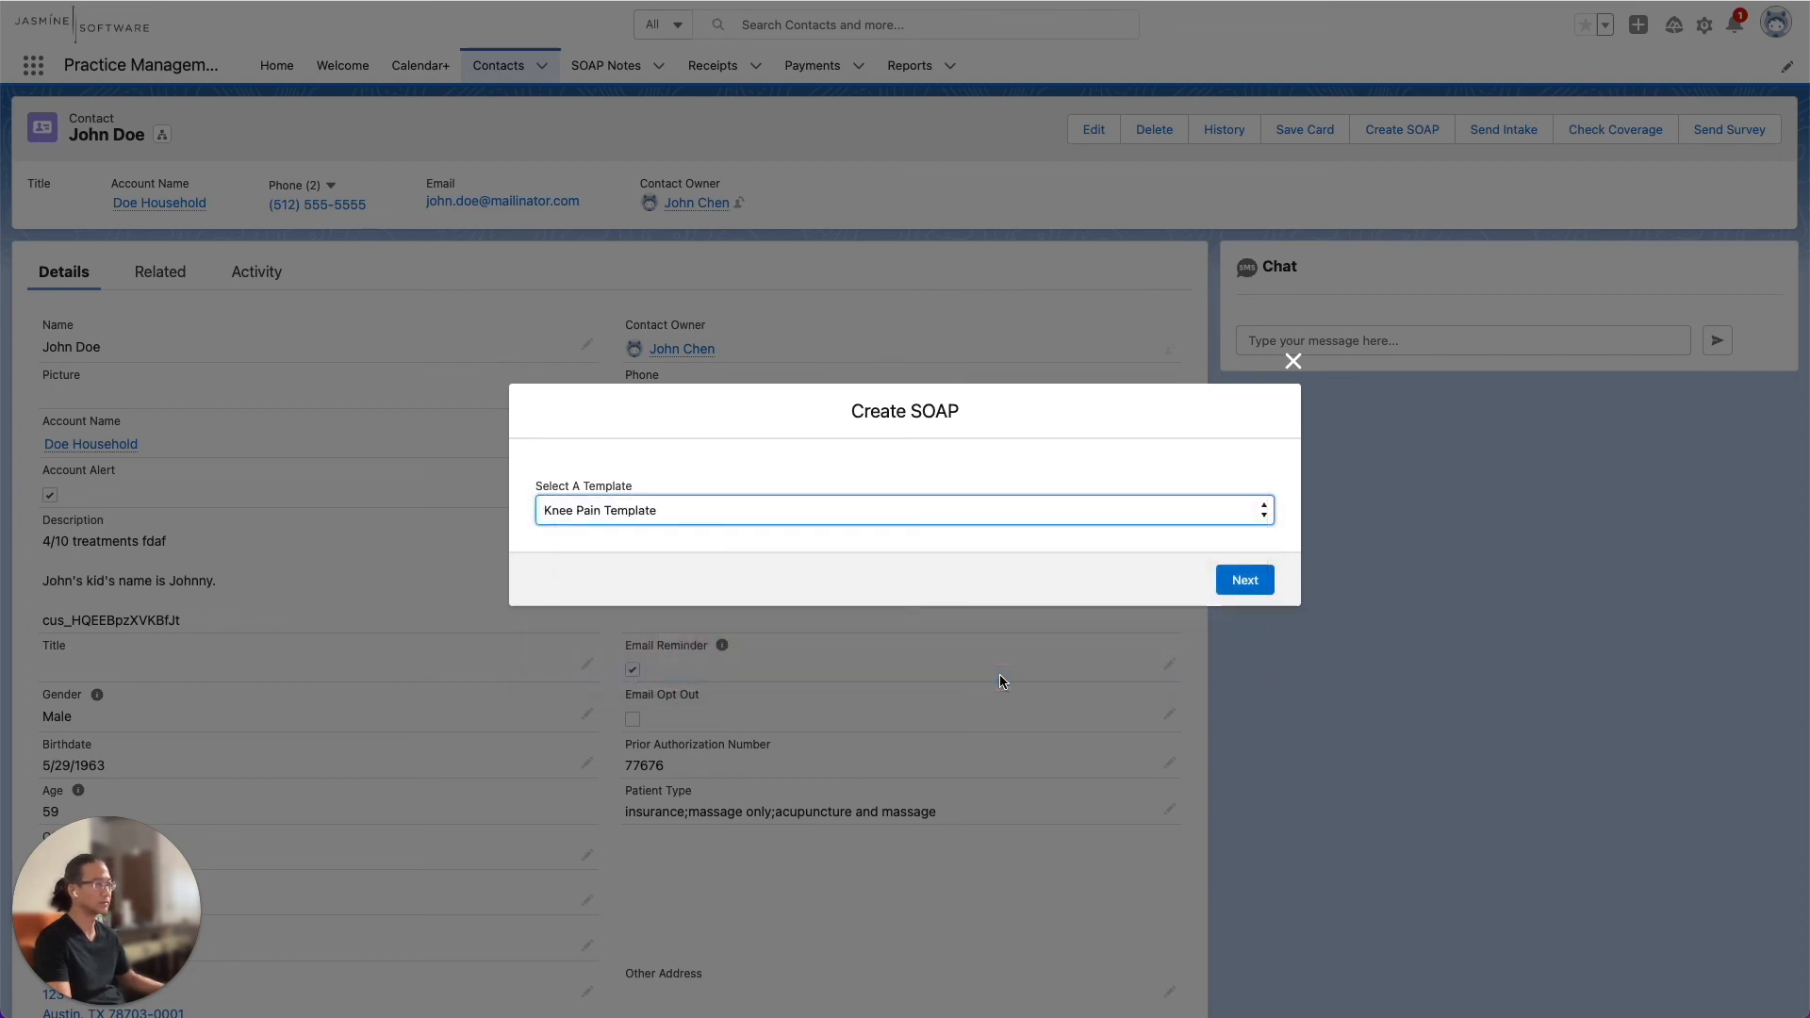
{"action": "left_click", "coordinate": [1242, 583]}
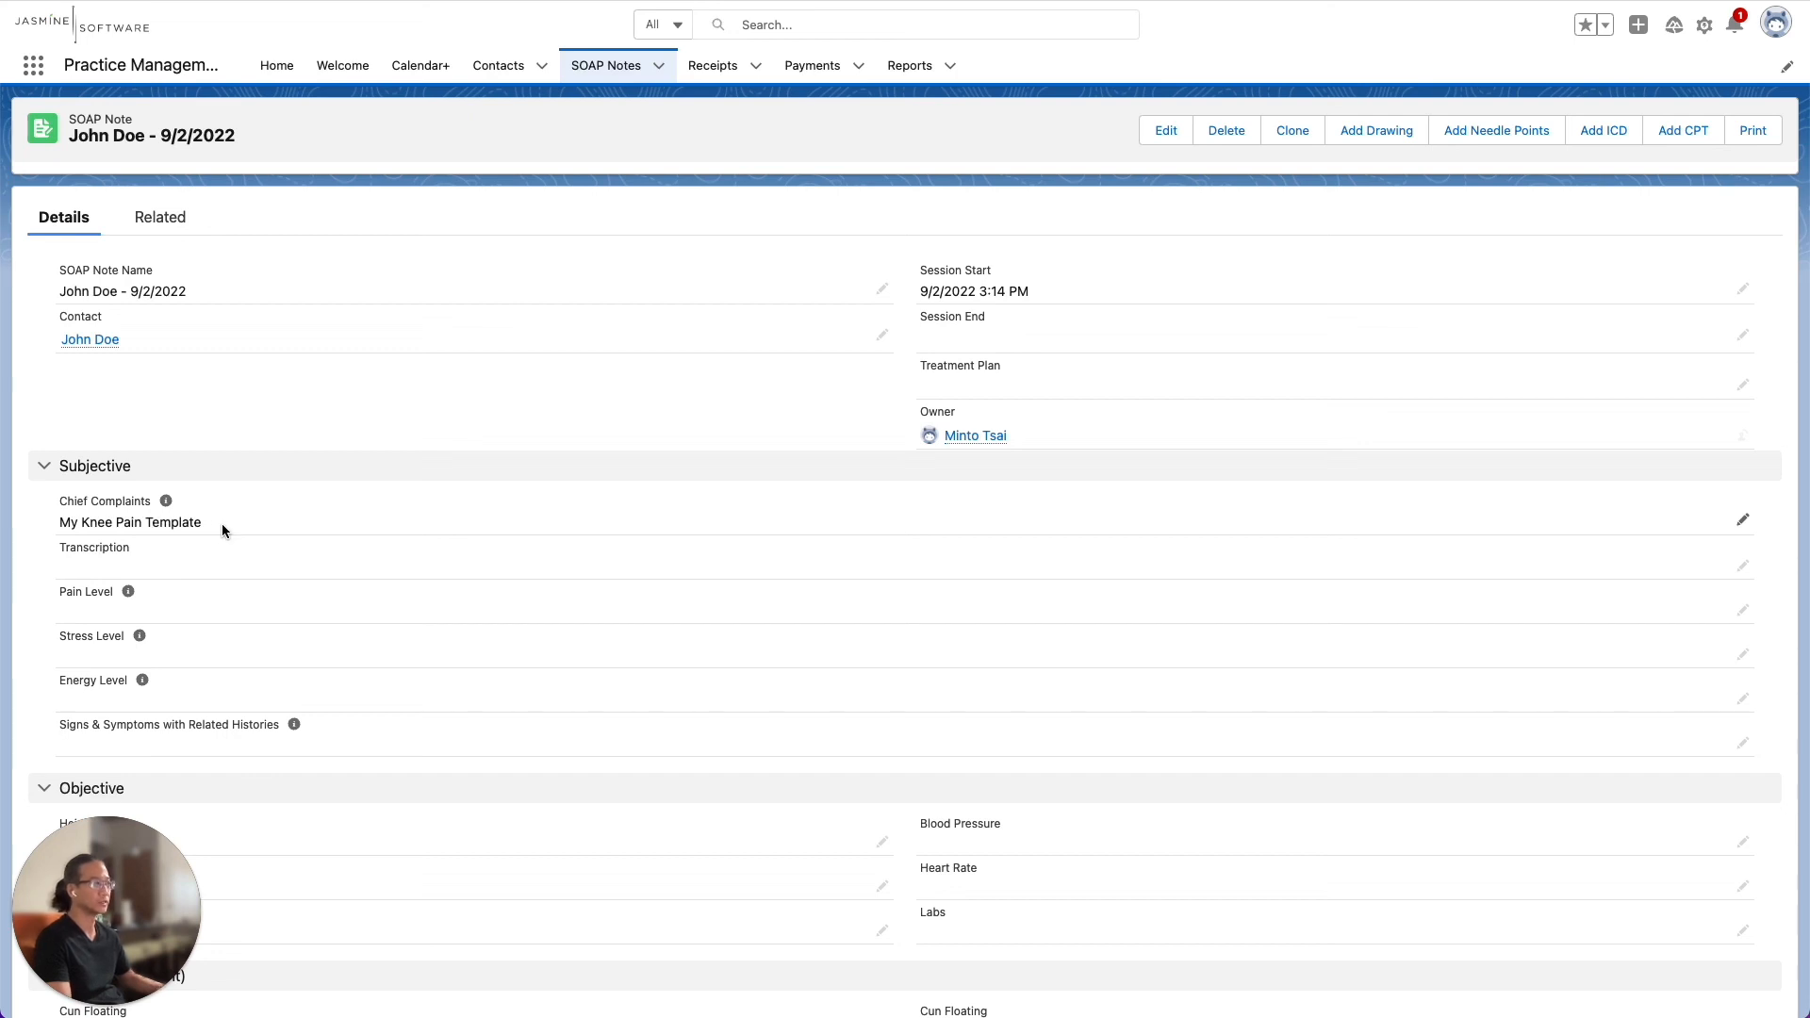
Review the new SOAP note's Subjective, Objective and Pulse sections to check which fields the template filled in
{"action": "scroll", "coordinate": [779, 659], "scroll_direction": "down", "scroll_amount": 3}
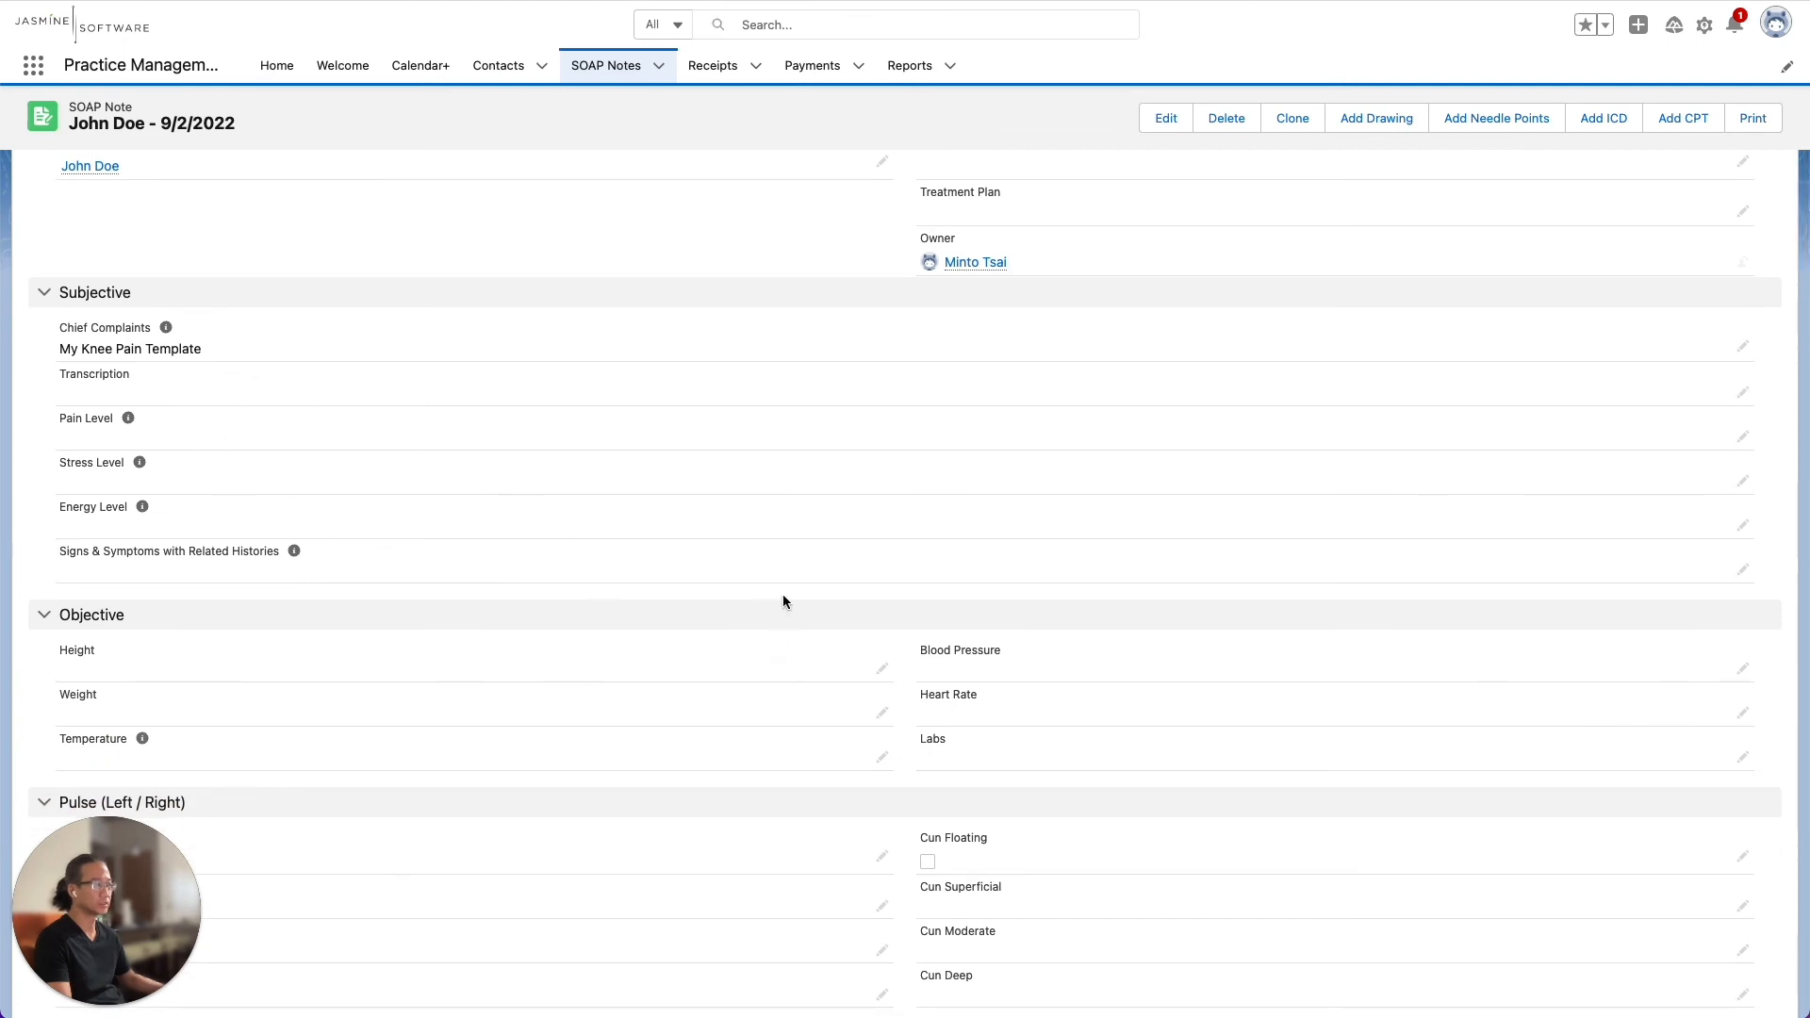
{"action": "scroll", "coordinate": [782, 601], "scroll_direction": "down", "scroll_amount": 3}
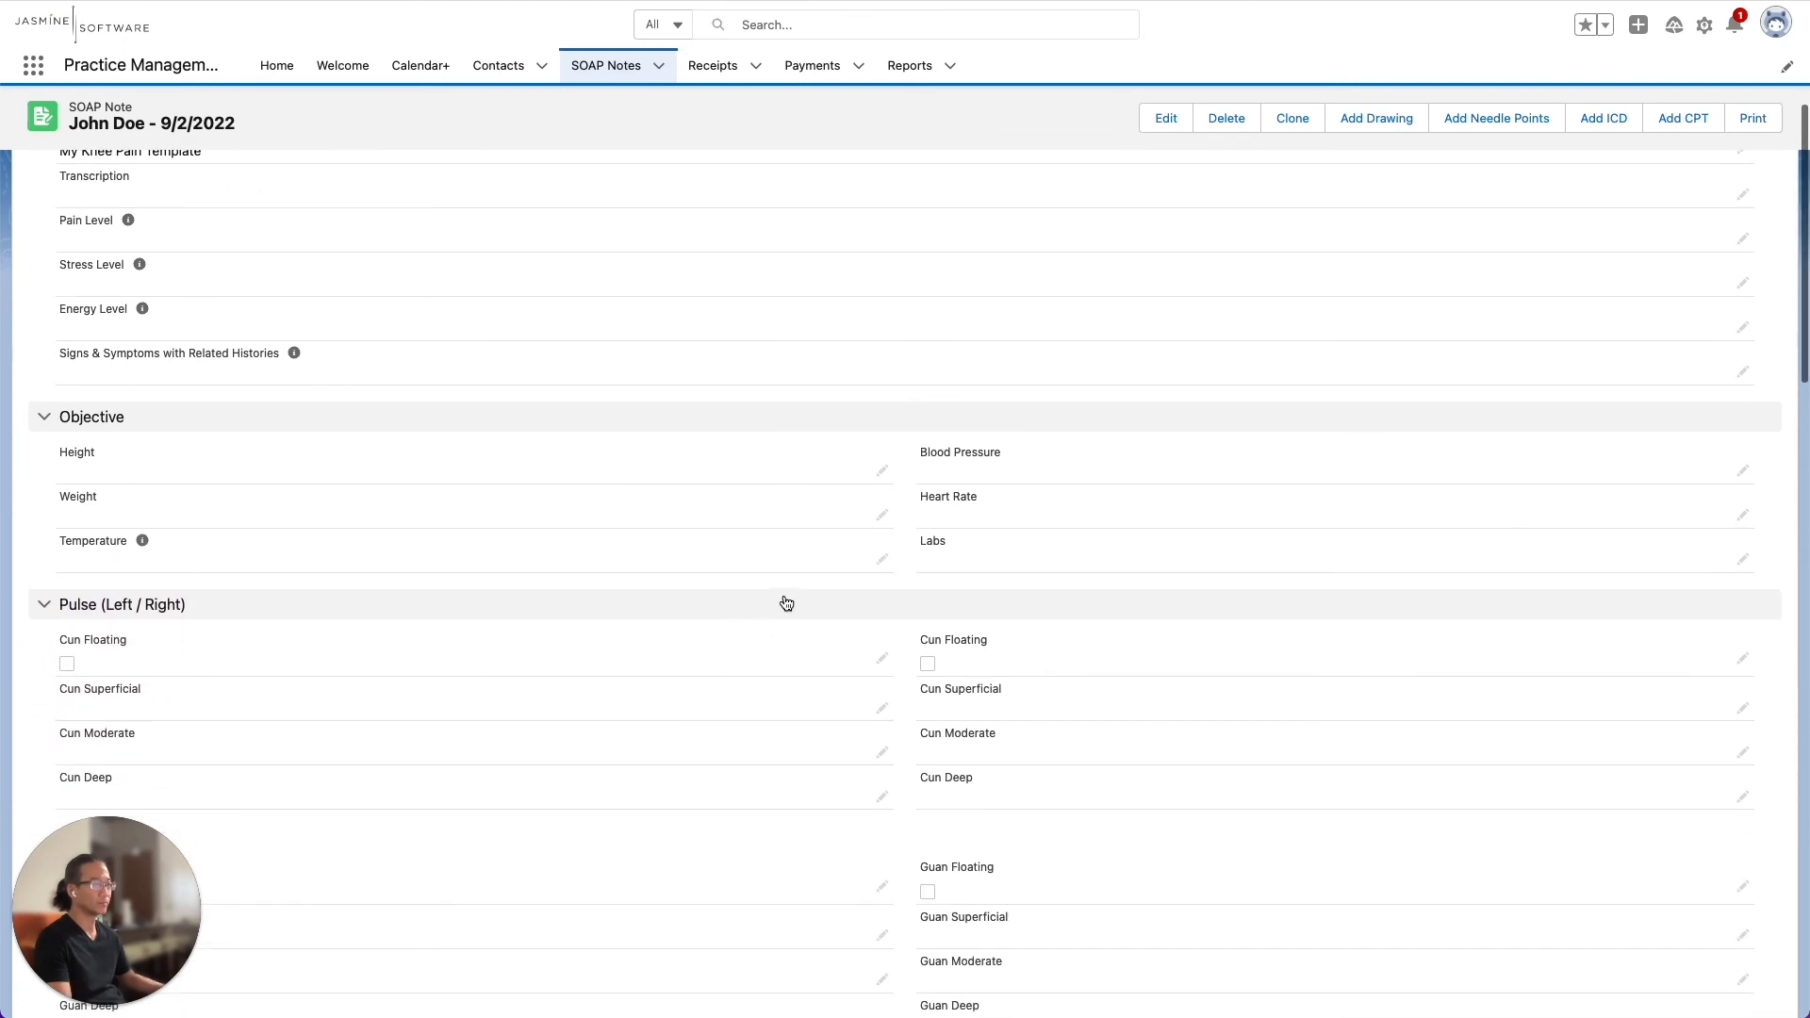
{"action": "scroll", "coordinate": [784, 599], "scroll_direction": "down", "scroll_amount": 1}
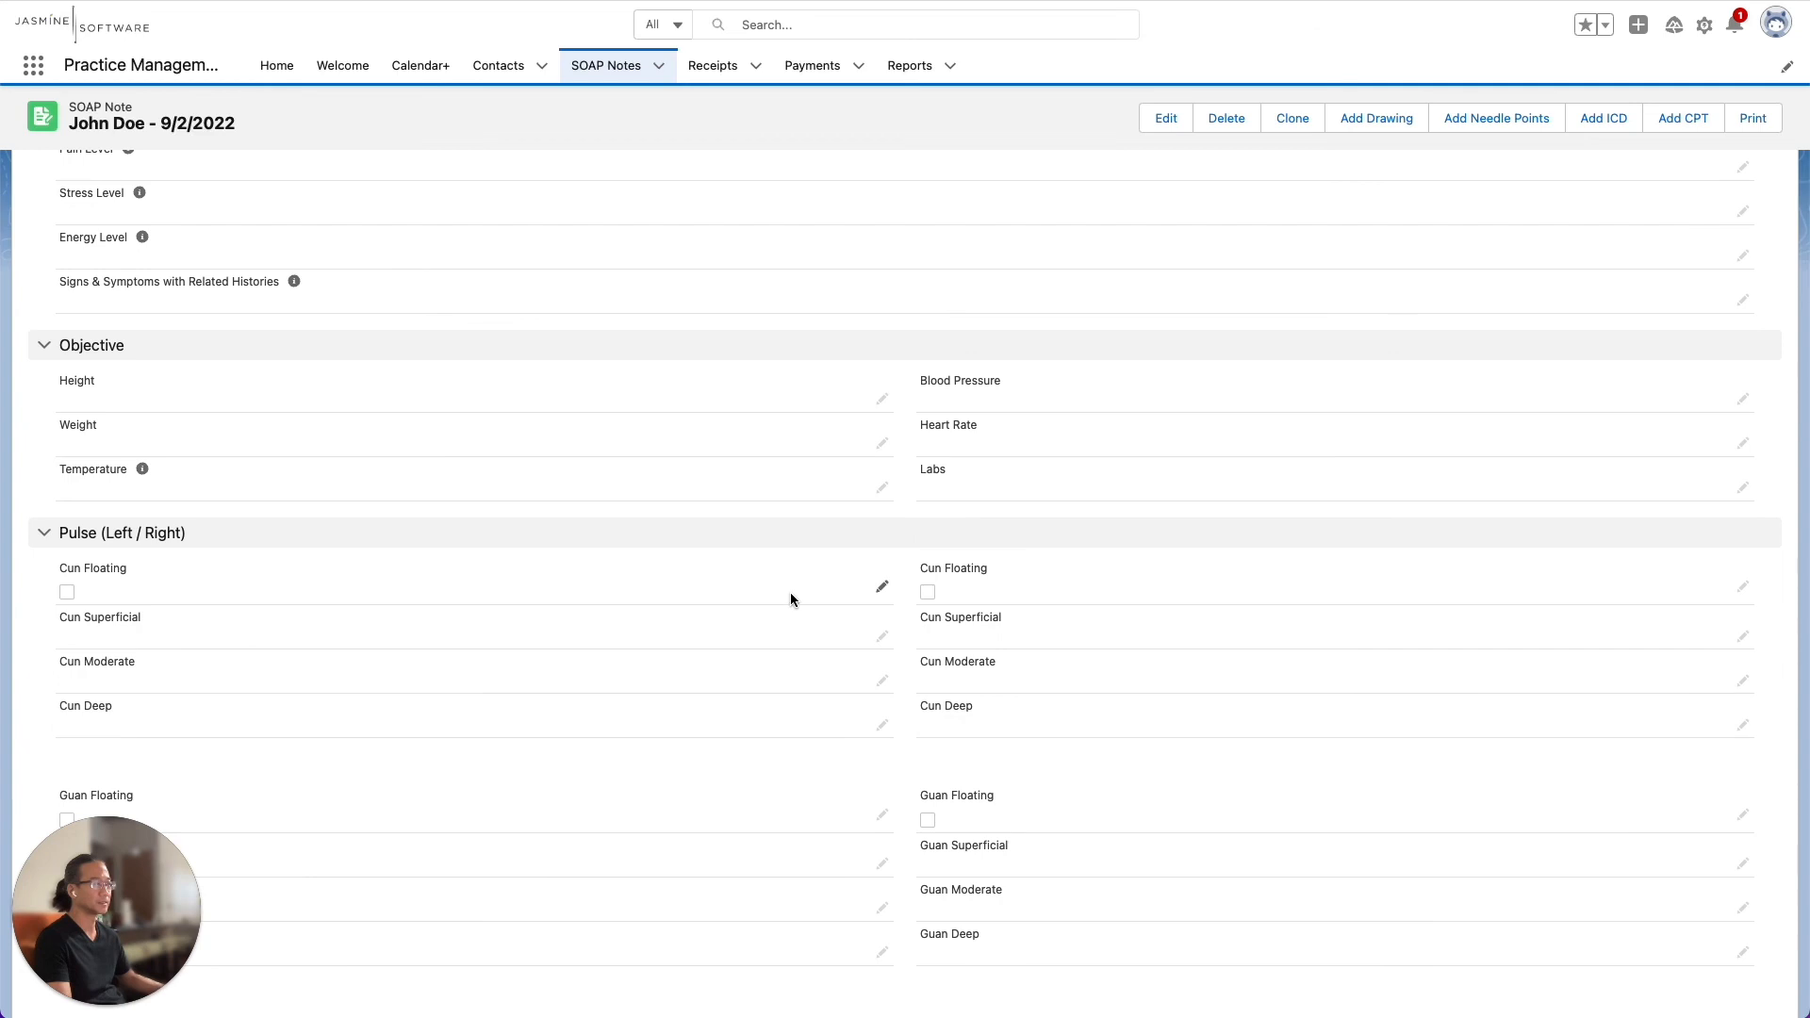
{"action": "scroll", "coordinate": [793, 599], "scroll_direction": "down", "scroll_amount": 4}
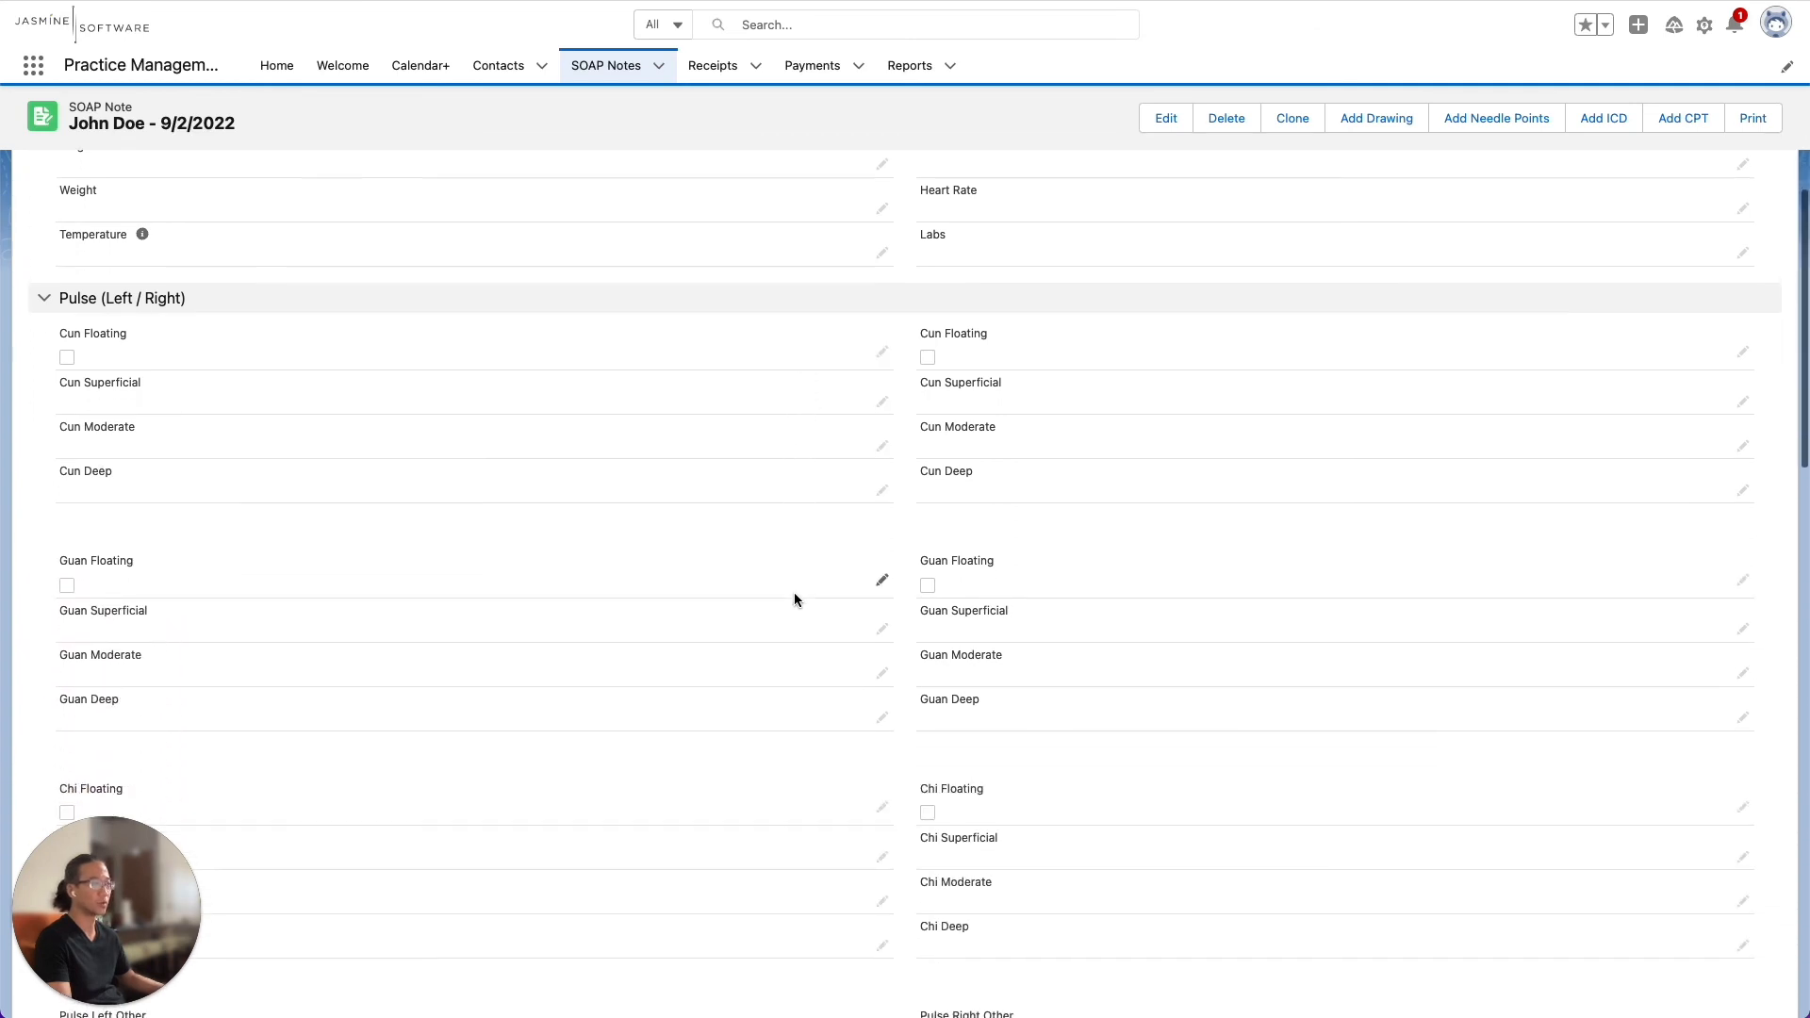
{"action": "scroll", "coordinate": [794, 600], "scroll_direction": "up", "scroll_amount": 10}
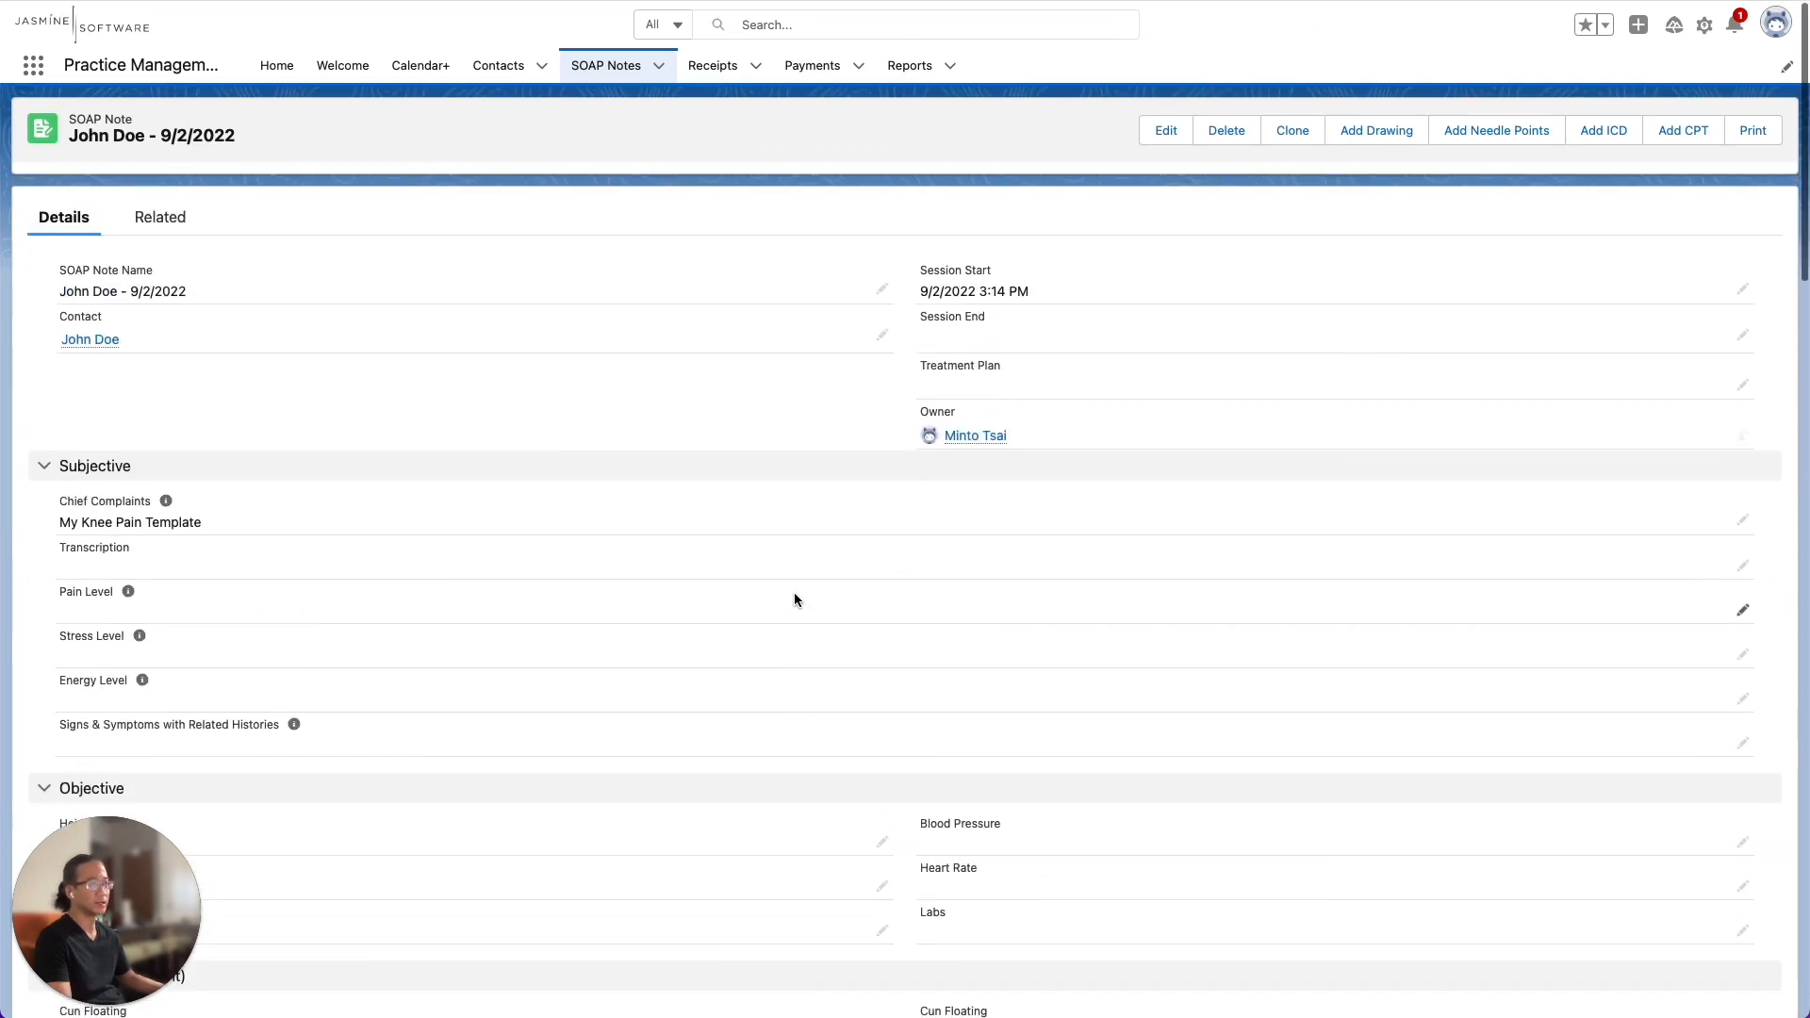